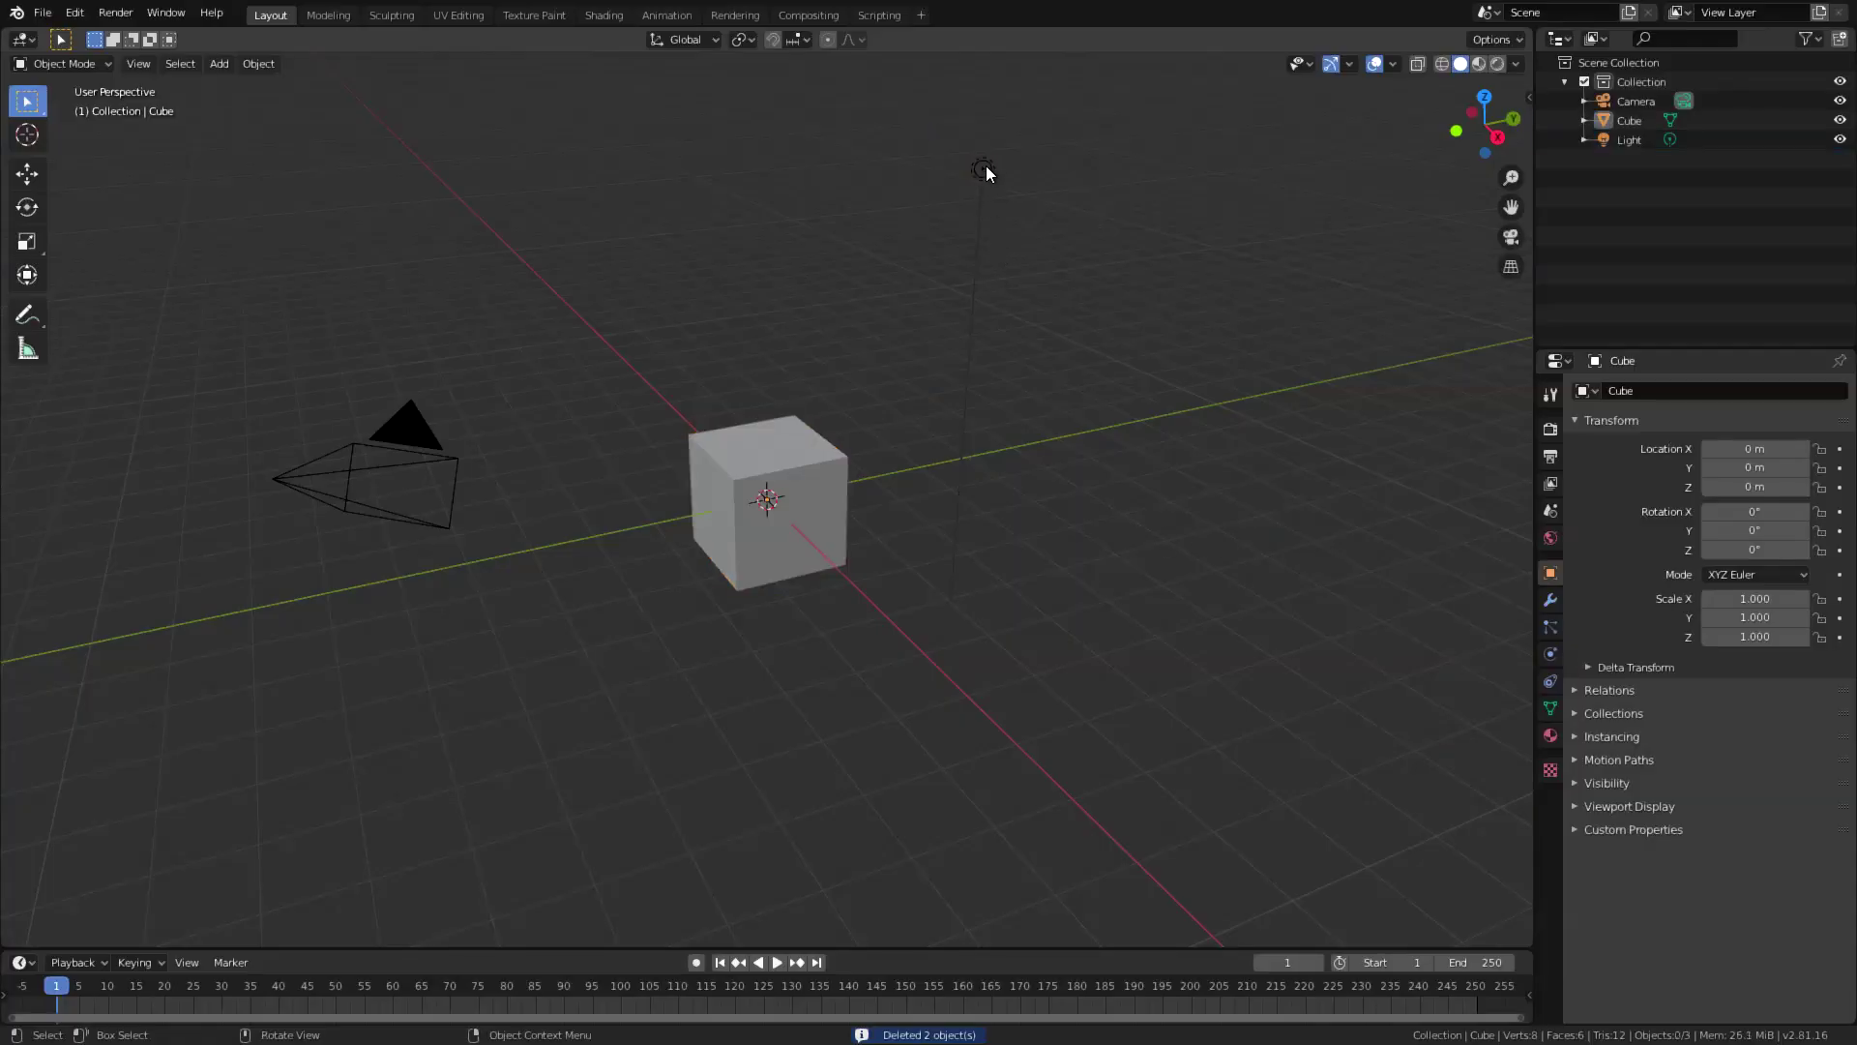
Delete the light and the camera from the default scene, keeping only the cube
left_click(986, 168)
left_click(423, 437, "shift")
key("Delete")
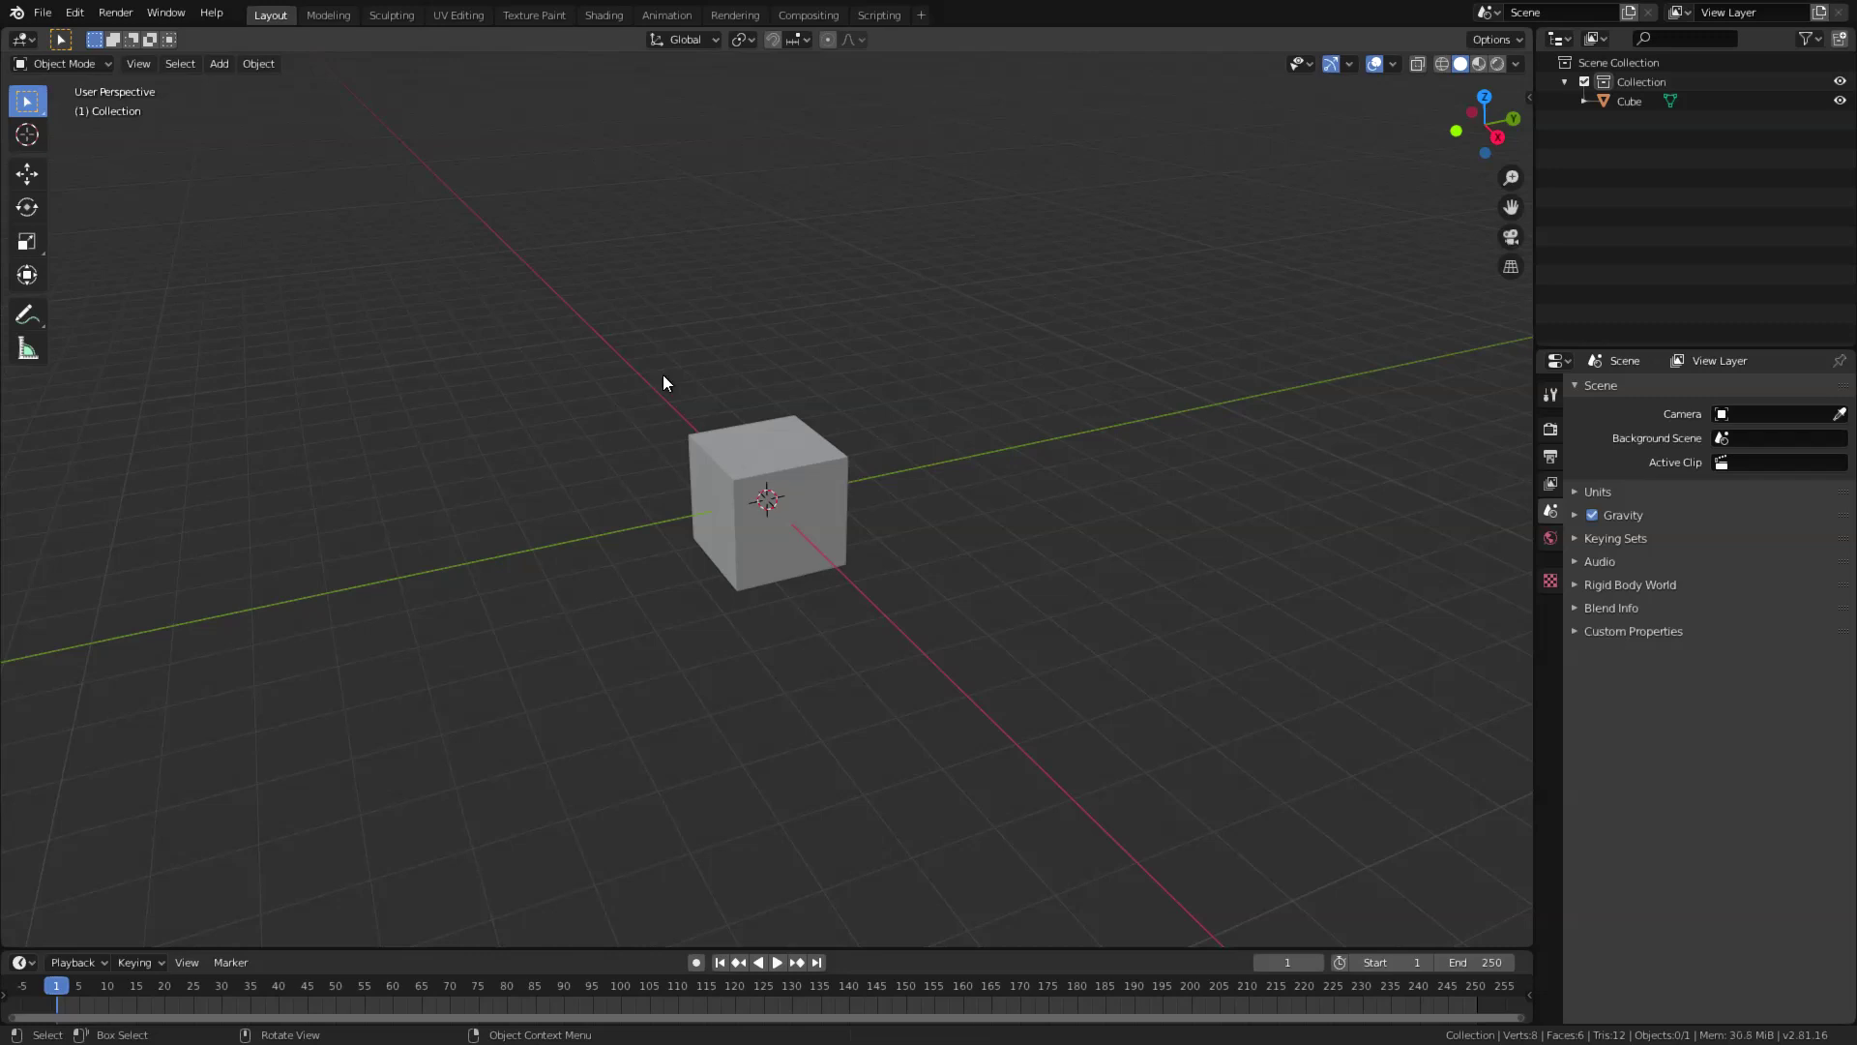
Switch to the Shading workspace, select the cube and rename its material DISSOLVE MATERIAL
left_click(603, 16)
left_click(930, 413)
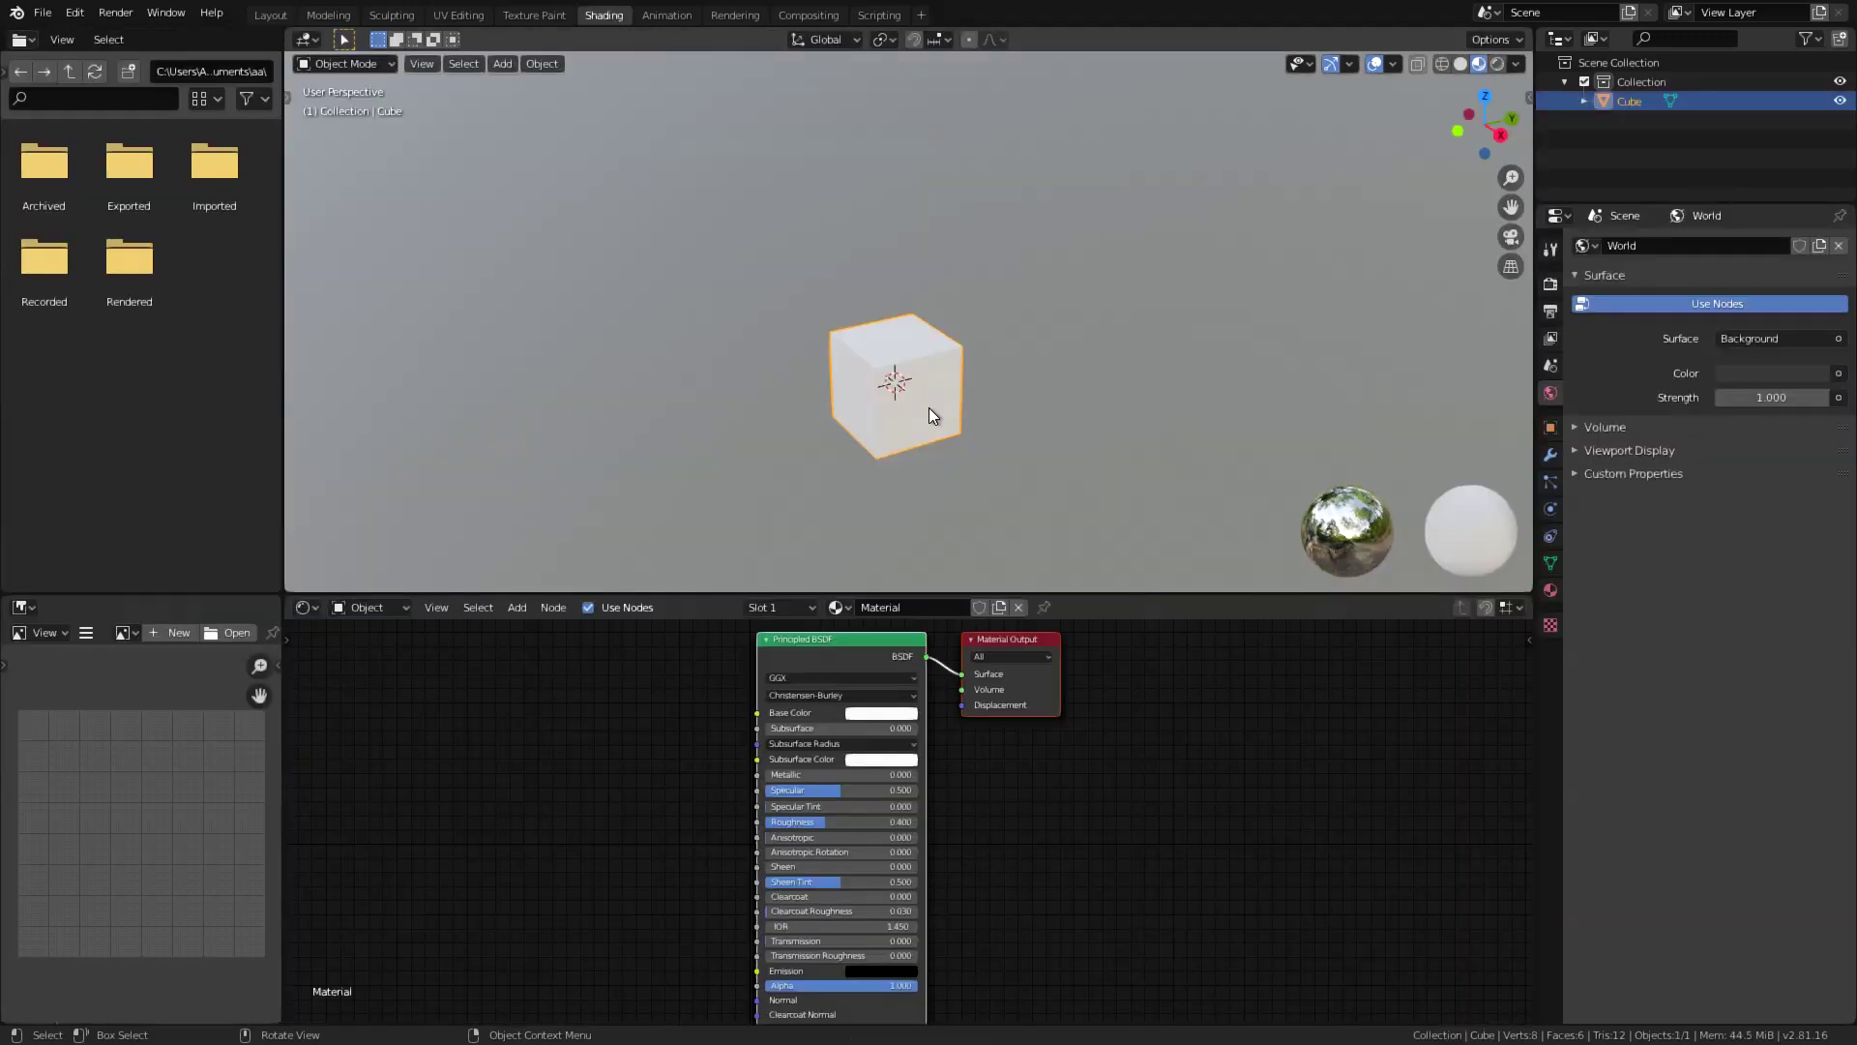
middle_click_drag(1043, 733, 1161, 767)
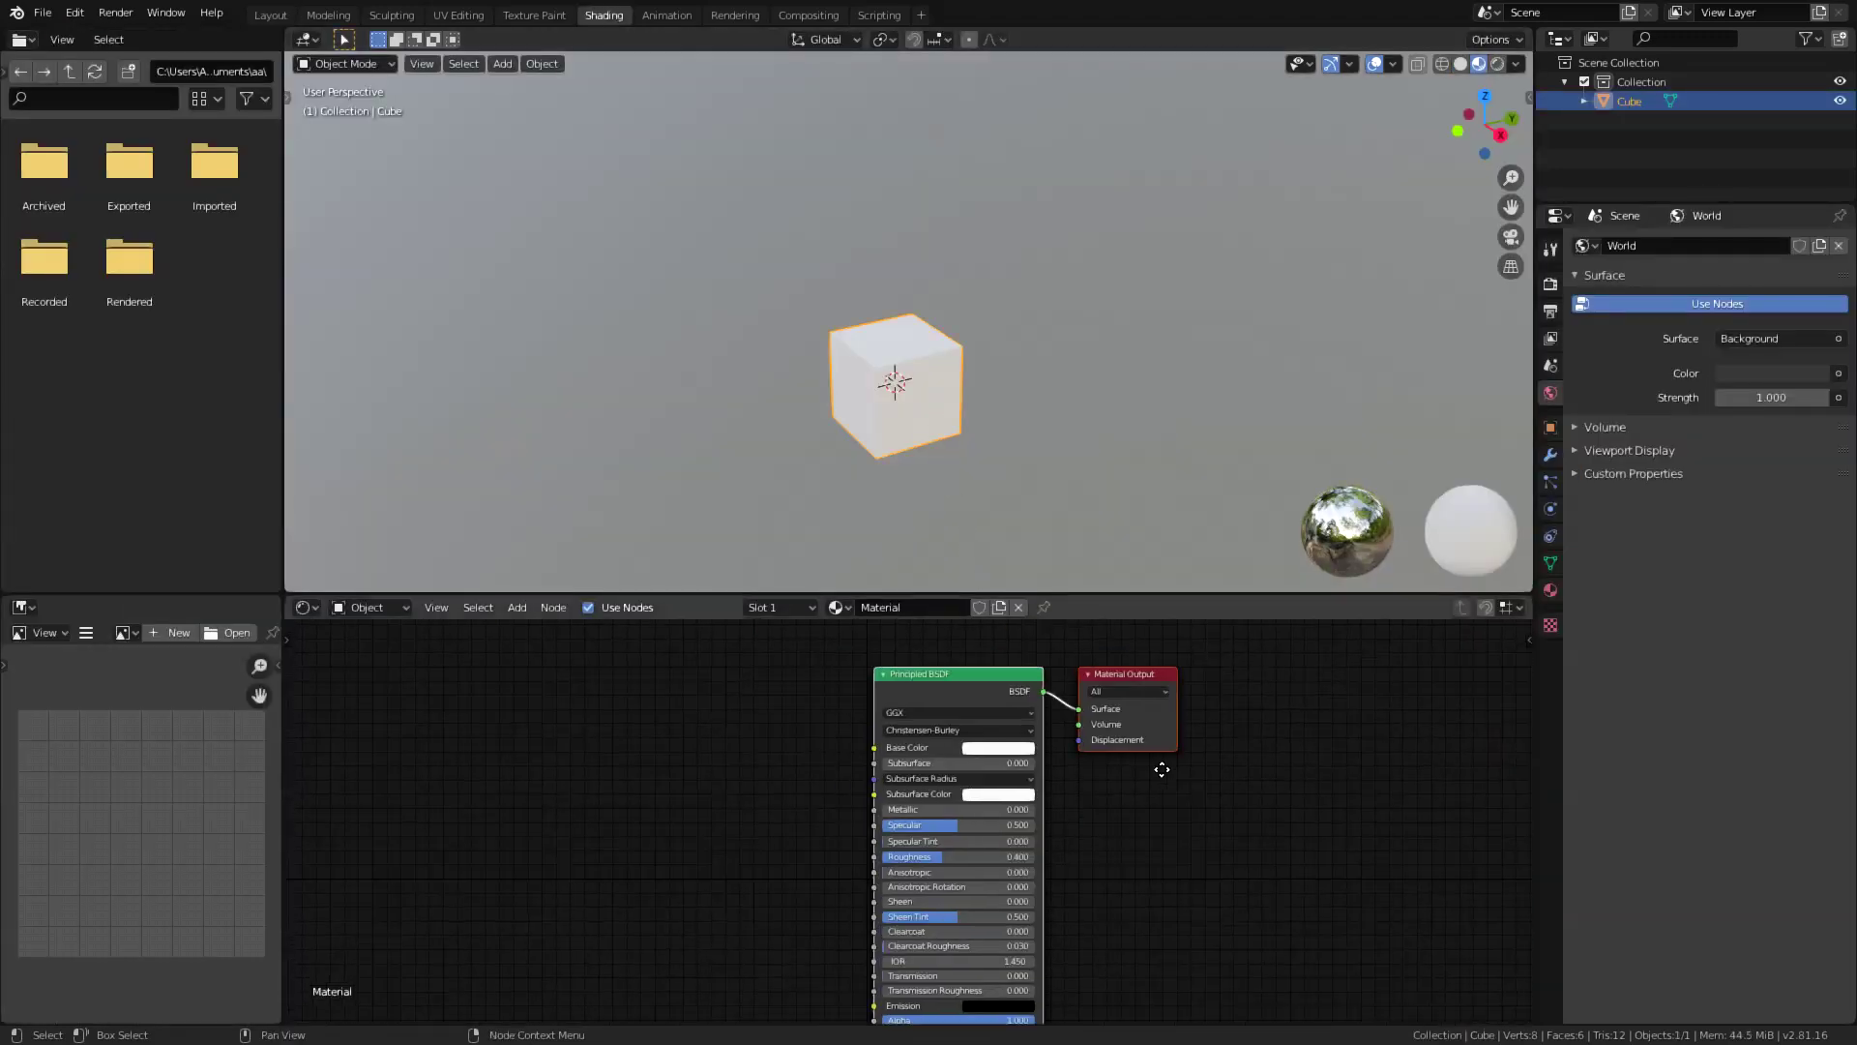
scroll(1046, 689, "down", 1)
left_click(914, 606)
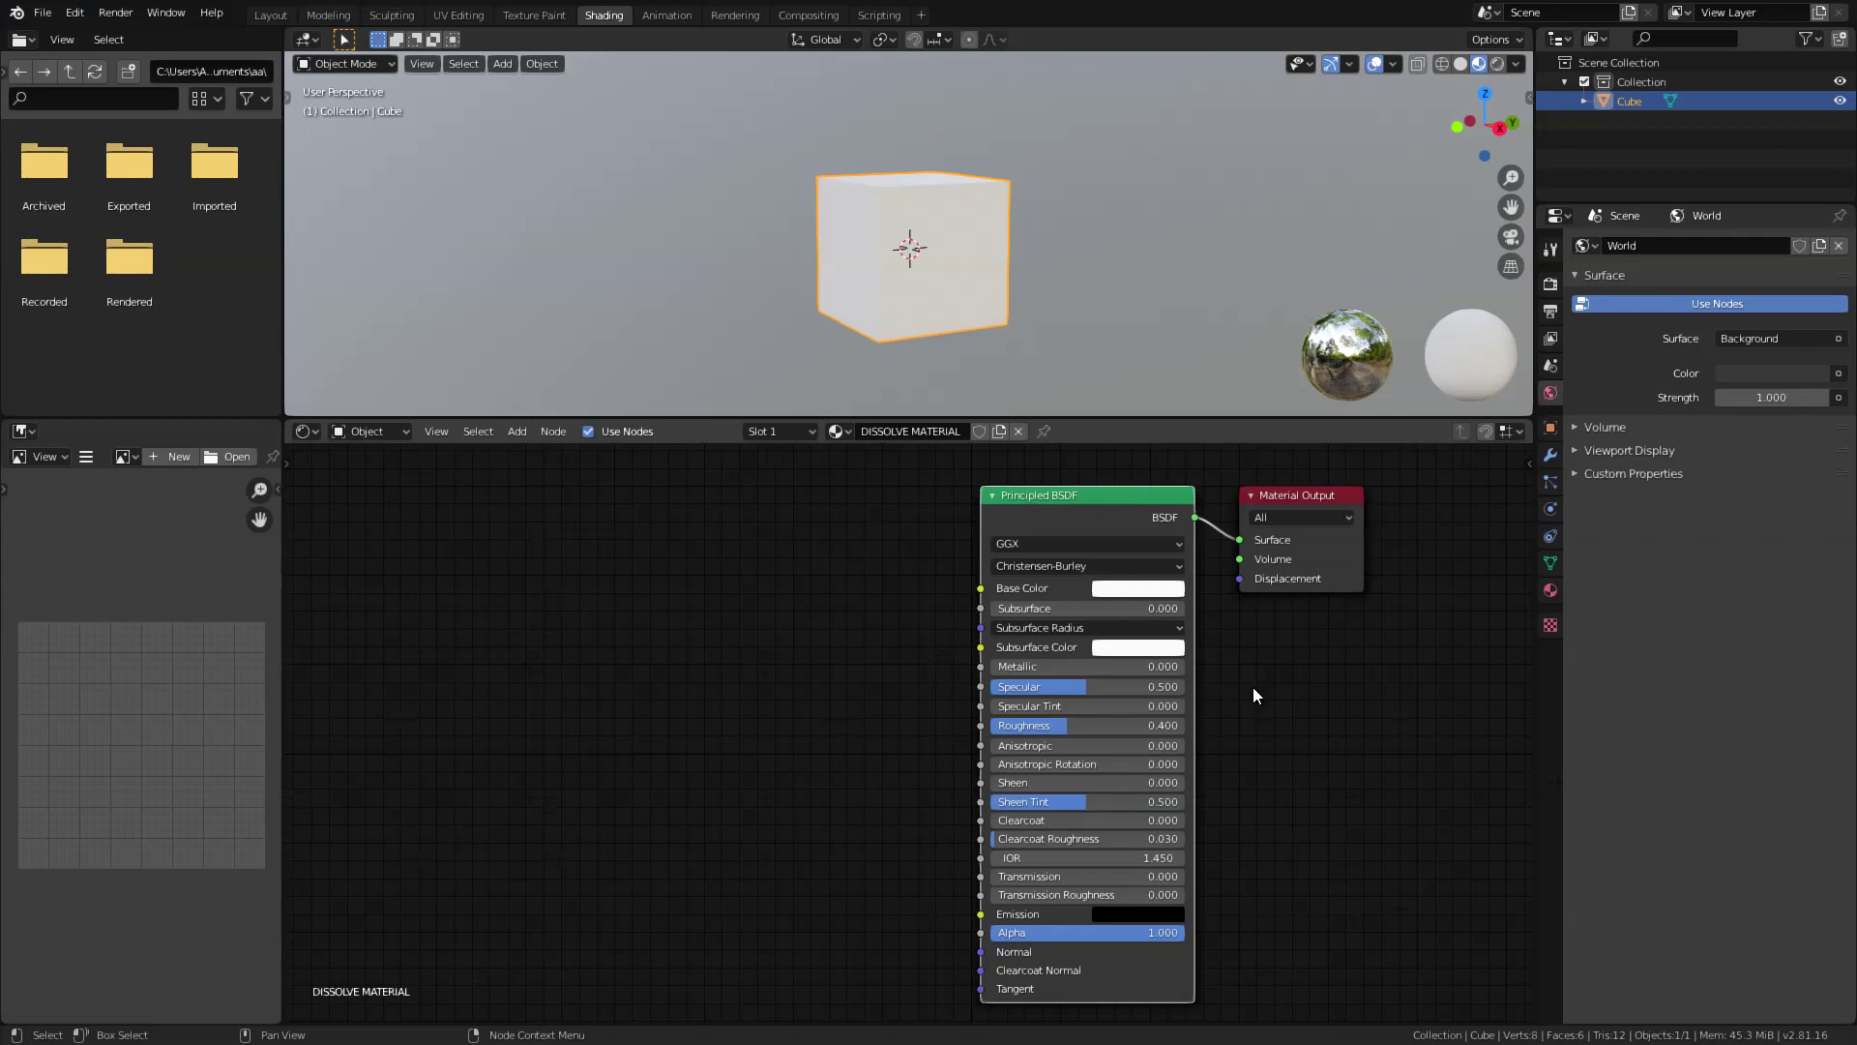
Disconnect the Principled BSDF from the Material Output and move it down and away to free space
left_click_drag(1240, 539, 1206, 524)
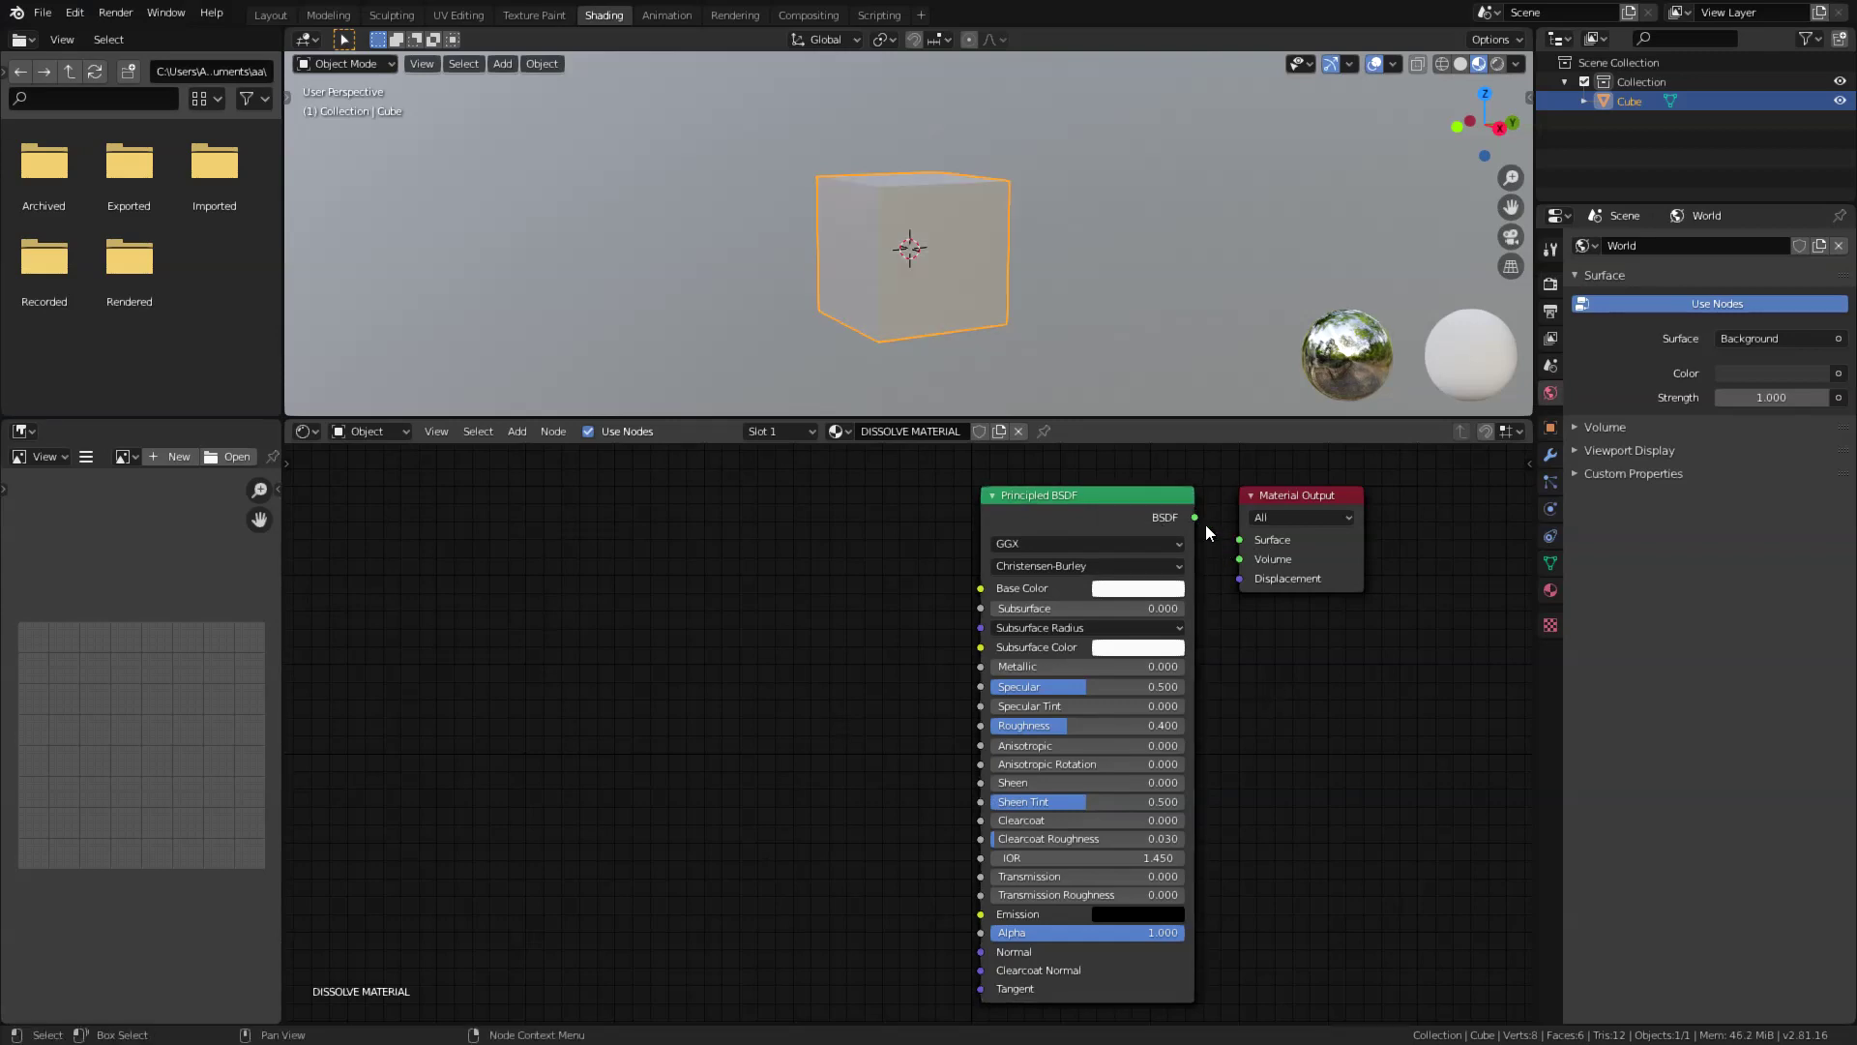
key("g")
left_click(739, 774)
middle_click_drag(1117, 677, 1122, 728)
Add a Mix Shader node and connect its output to the Material Output's Surface input
key("shift+a")
left_click(988, 603)
type("mix")
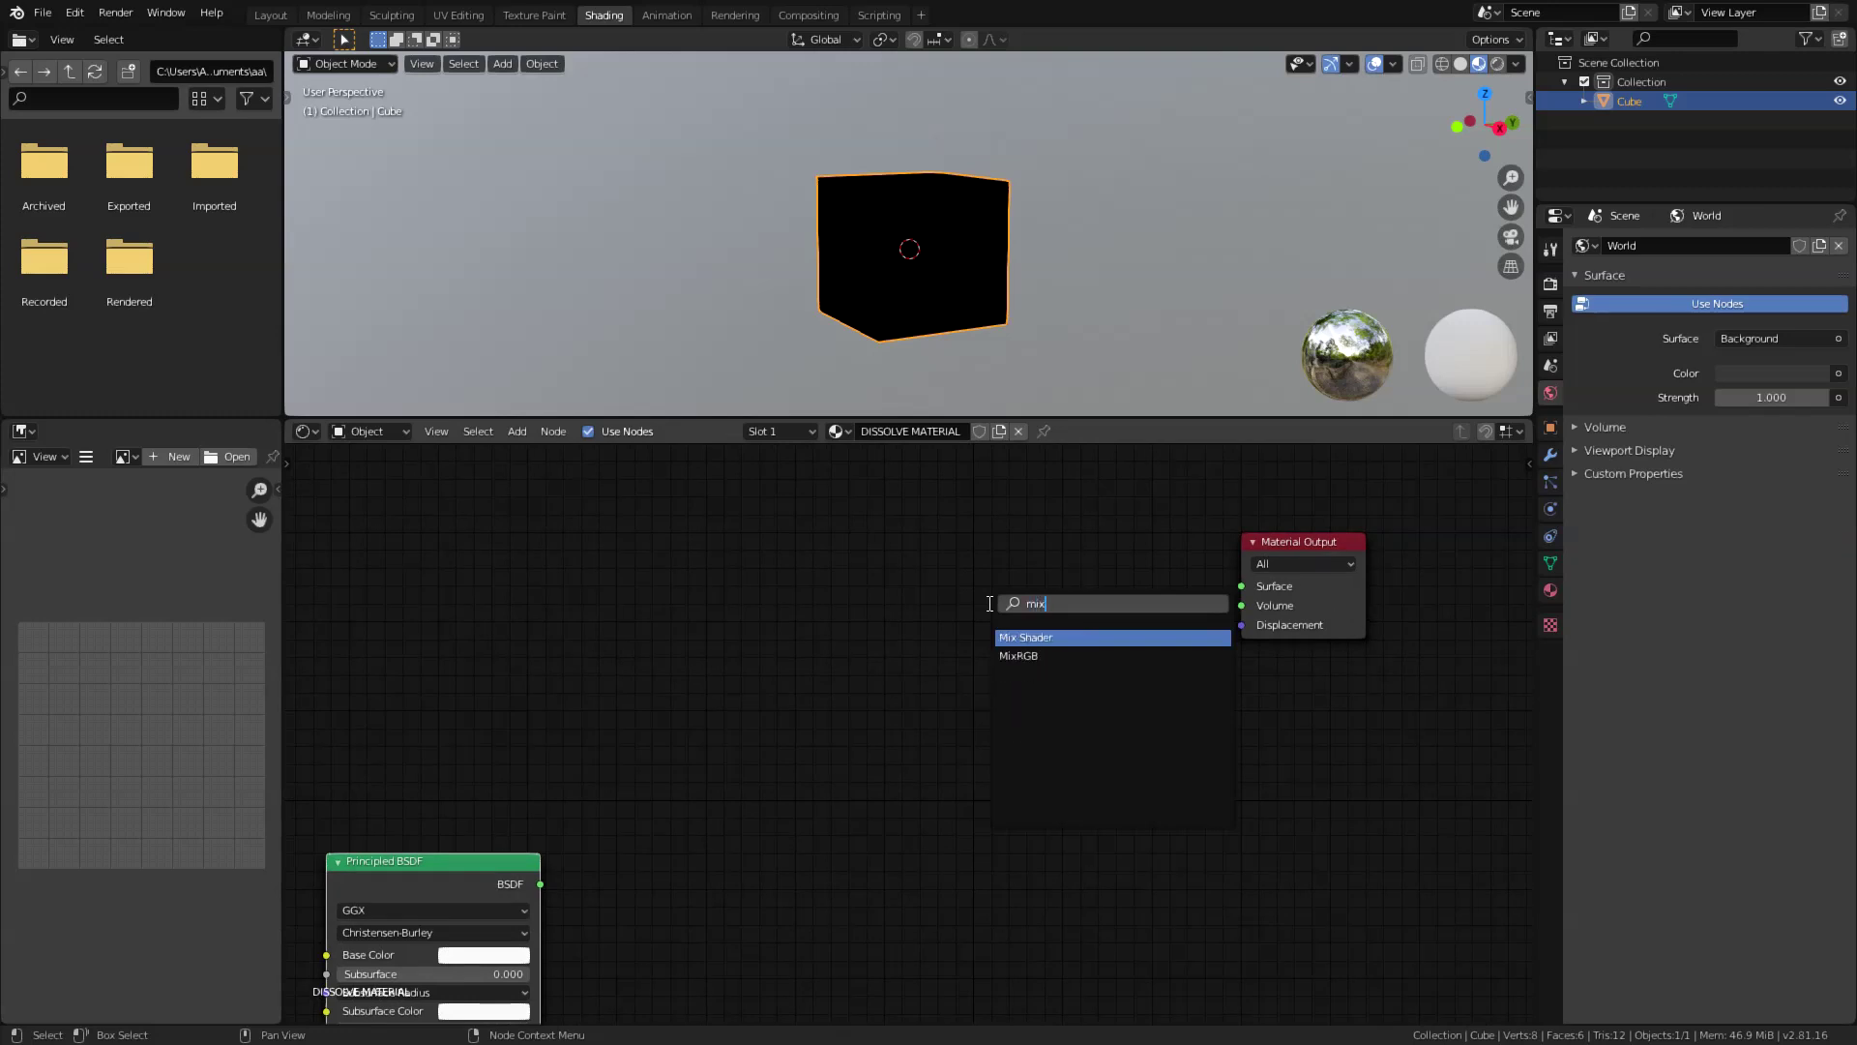
left_click(1020, 643)
left_click(1075, 631)
left_click_drag(1132, 584, 1240, 586)
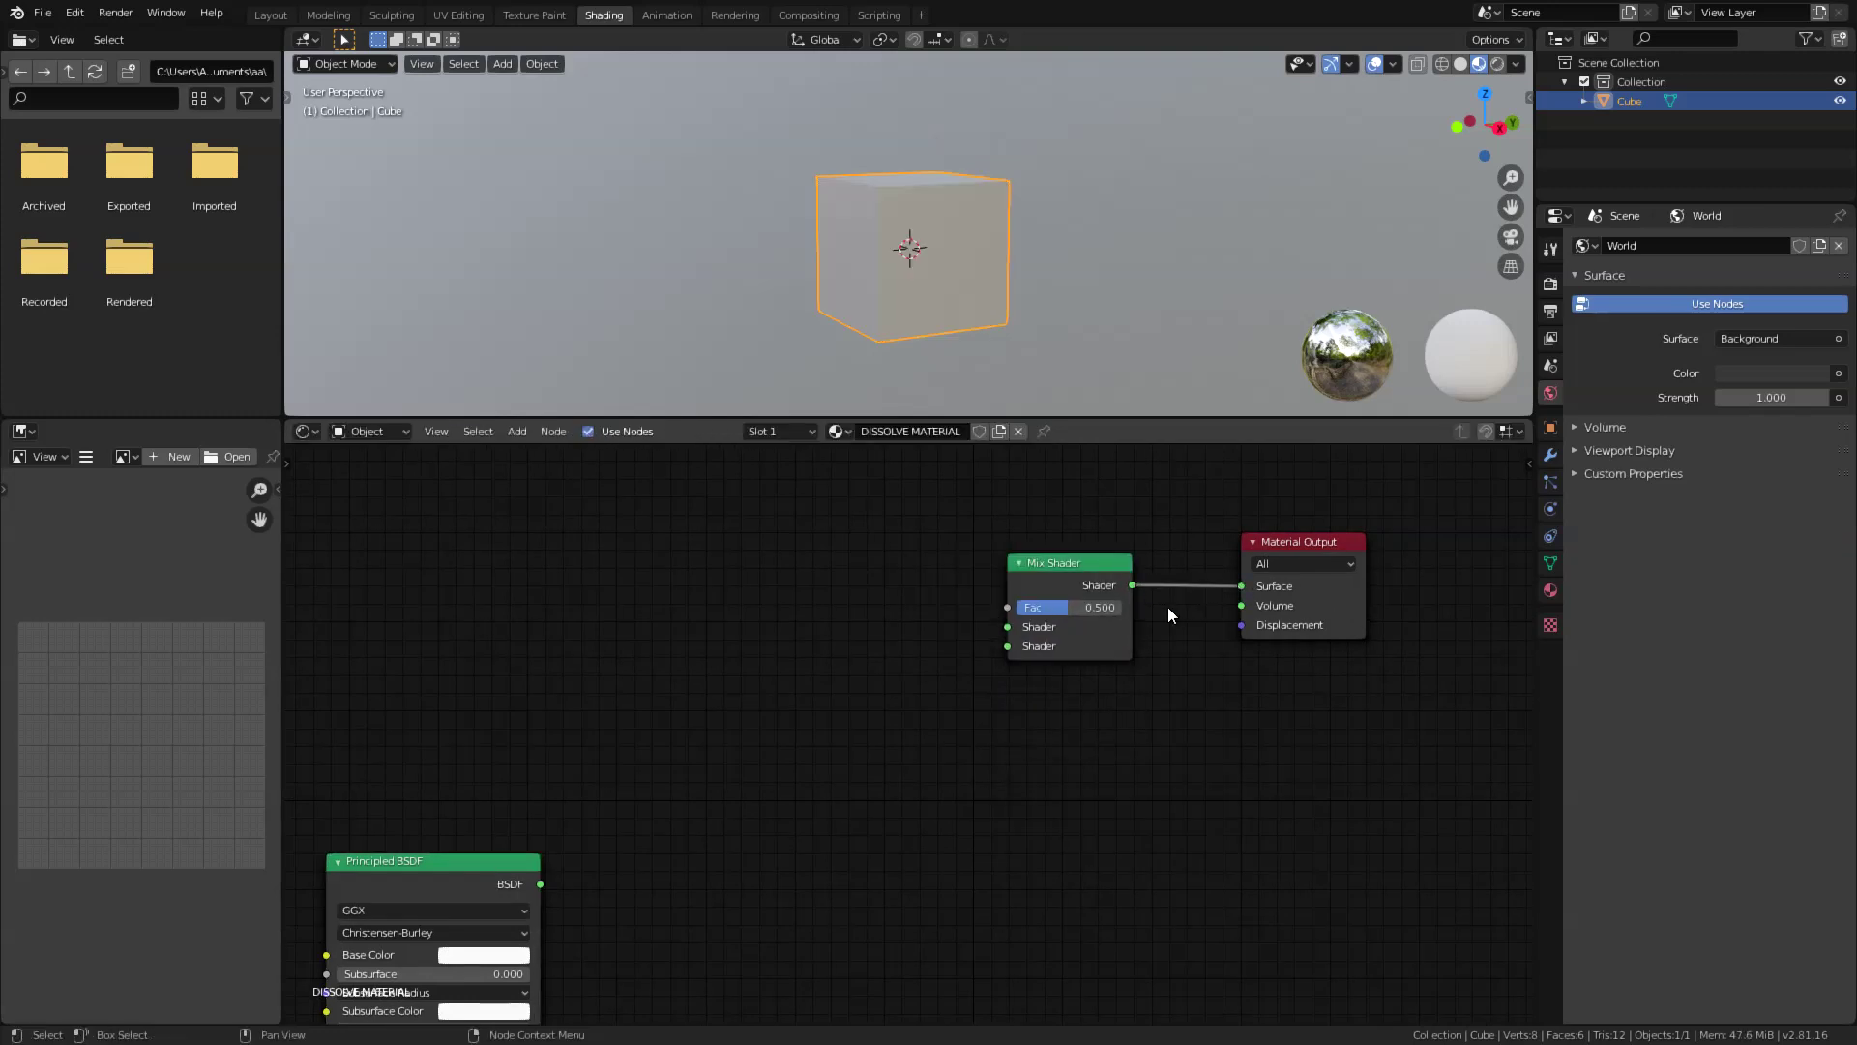
Add a Transparent BSDF to the Mix Shader's first shader input and connect the Principled BSDF to the second
key("shift+a")
left_click(853, 600)
type("tra")
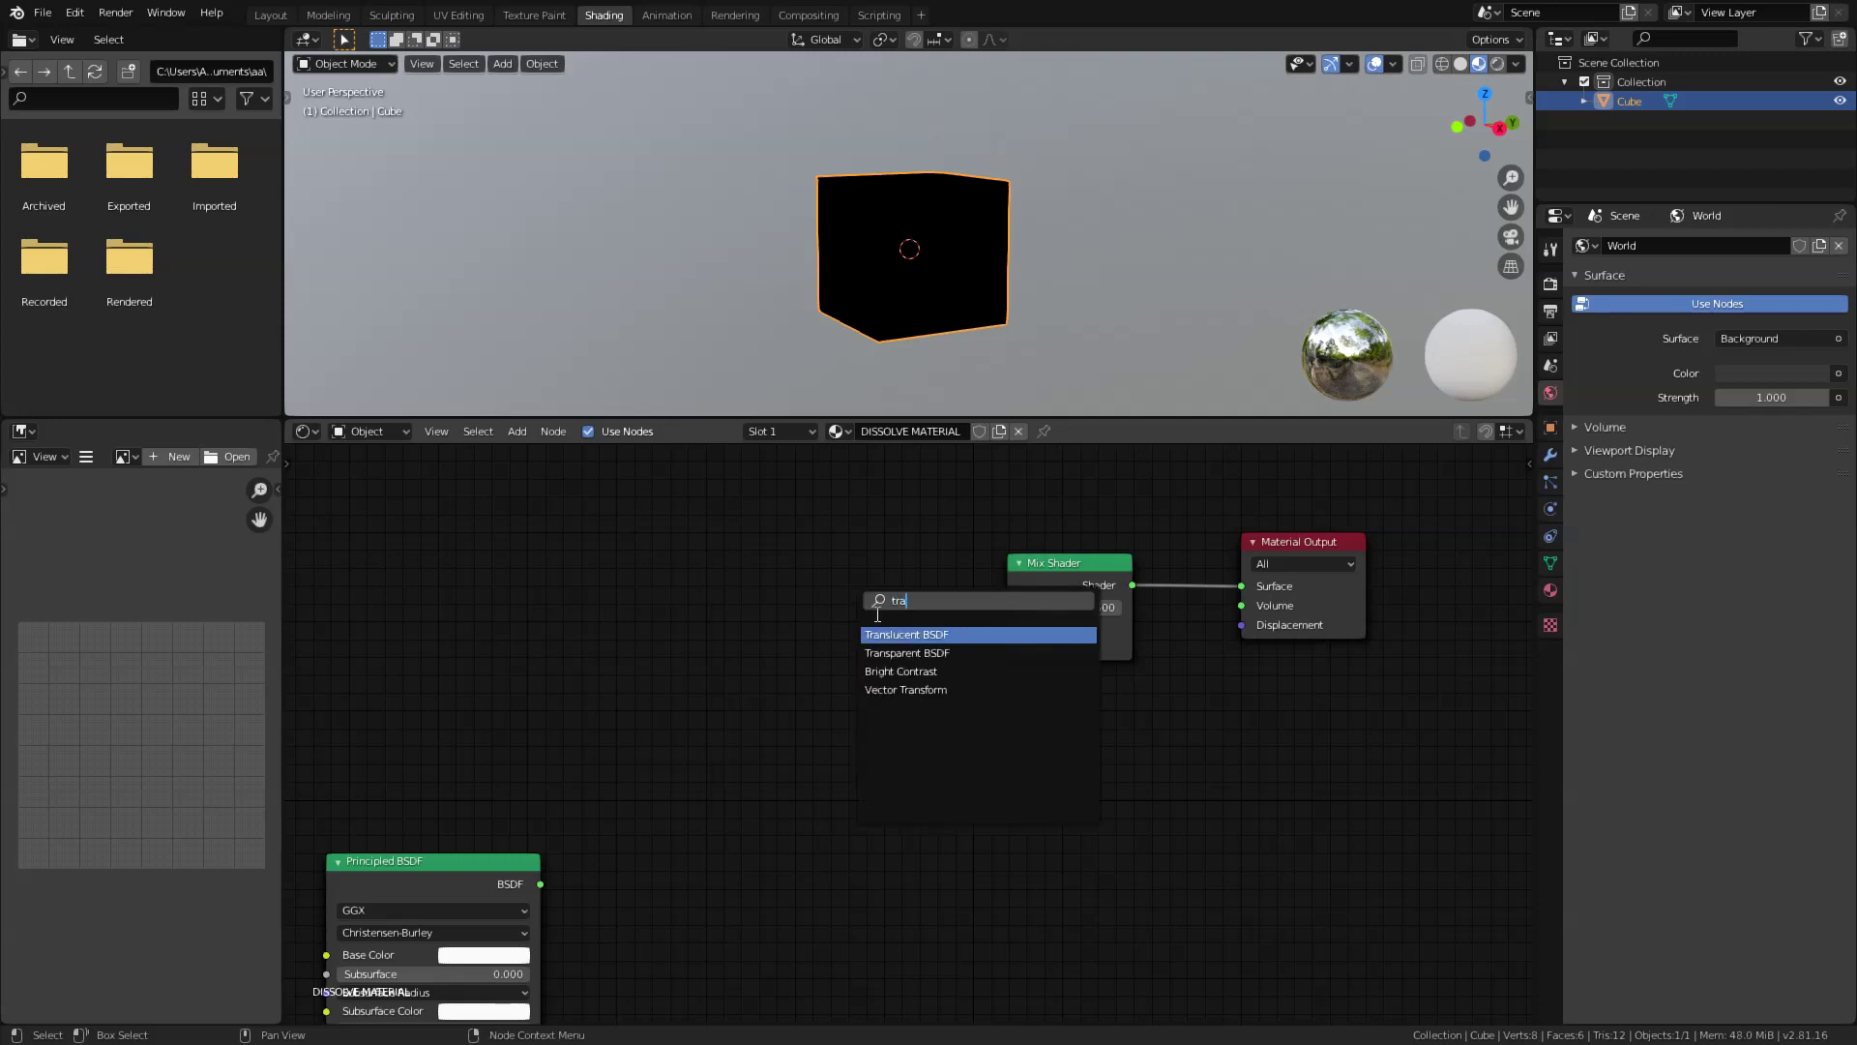
left_click(906, 653)
left_click(846, 627)
left_click_drag(908, 625, 1007, 638)
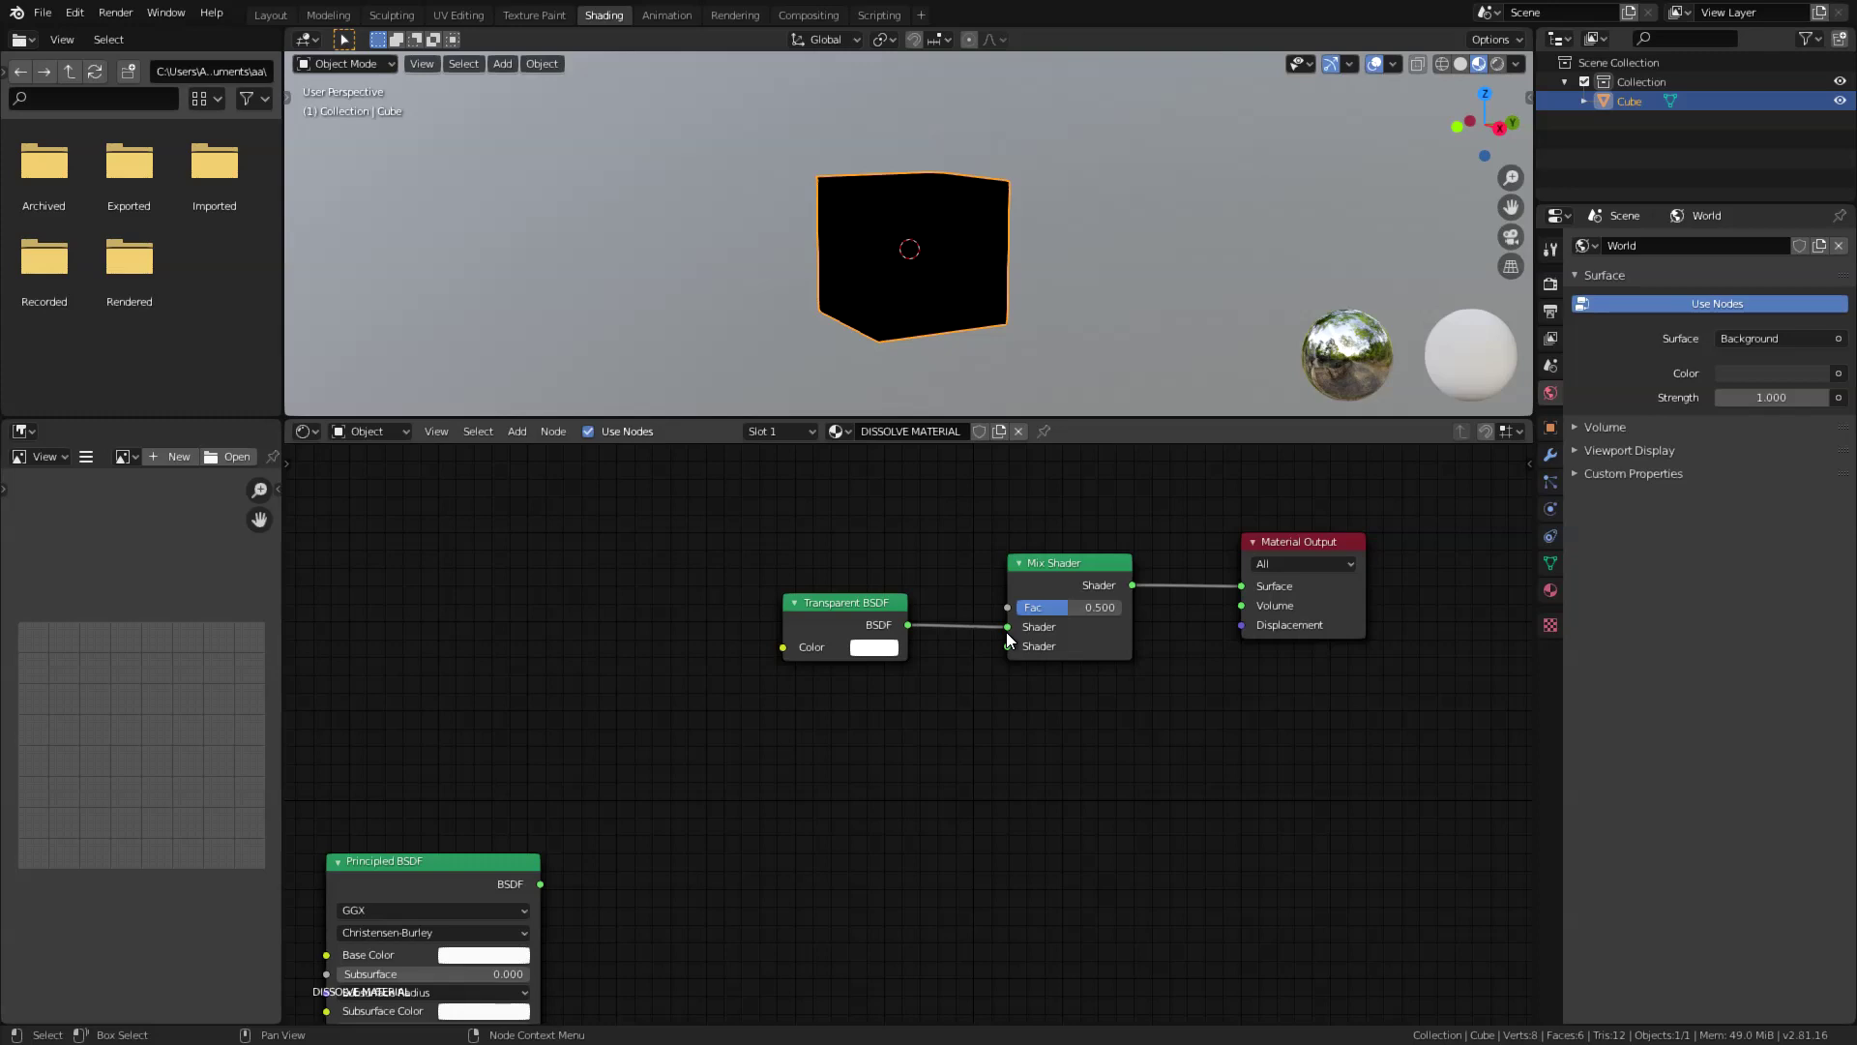
left_click_drag(536, 879, 1004, 654)
Add a ColorRamp node above the Principled BSDF
key("shift+a")
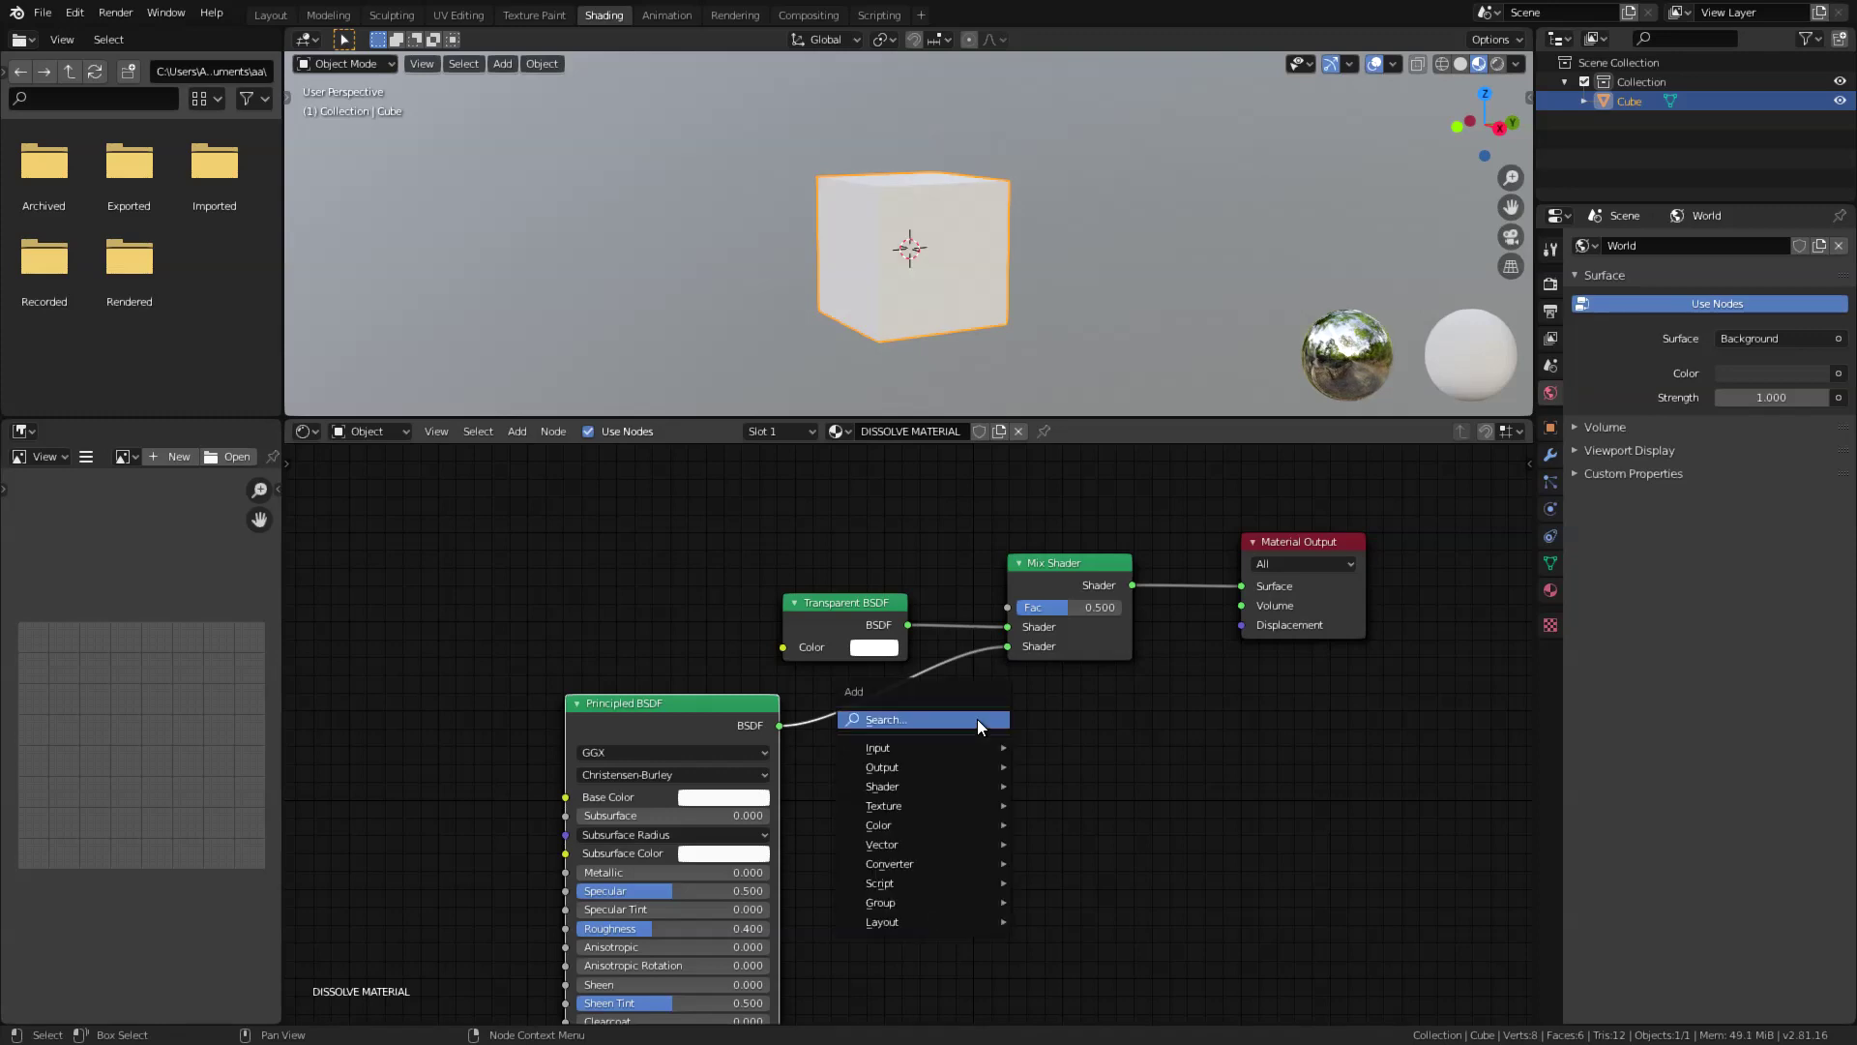
left_click(977, 717)
type("color")
key("Down")
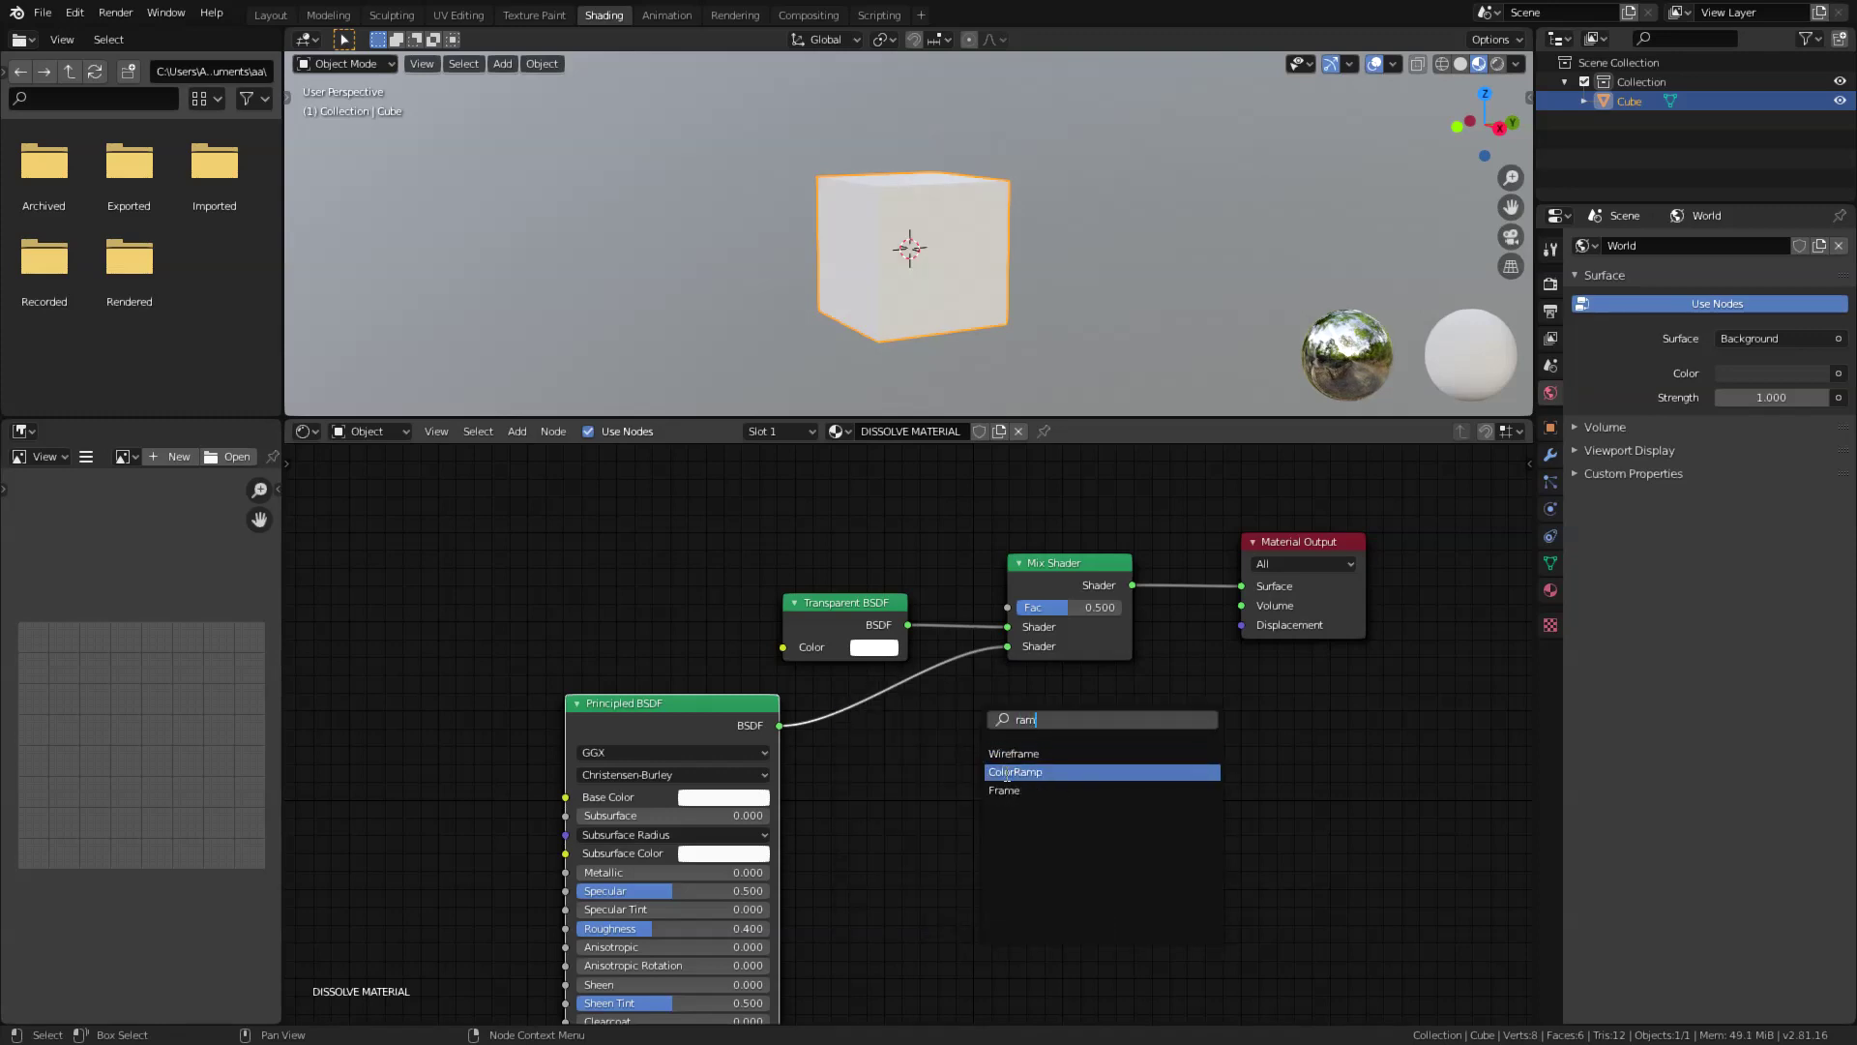
key("Return")
left_click(544, 469)
Add a Noise Texture beside the ColorRamp, with Texture Coordinate and Mapping nodes feeding its vector
key("shift+a")
left_click(811, 716)
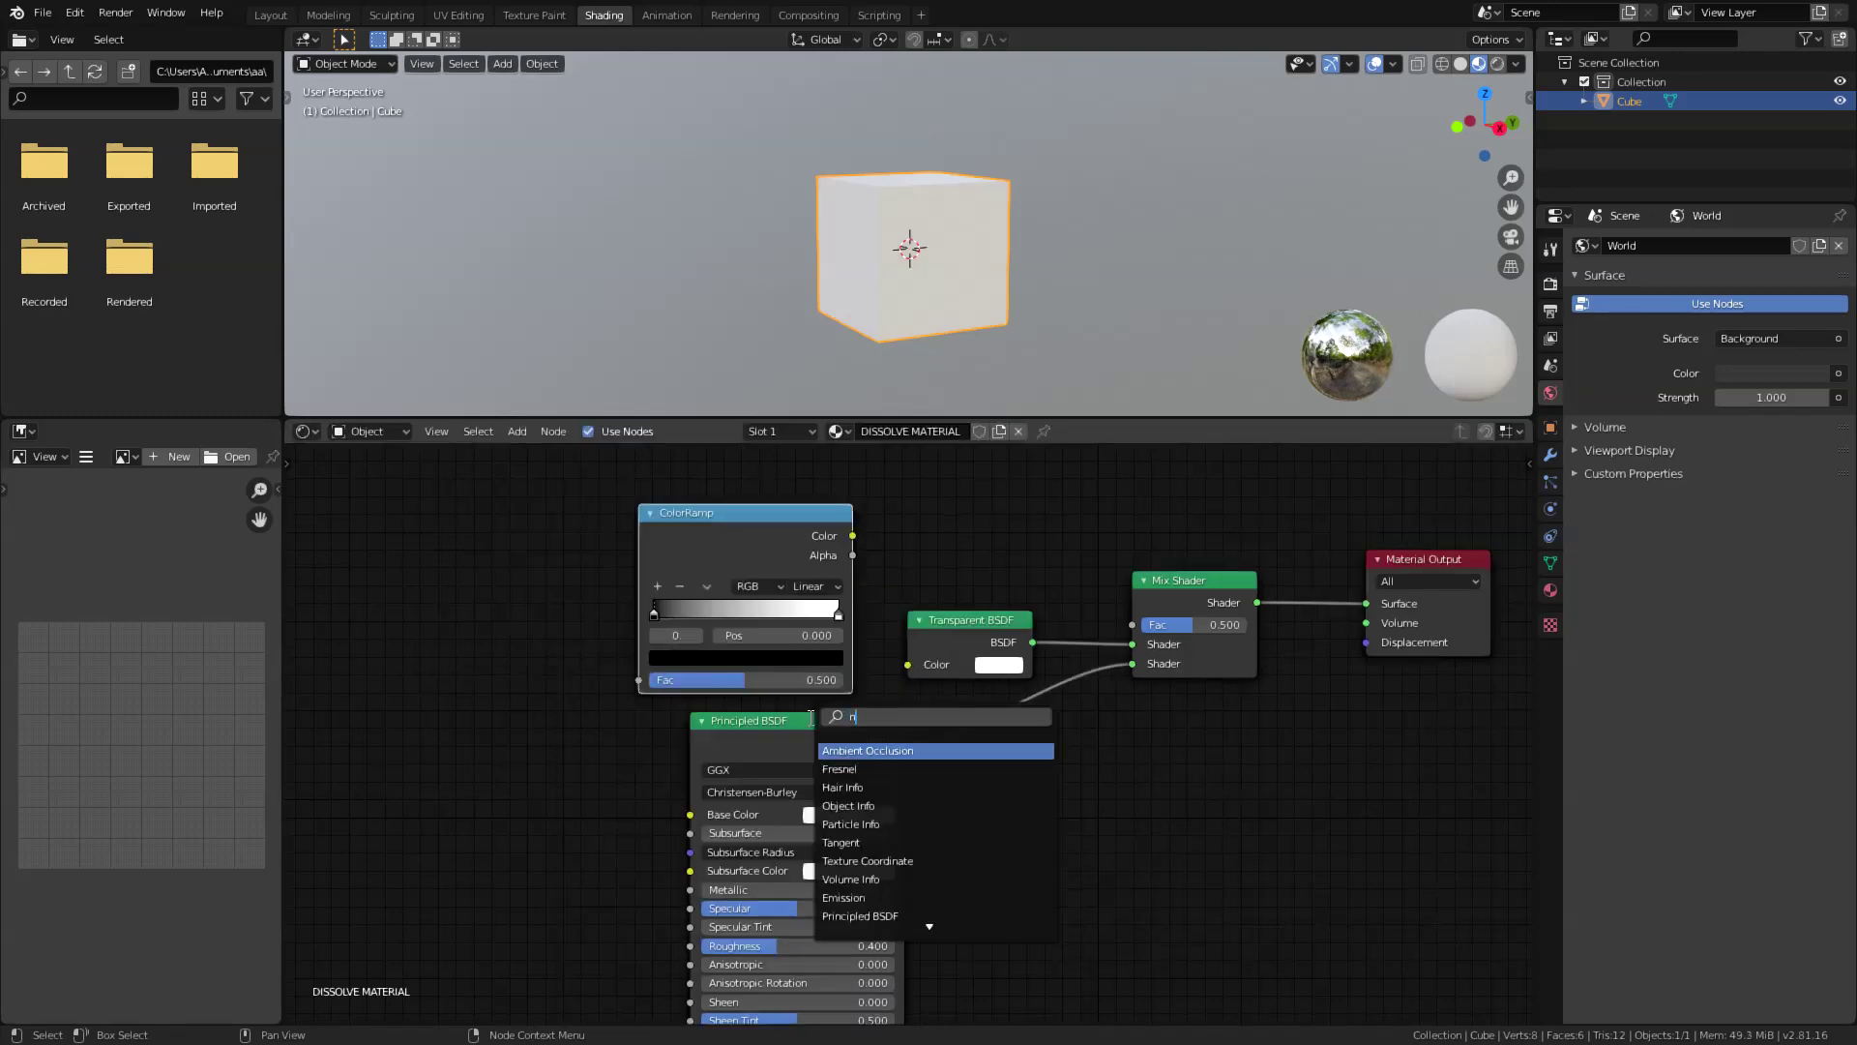
type("noise")
key("Return")
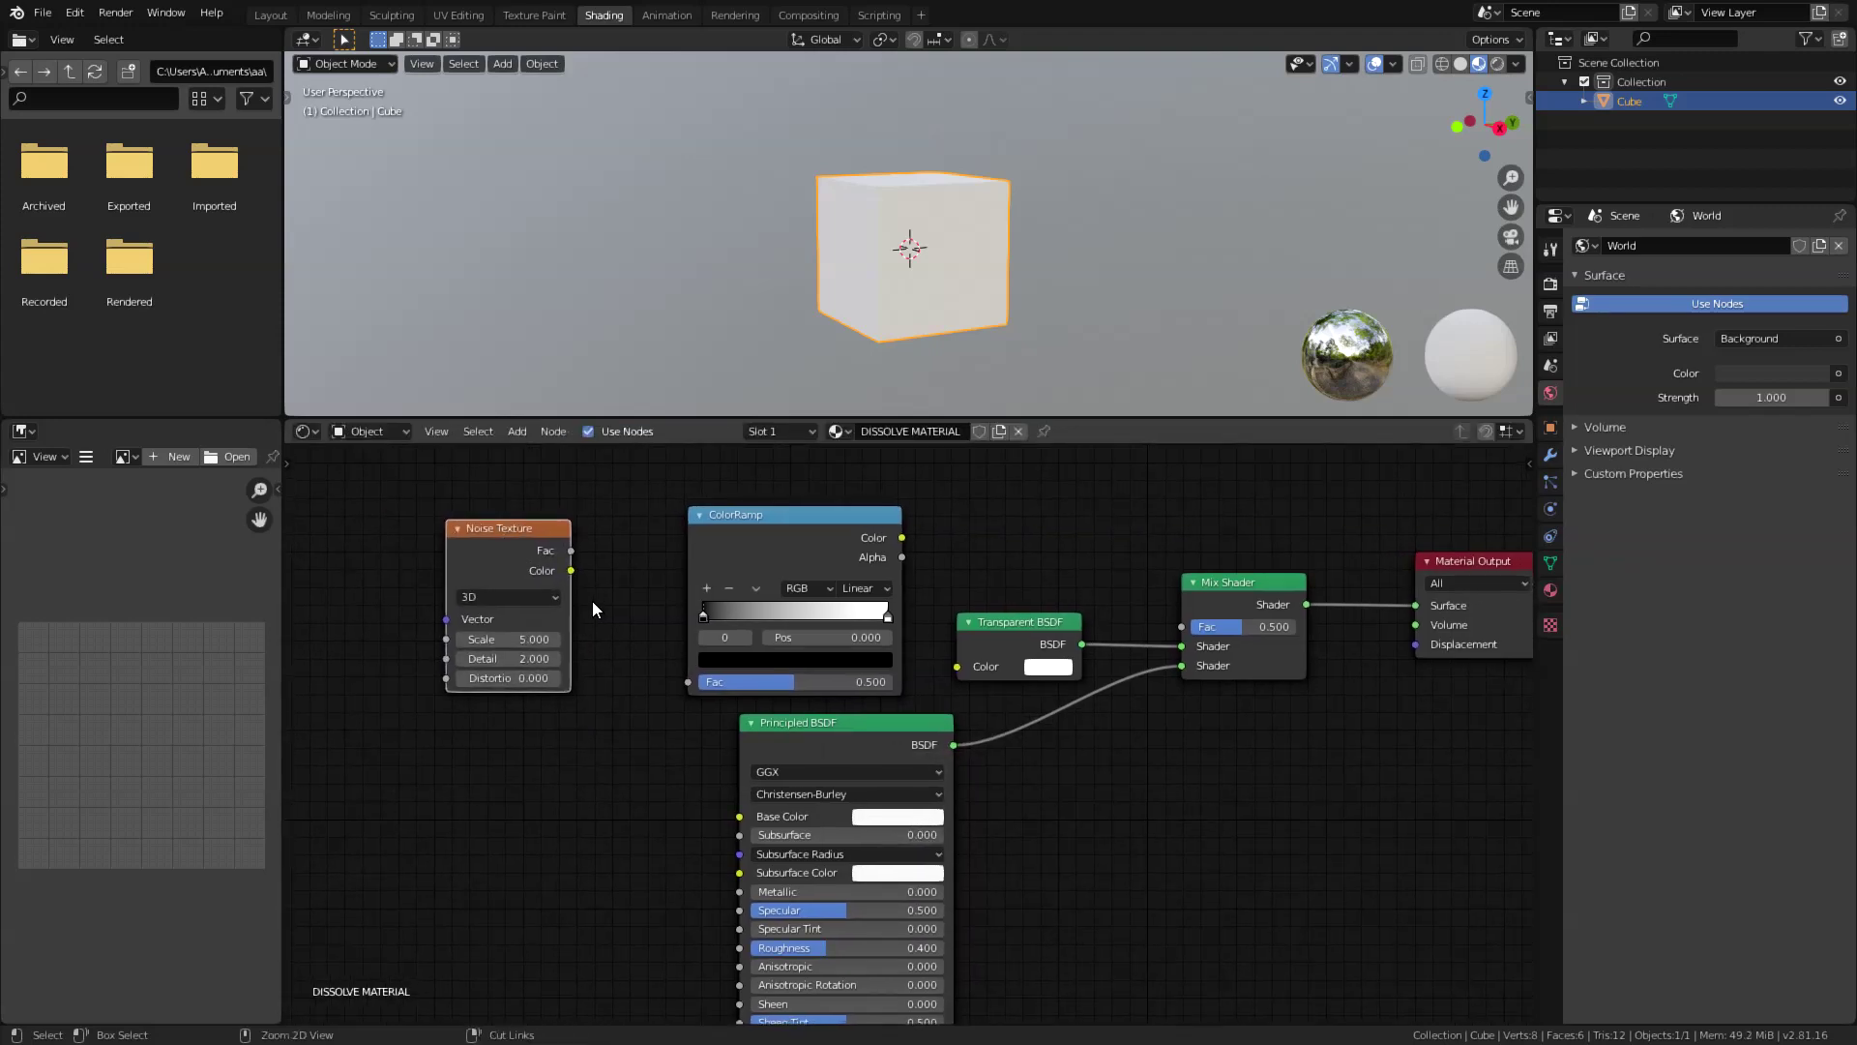
key("ctrl+t")
middle_click_drag(592, 607, 696, 593)
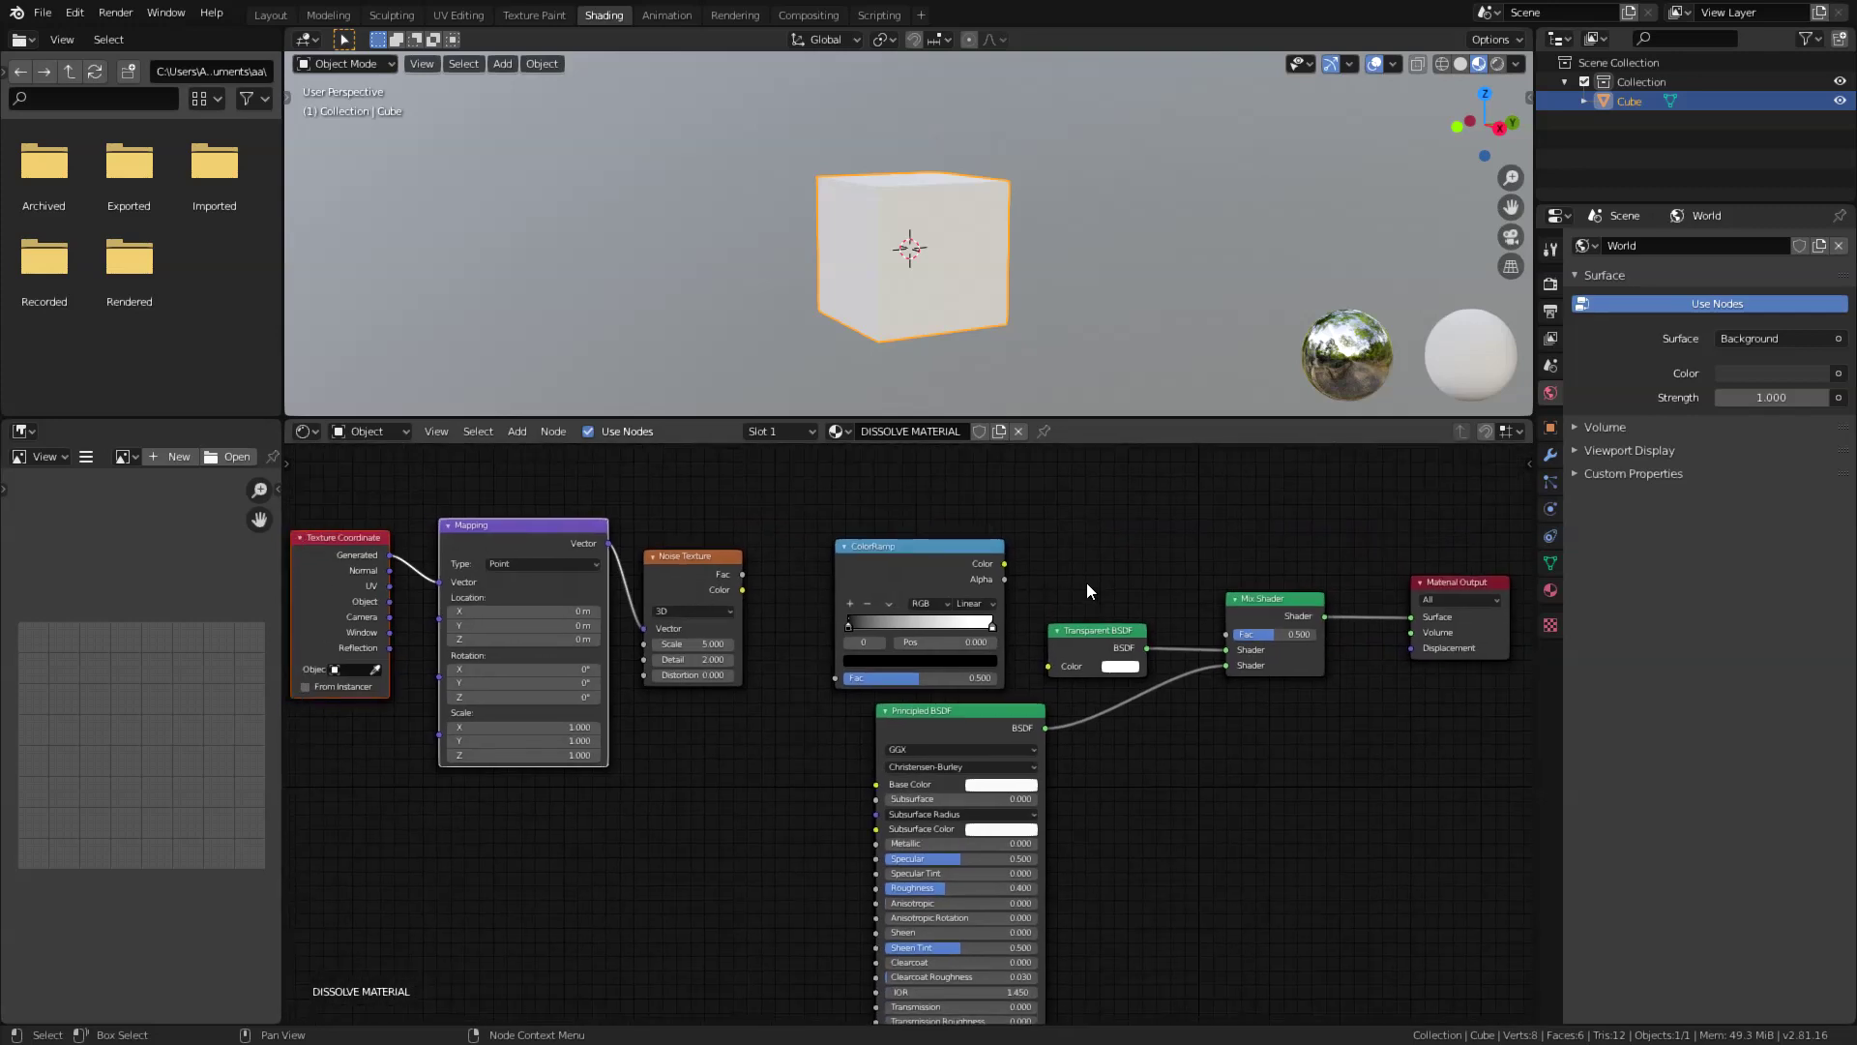
Link the Noise Texture's Color through the ColorRamp to the Mix Shader's Fac, and the Object coordinates to Mapping's Location and Rotation
left_click_drag(1003, 562, 1225, 633)
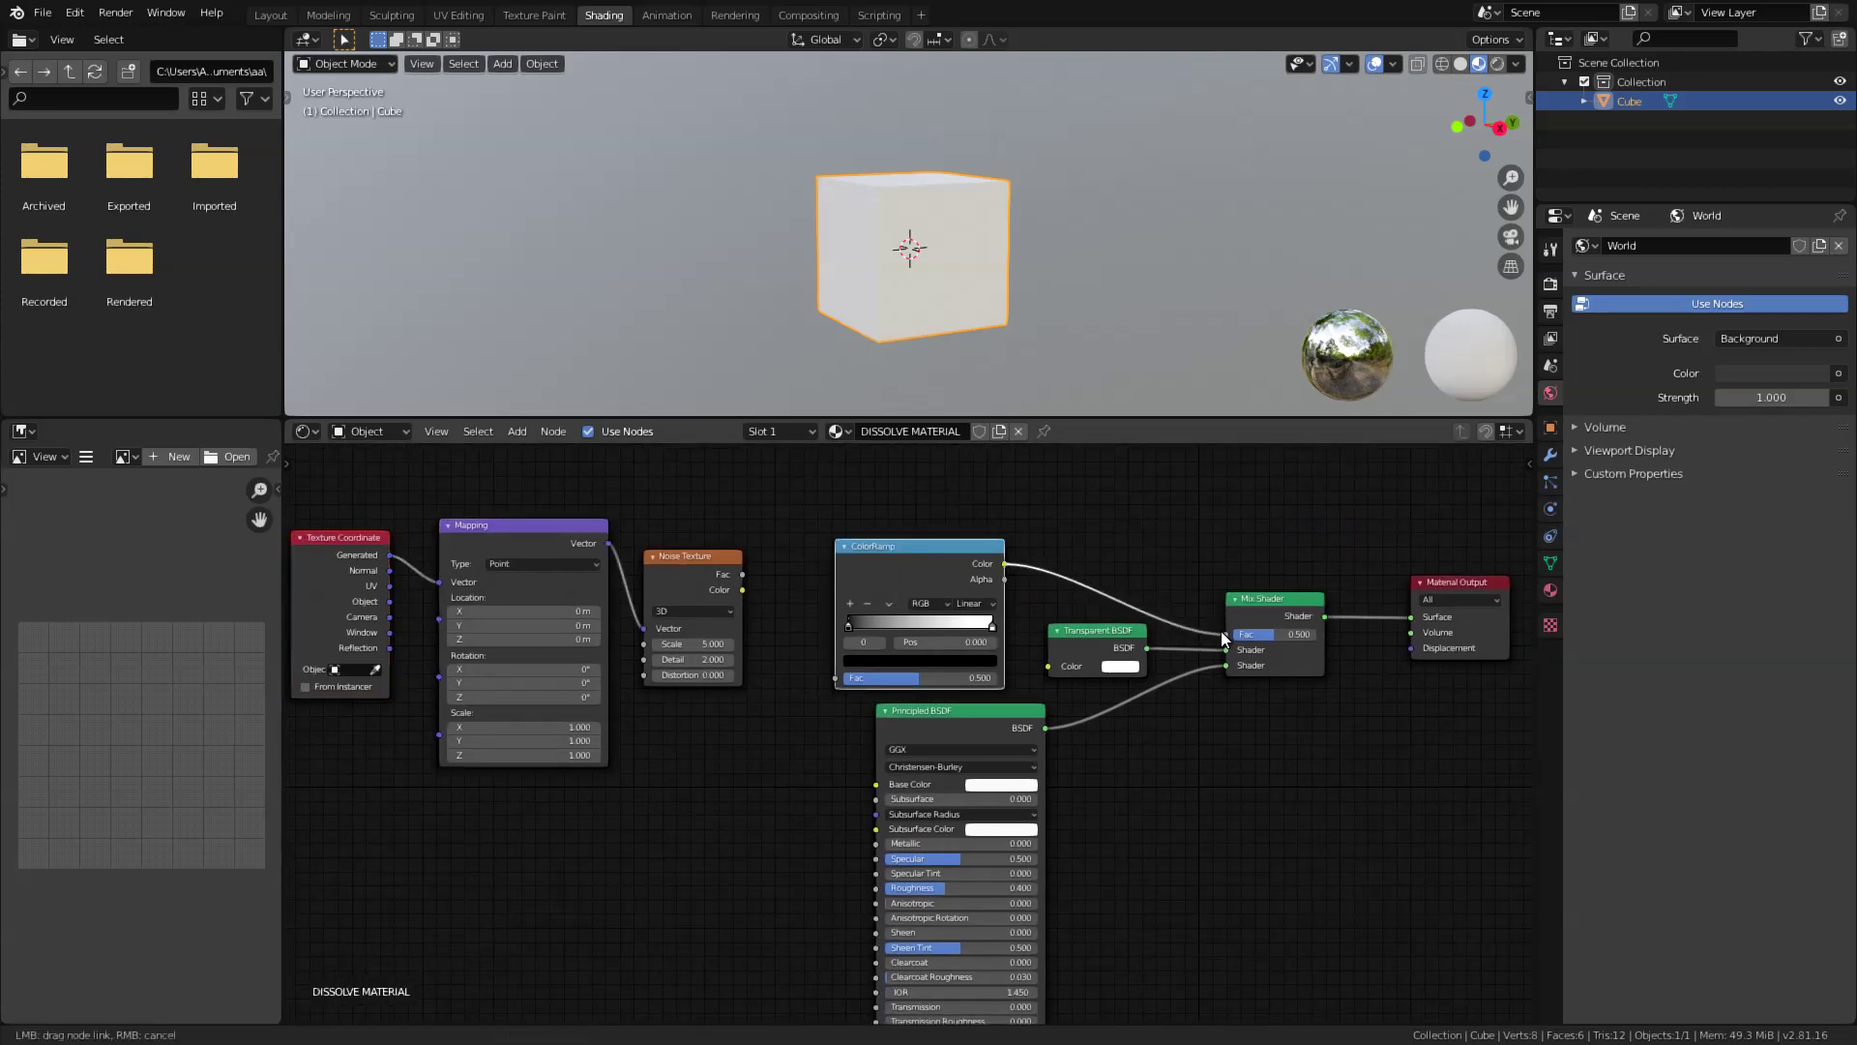
left_click_drag(742, 589, 838, 688)
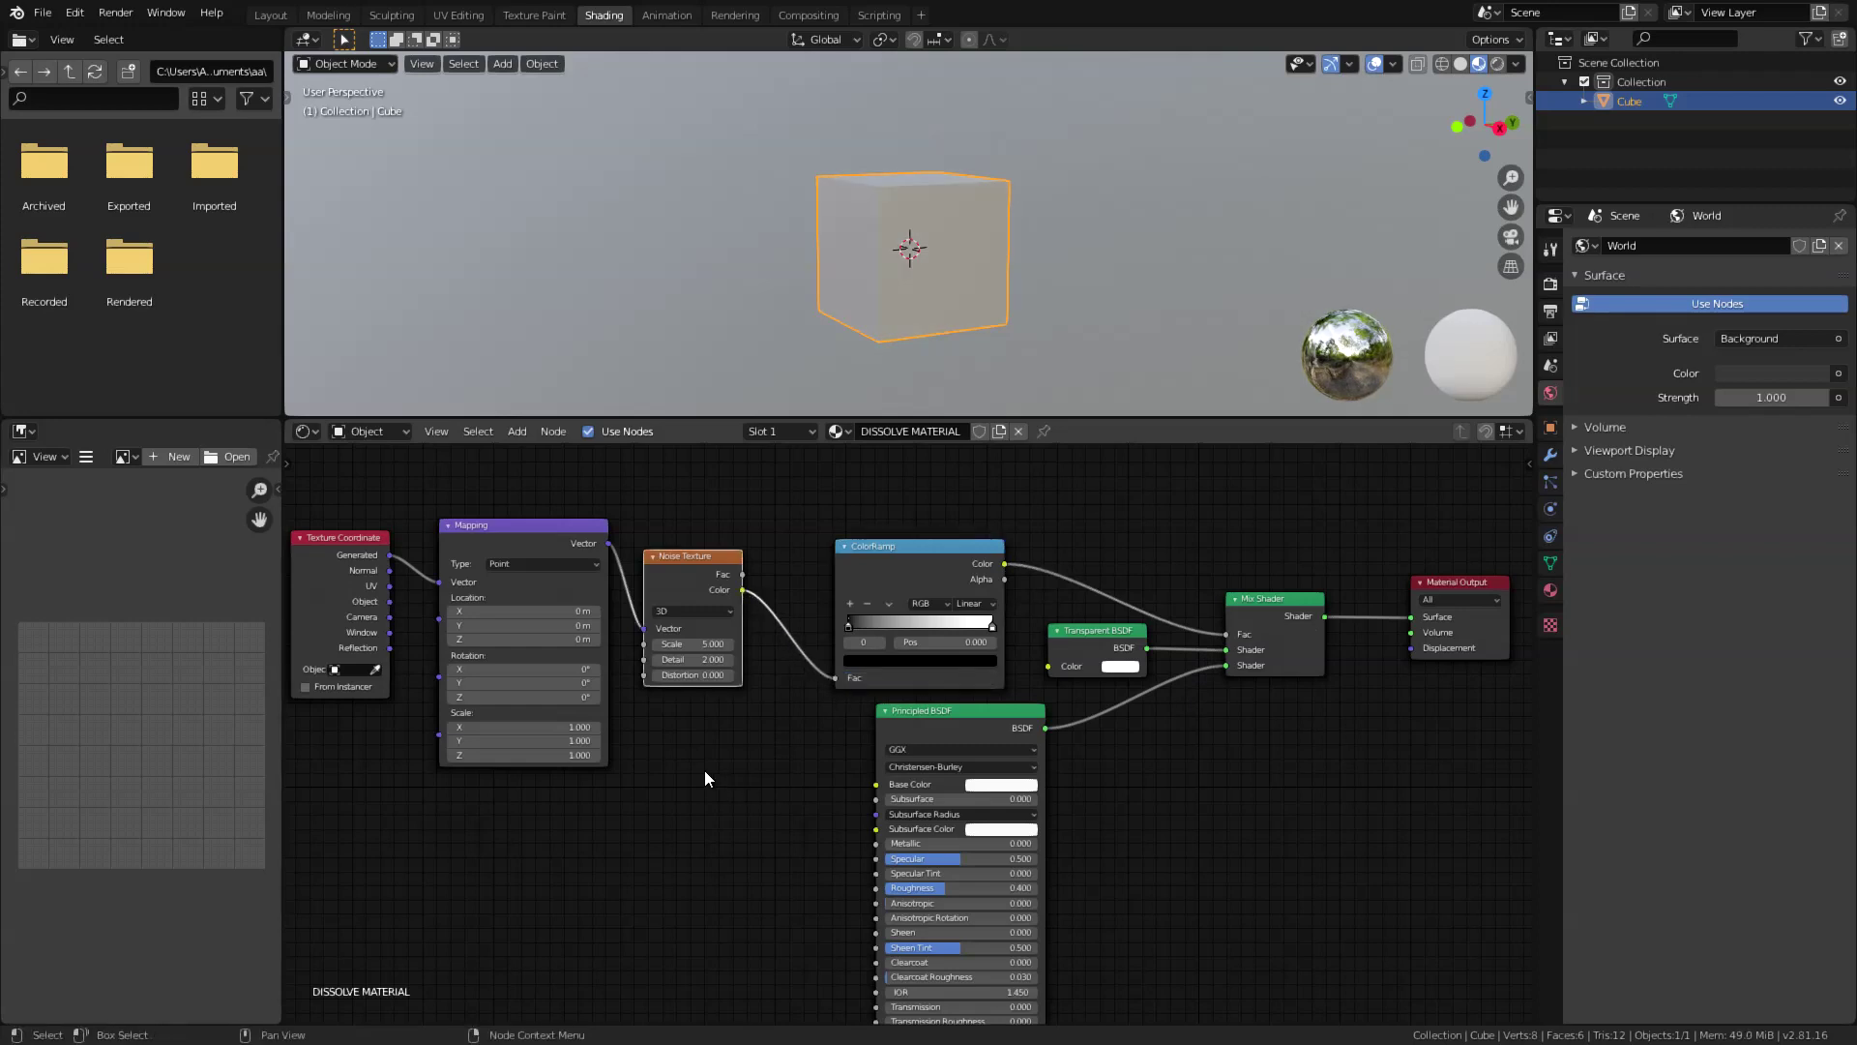
scroll(636, 705, "up", 3)
mouse_move(606, 607)
left_mouse_down()
mouse_move(583, 584)
mouse_move(561, 594)
mouse_move(607, 692)
left_mouse_up()
left_click_drag(534, 608, 605, 715)
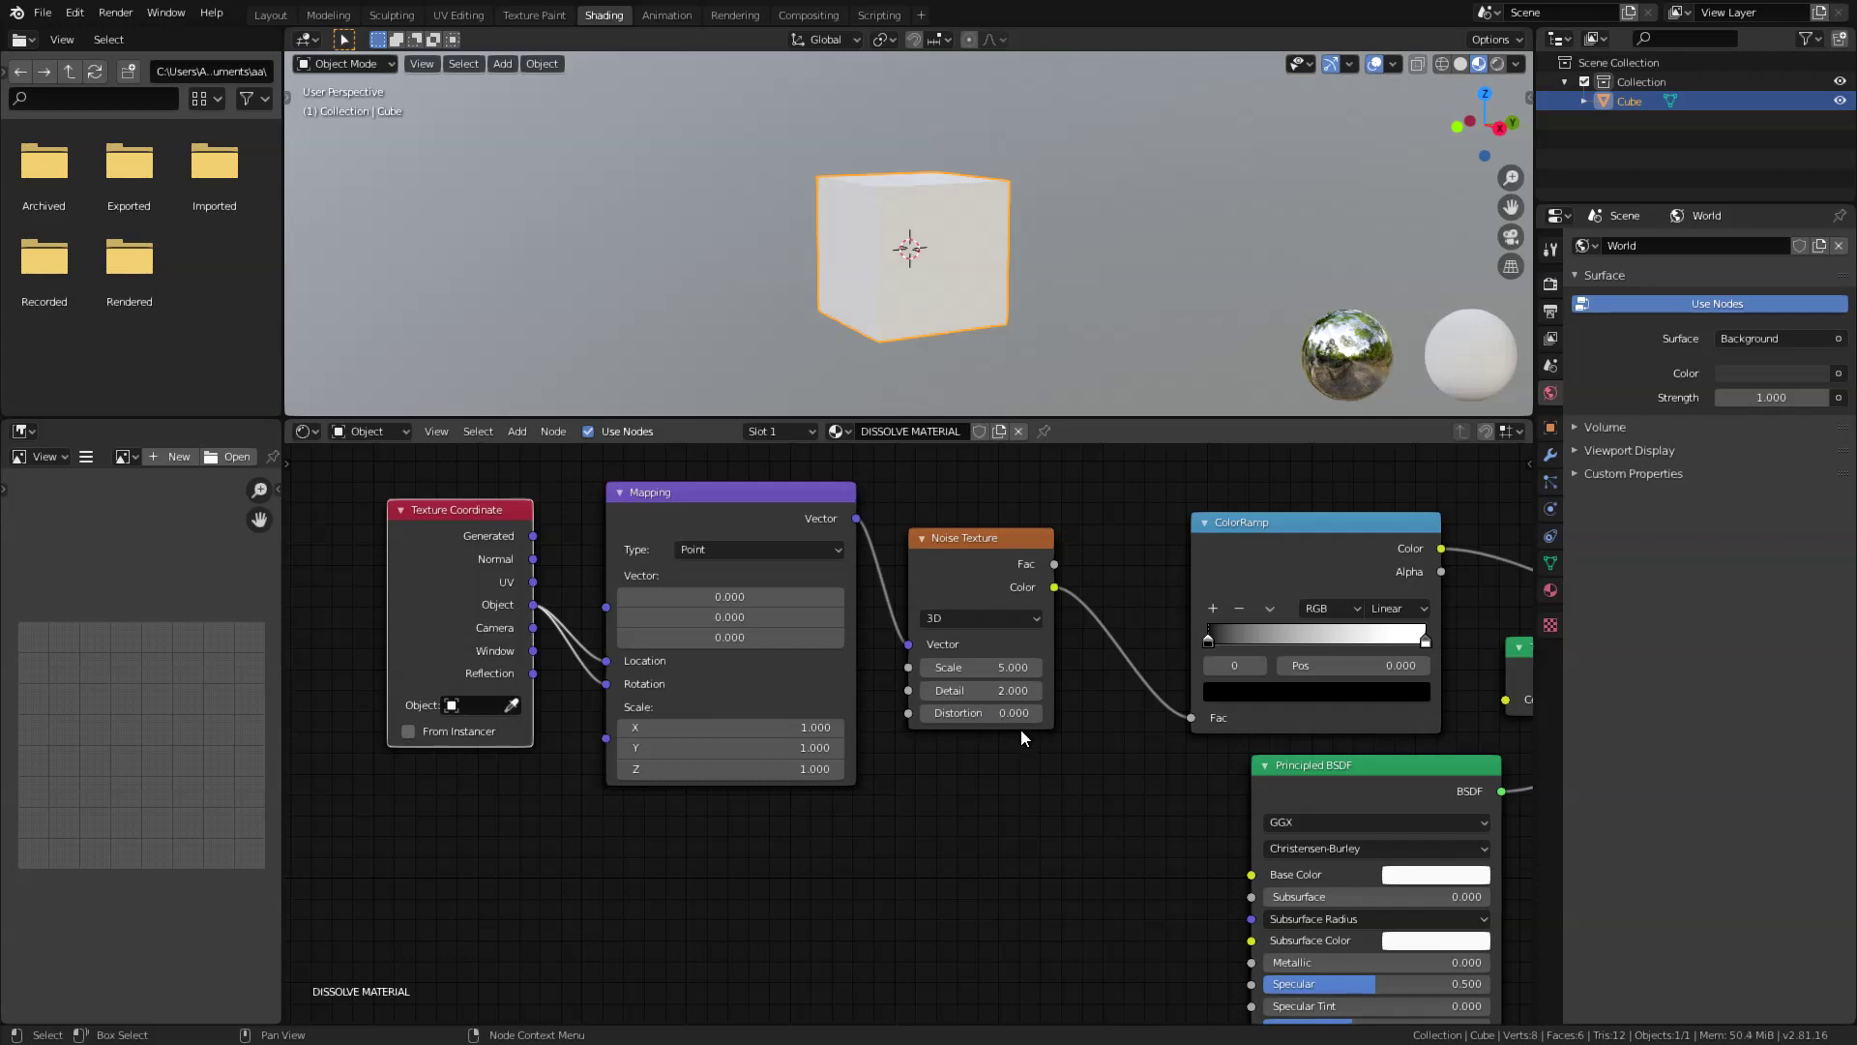
Set the ColorRamp's black stop to position 0.500 and its white stop to position 0.550
middle_click_drag(1020, 730, 749, 733)
left_click_drag(944, 641, 1044, 643)
left_click_drag(1154, 640, 1064, 644)
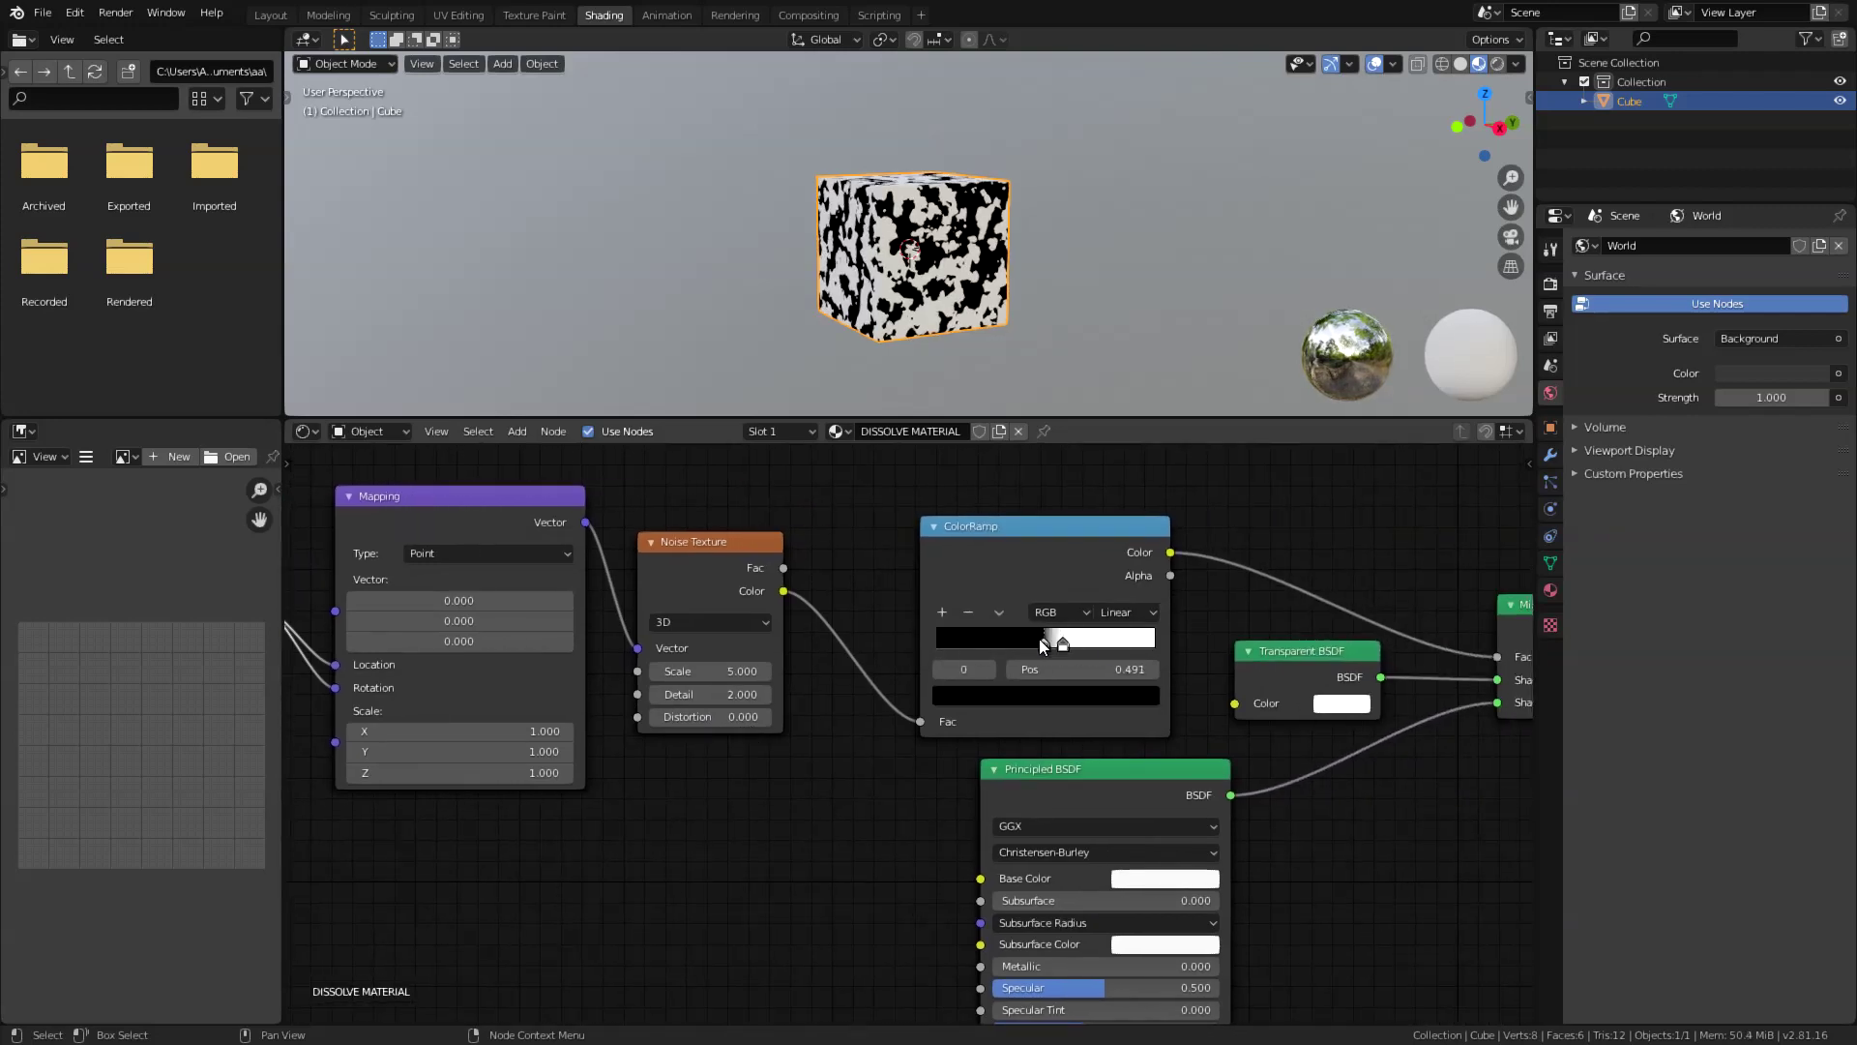
left_click(1123, 667)
key("BackSpace")
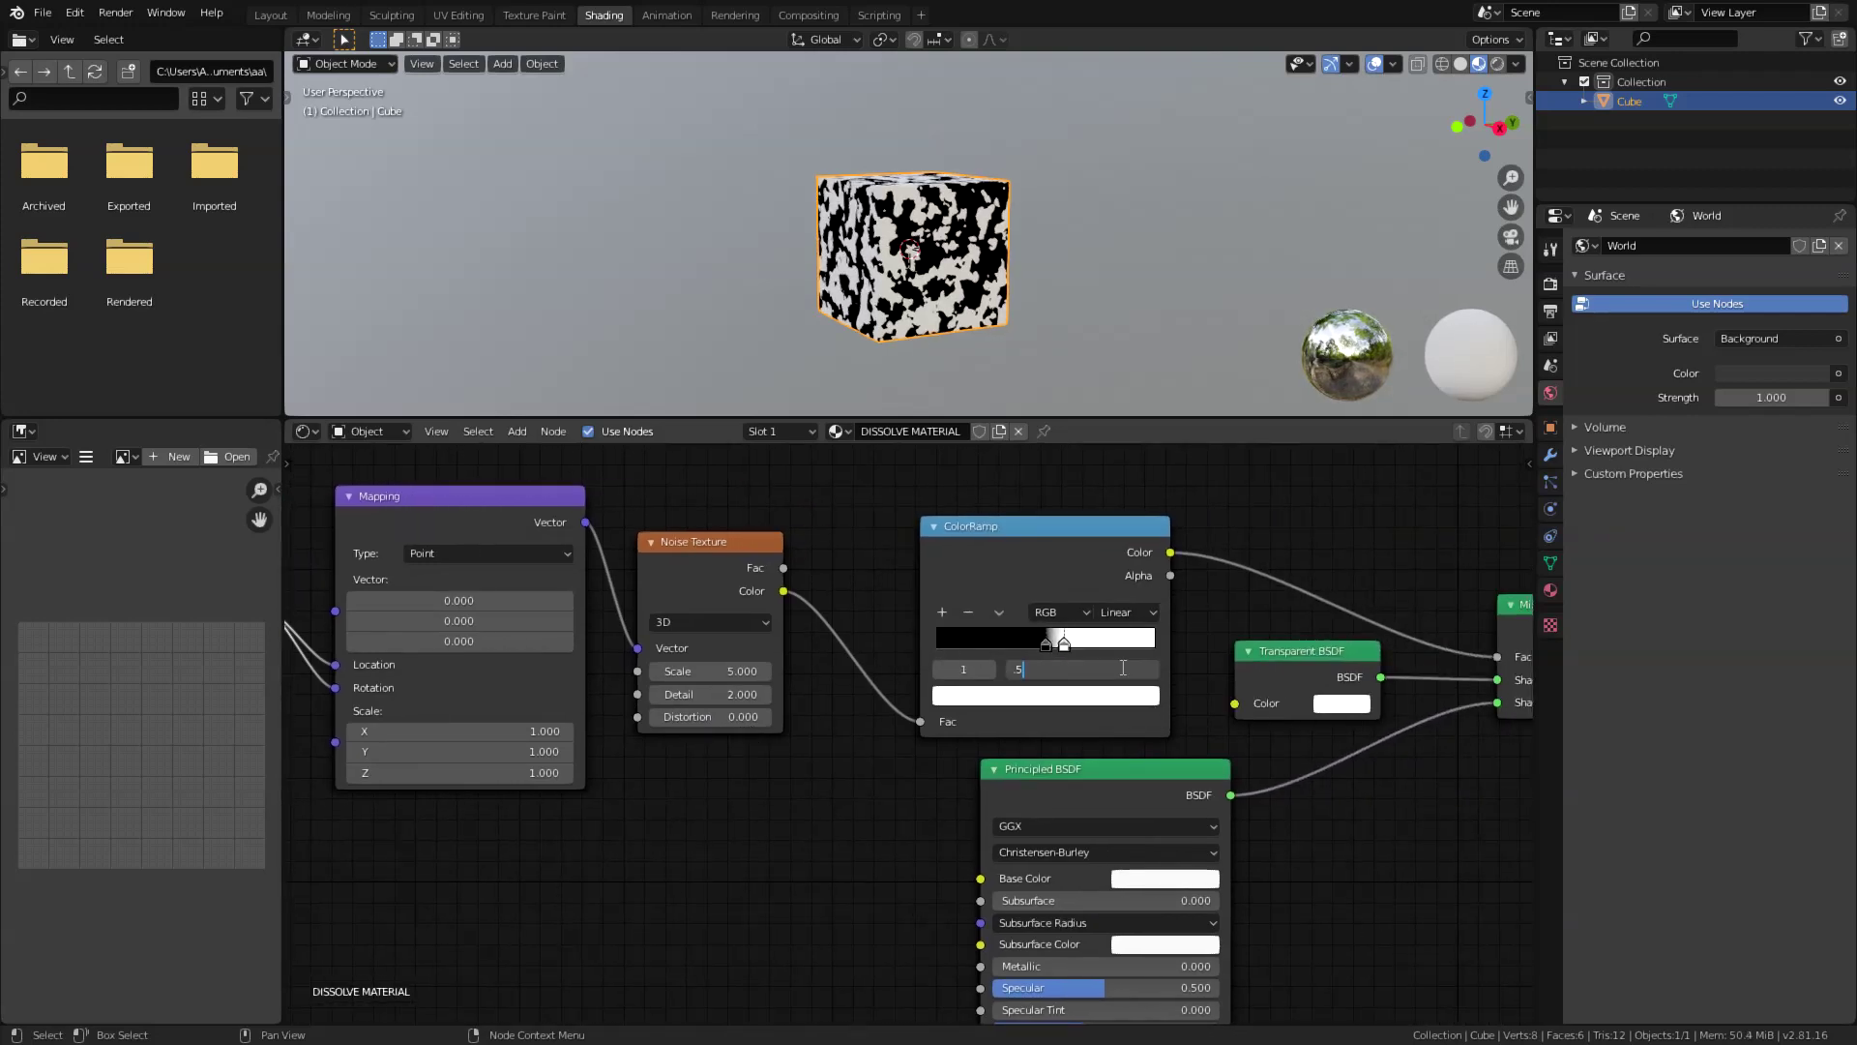
key("Return")
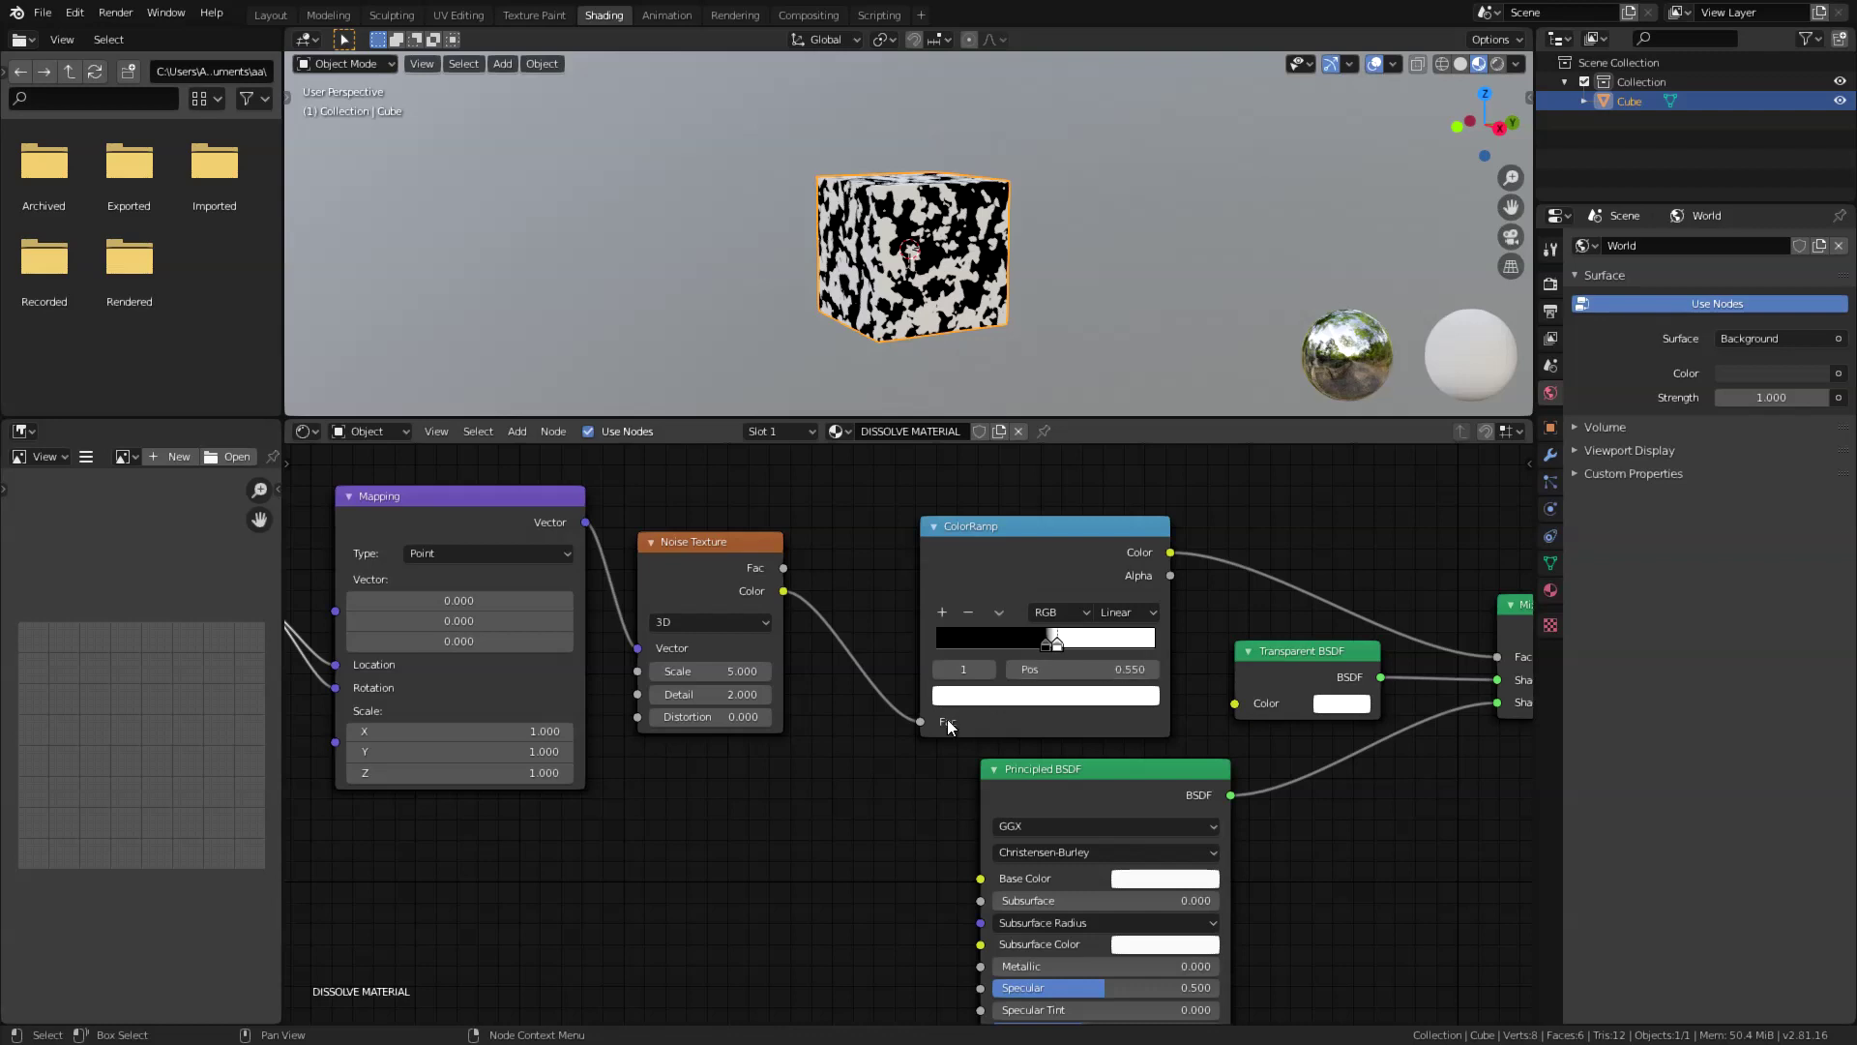
Set the material's Blend Mode to Alpha Hashed and its Shadow Mode to None
scroll(860, 779, "down", 1)
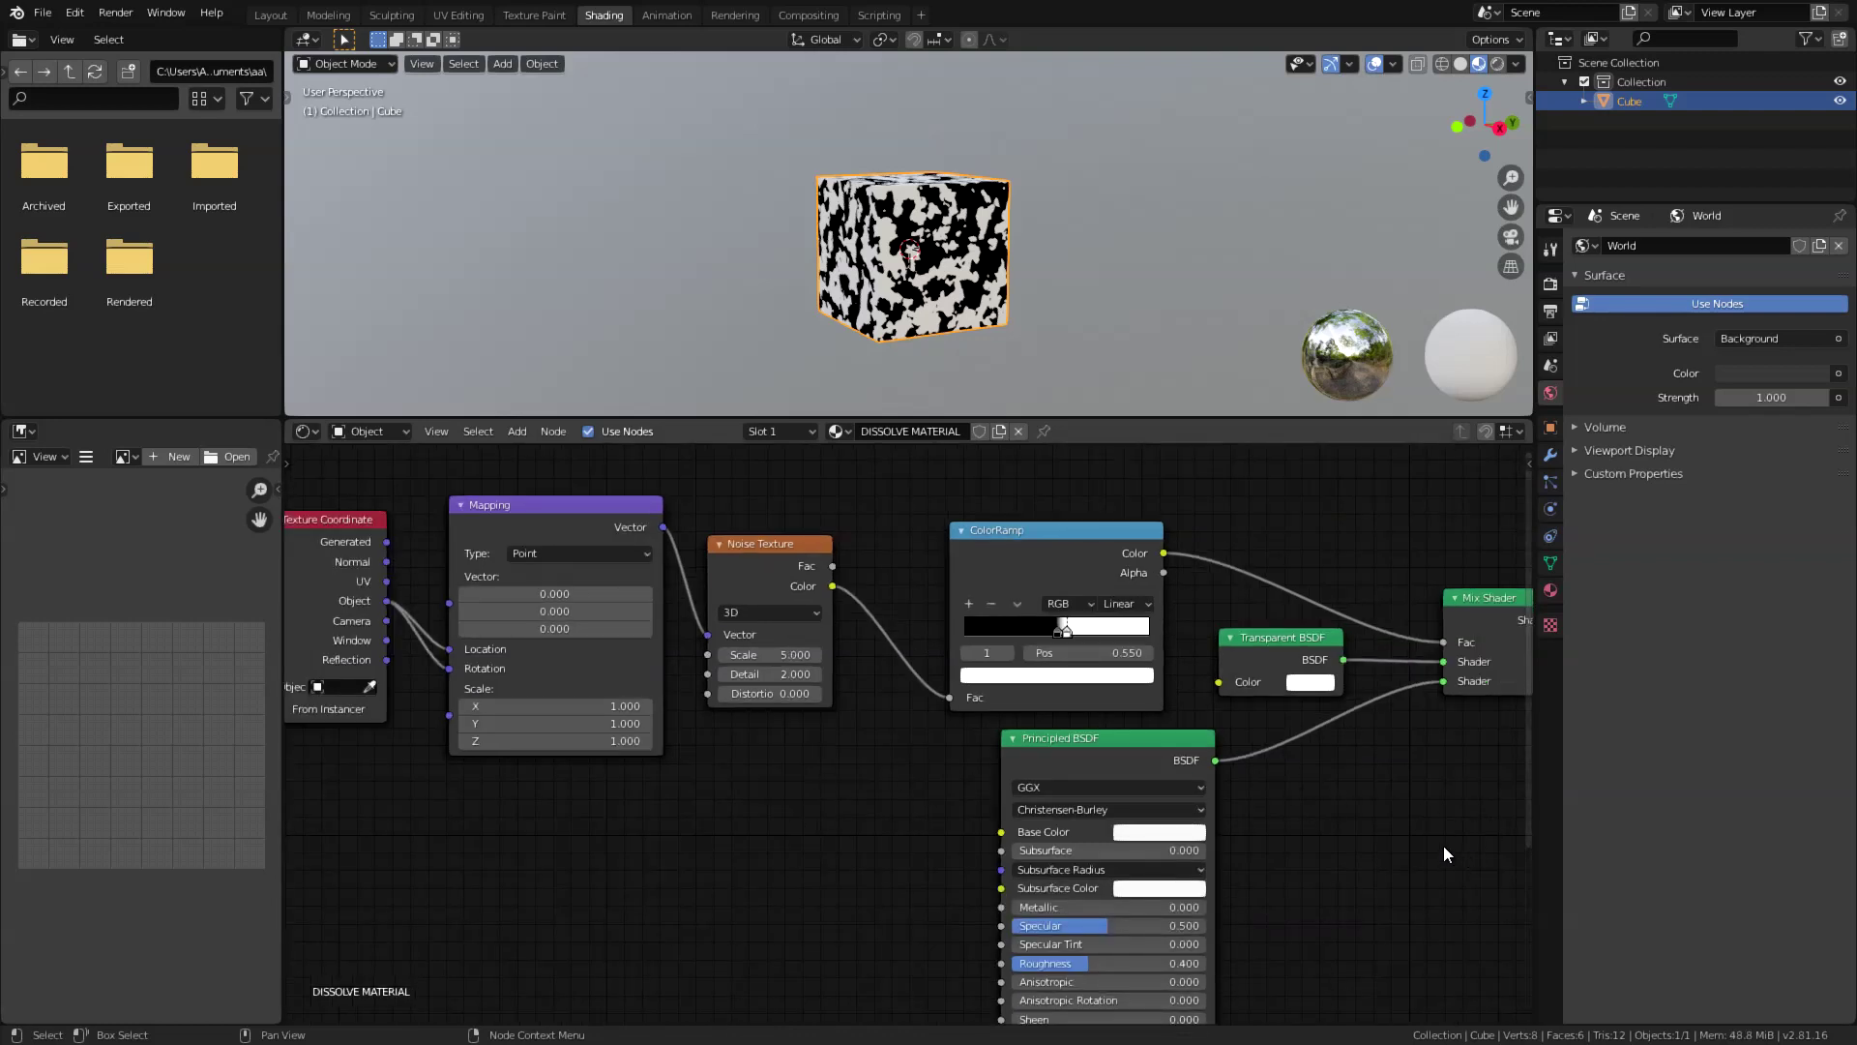
middle_click_drag(1443, 844, 1163, 829)
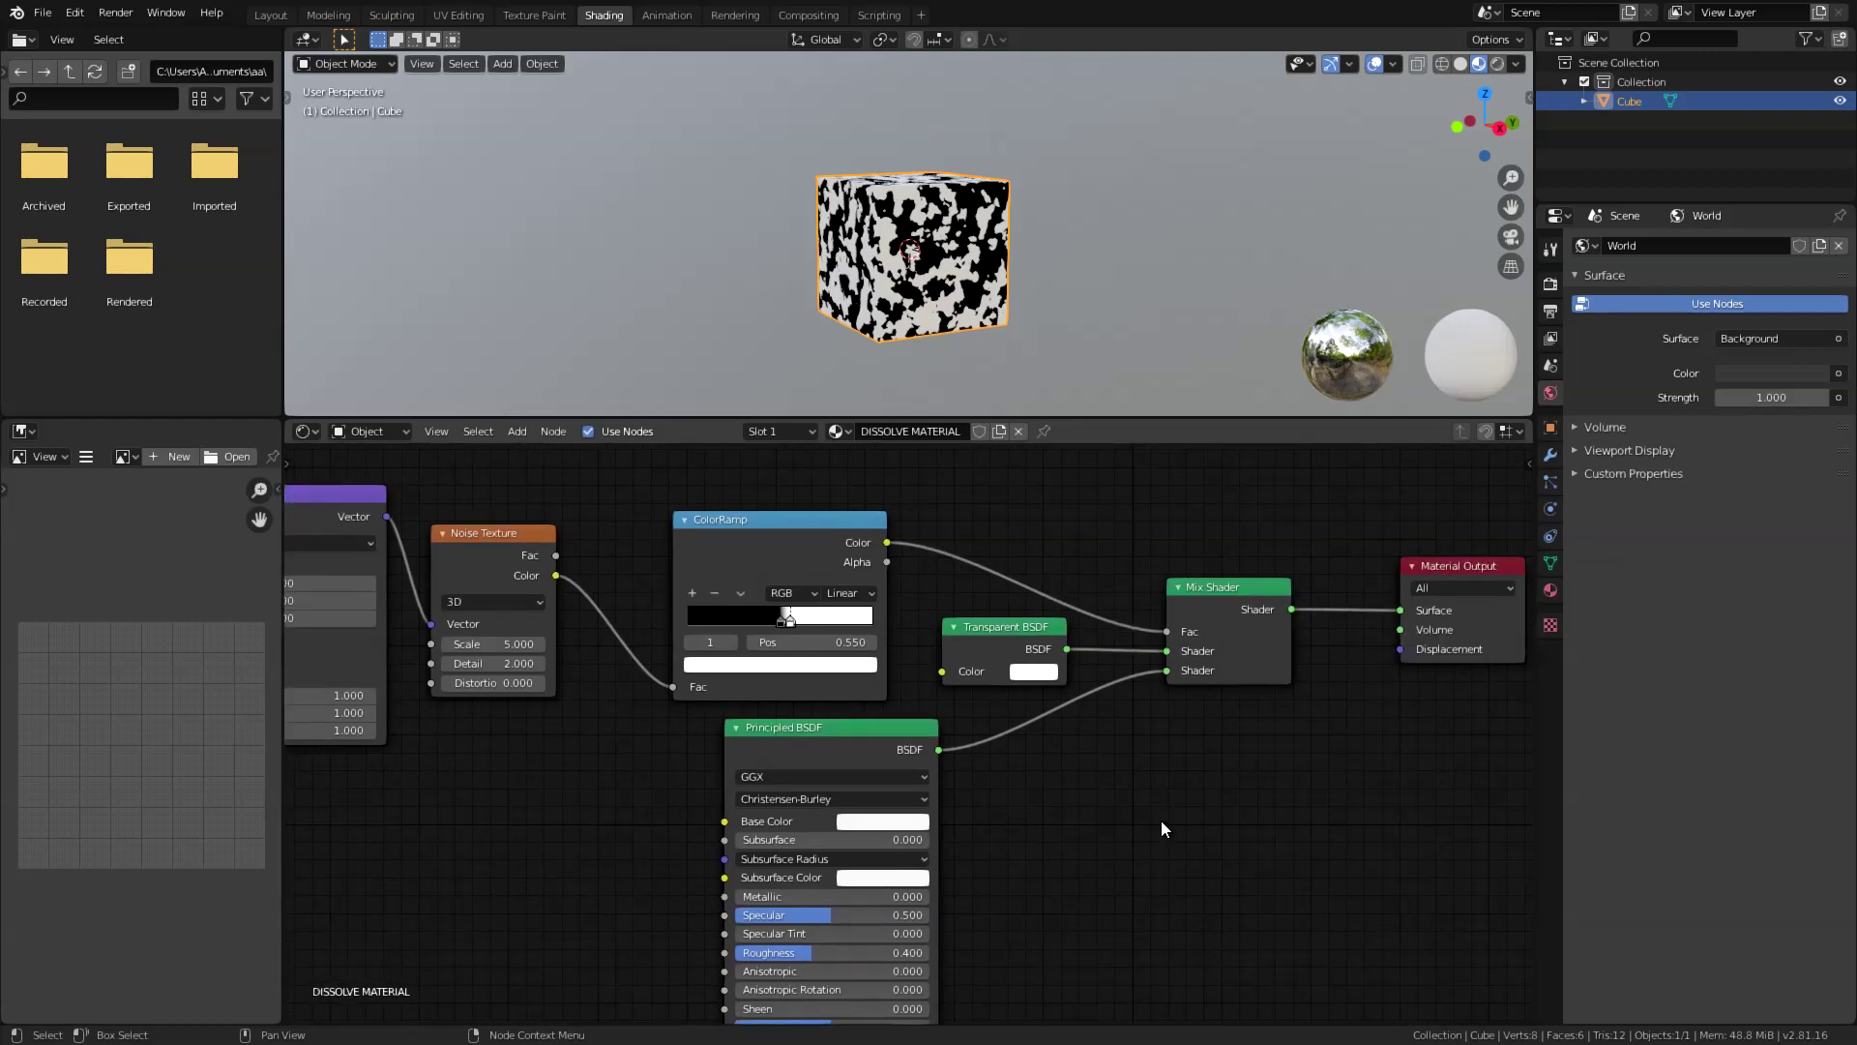
key("n")
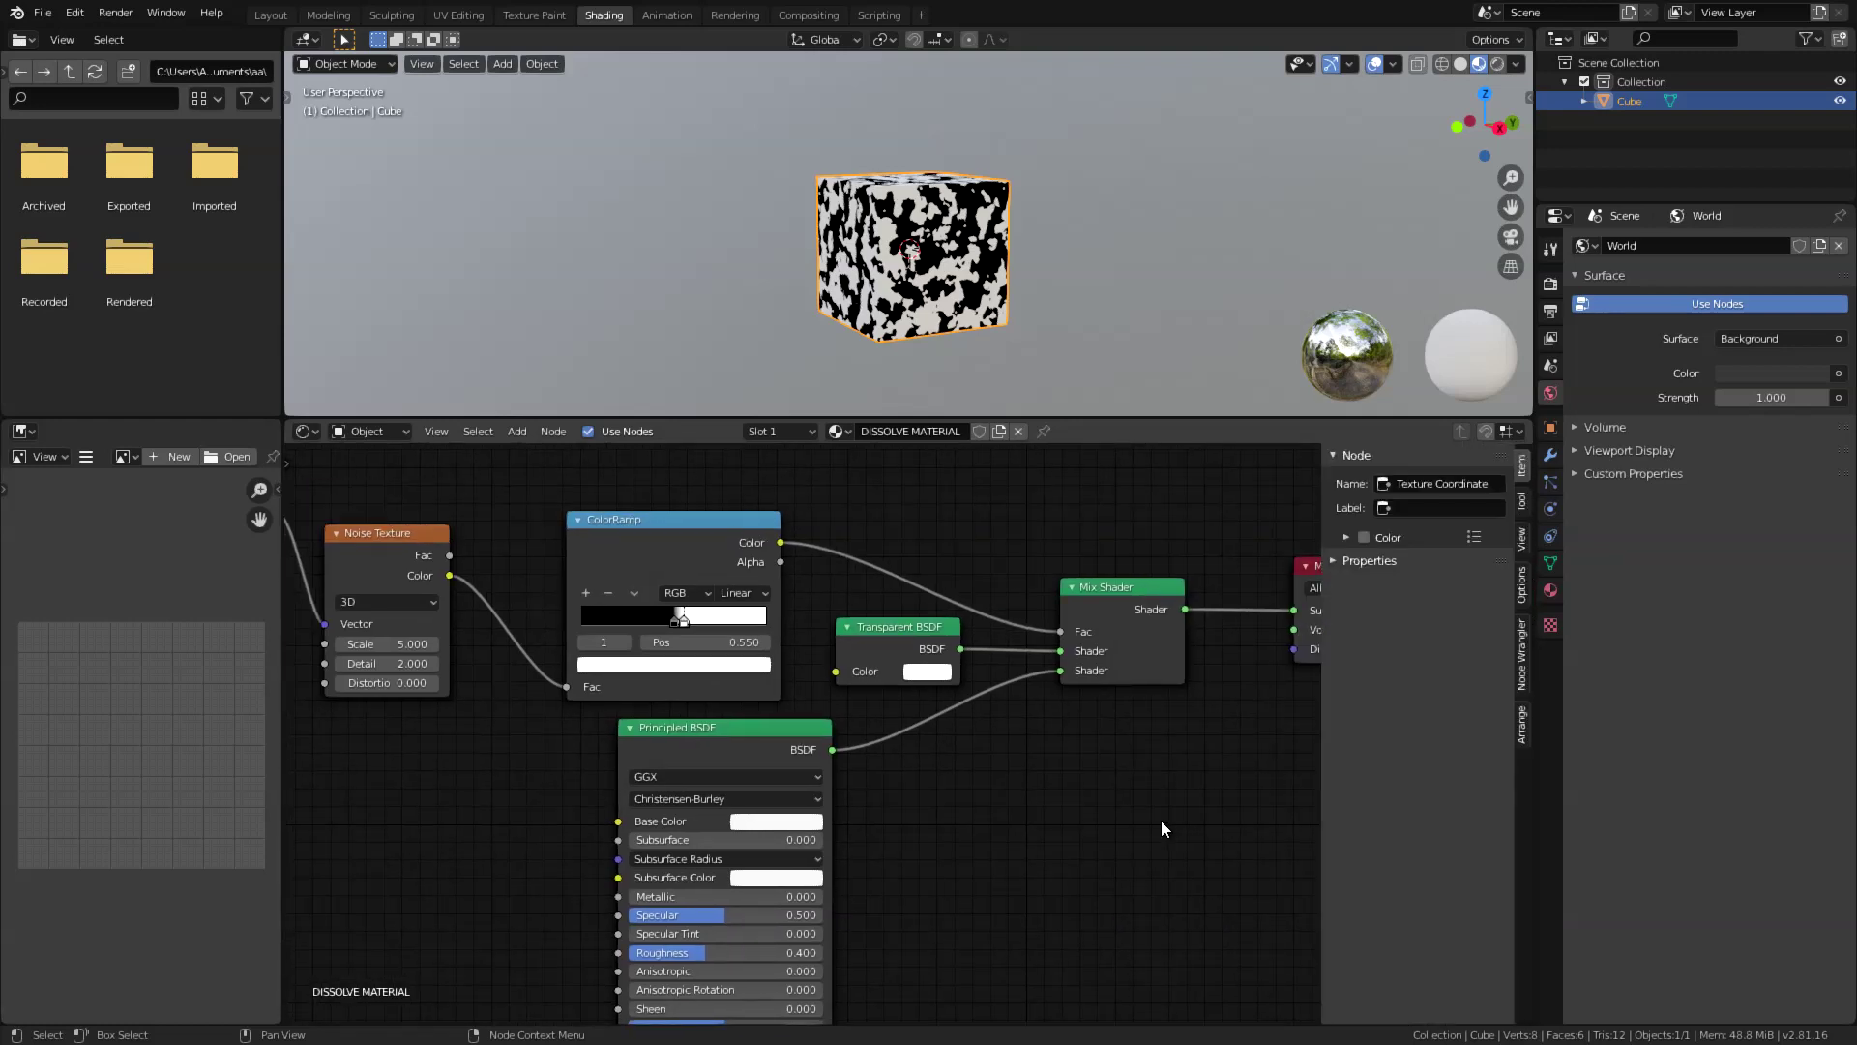
left_click(1523, 583)
left_click(1490, 508)
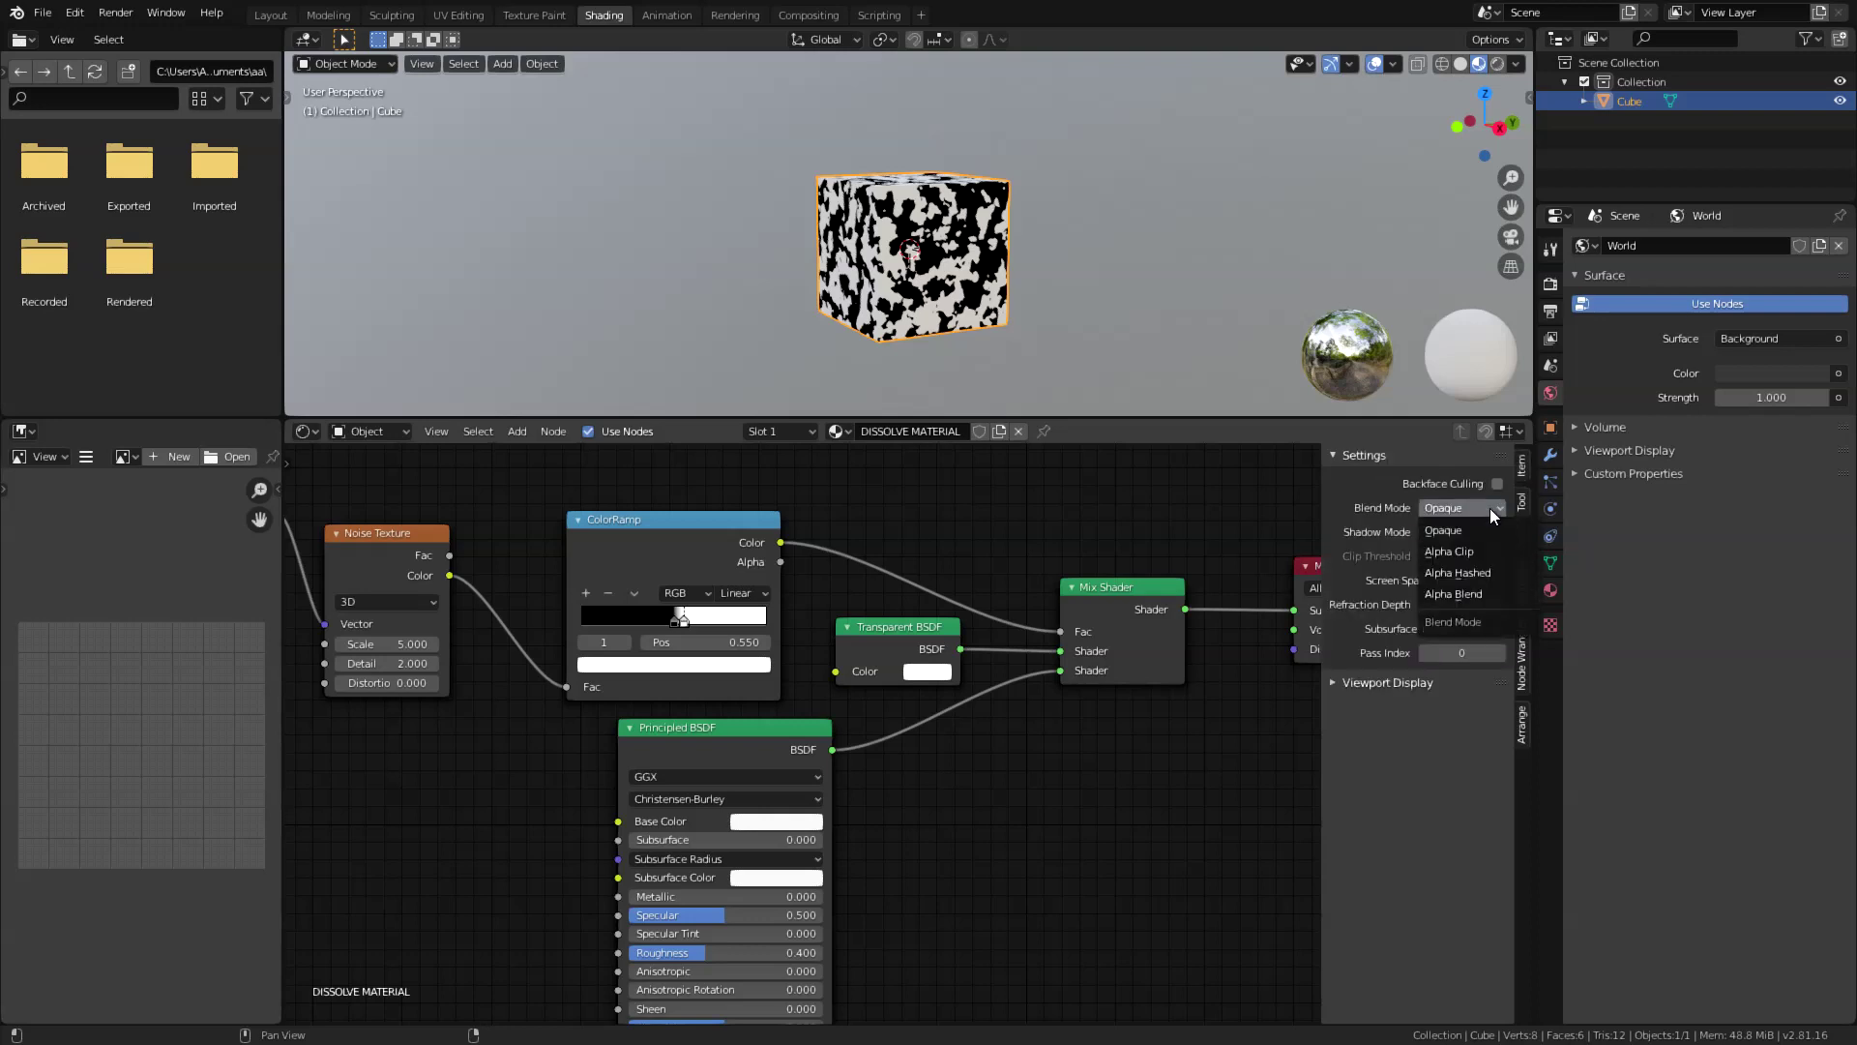
left_click(1487, 571)
left_click(1476, 532)
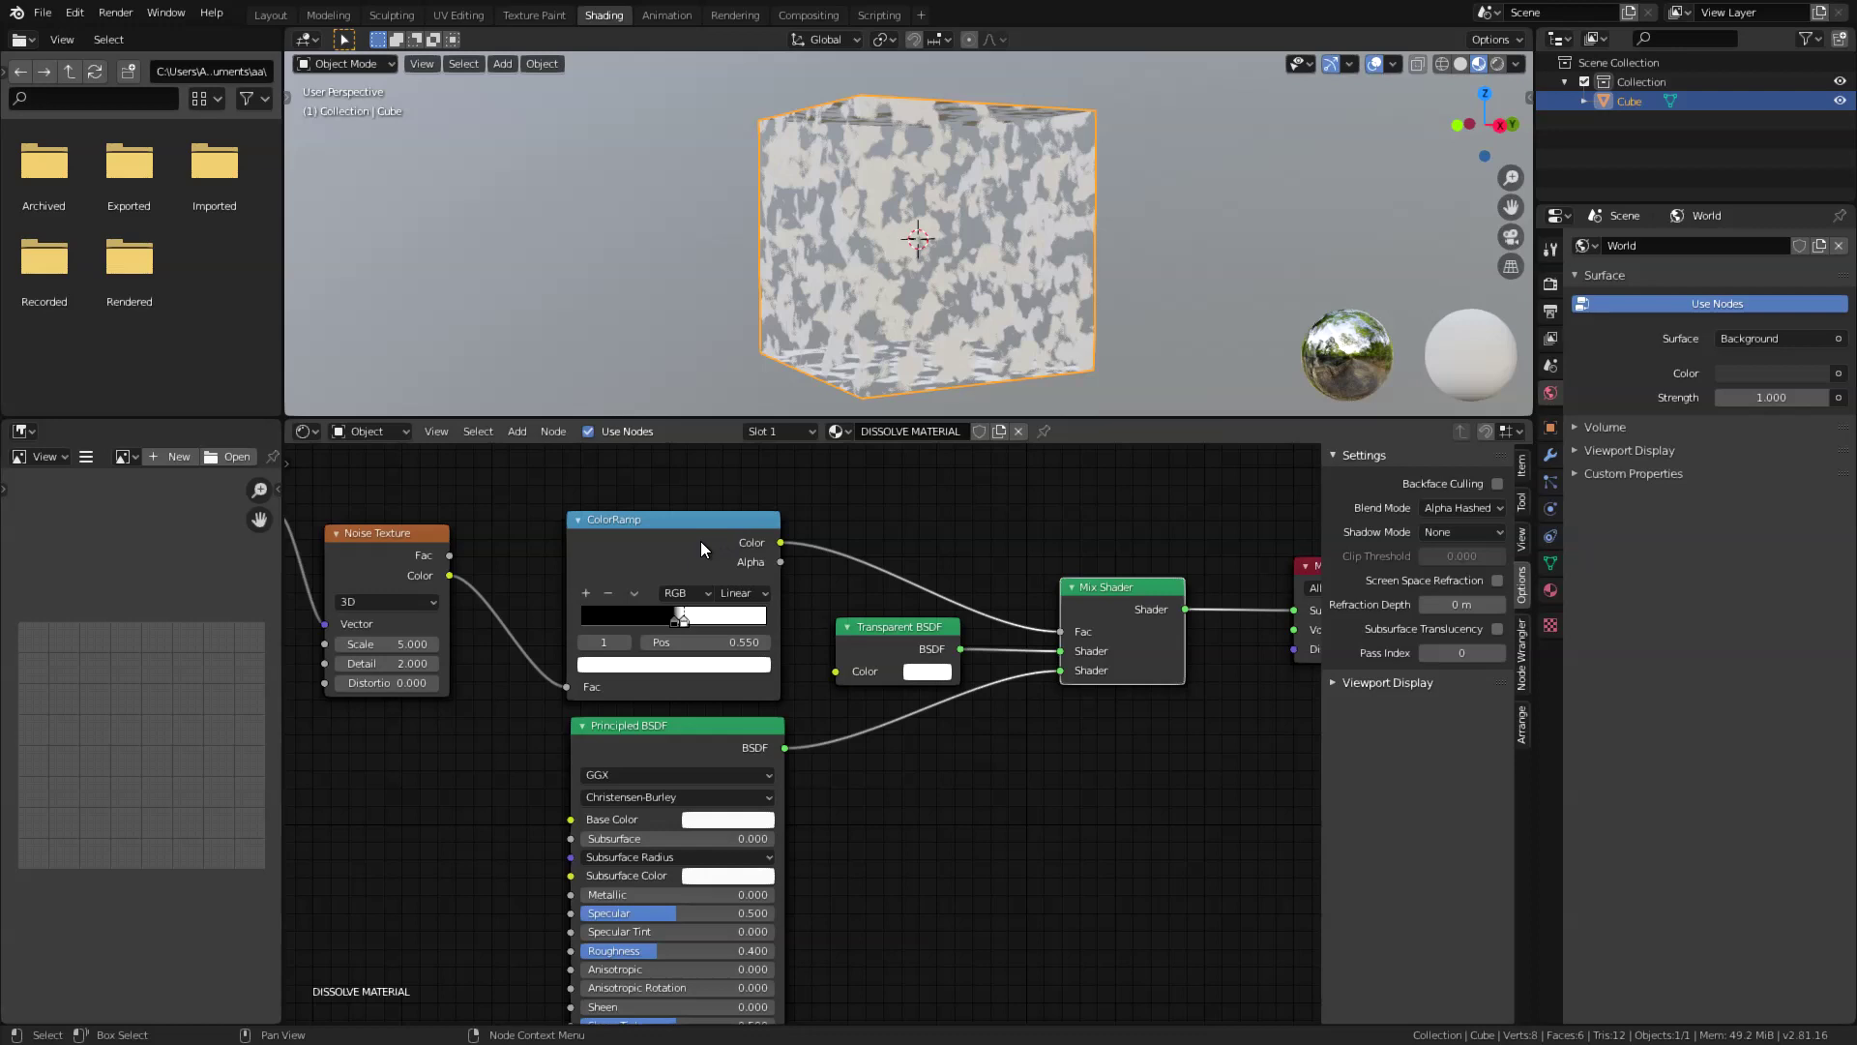
left_click(700, 544)
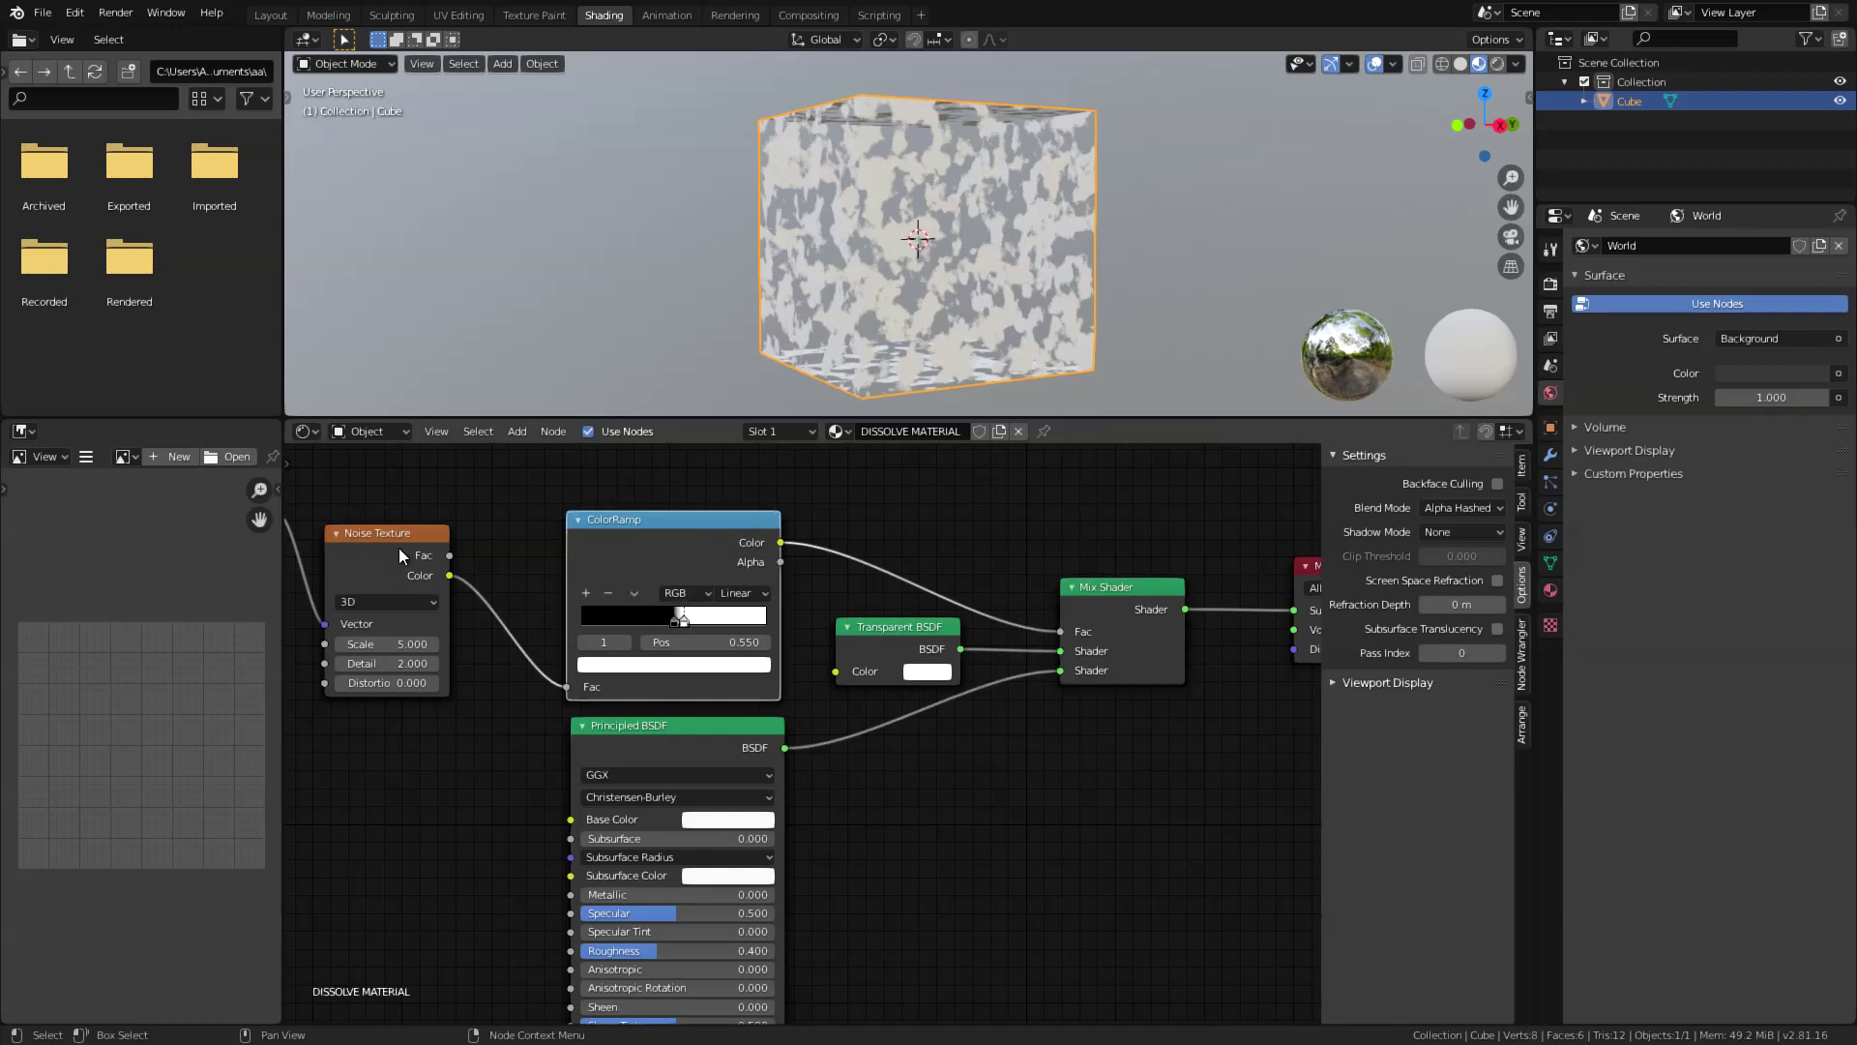
left_click_drag(396, 550, 466, 547)
right_click(466, 548)
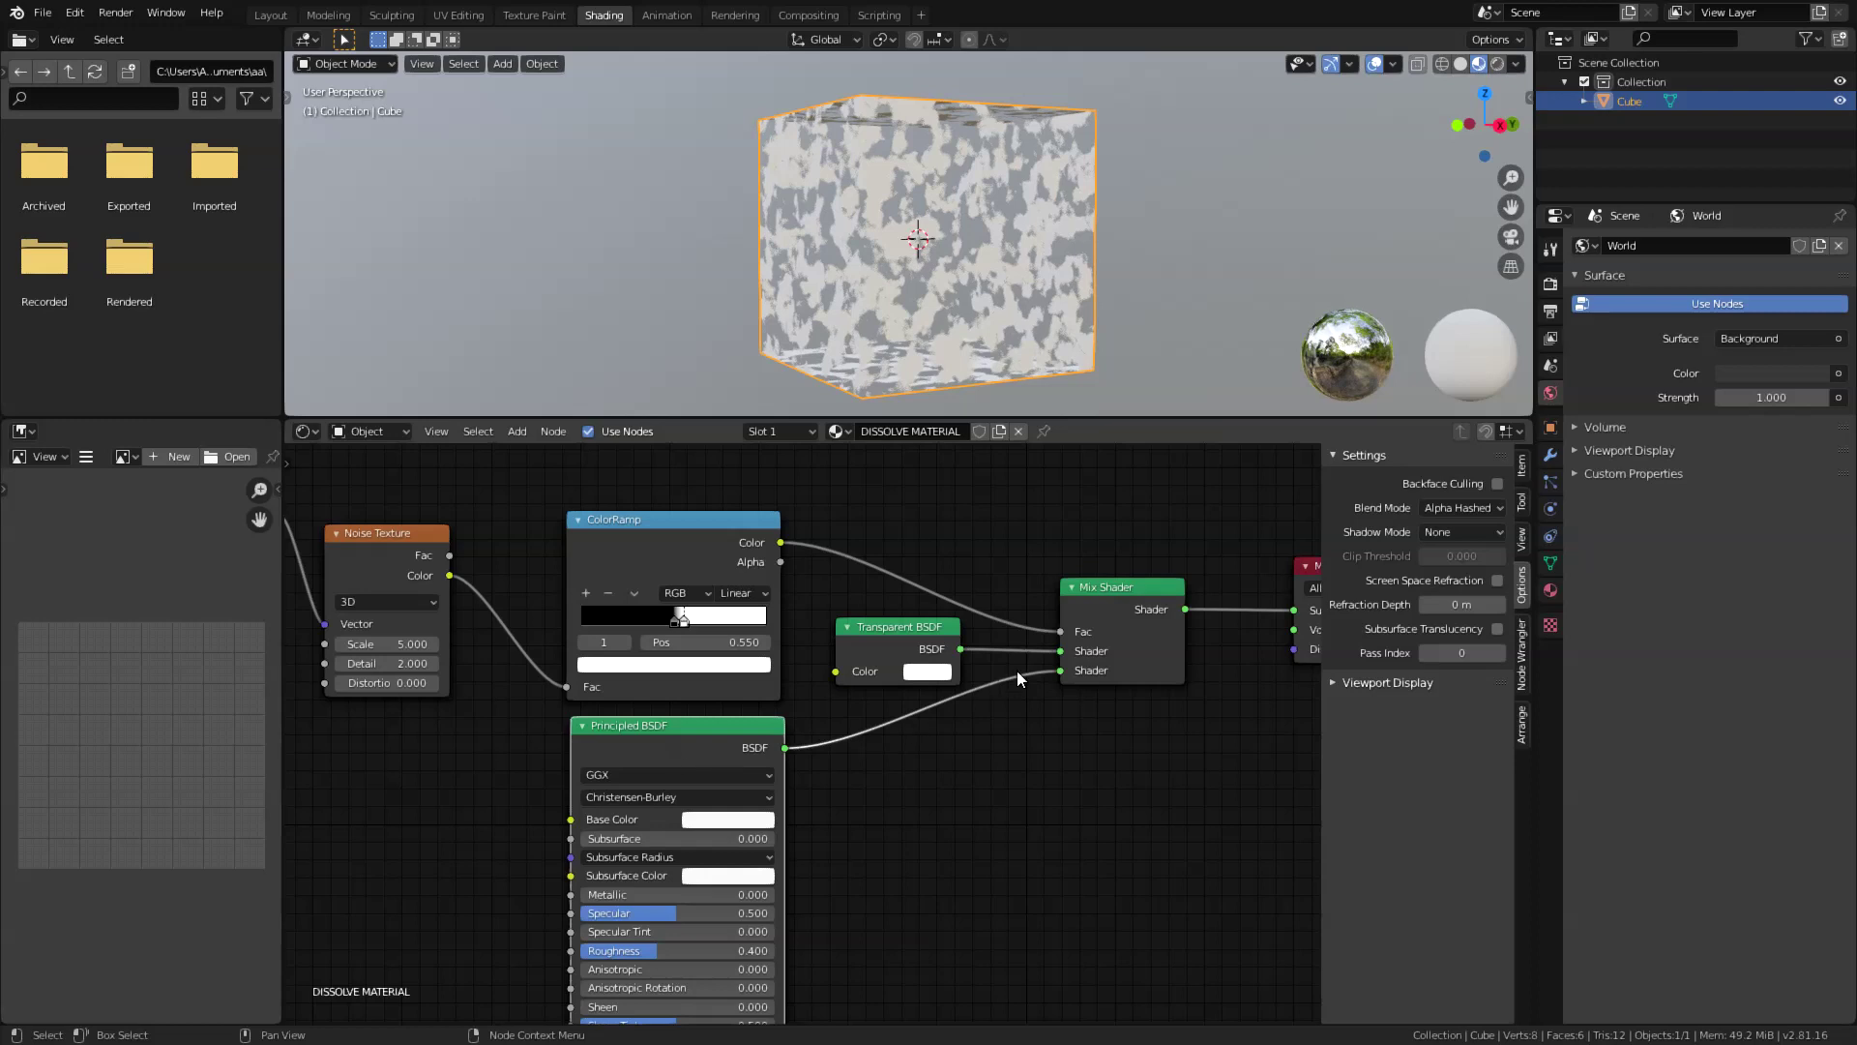
left_click(1137, 667)
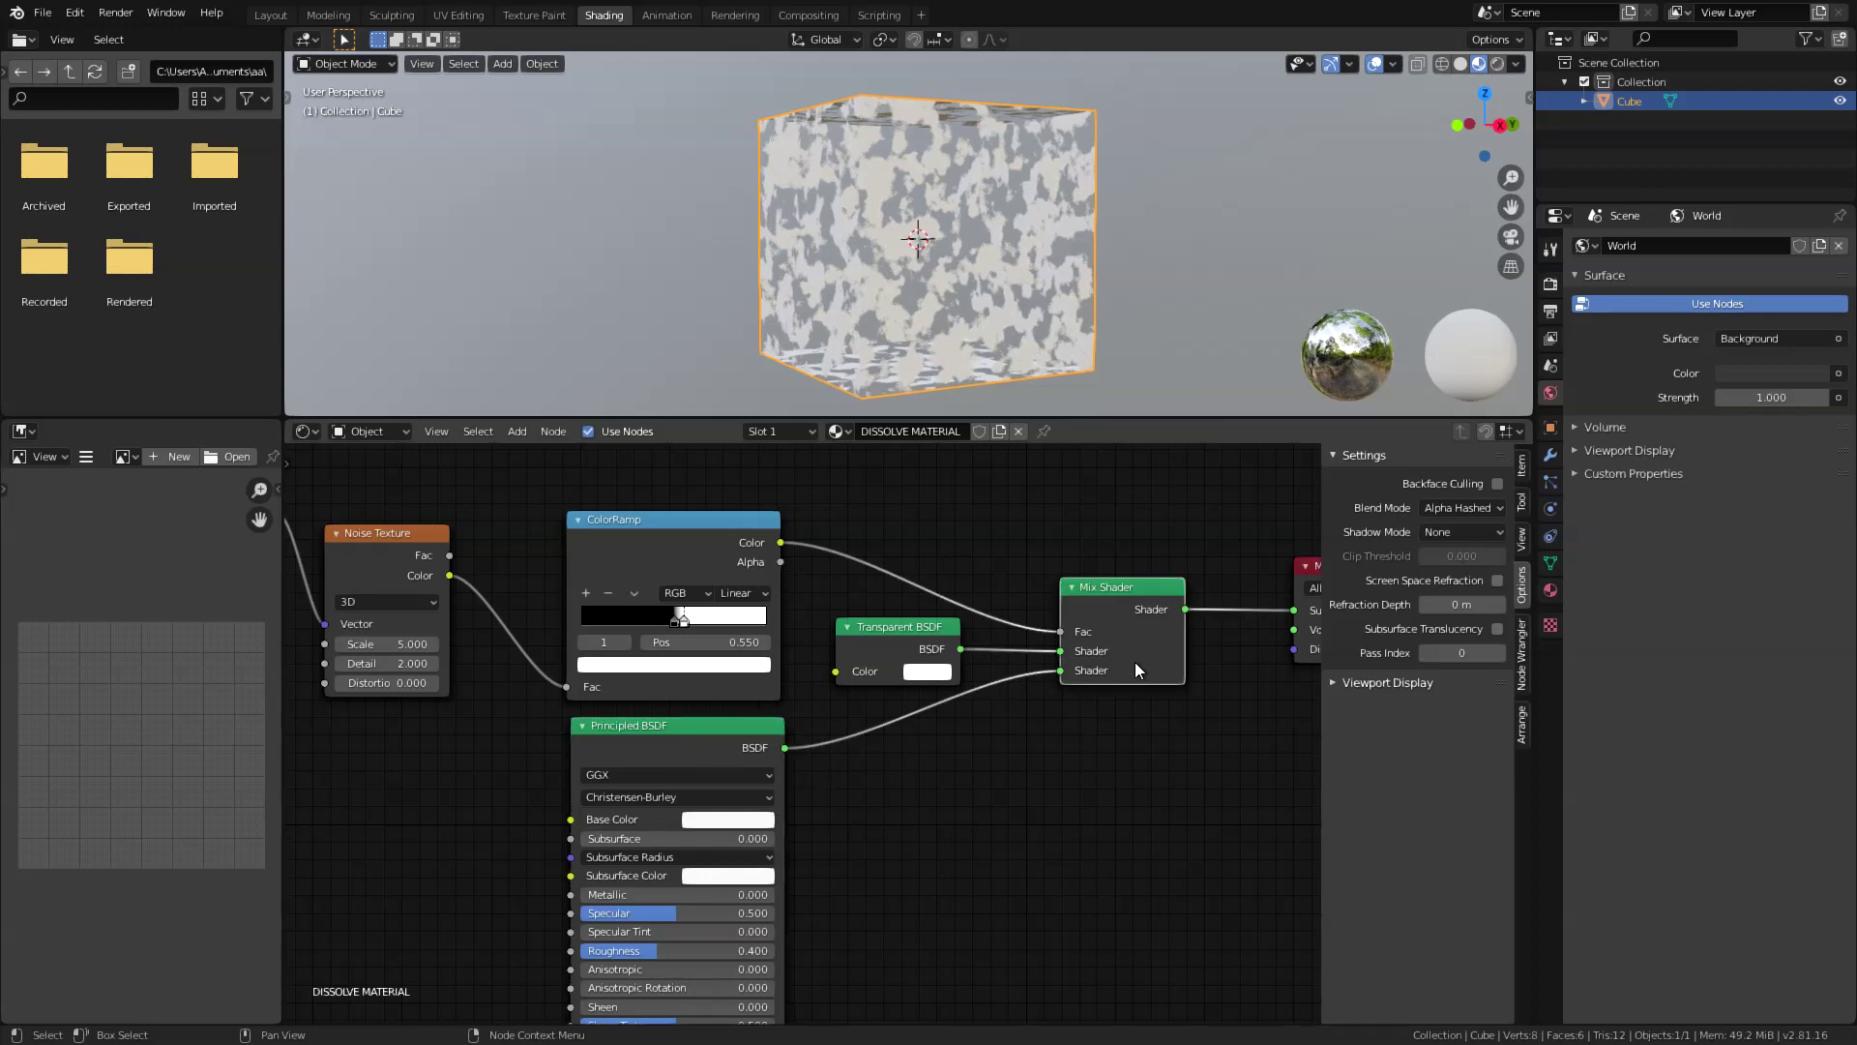
Move the Noise Texture node closer to the ColorRamp and check the positions of the ramp's two stops
left_click_drag(378, 533, 450, 528)
mouse_move(688, 617)
left_mouse_down()
mouse_move(722, 621)
mouse_move(625, 615)
mouse_move(675, 622)
left_mouse_up()
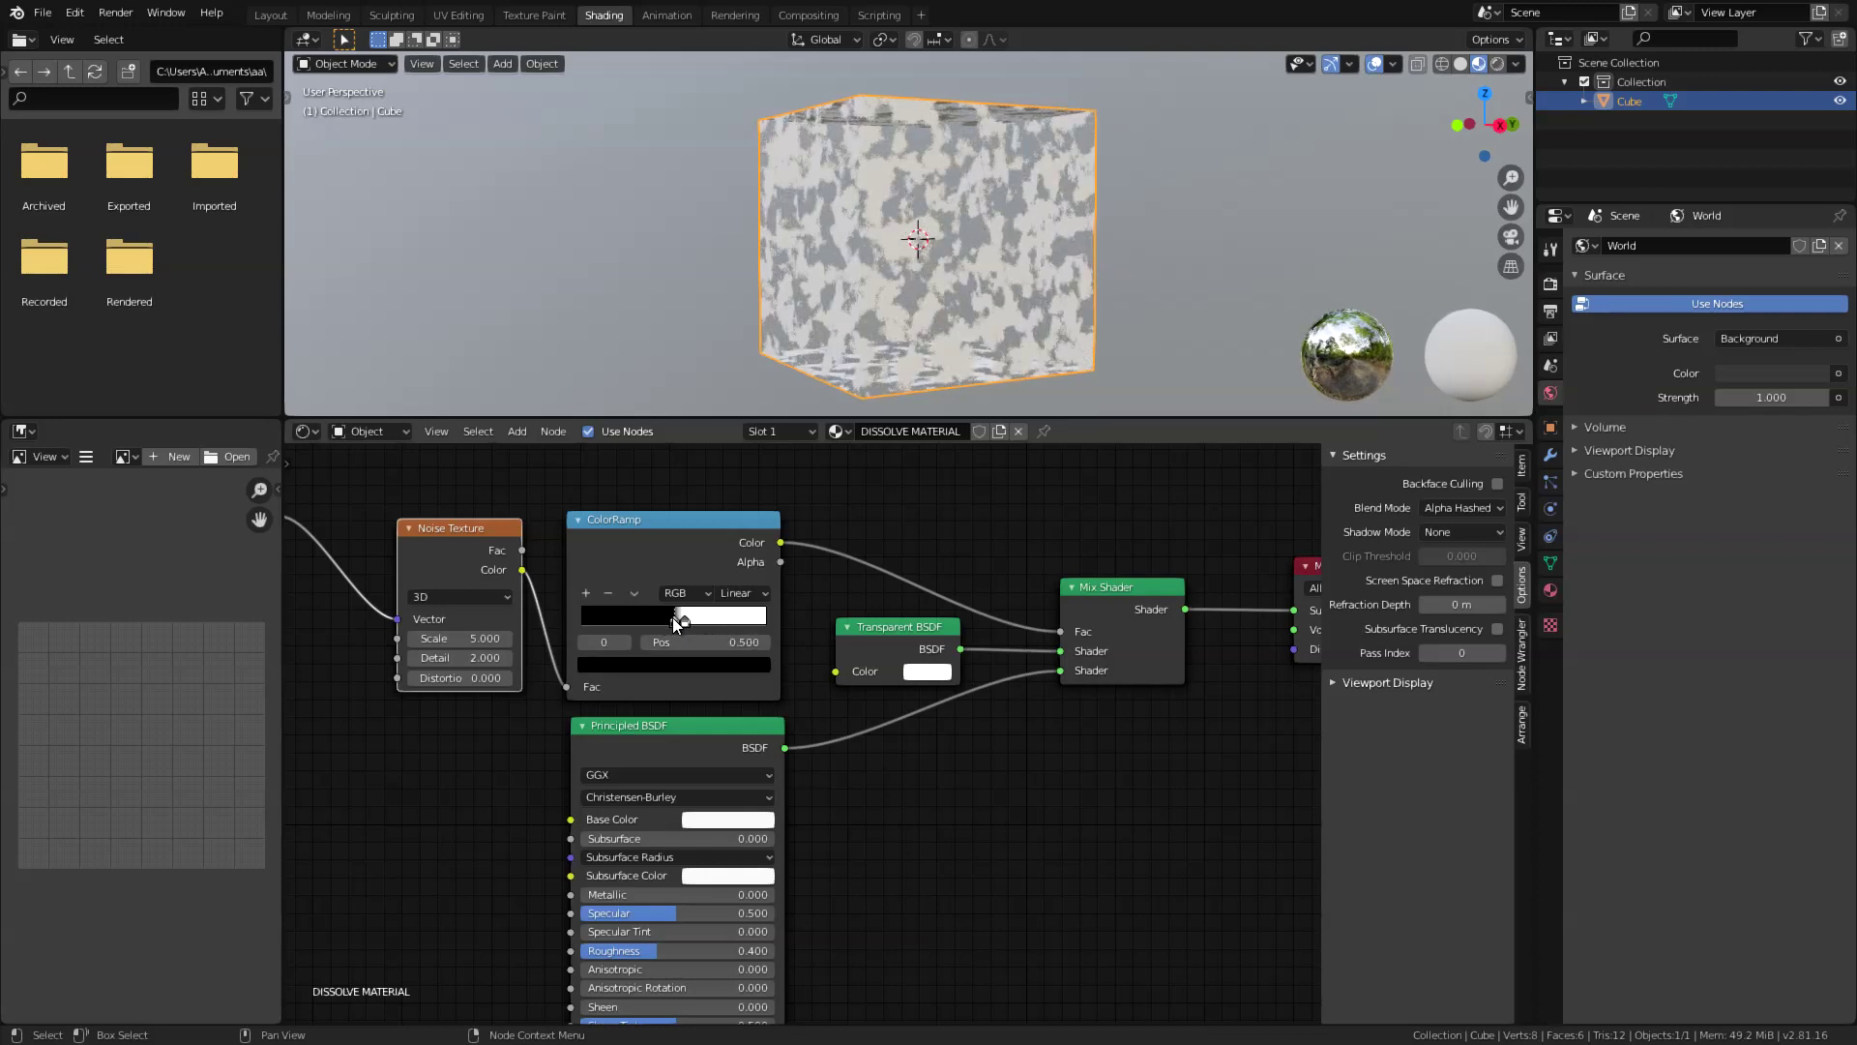
left_click(682, 620)
Add a Gradient Texture node directly below the Noise Texture
key("Home")
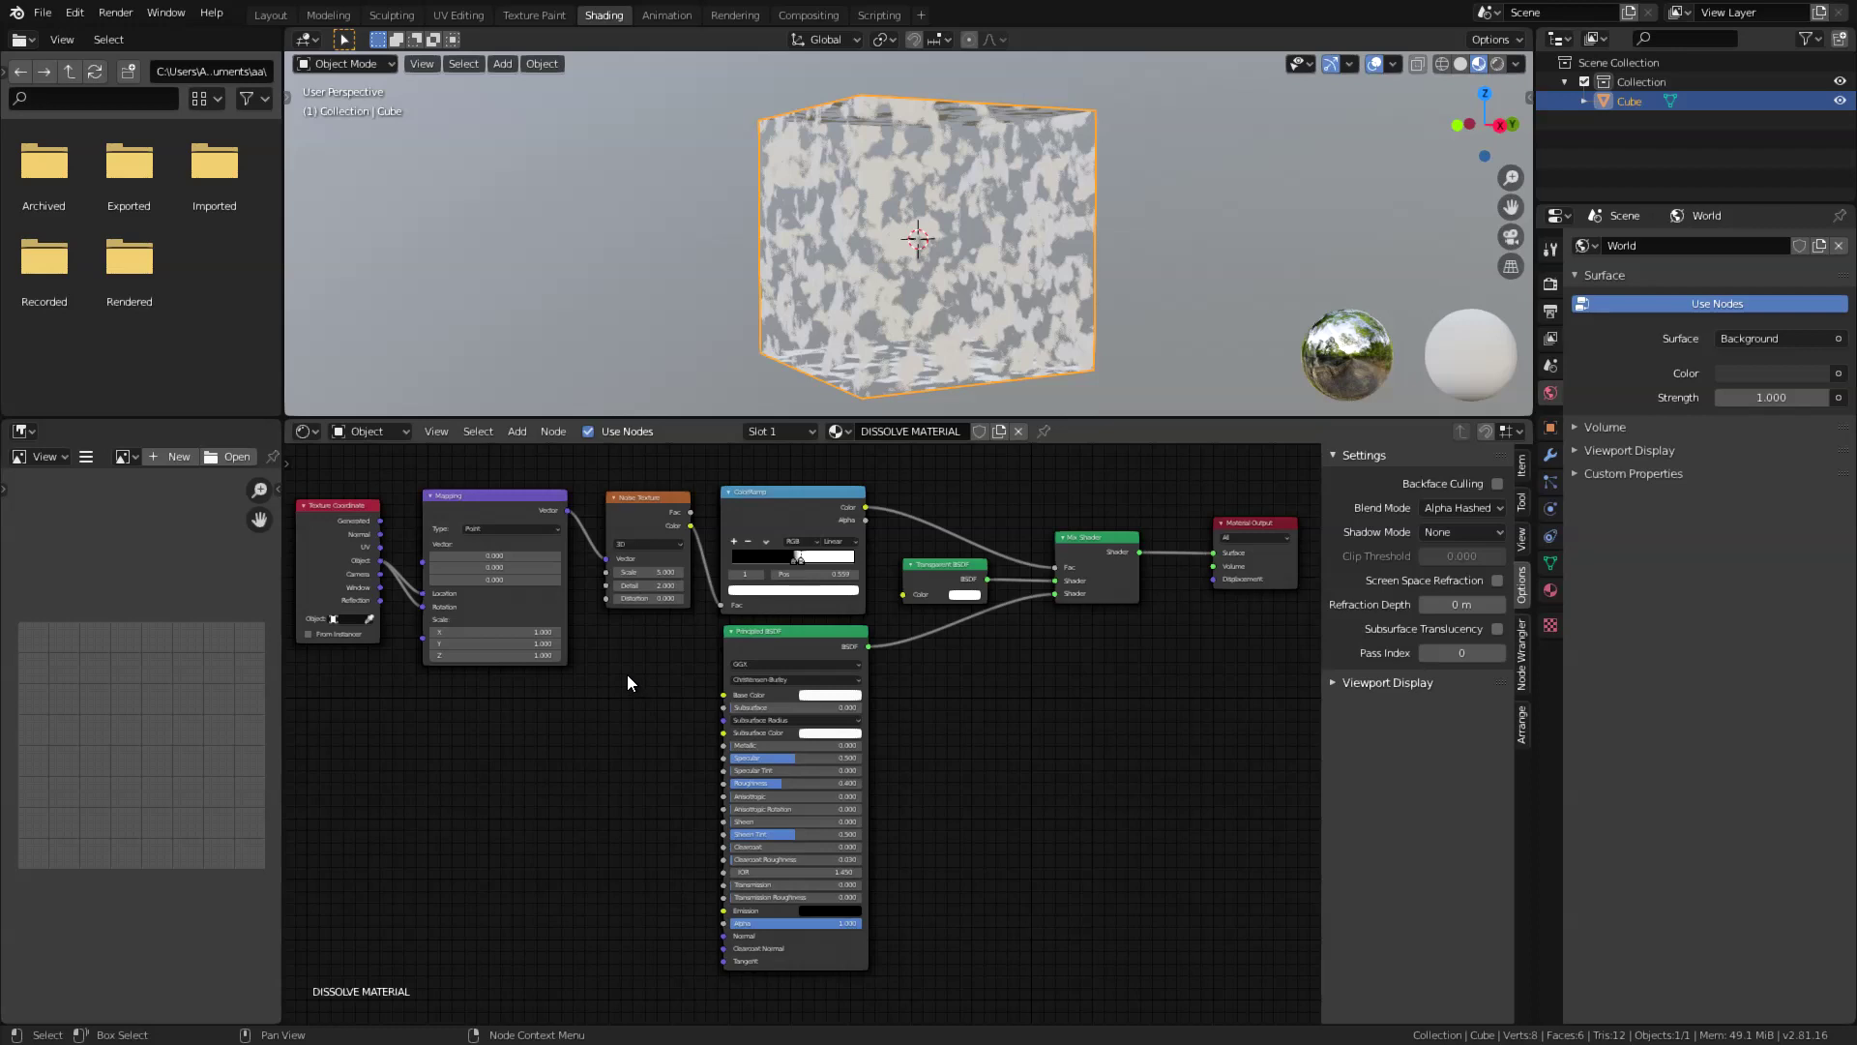
key("shift+a")
type("grad")
key("Return")
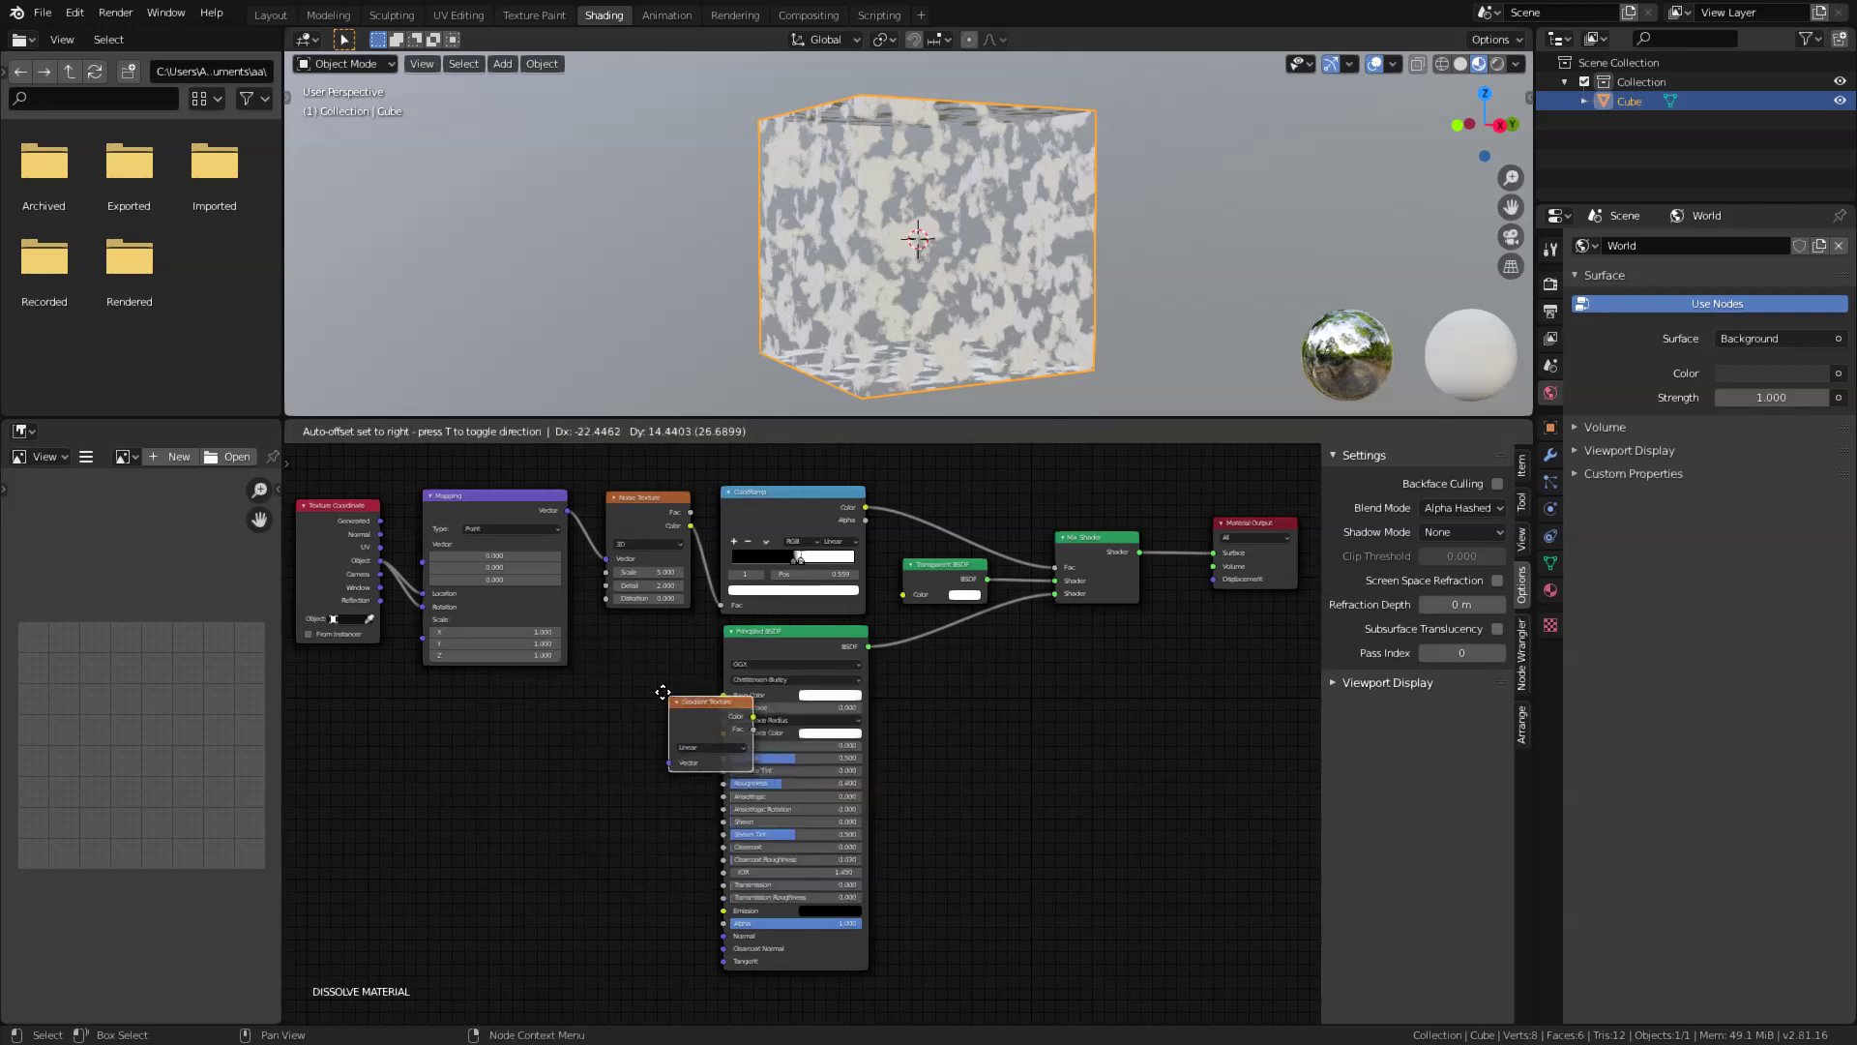
left_click(601, 635)
Insert a MixRGB node on the link between the Noise Texture and the ColorRamp
key("shift+a")
type("mix")
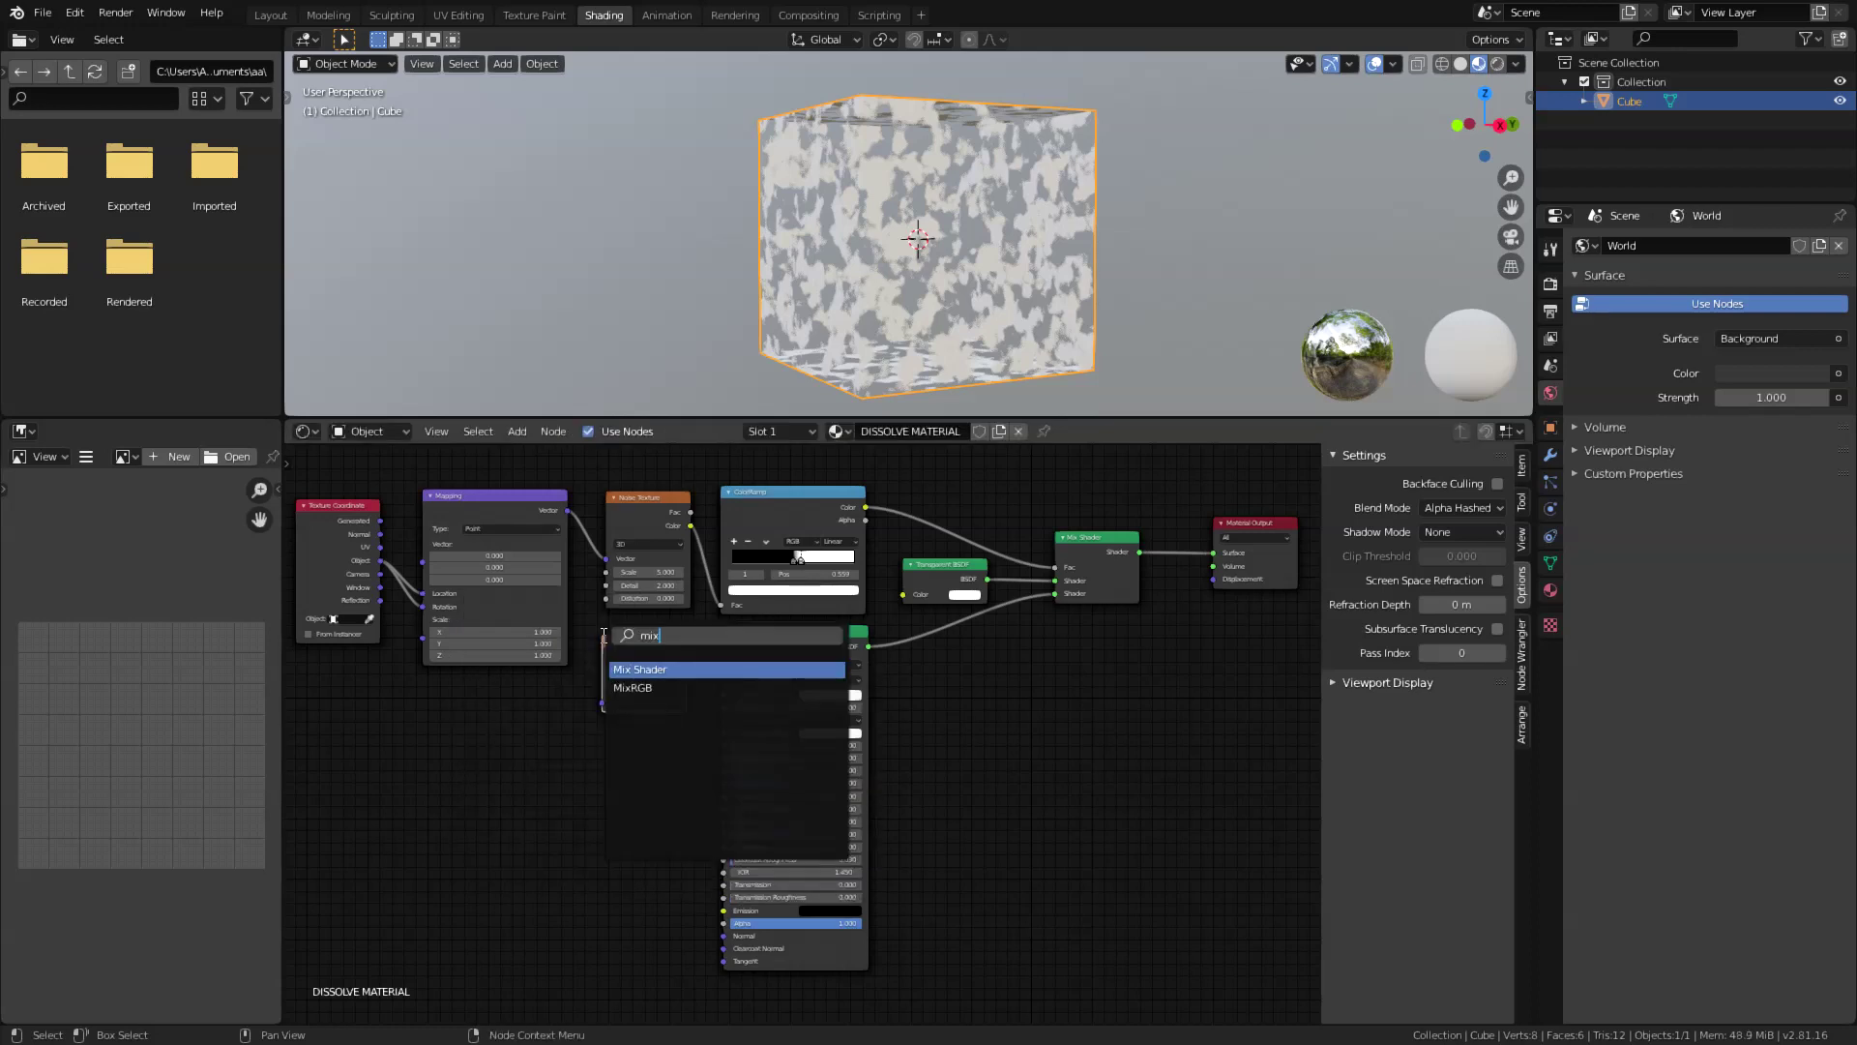
key("Down")
key("Return")
left_click(780, 580)
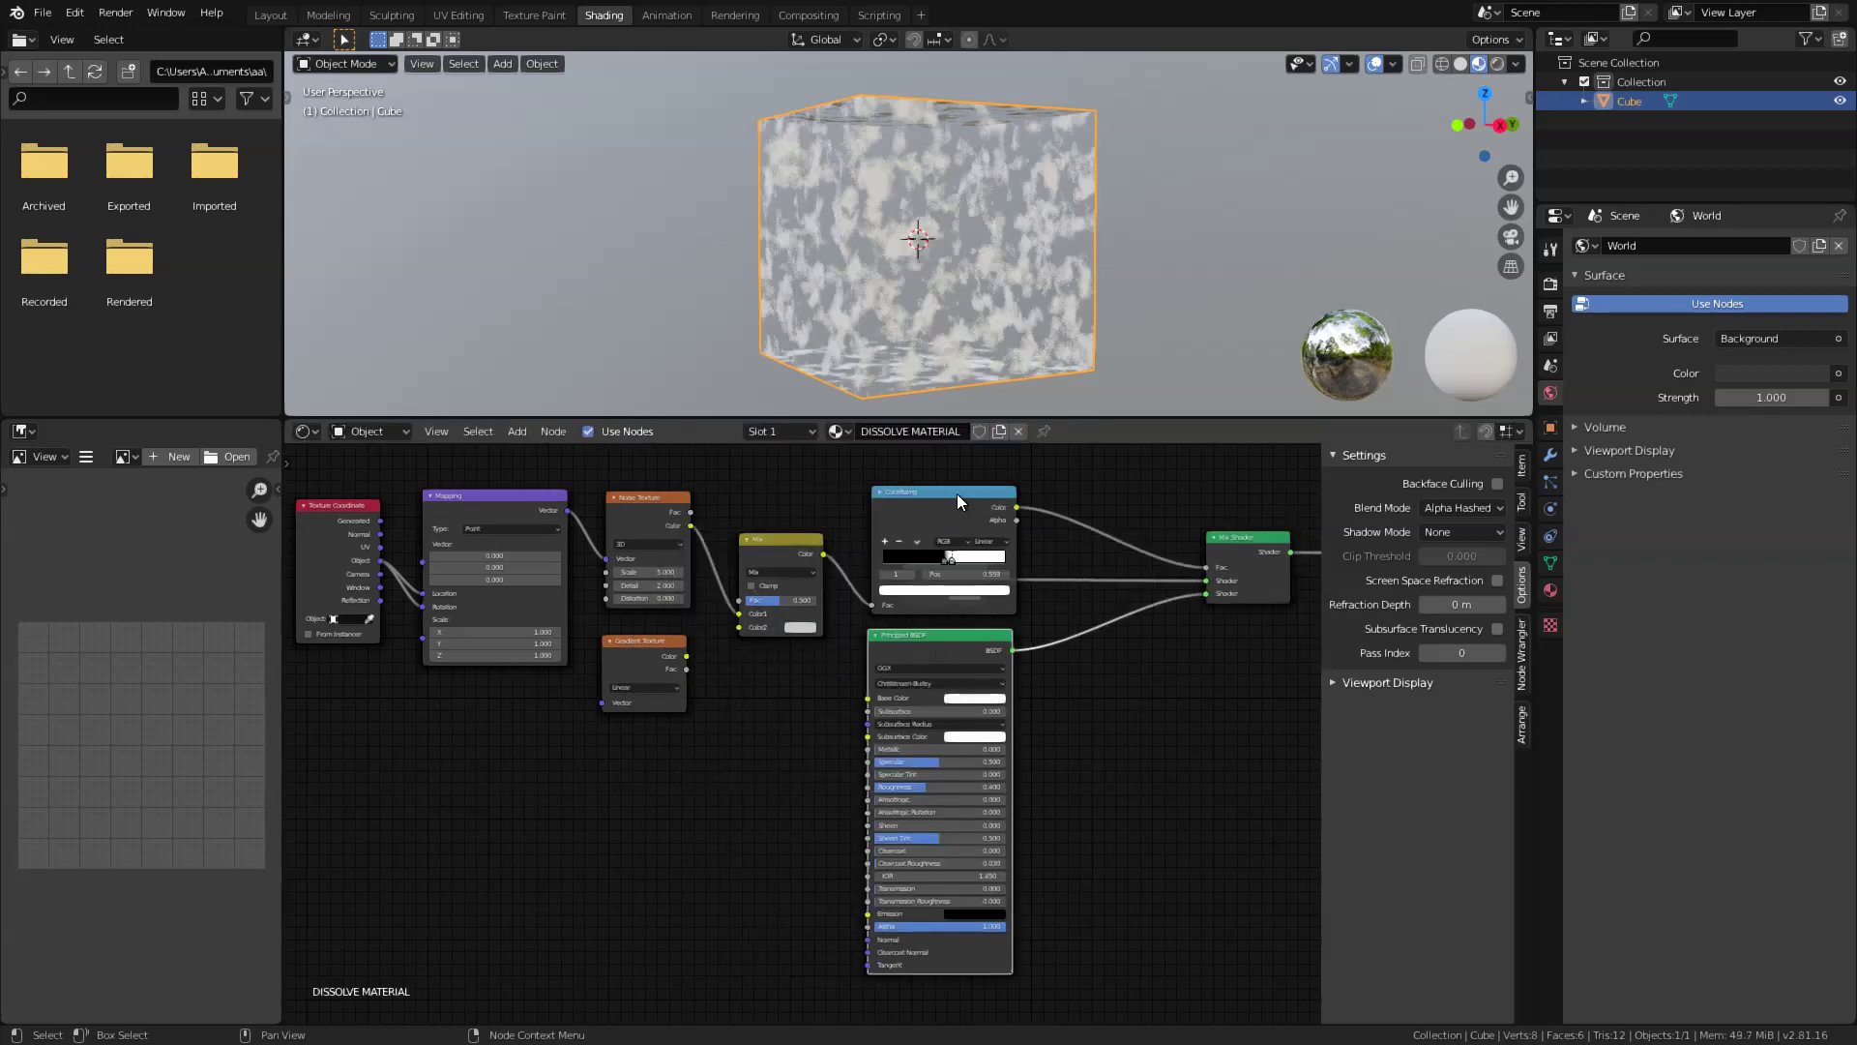
Rearrange the ColorRamp and Principled BSDF nodes to clear the overlap, and link the Gradient Texture's Color to the MixRGB's Color2
key("g")
left_click(629, 521)
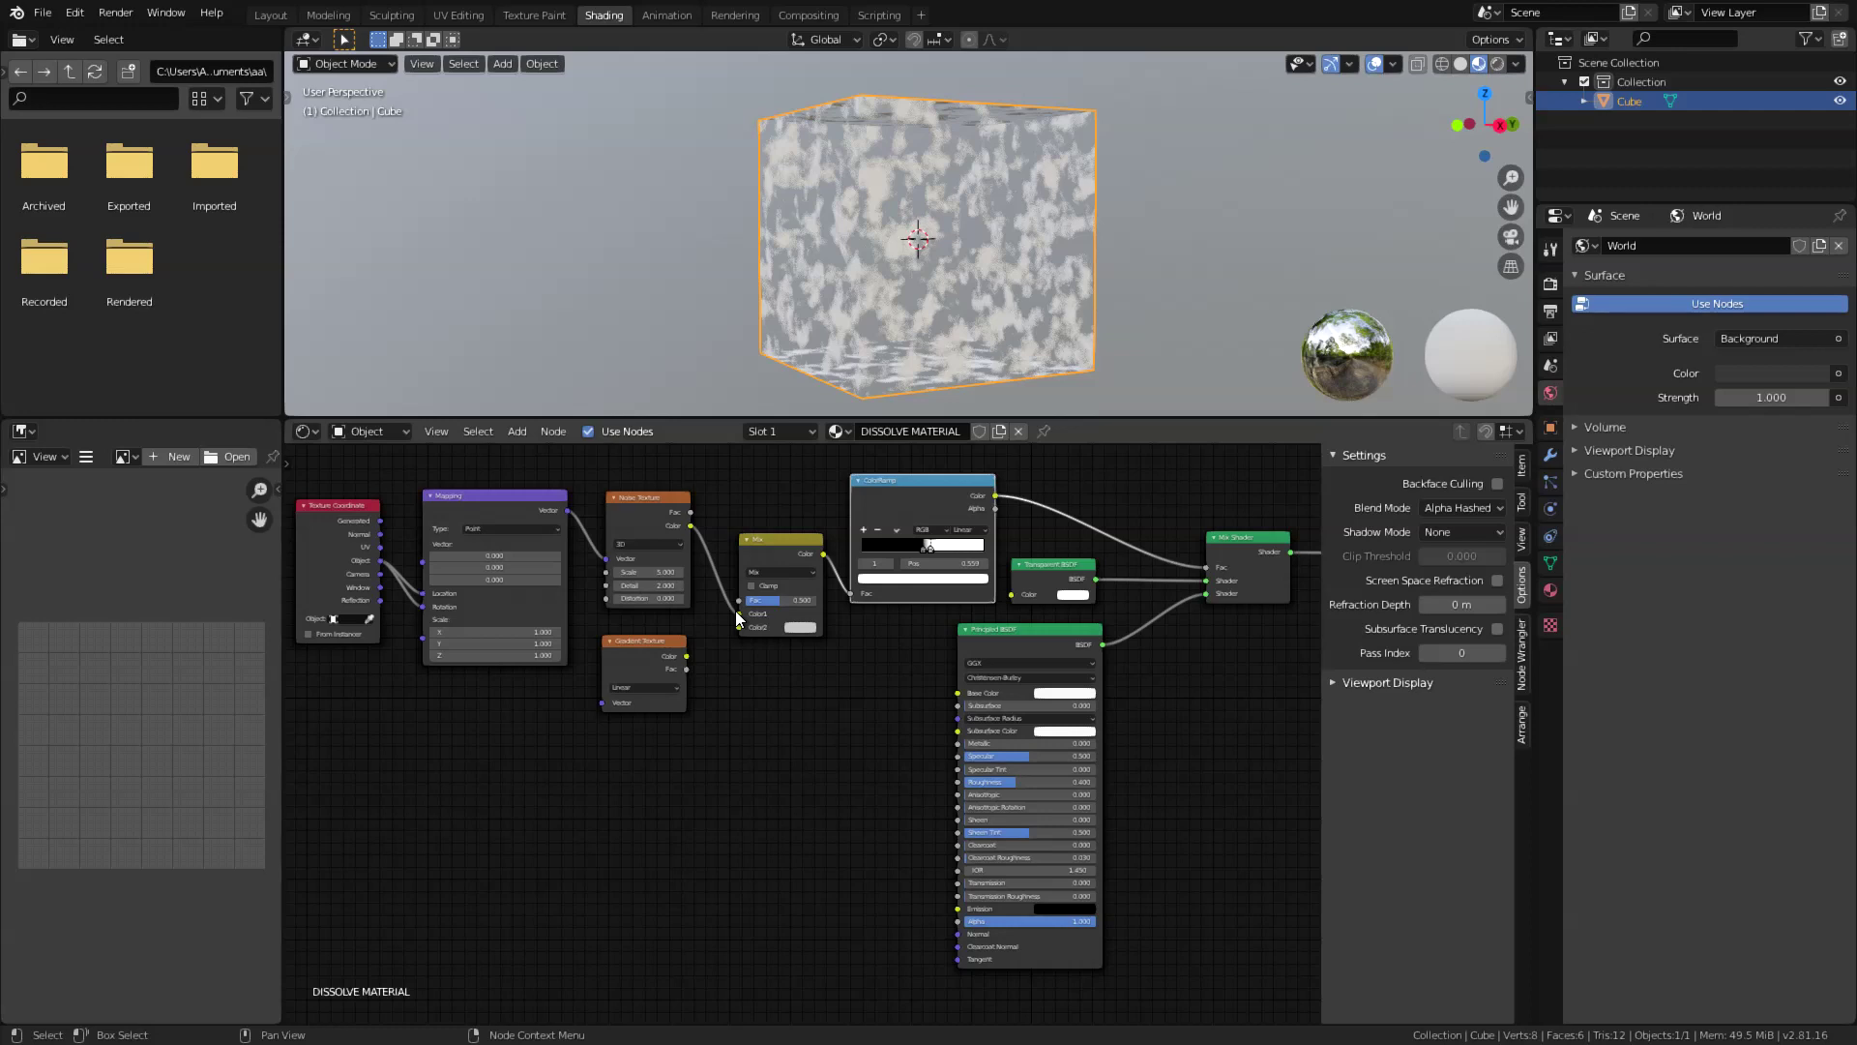
left_click_drag(688, 655, 716, 646)
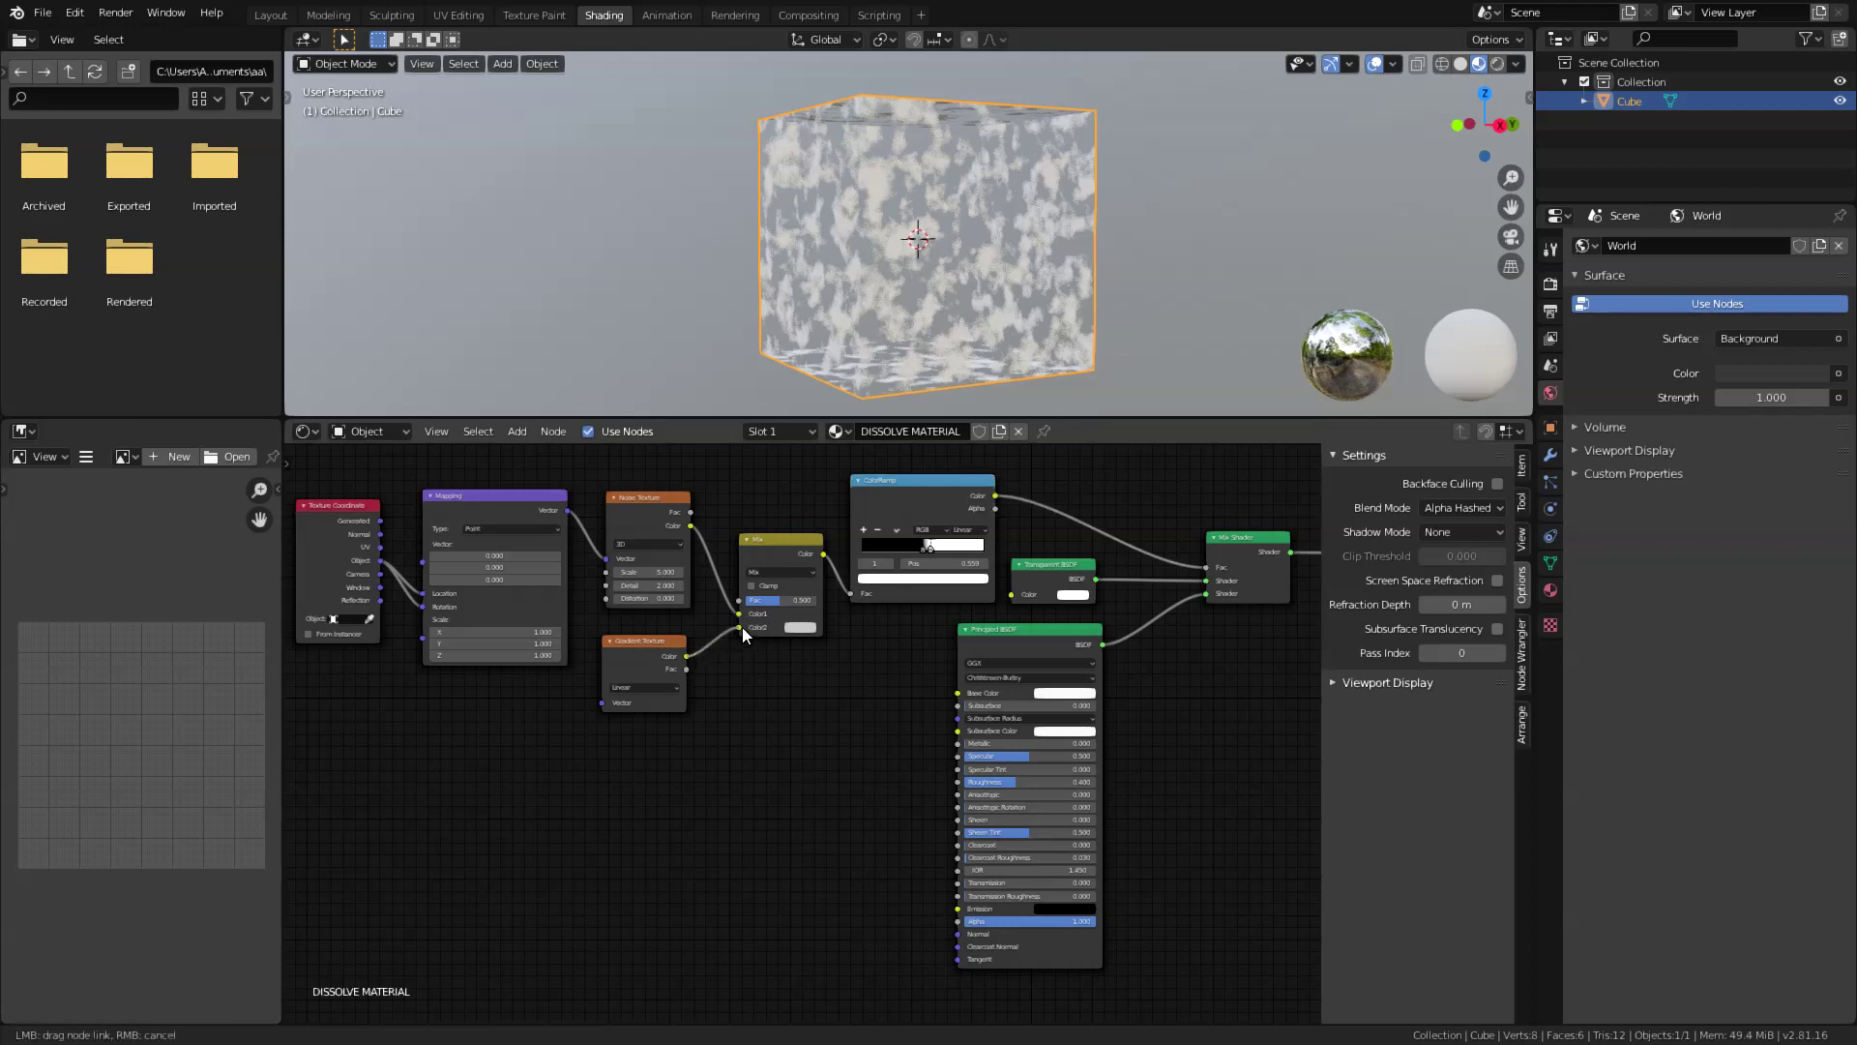
Finish linking the Gradient Texture to the Mix node's Color2, and connect the Mapping node's Vector output to the Gradient Texture's Vector
left_click_drag(741, 627, 741, 627)
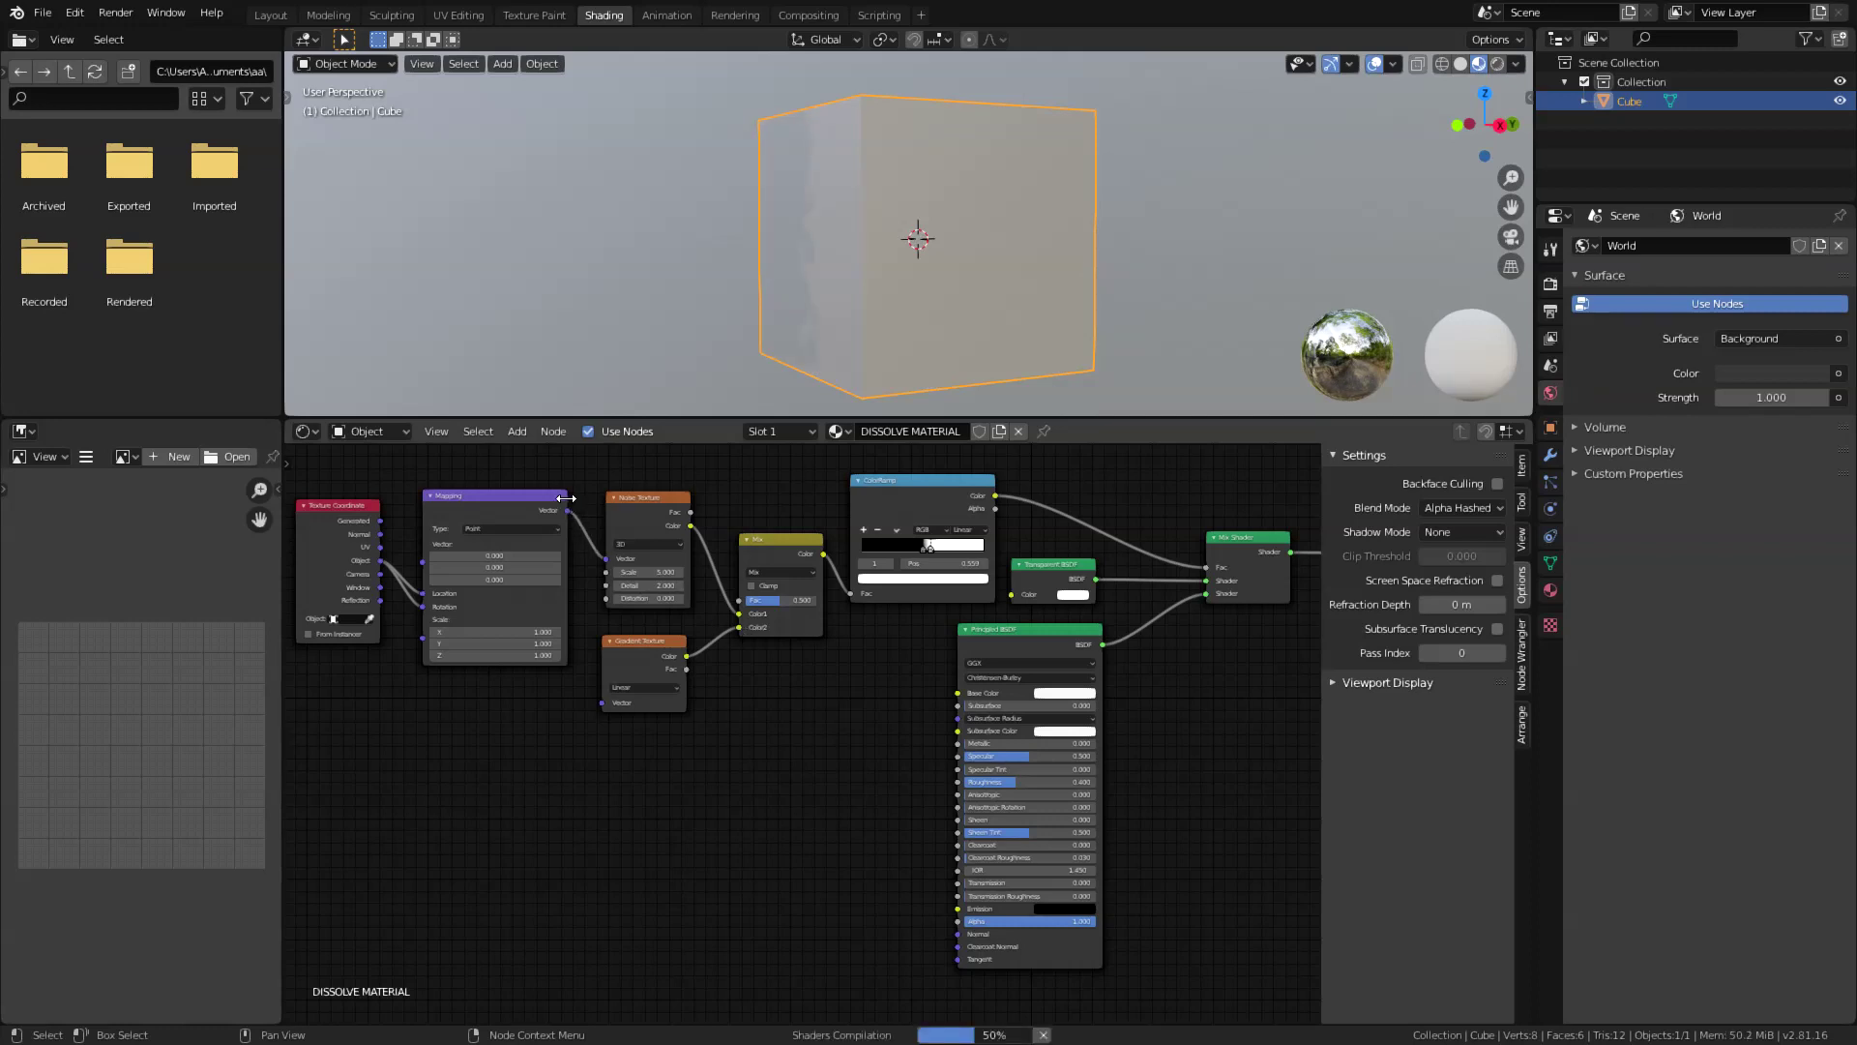
left_click_drag(567, 510, 605, 700)
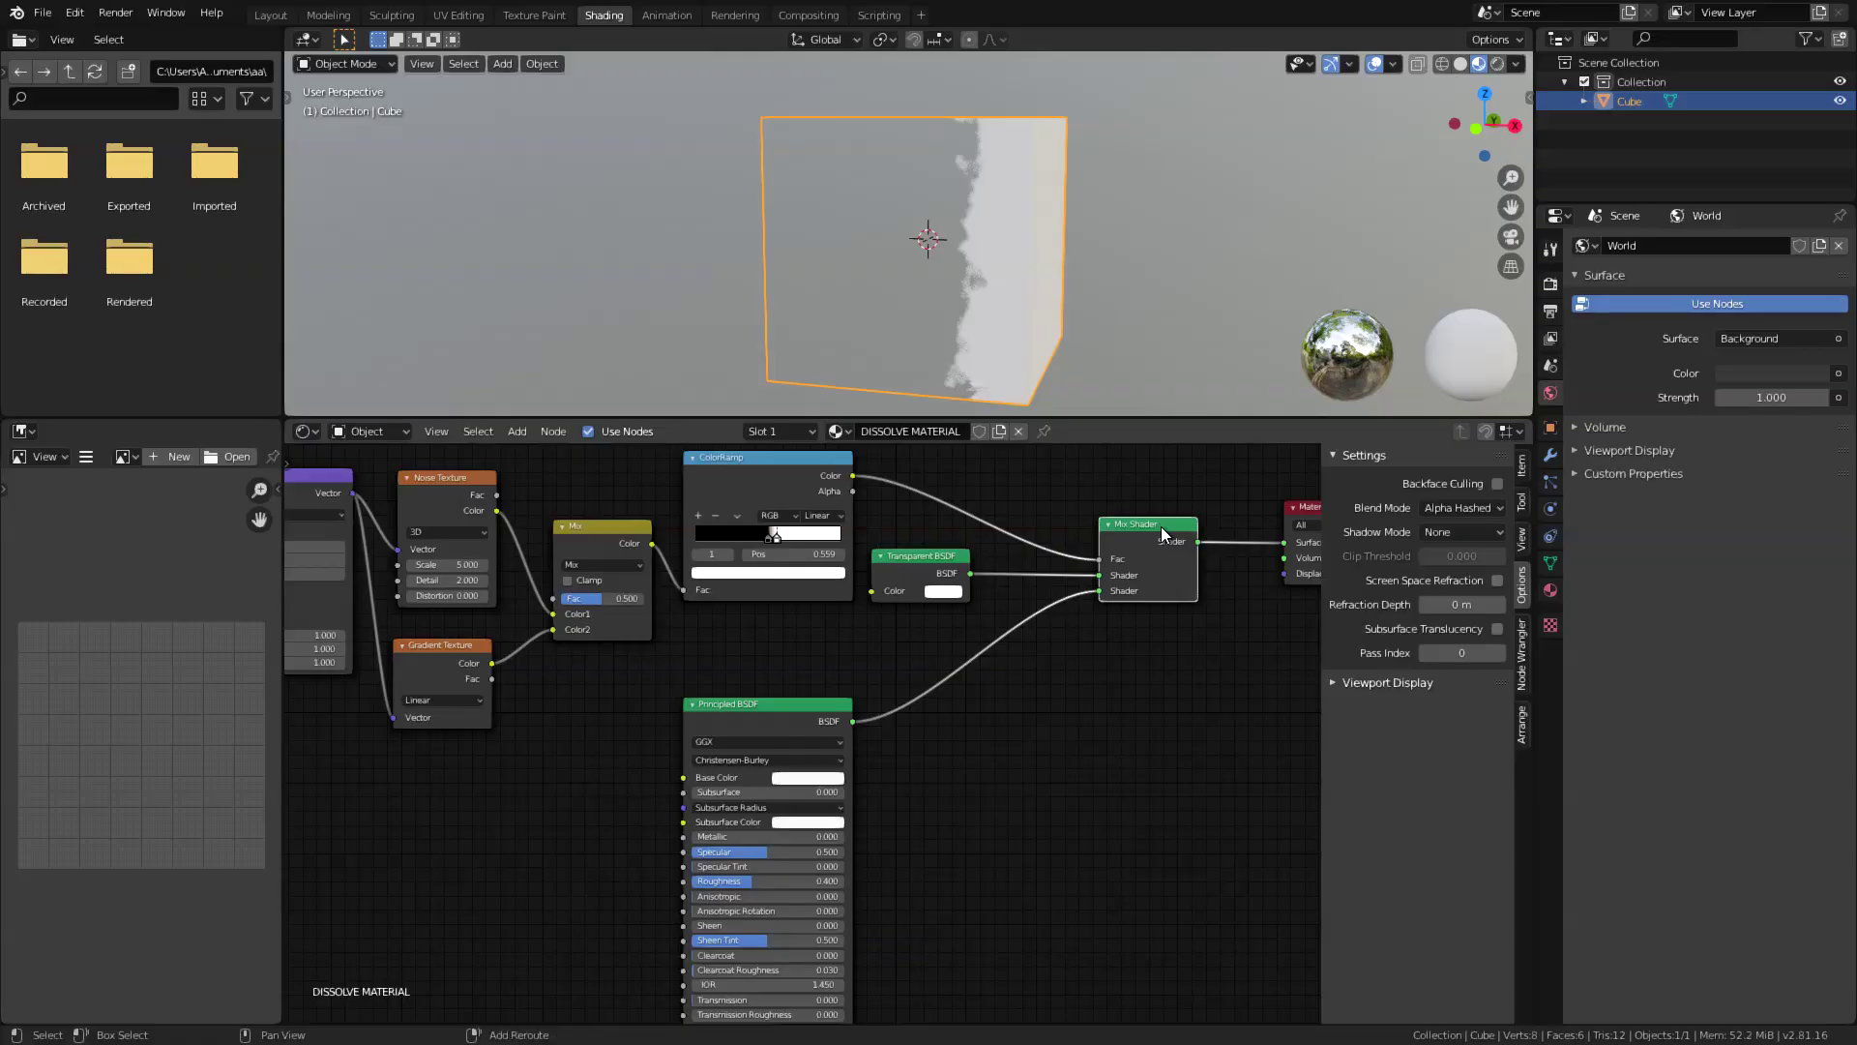
Insert a duplicate Mix Shader between the Principled BSDF and the original Mix Shader, with the Principled BSDF feeding its second Shader input
key("shift+d")
left_click(1054, 631)
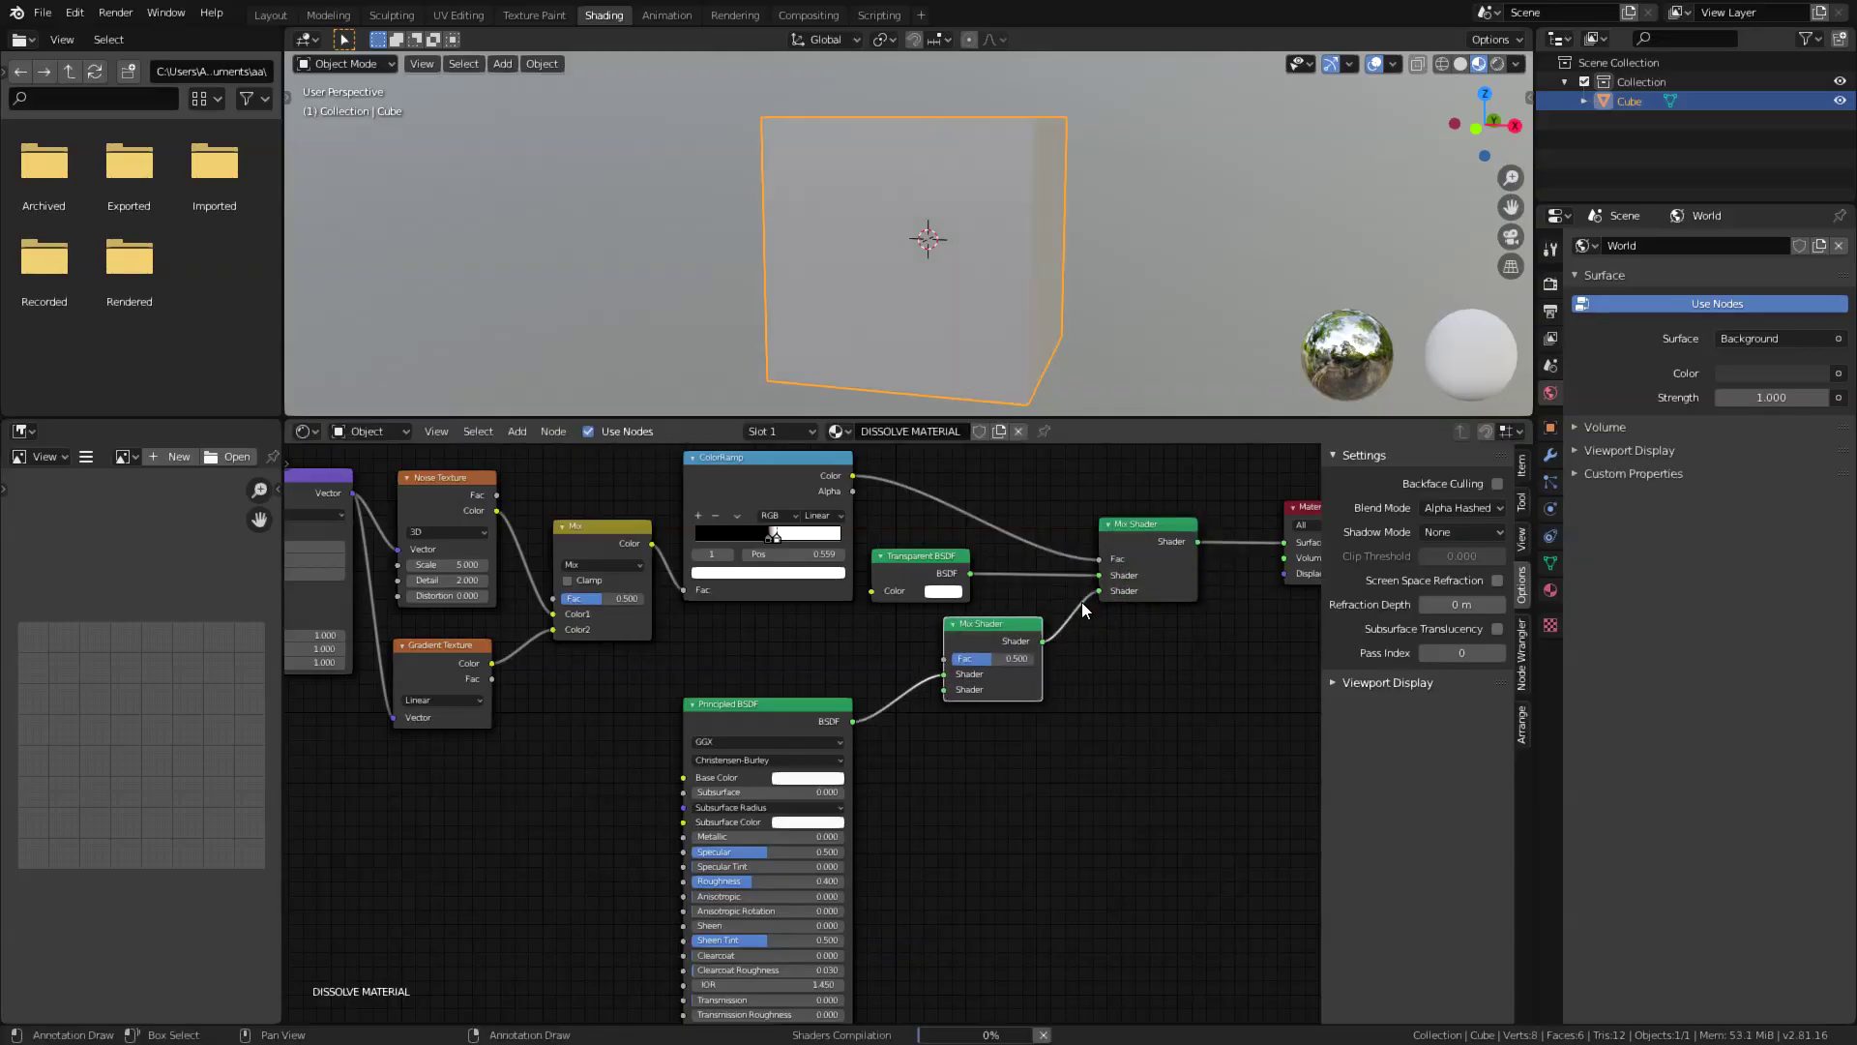
left_click_drag(938, 676, 933, 687)
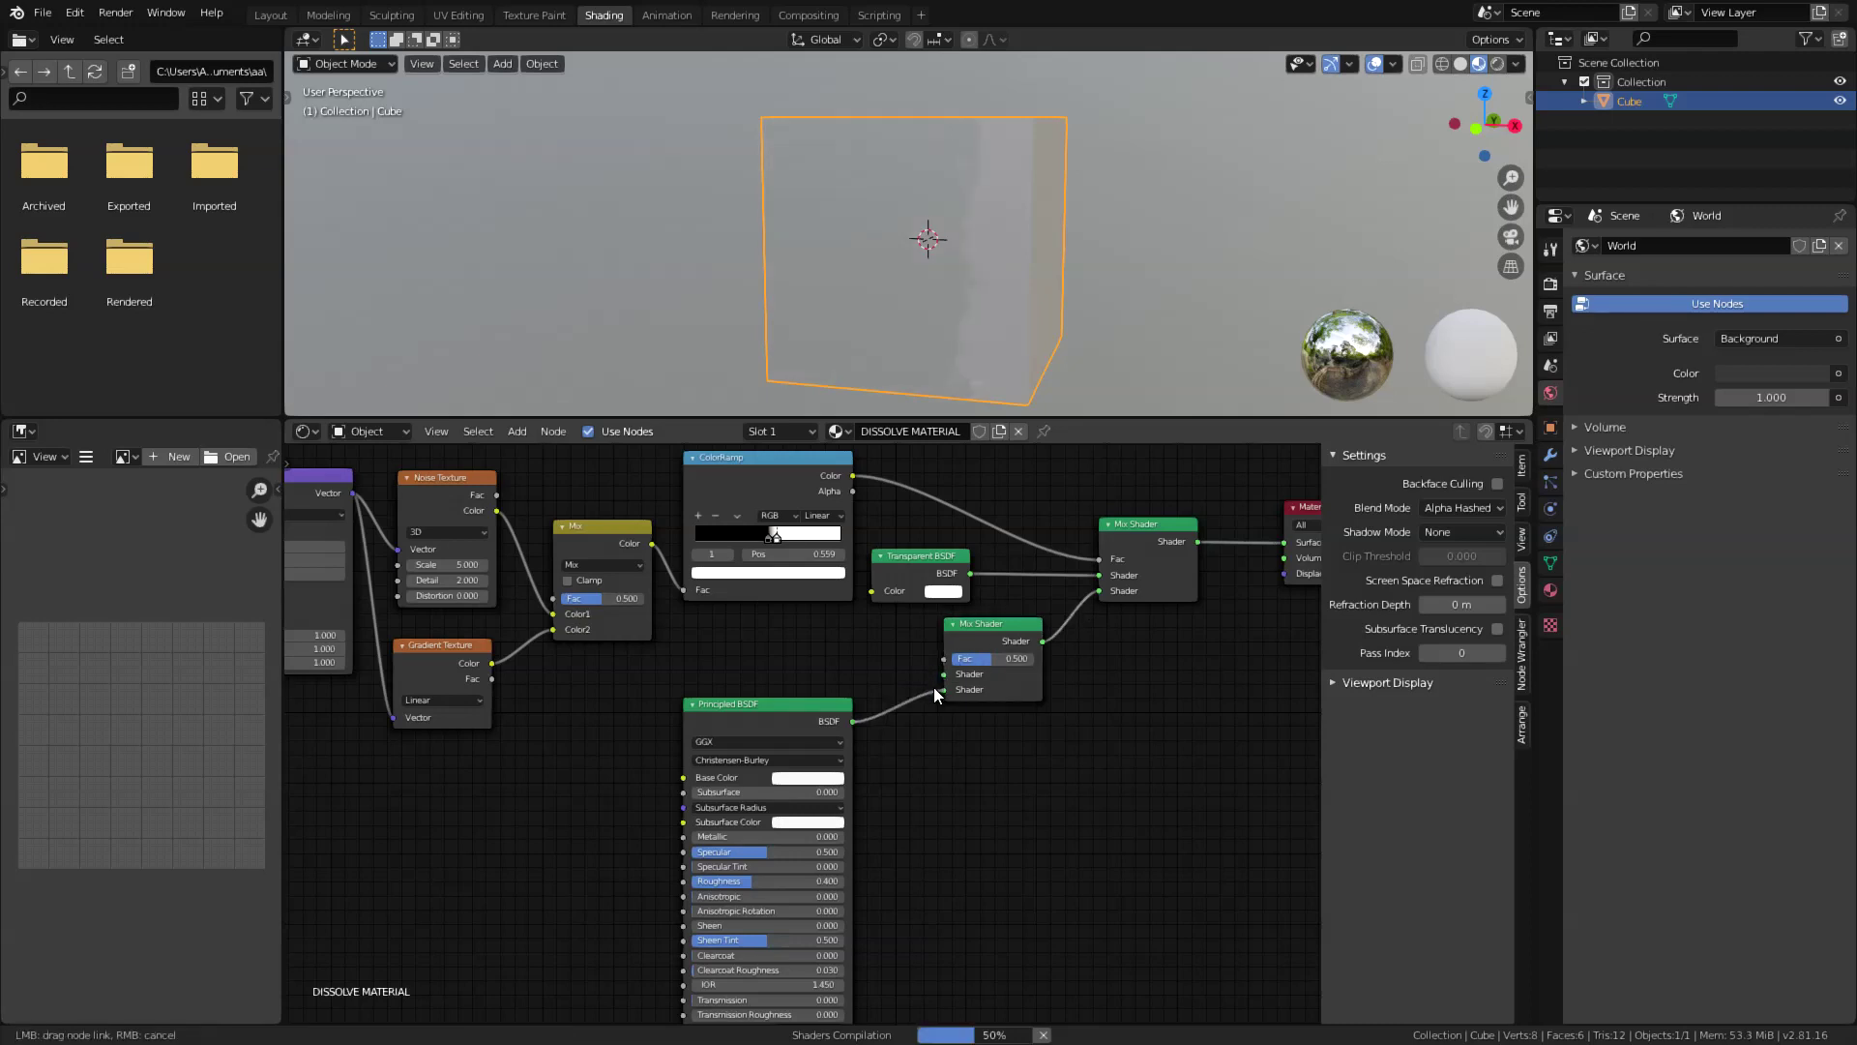
Add an Emission node feeding the new Mix Shader's first Shader input, and link the ColorRamp's Color to that mixer's Fac
key("shift+a")
left_click(832, 636)
type("emi")
key("Return")
left_click(807, 648)
left_click_drag(844, 645, 948, 672)
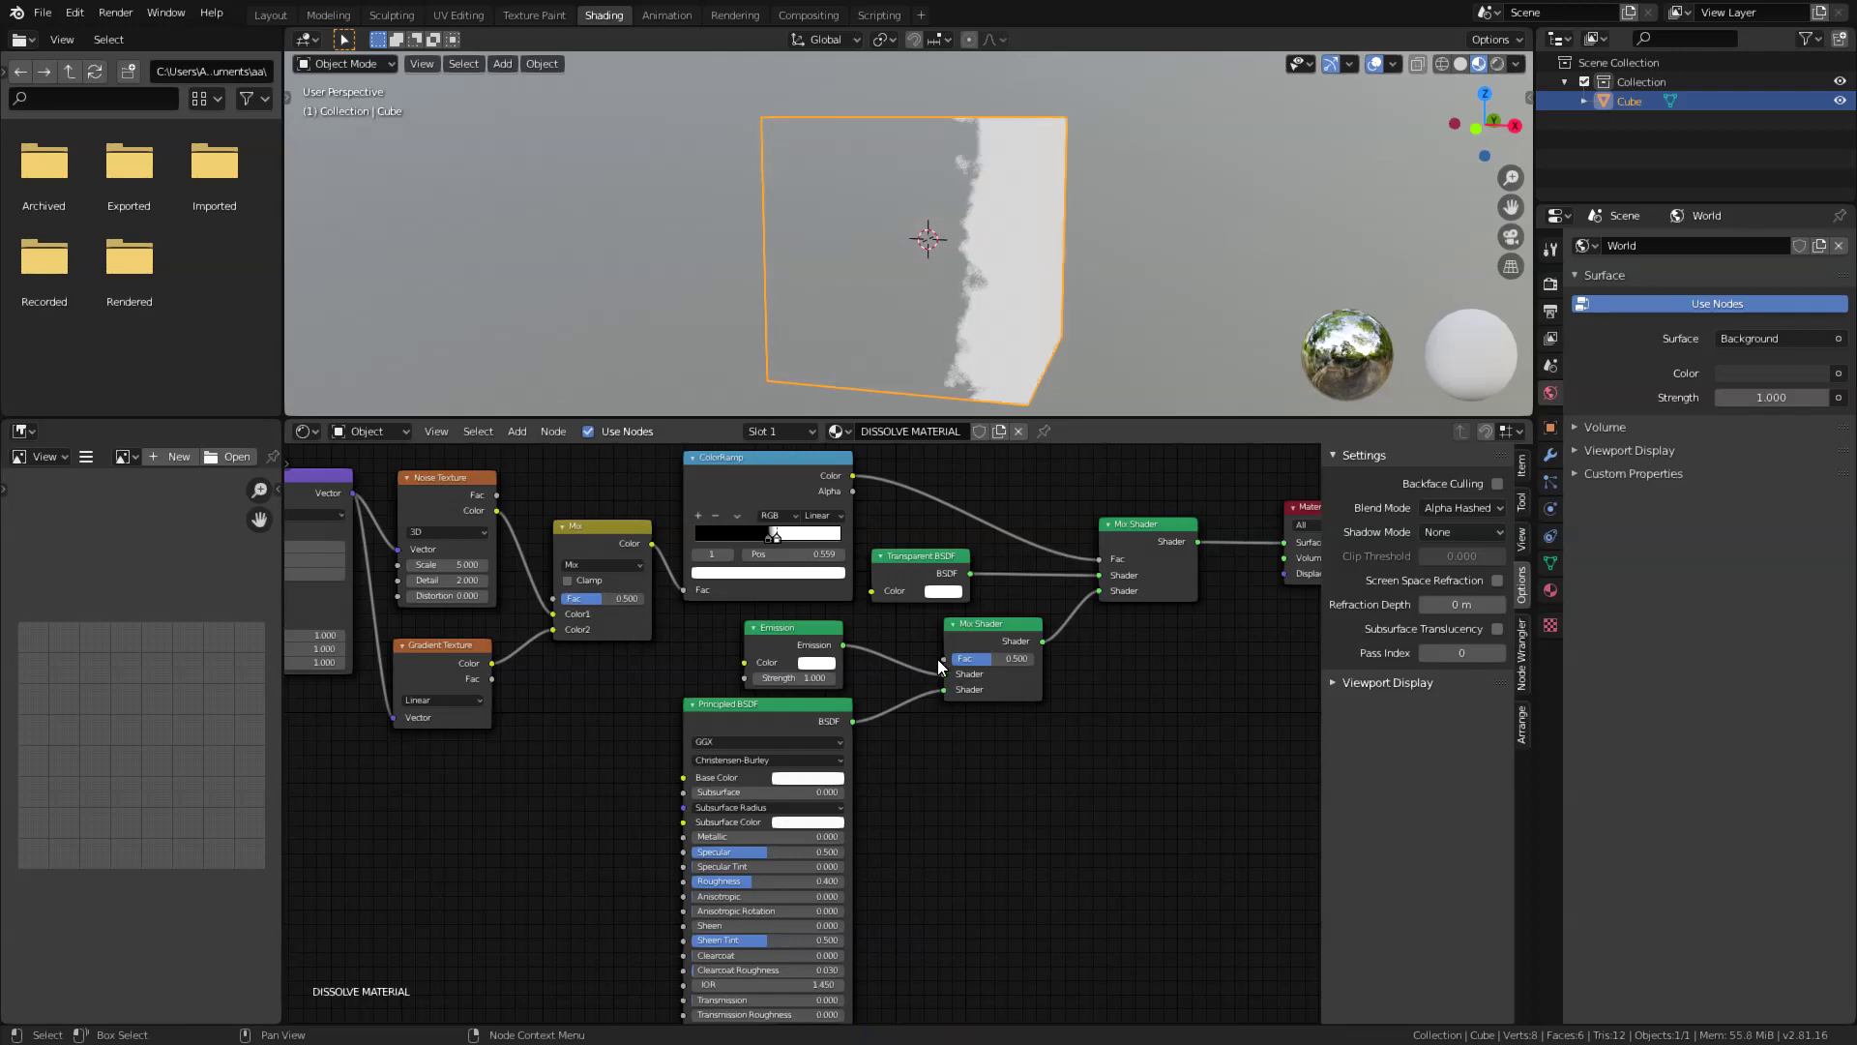
left_click(810, 464)
left_click_drag(852, 476, 944, 658)
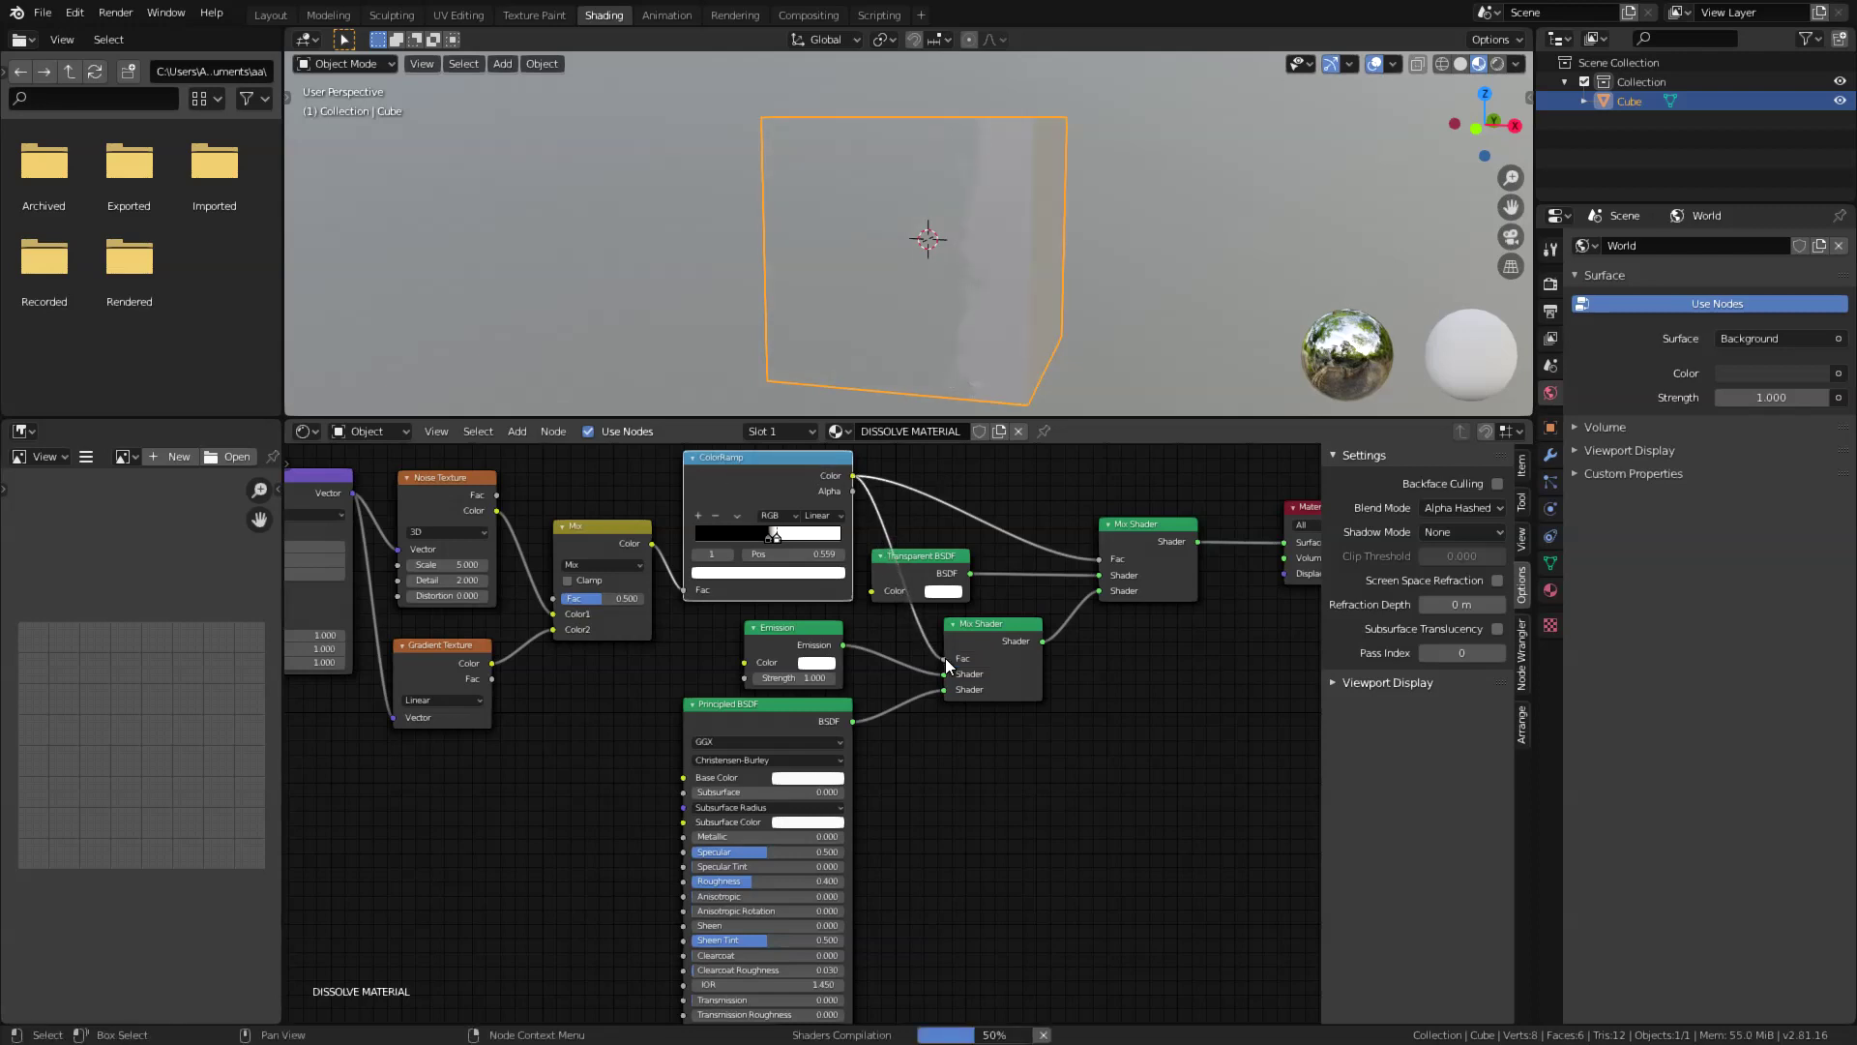
Set the Emission node's strength to 200 and its color to a saturated orange-red
left_click(791, 677)
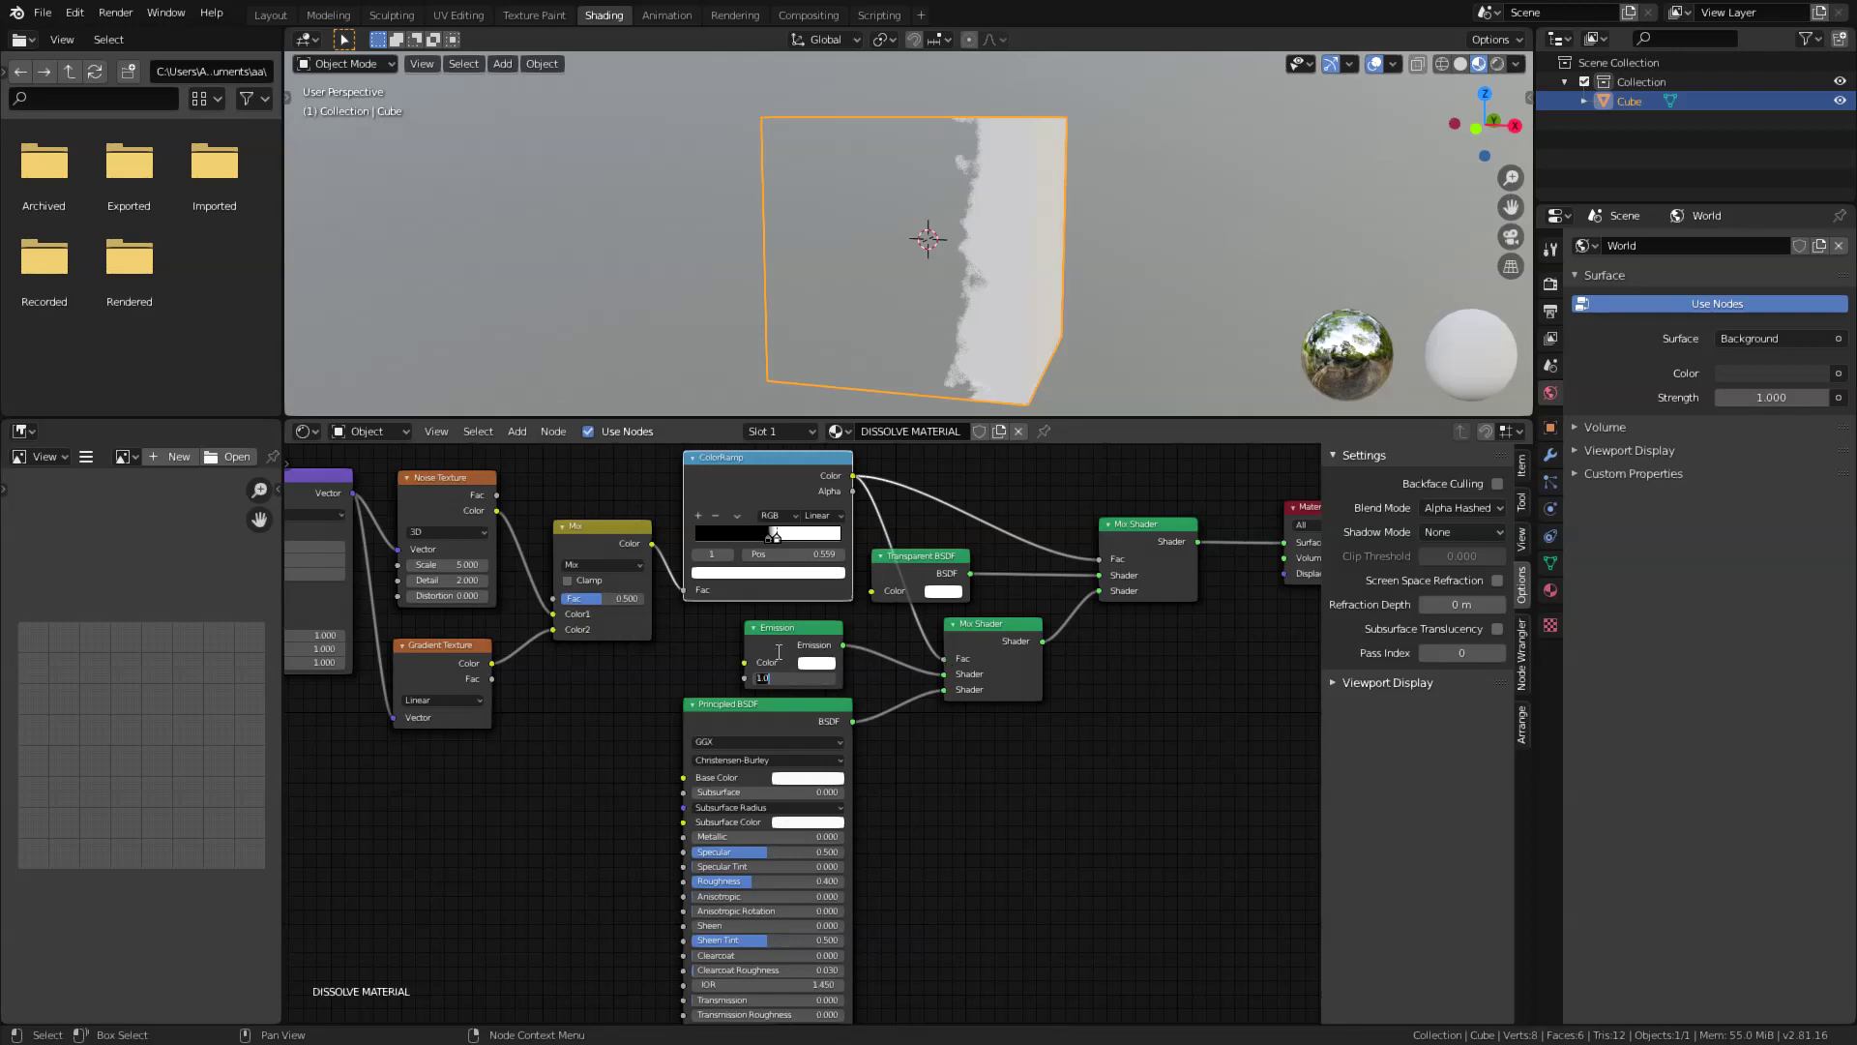
key("Return")
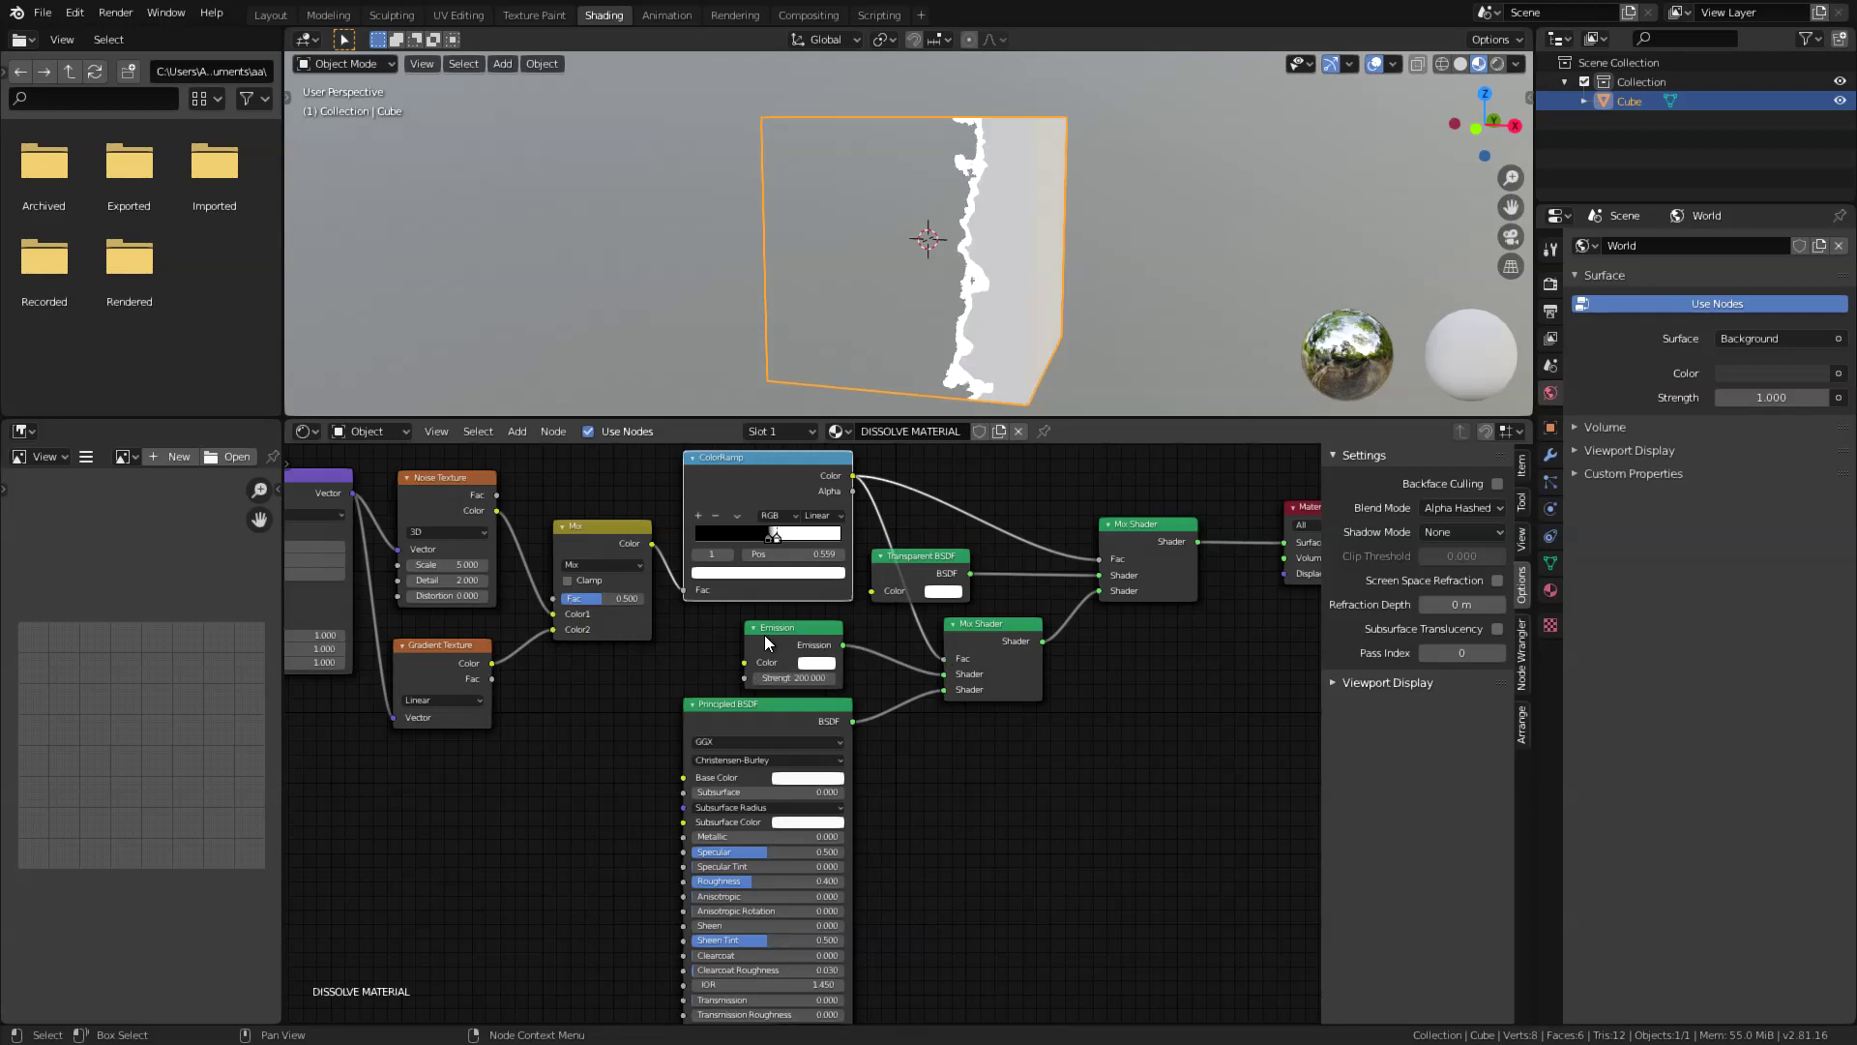
left_click(817, 663)
left_click(839, 548)
left_click_drag(839, 548, 844, 562)
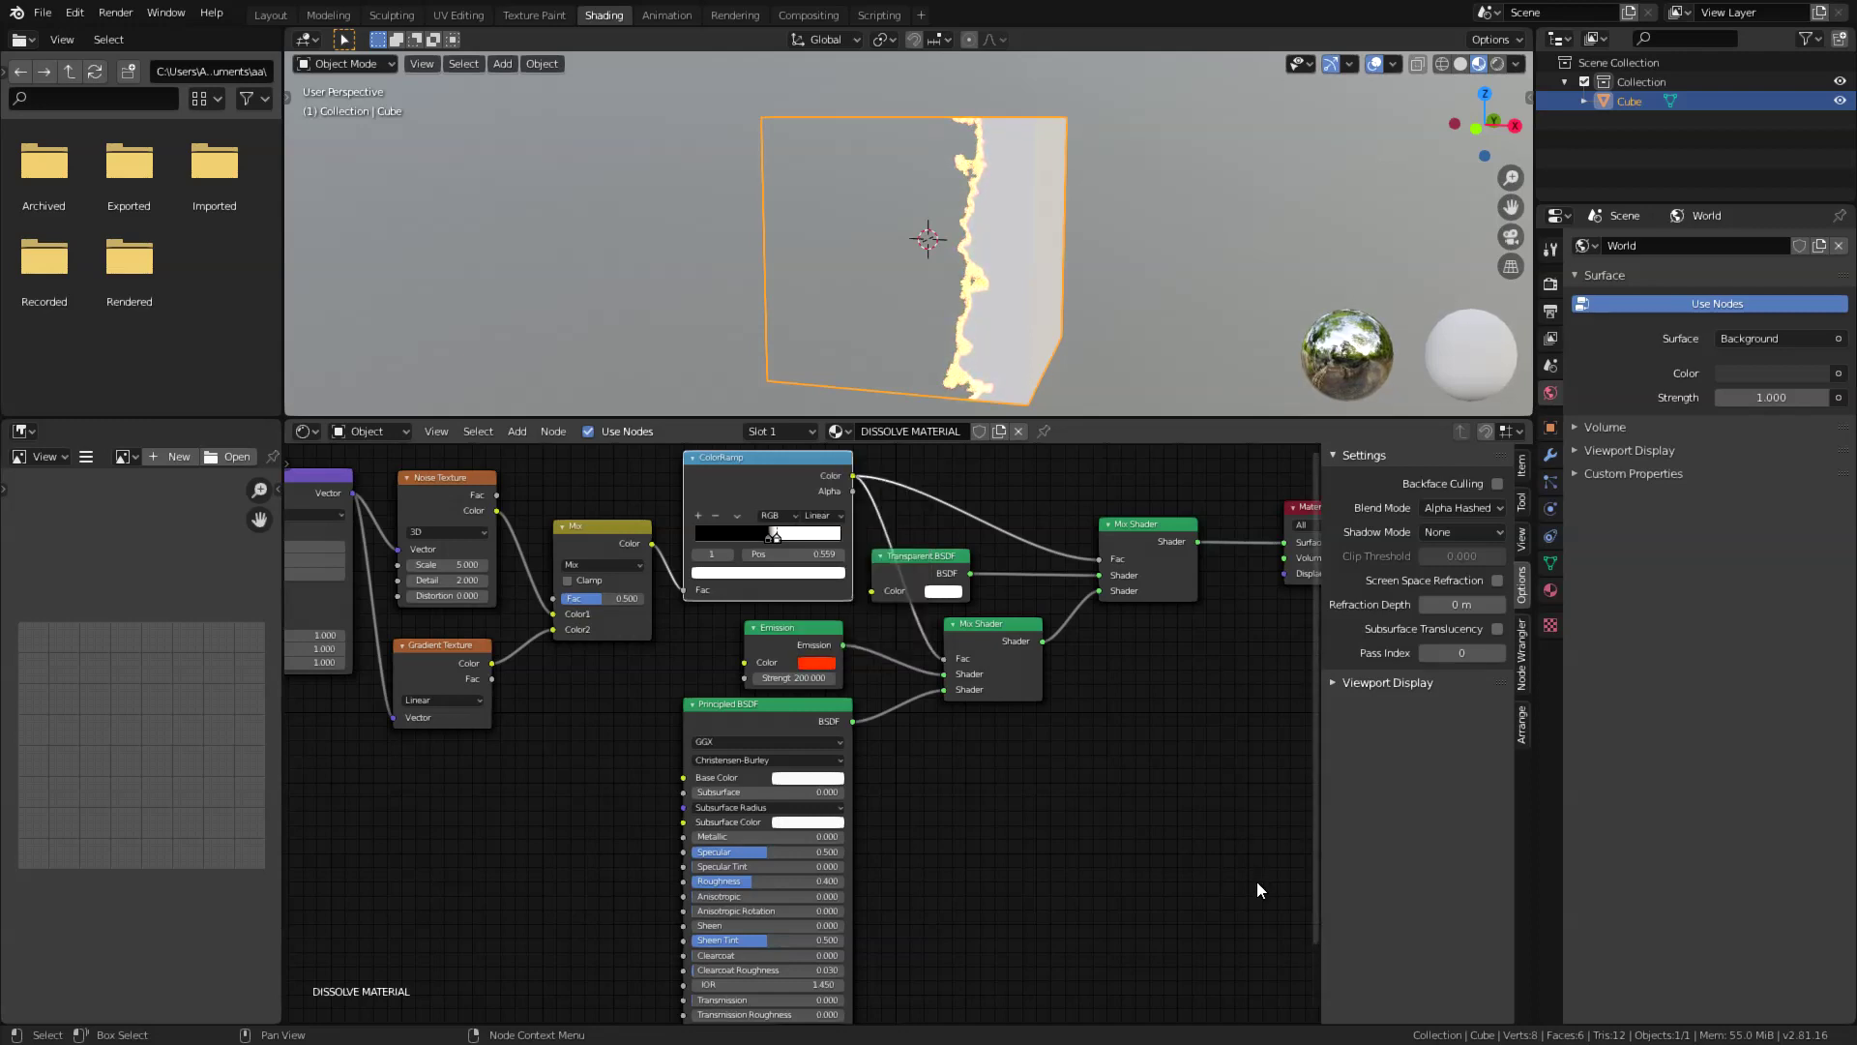
Enable Bloom in the Eevee render settings
left_click(1551, 284)
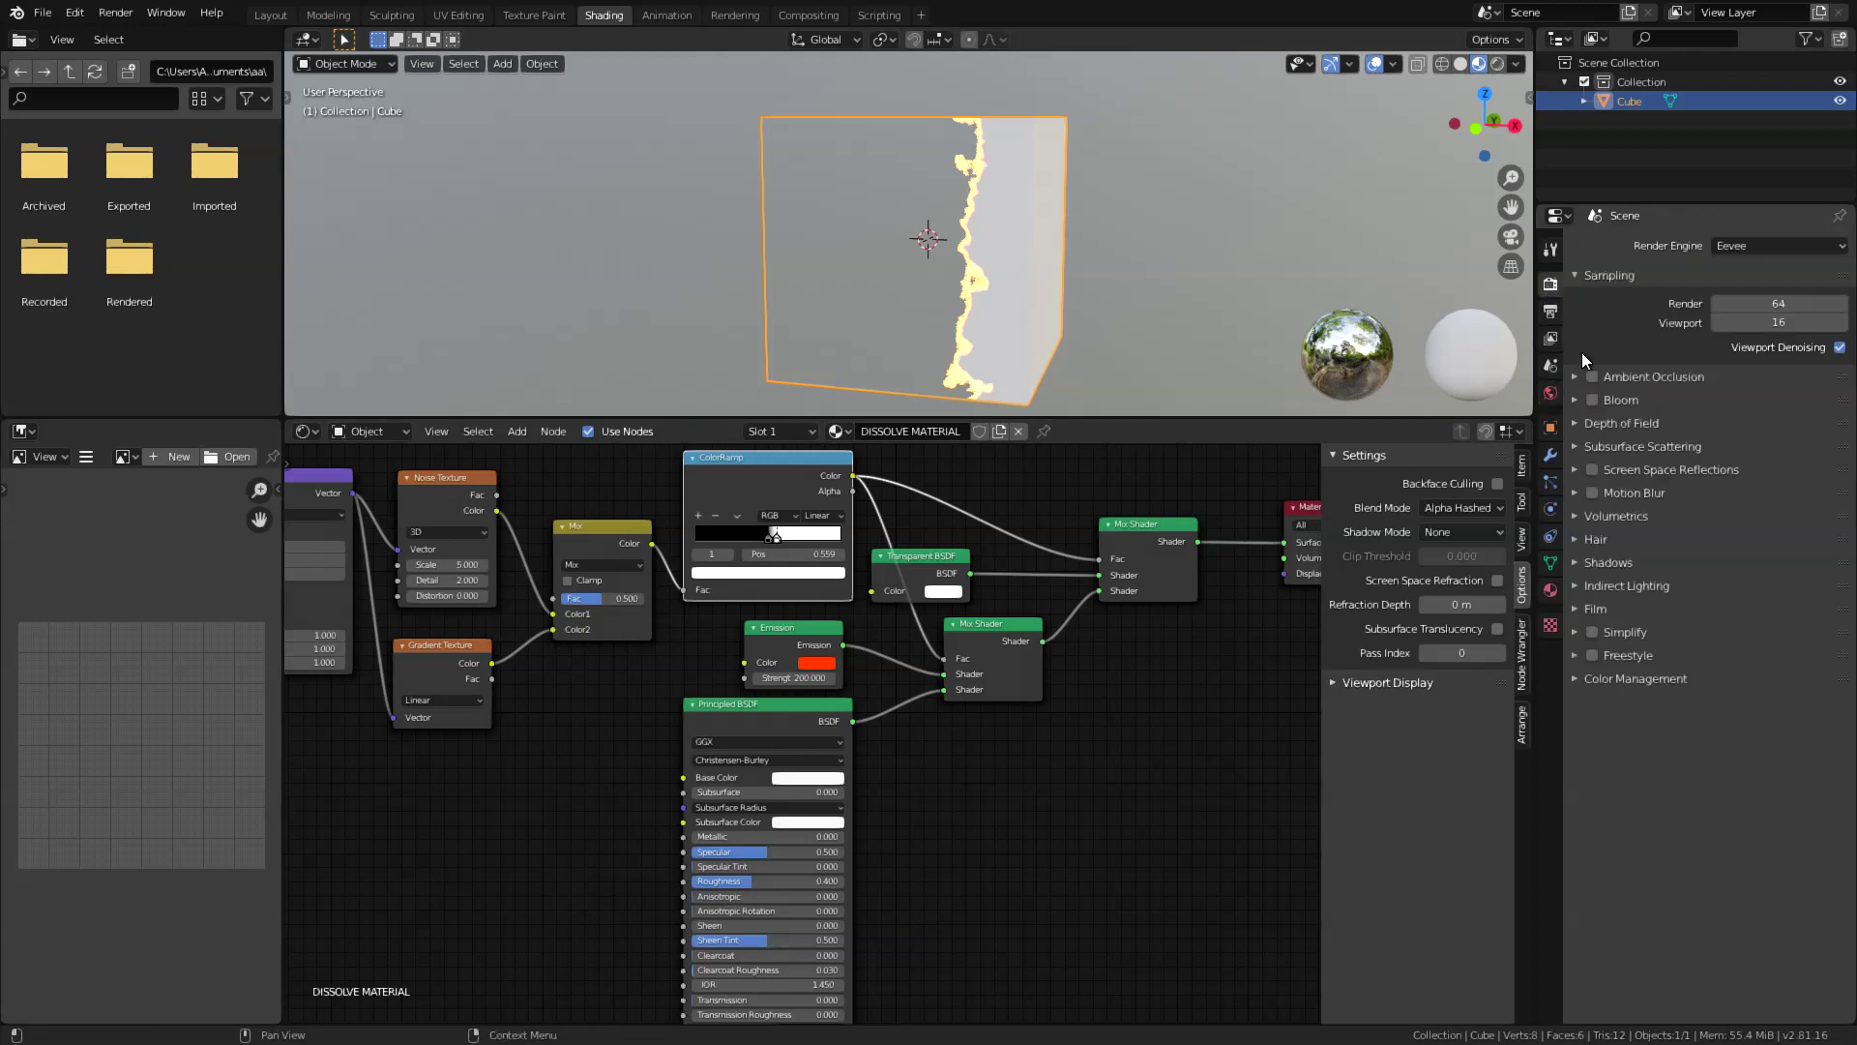
left_click(1592, 399)
Adjust the thickness of the glowing edge with the ColorRamp stops, placing the black stop at 0.532 close to the white one
left_click_drag(779, 538, 793, 536)
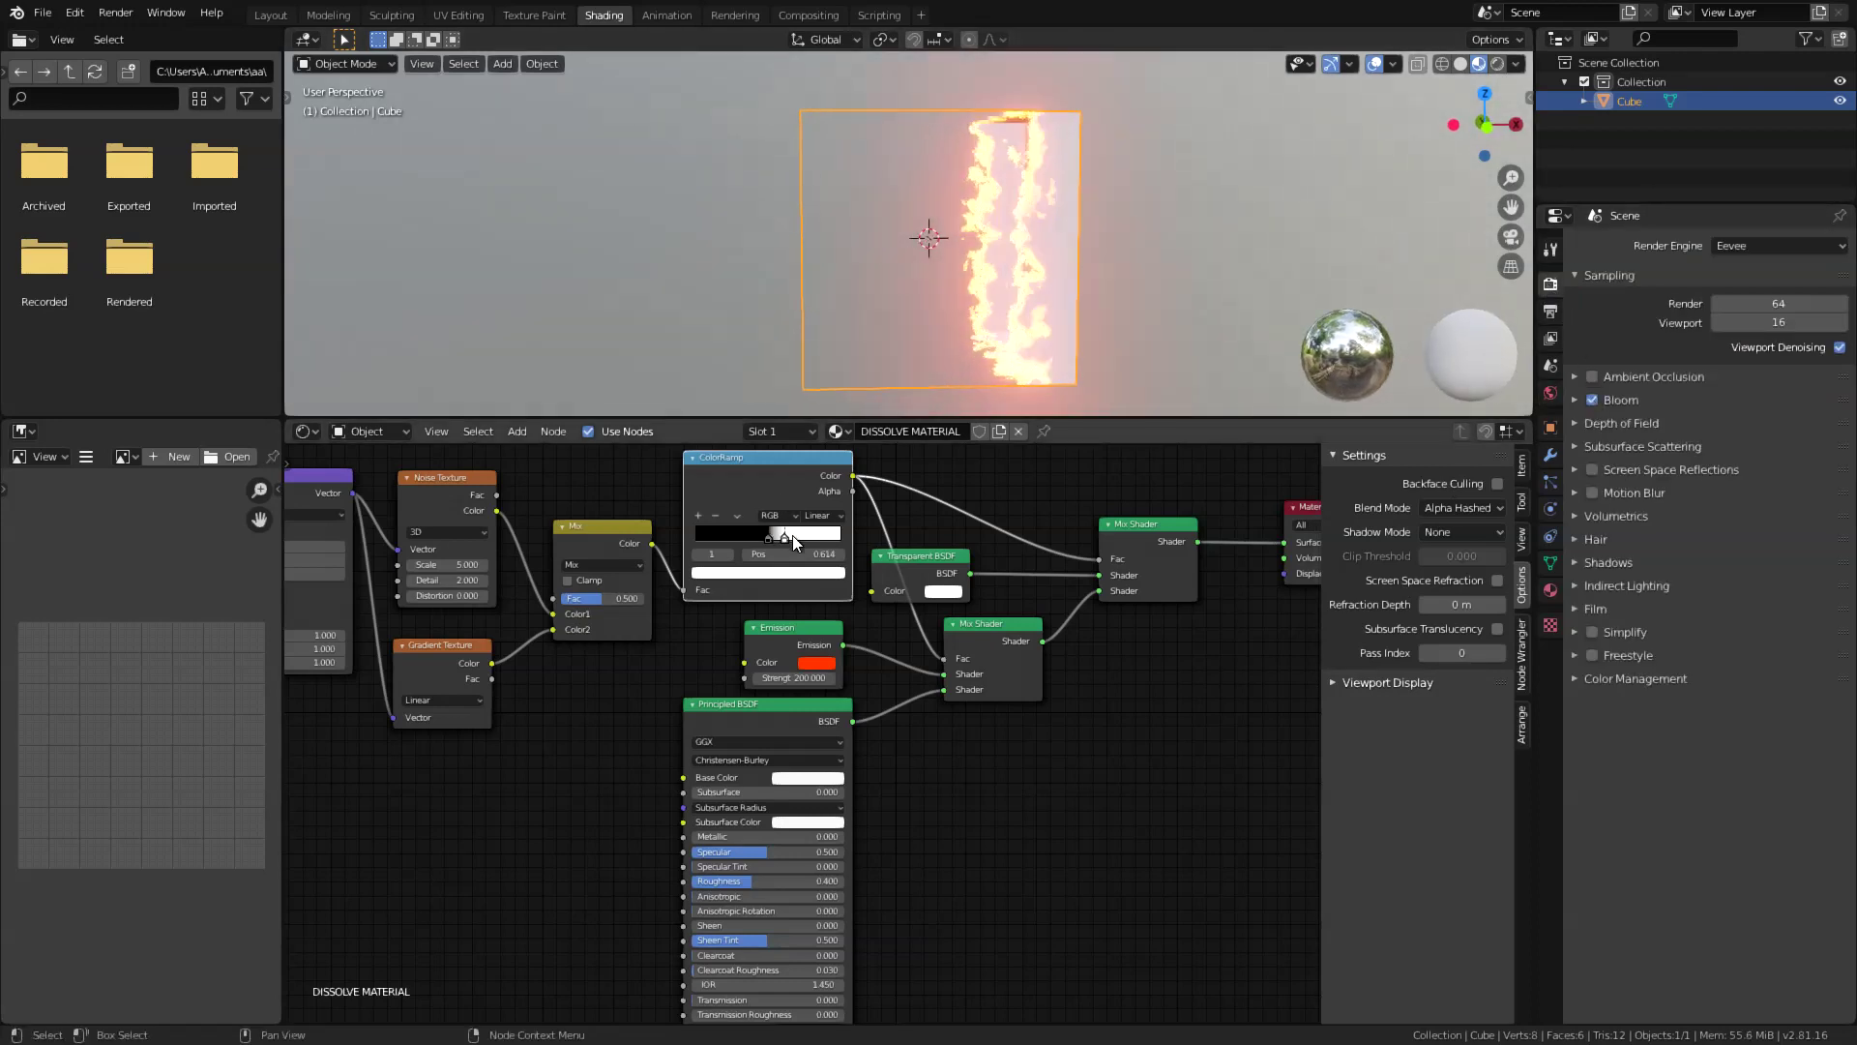
middle_click_drag(977, 299, 1015, 290)
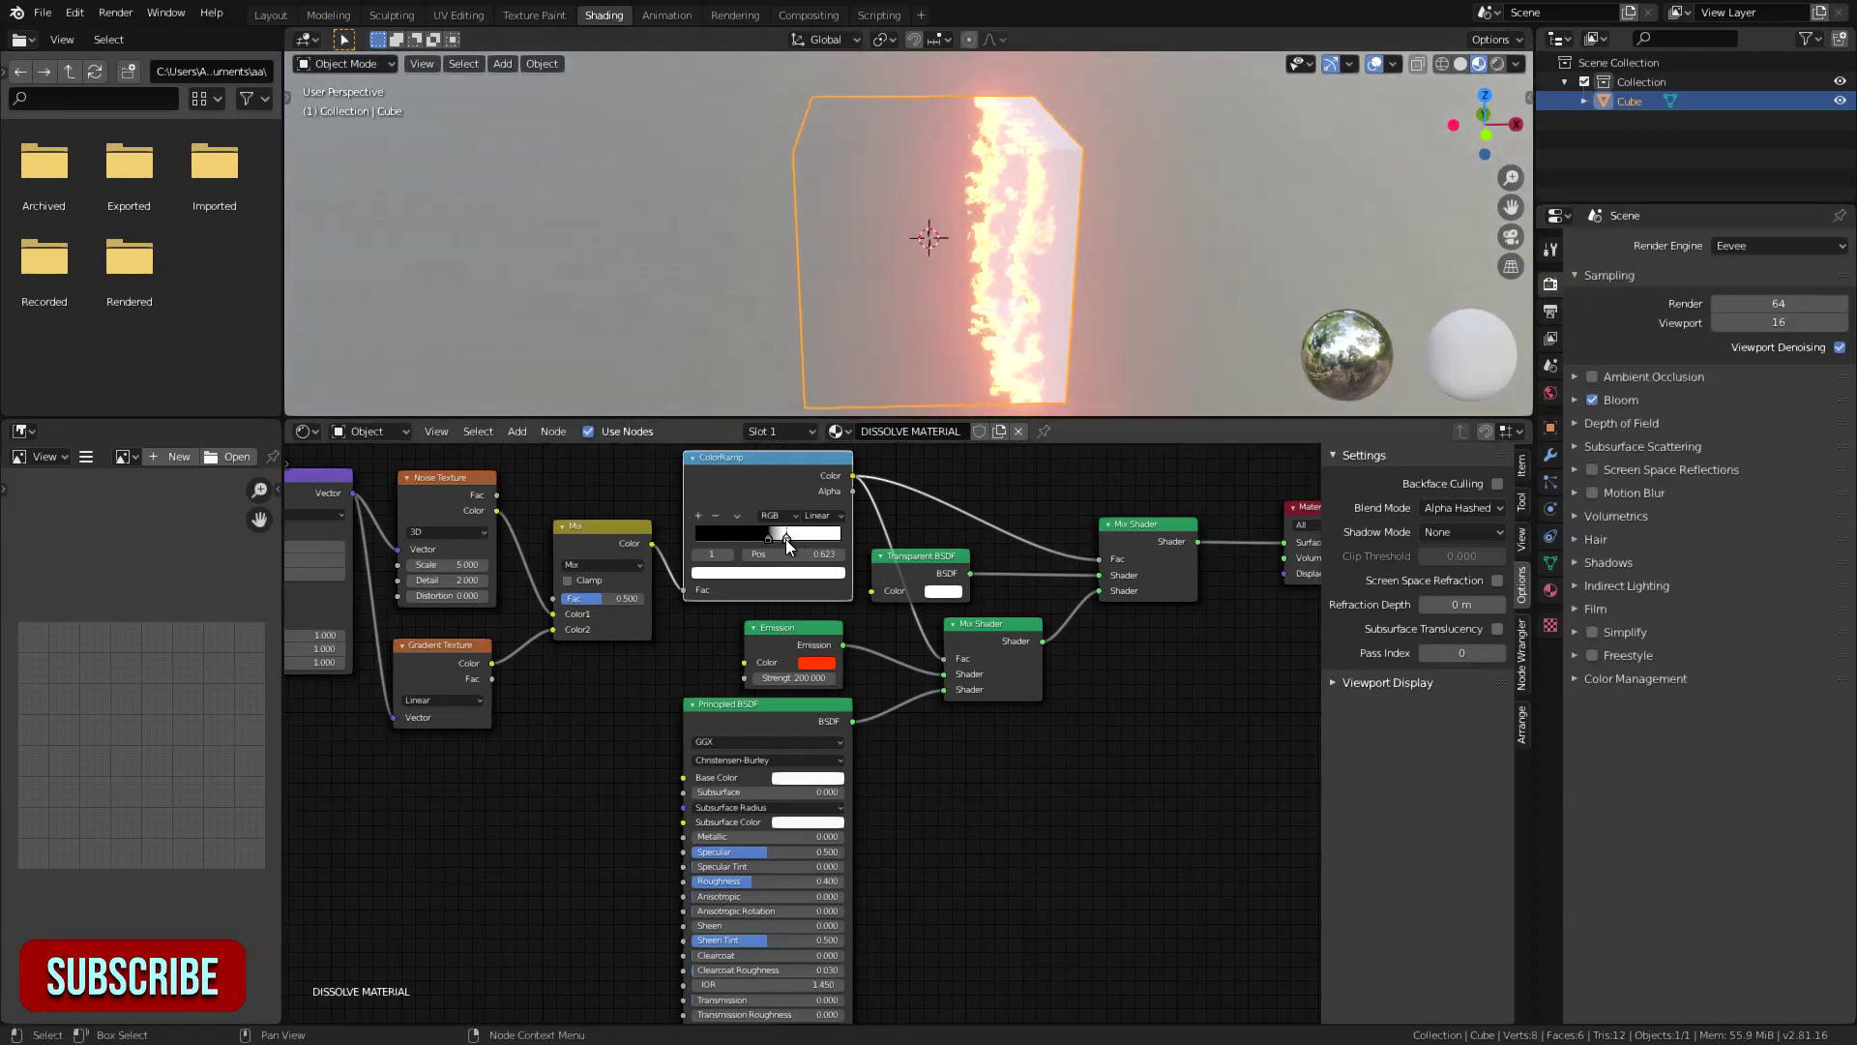
left_click_drag(768, 539, 773, 548)
middle_click_drag(1026, 198, 989, 190)
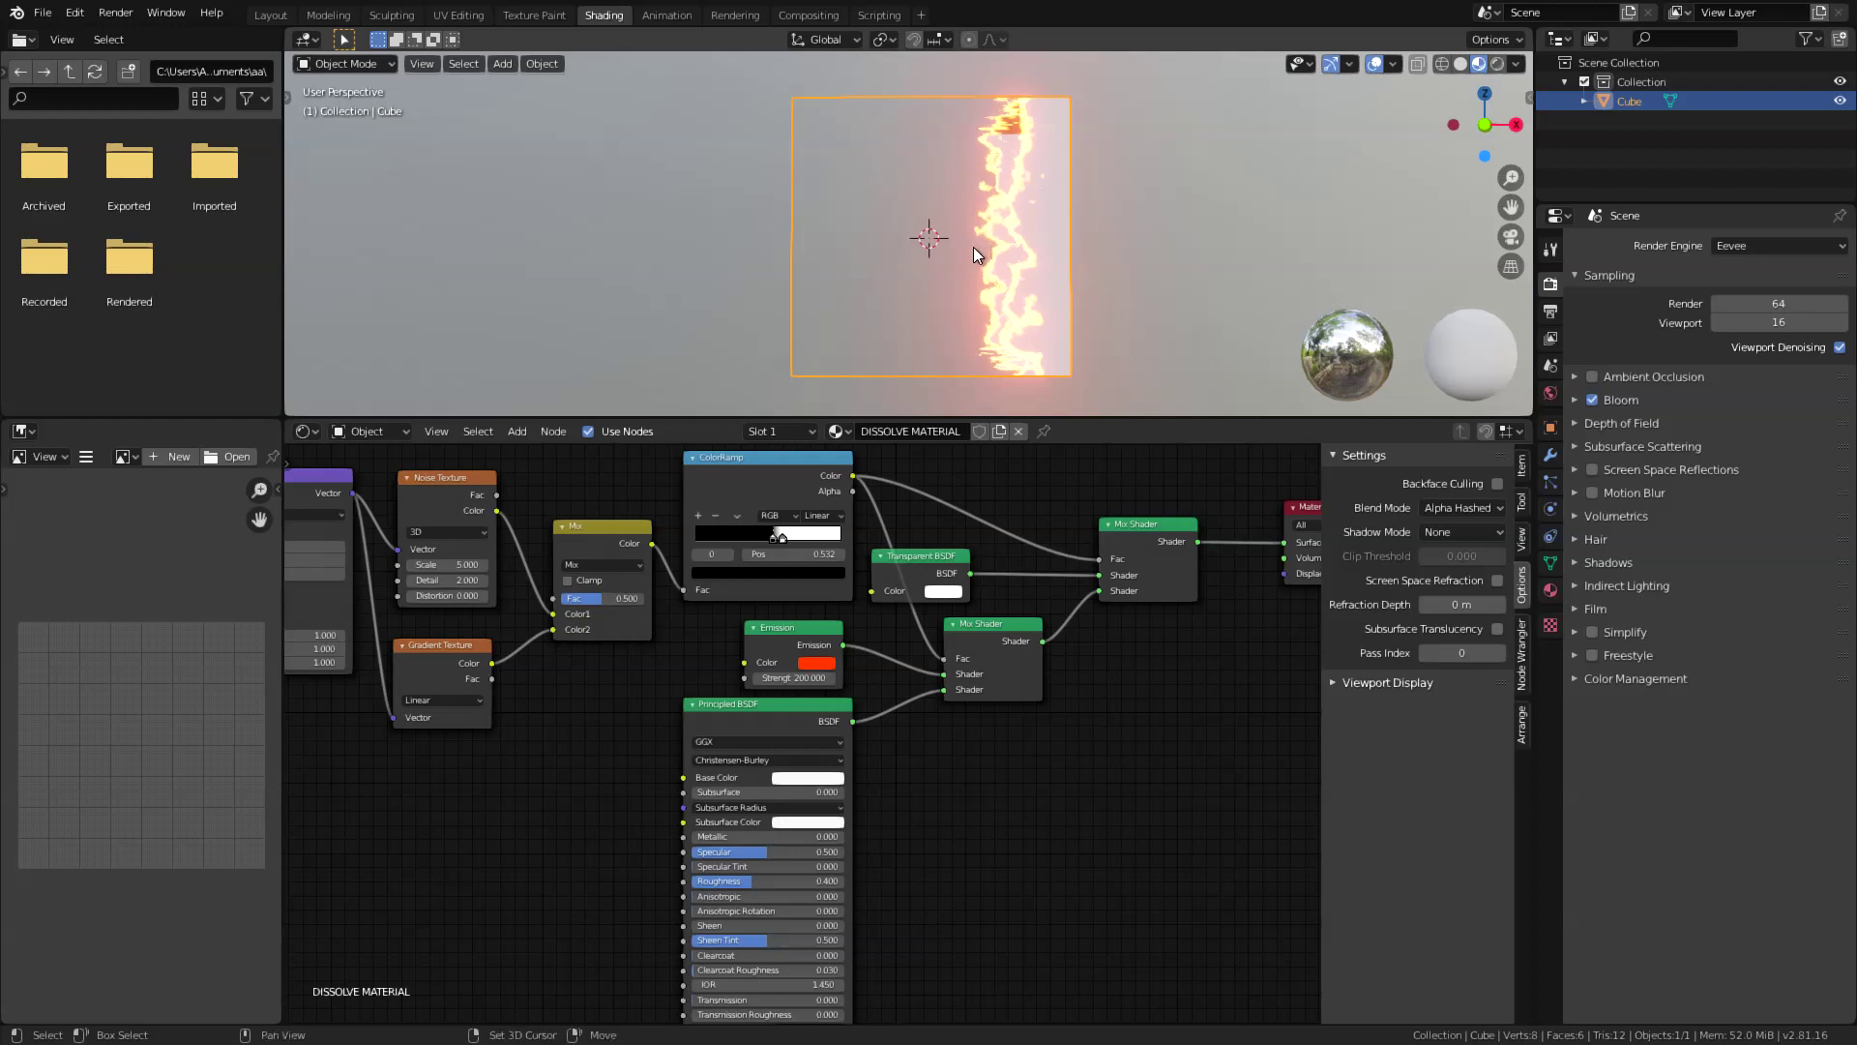
Add a Plain Axes empty at the centre of the cube
key("shift+a")
mouse_move(880, 277)
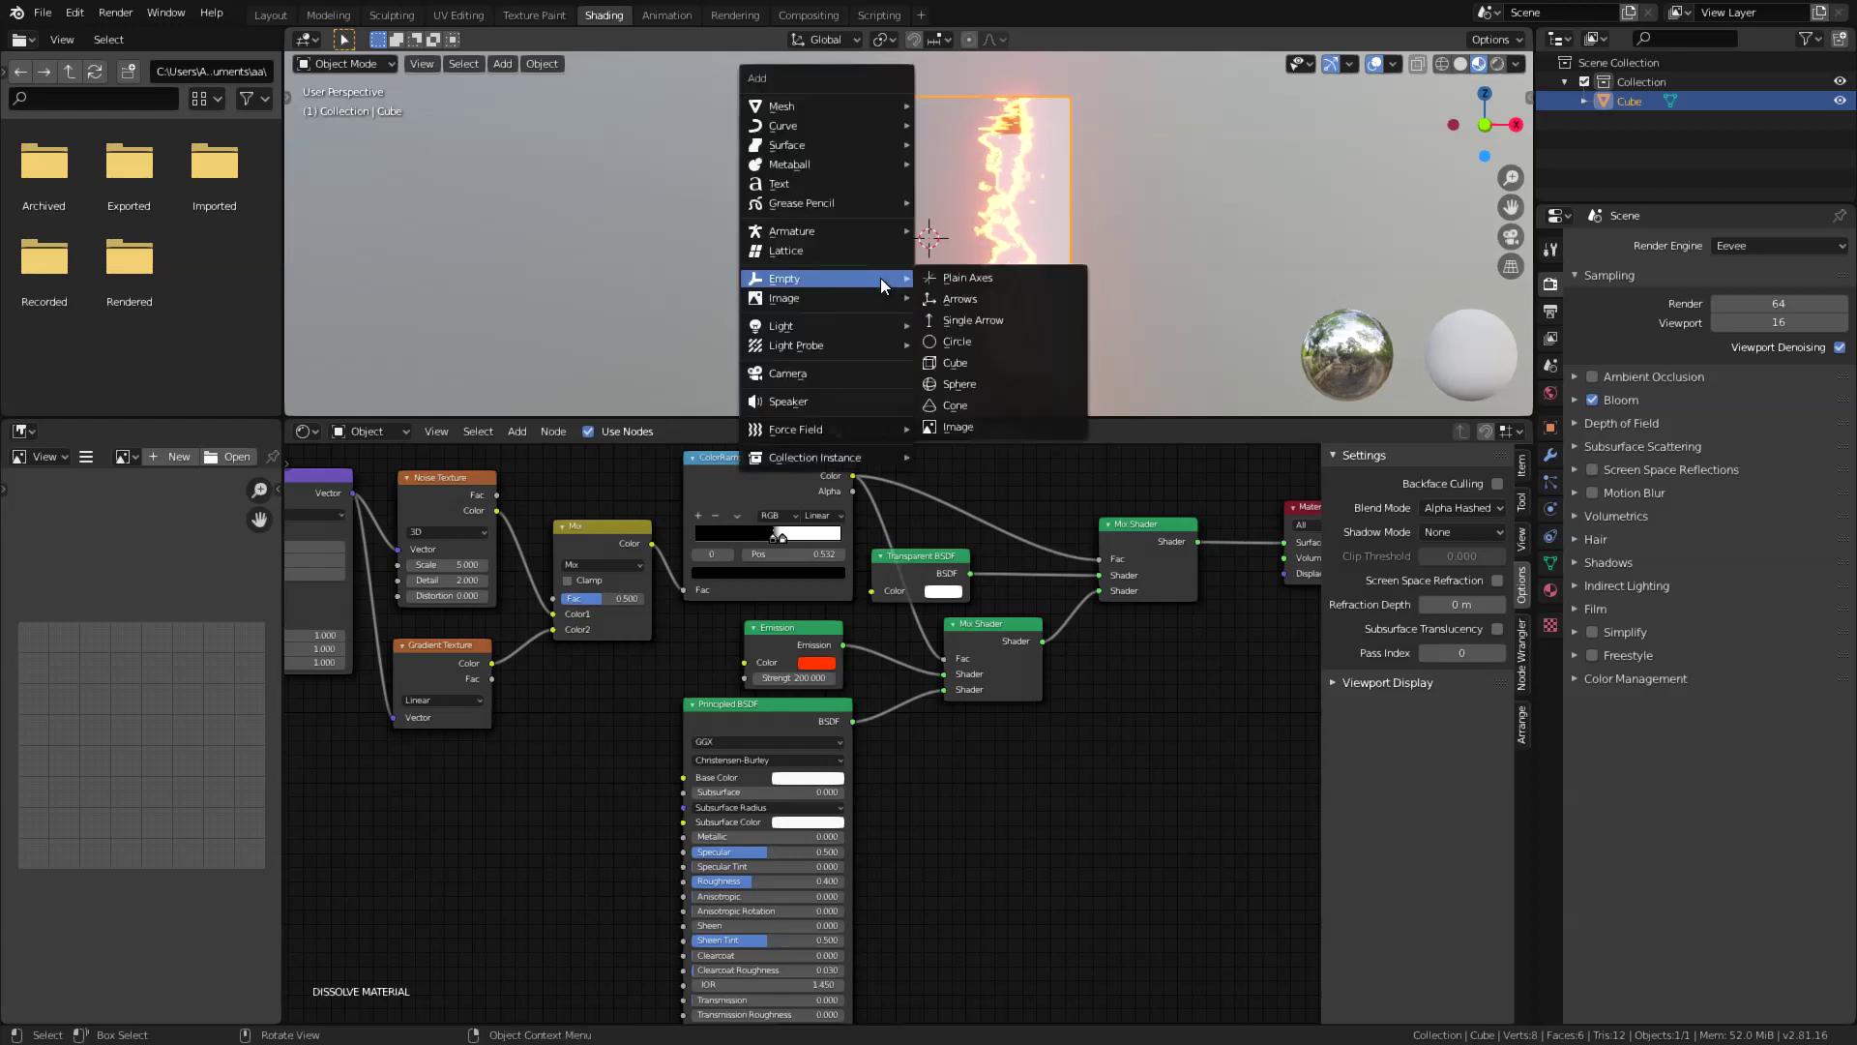
left_click(950, 281)
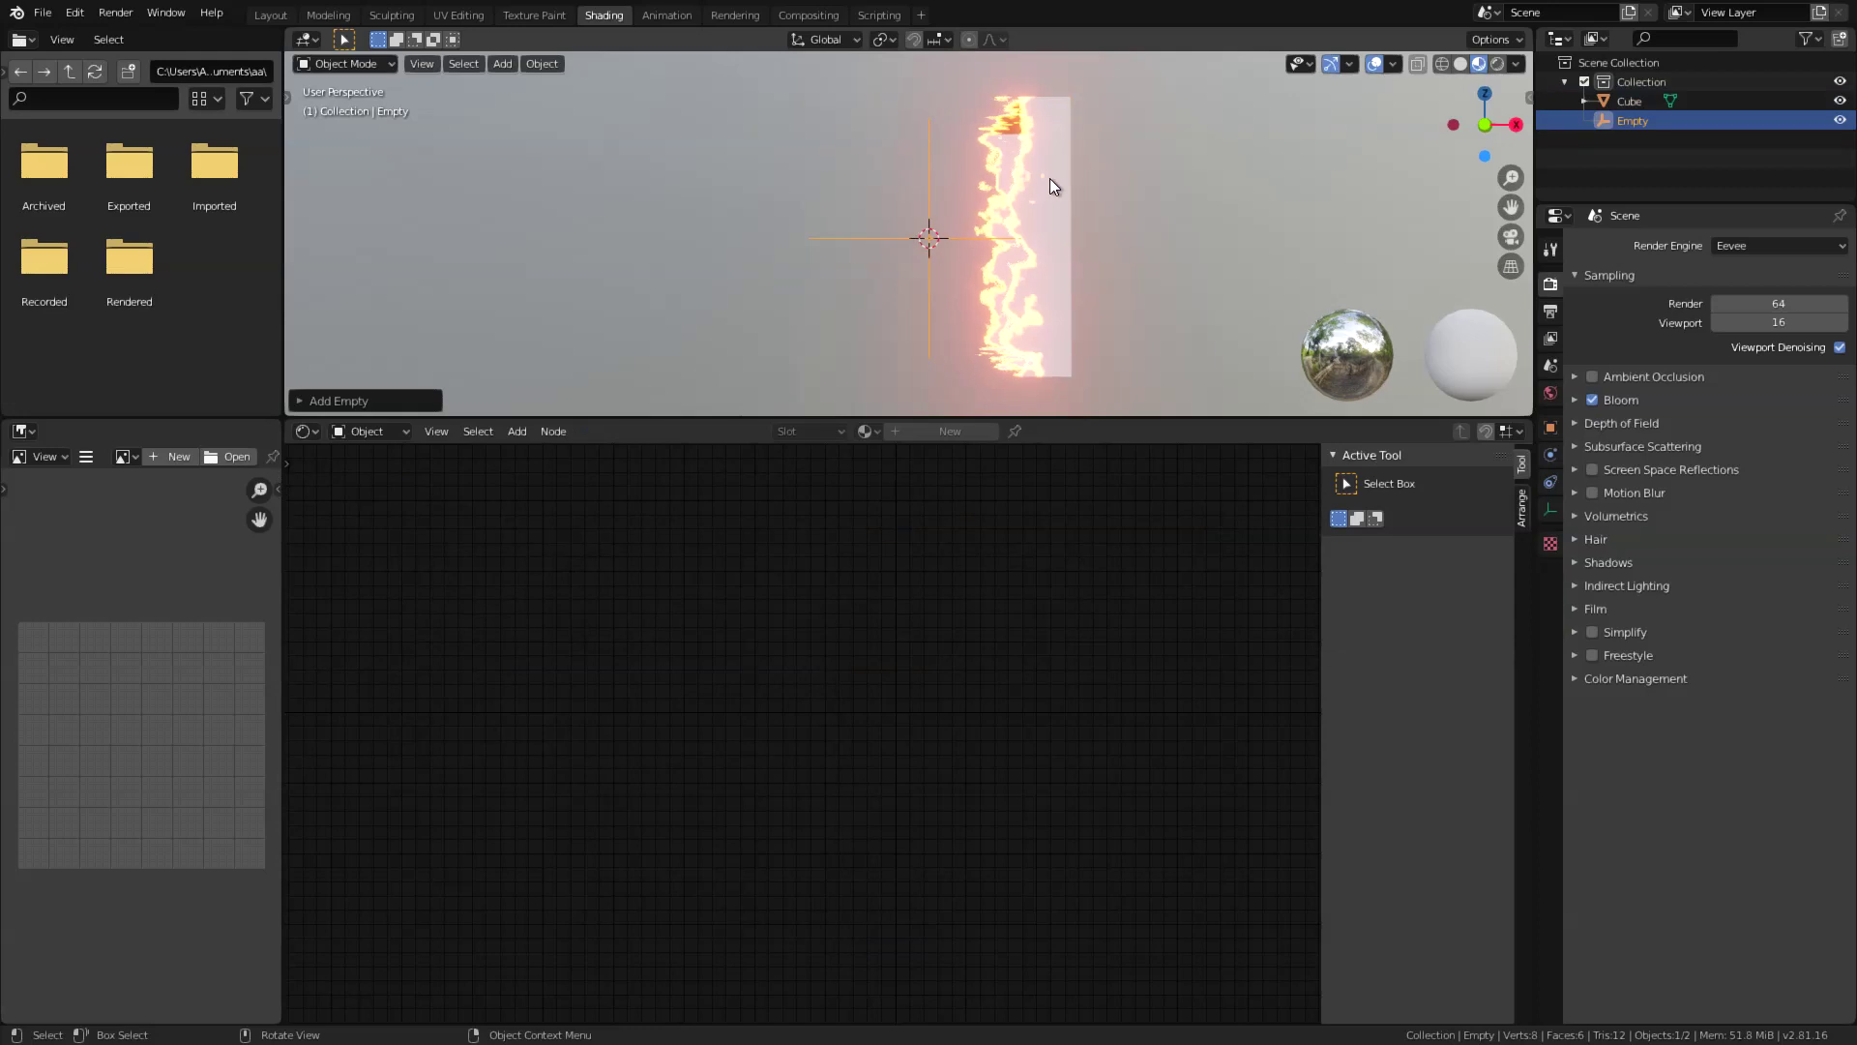
Set the Empty as the reference object of the Texture Coordinate node in the cube's material
left_click(1048, 287)
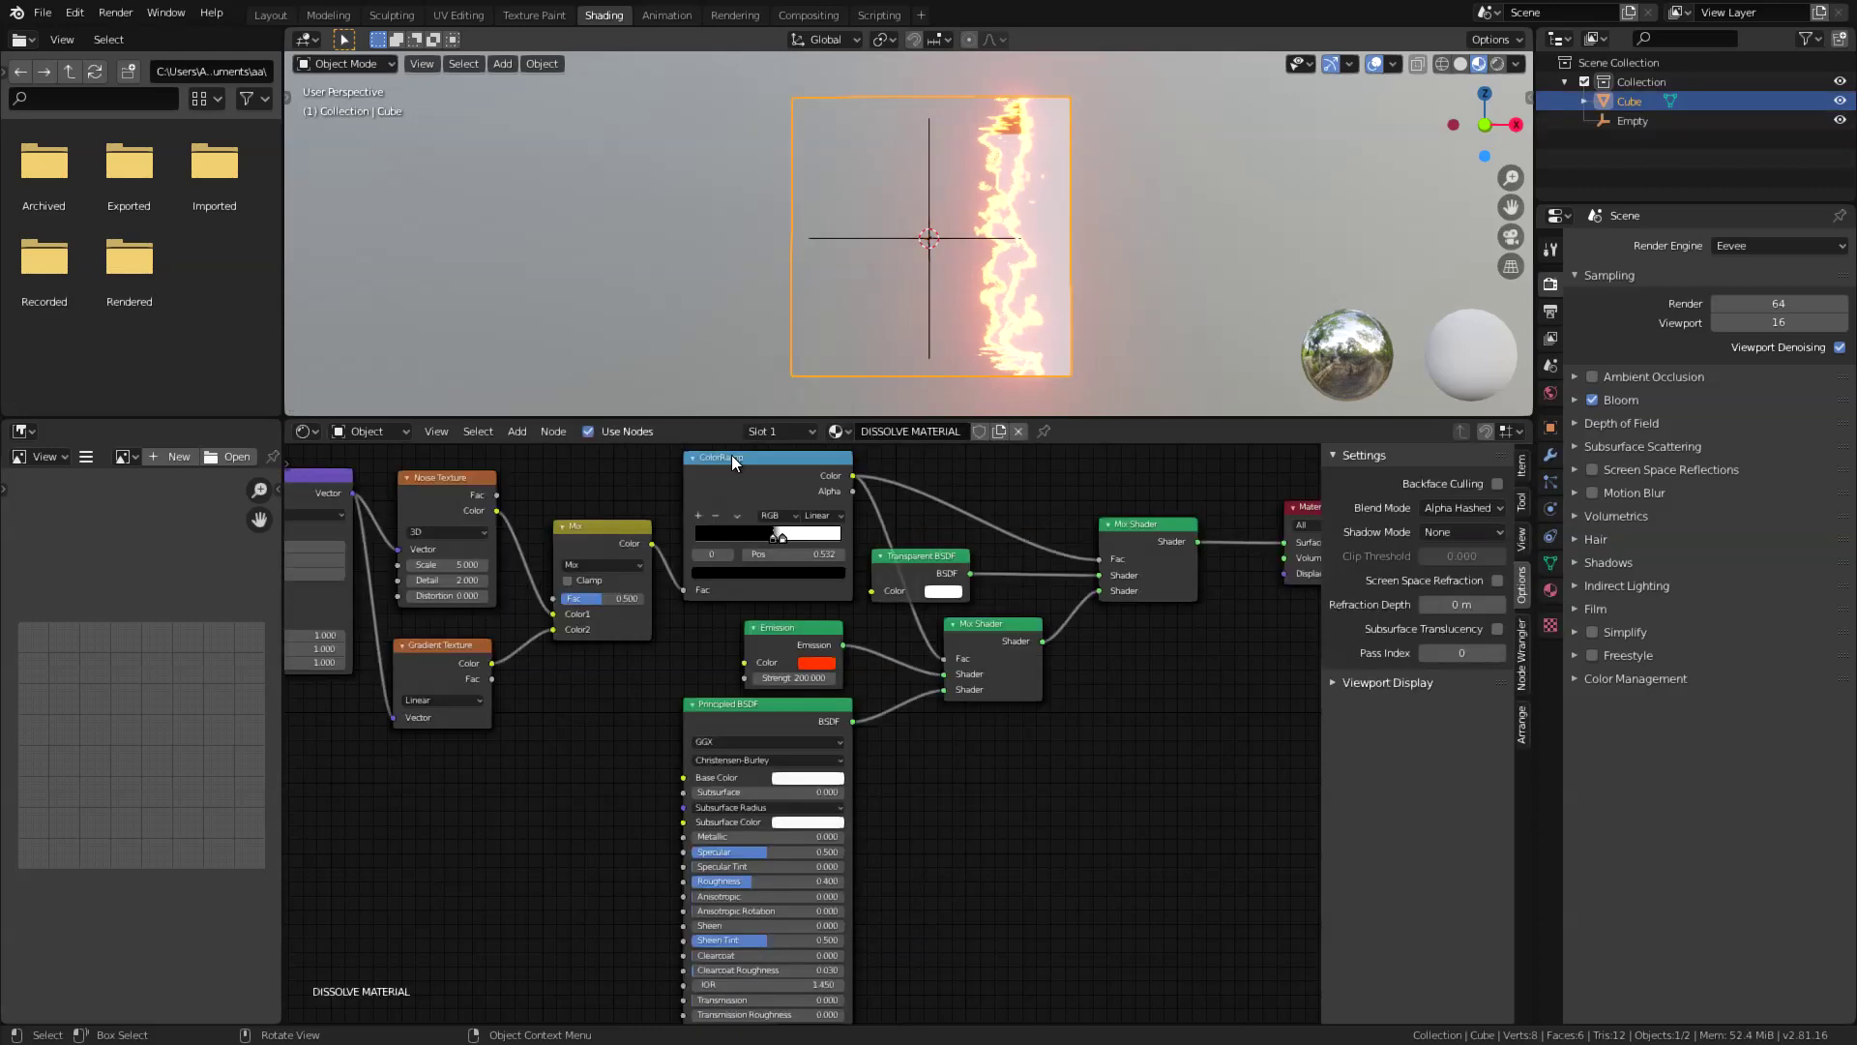
scroll(721, 561, "up", 3)
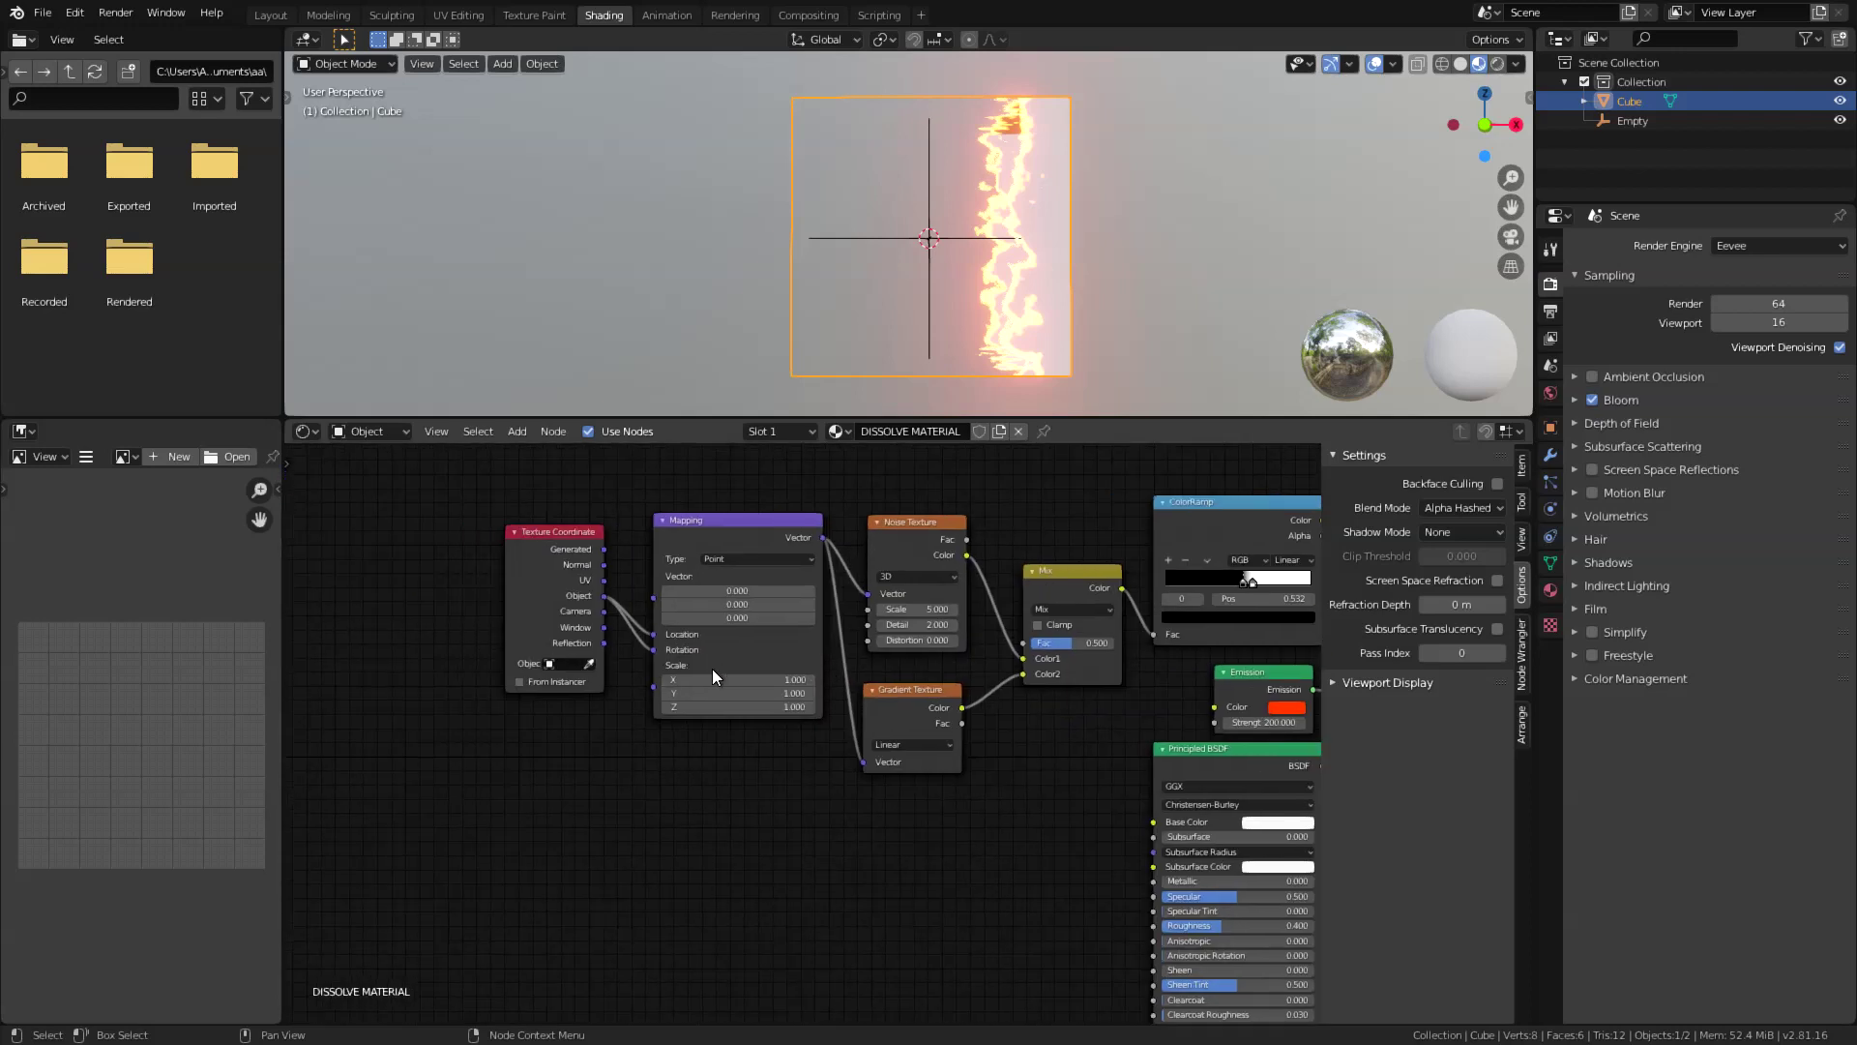
scroll(712, 670, "up", 2)
middle_click_drag(666, 640, 717, 736)
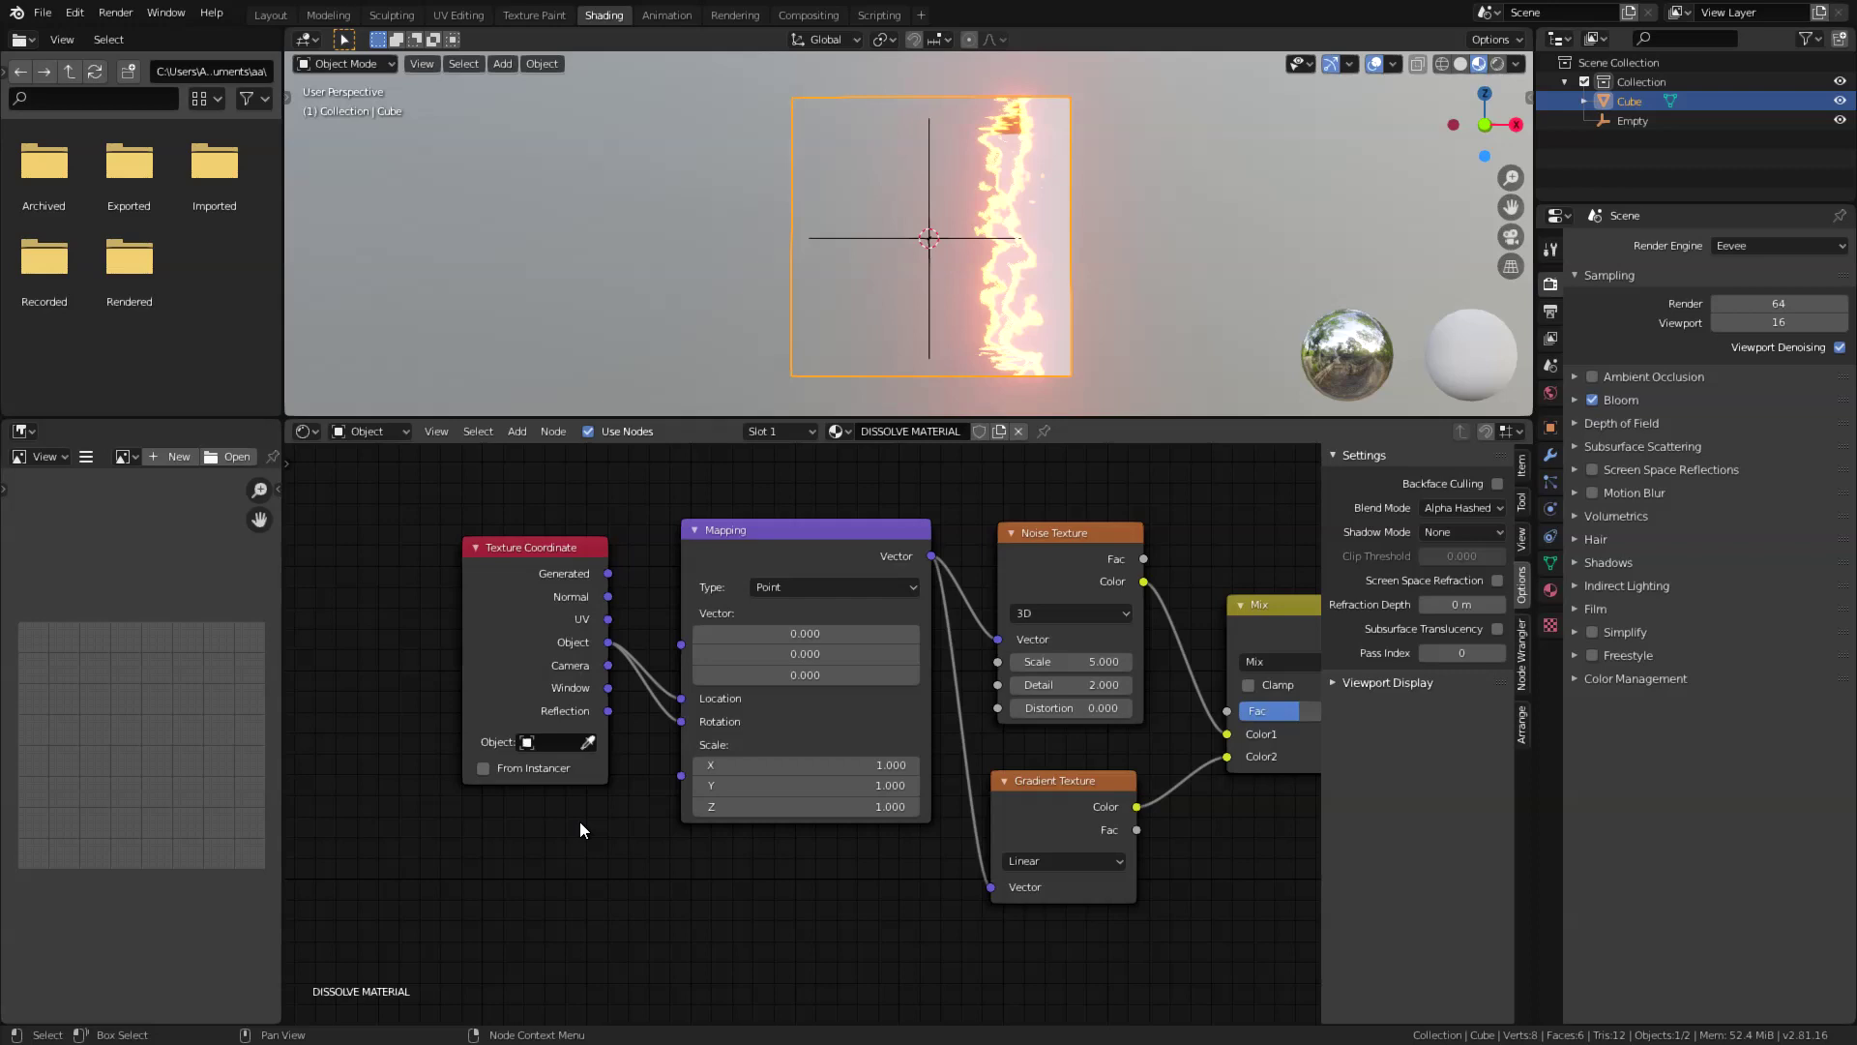
left_click(554, 740)
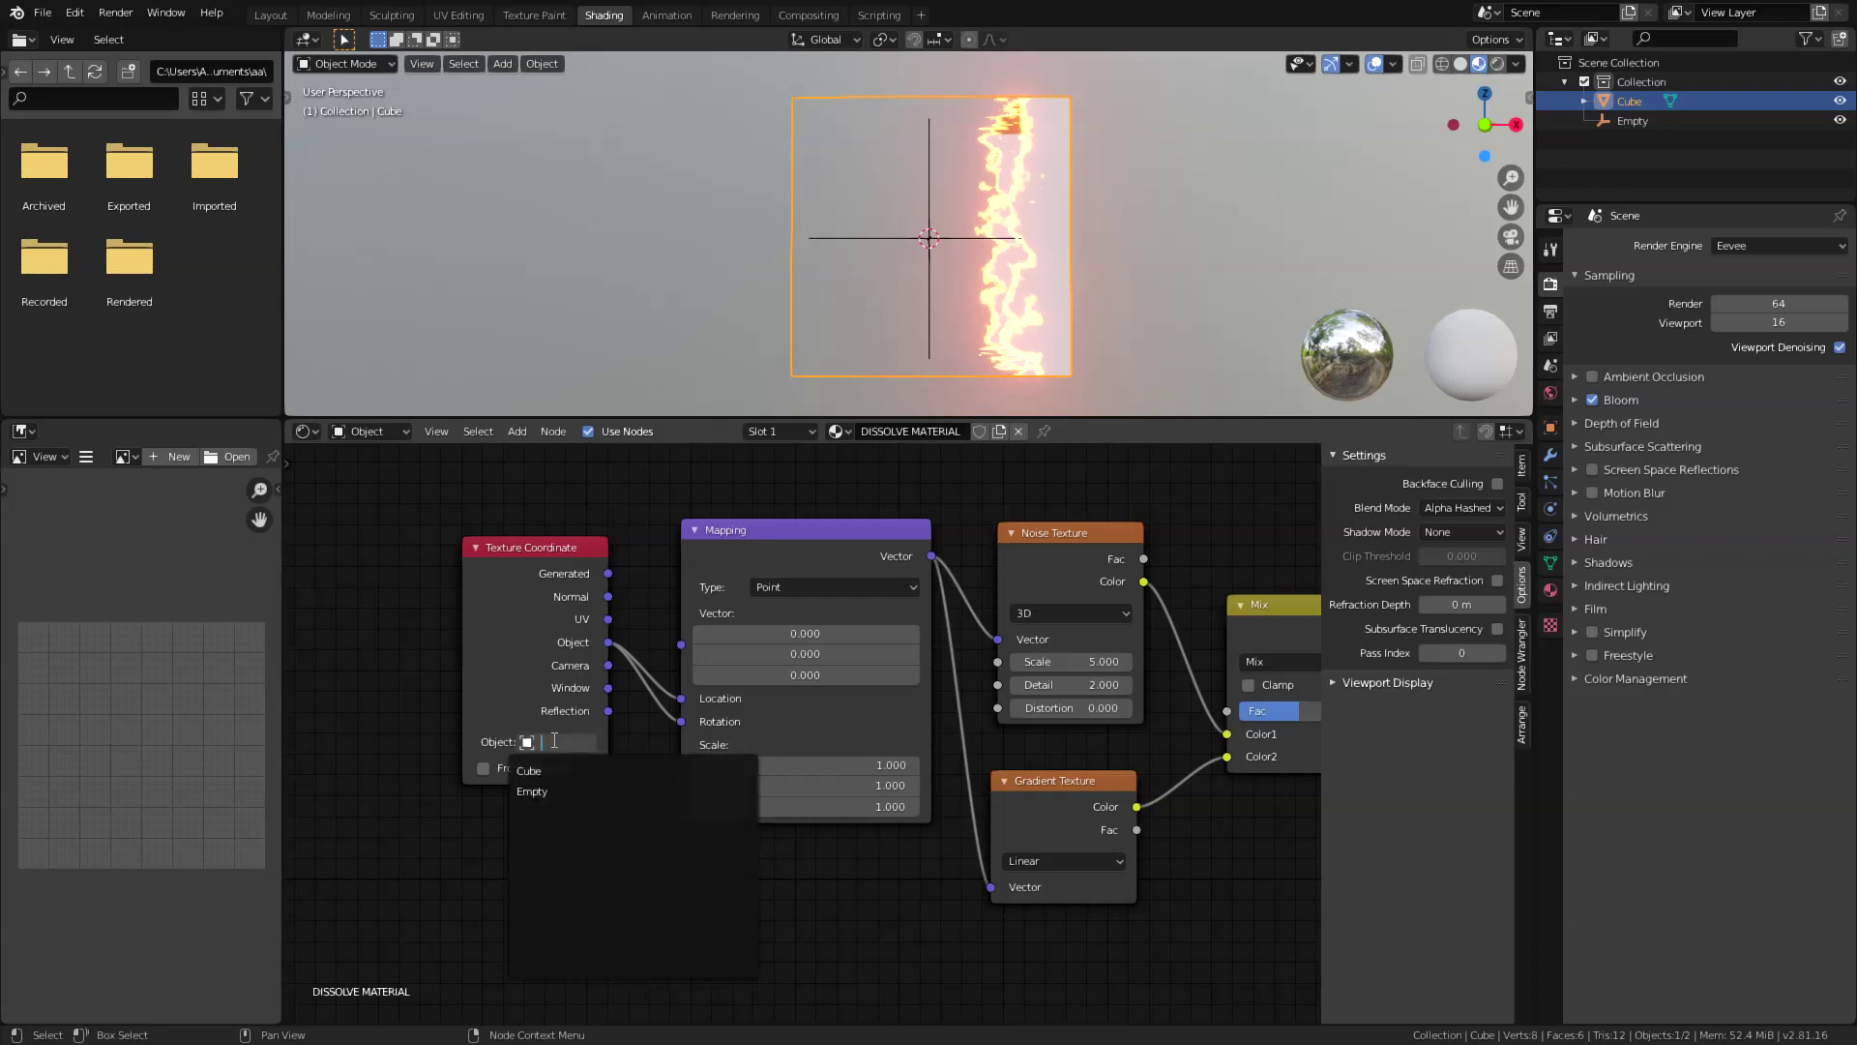
left_click(558, 789)
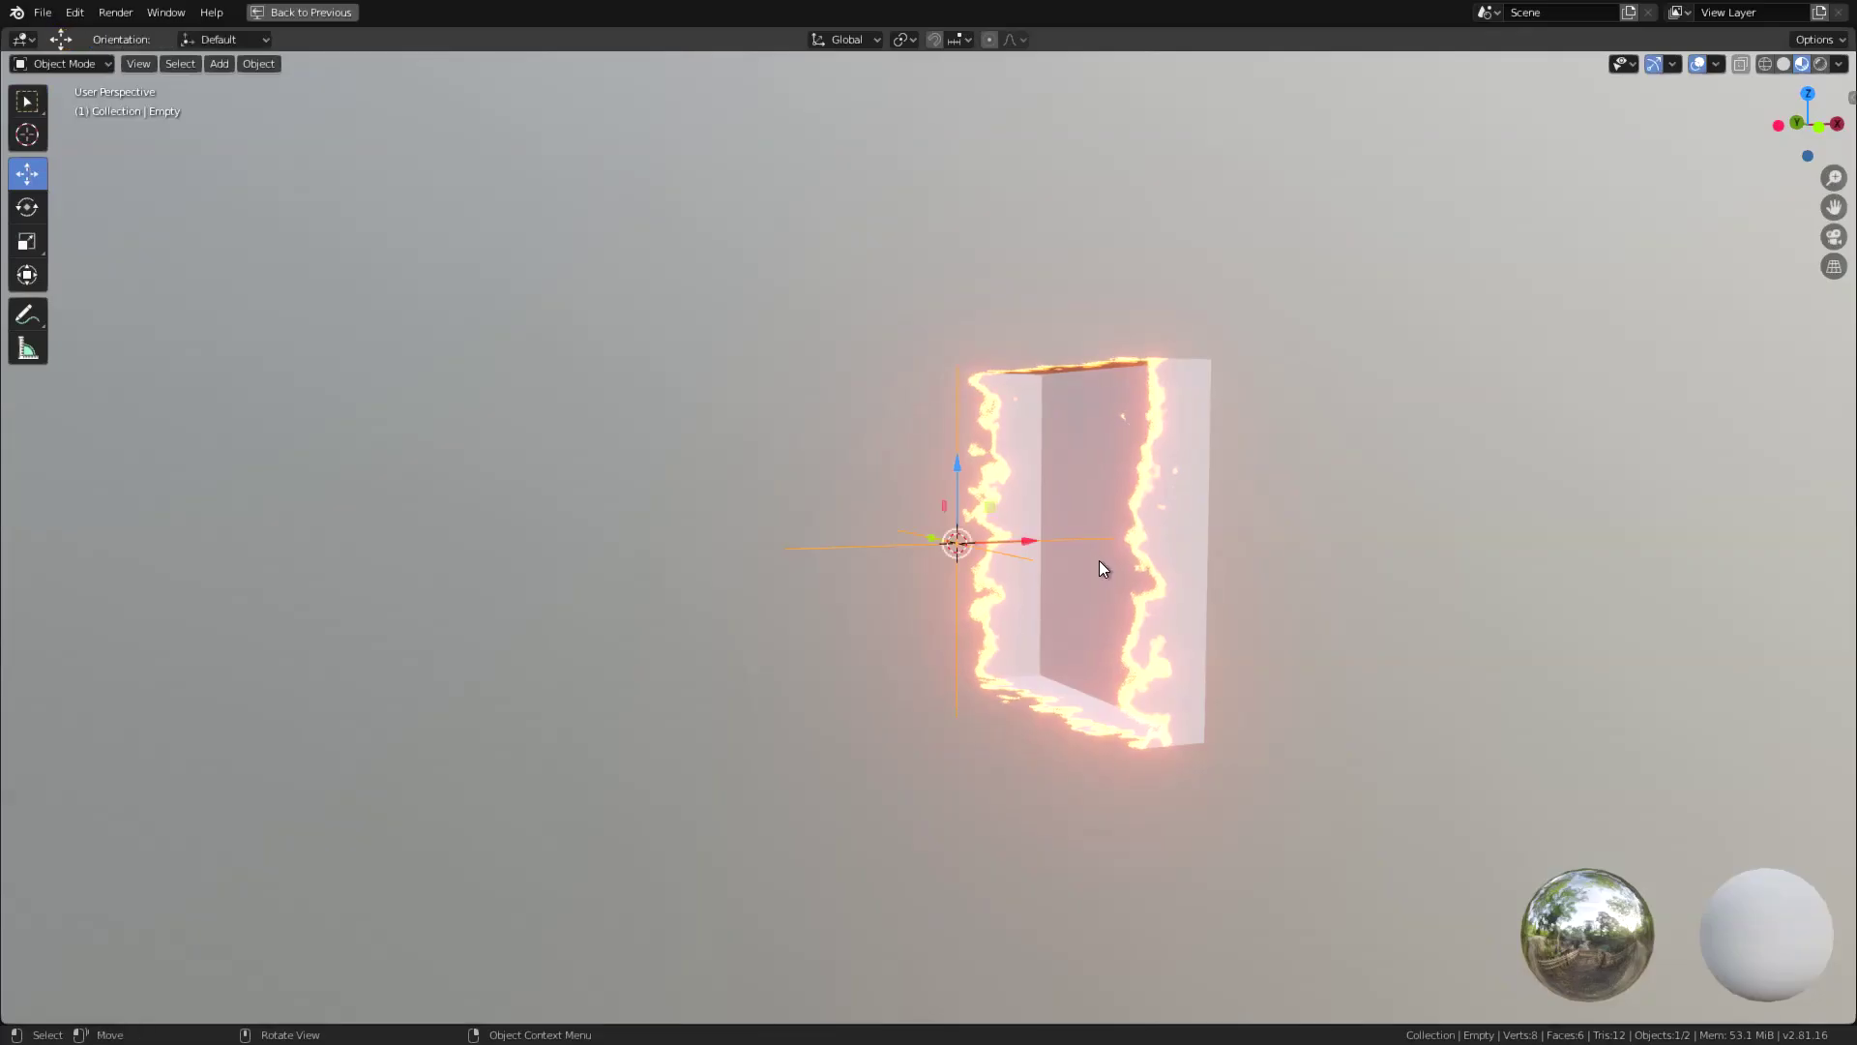
Try moving the Empty along the X axis and rotating it to preview how it controls the dissolve
left_click_drag(1030, 544, 929, 553)
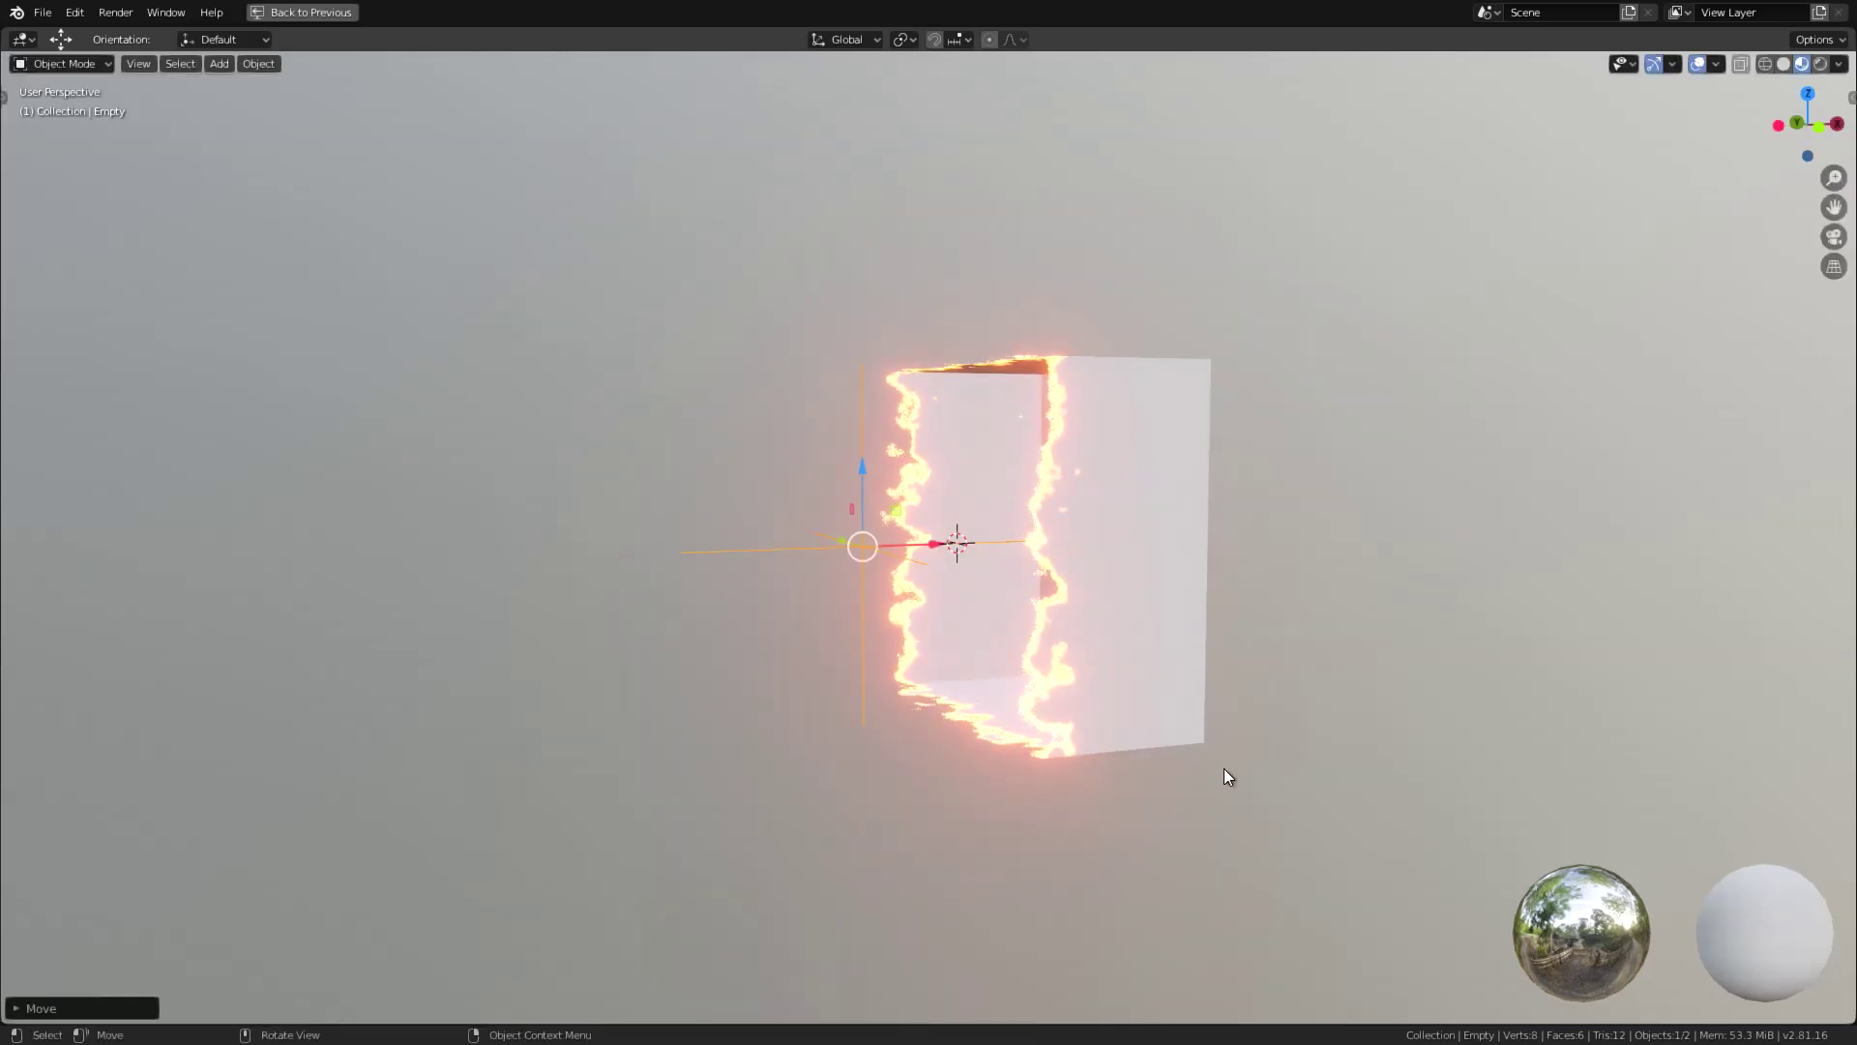
key("r")
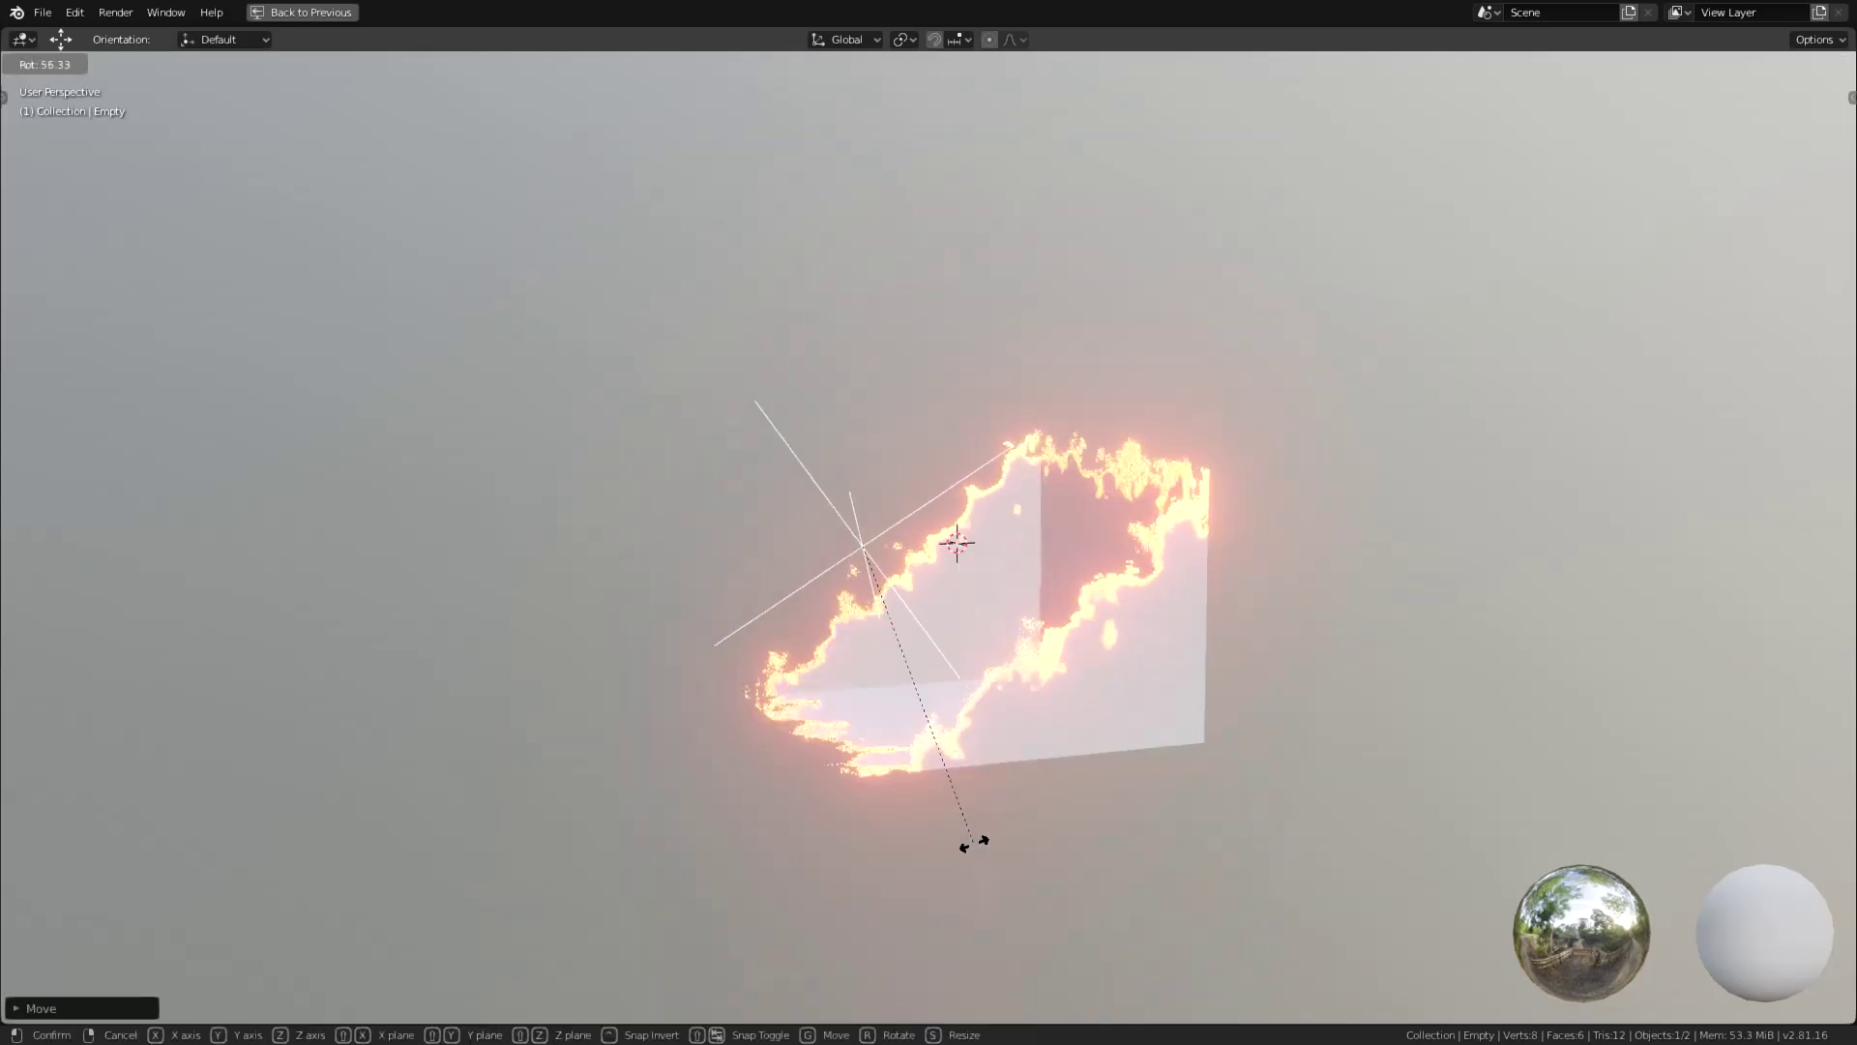
right_click(972, 843)
key("r")
left_click(1048, 851)
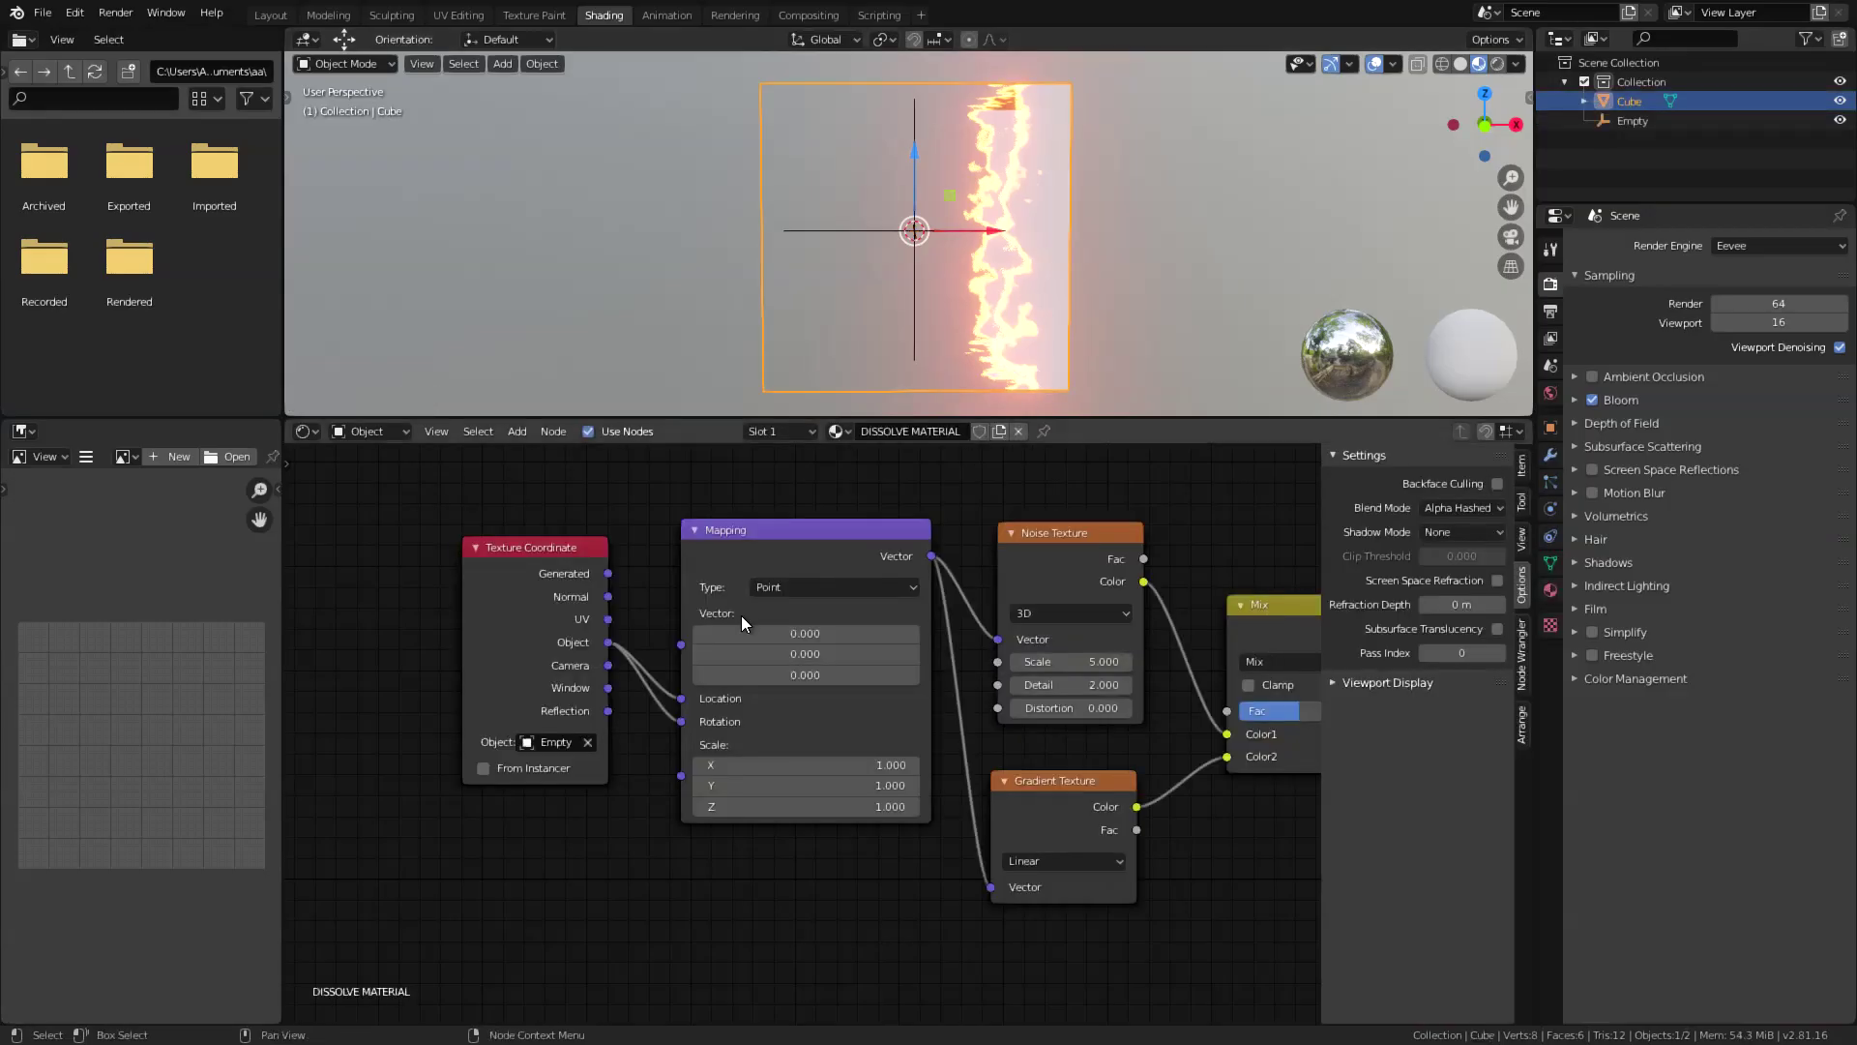
Switch the Noise Texture to 4D and move its Mapping link from the Vector input to the W input
middle_click_drag(1032, 600, 836, 610)
scroll(834, 612, "up", 3)
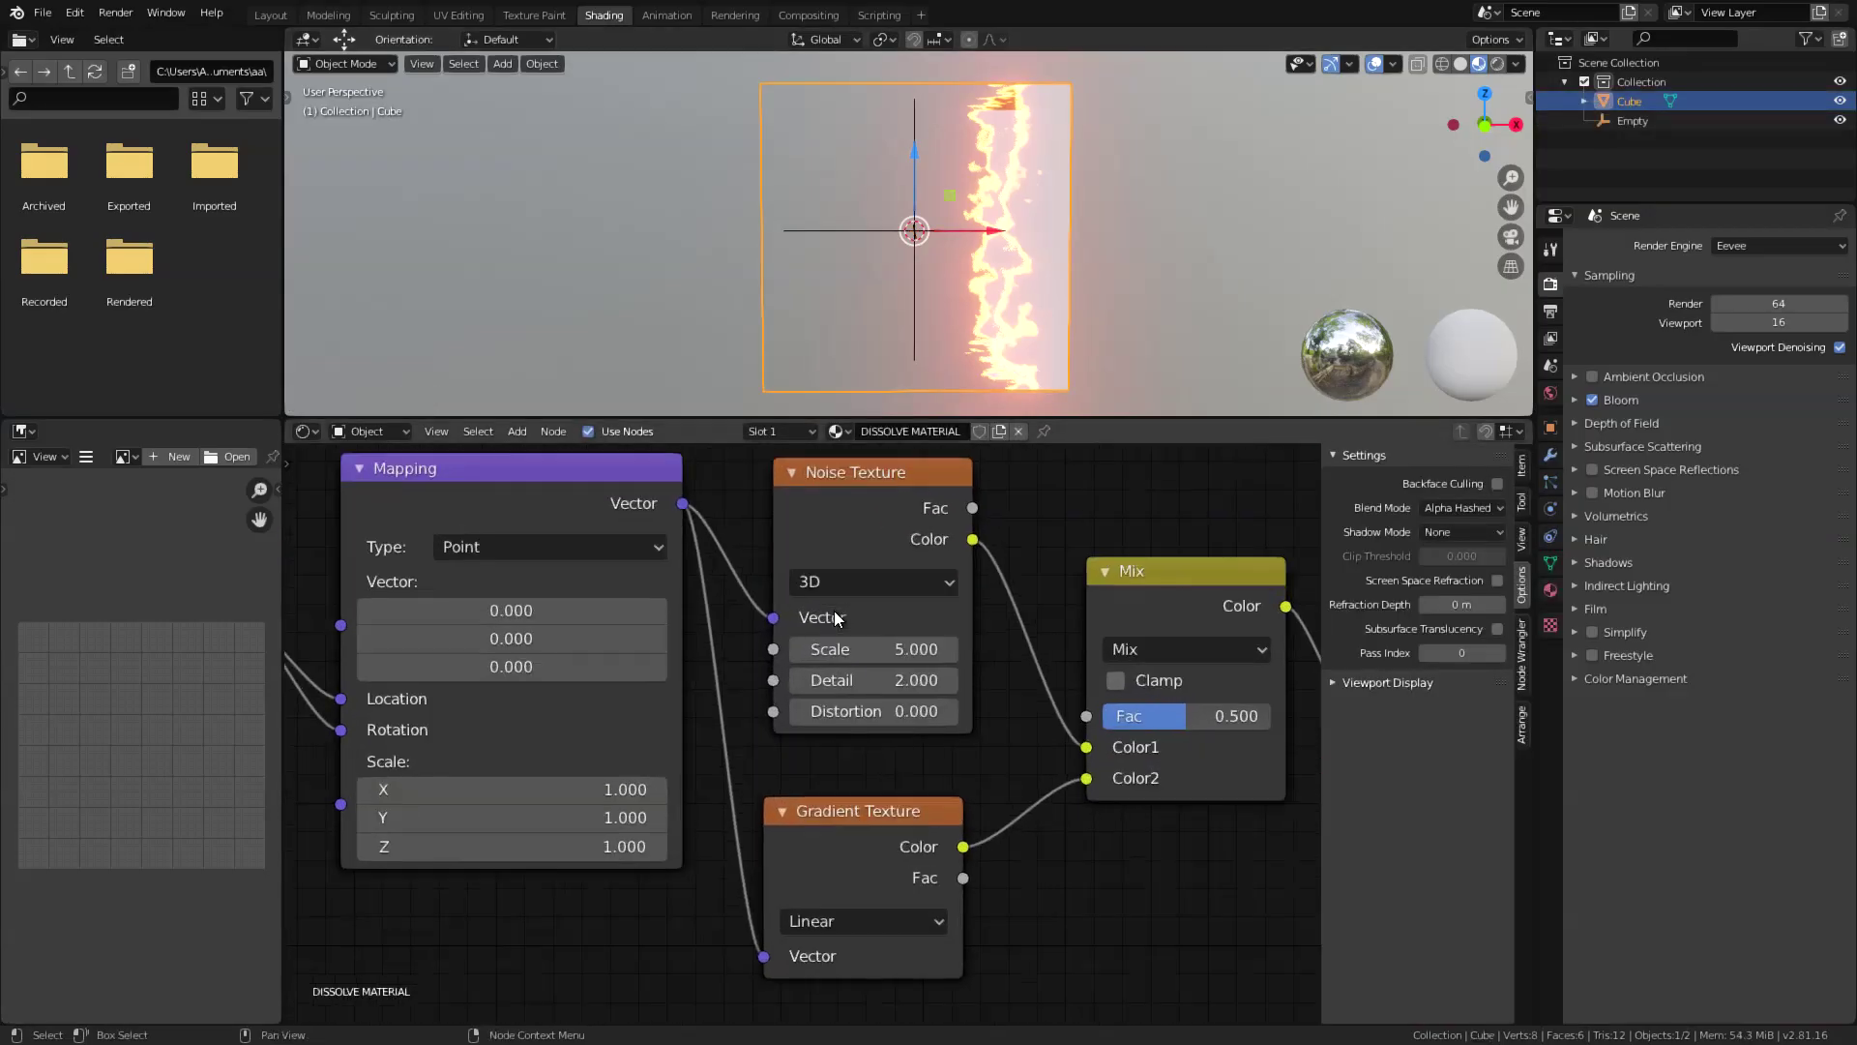
left_click(870, 619)
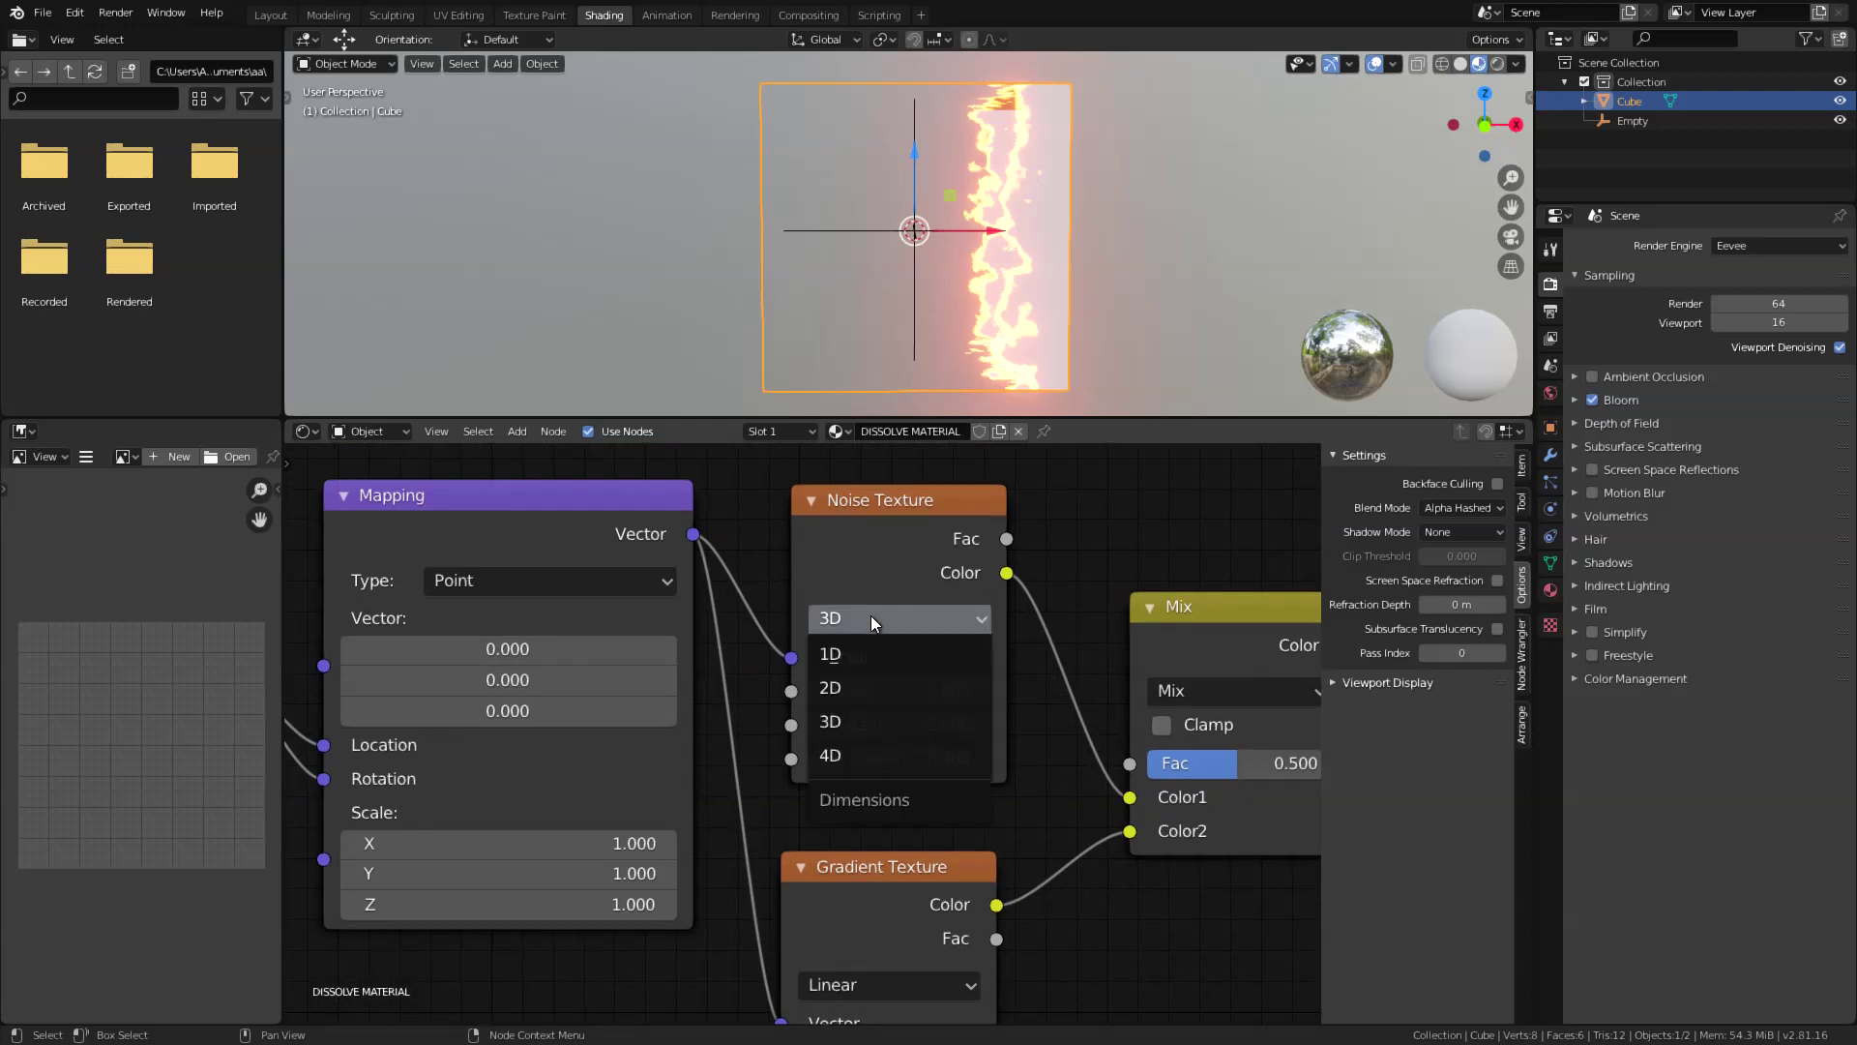
left_click(847, 750)
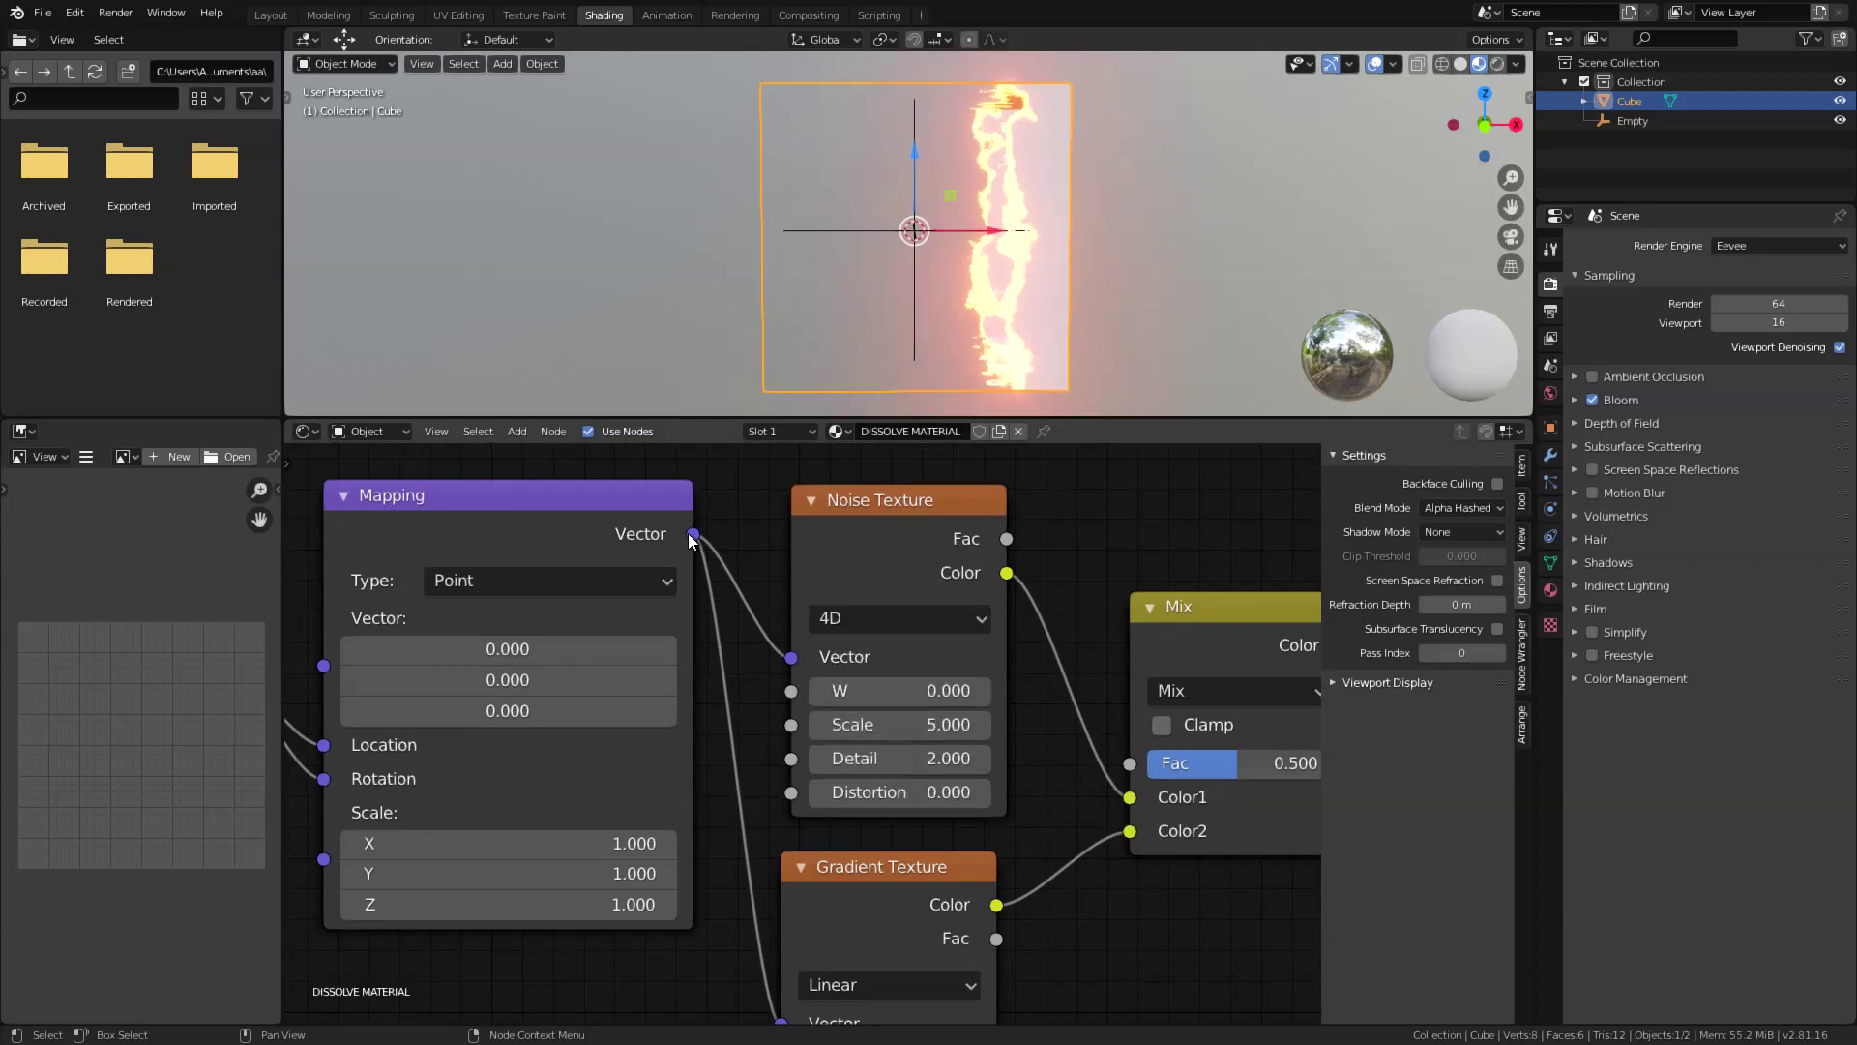
mouse_move(791, 668)
left_mouse_down()
mouse_move(773, 669)
mouse_move(791, 690)
left_mouse_up()
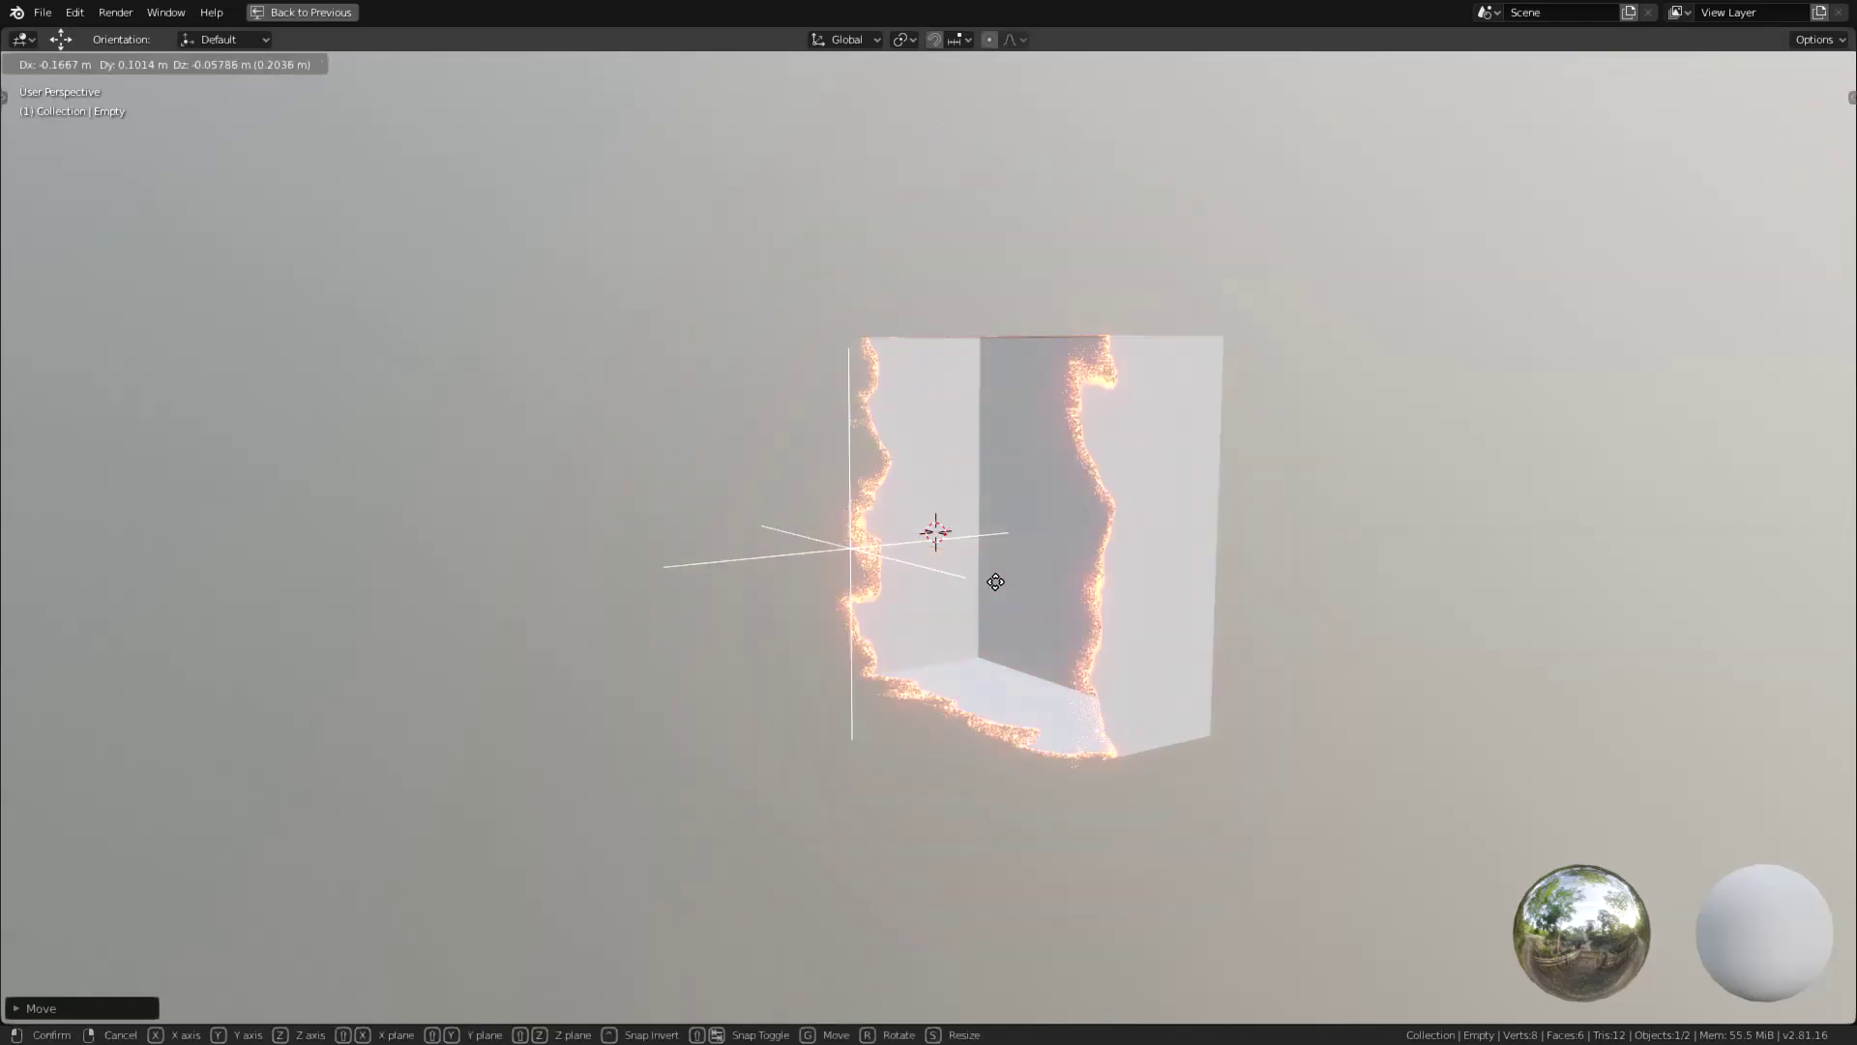
Try moving the Empty and rotating it freely to test the dissolve with the 4D noise
left_click(1103, 571)
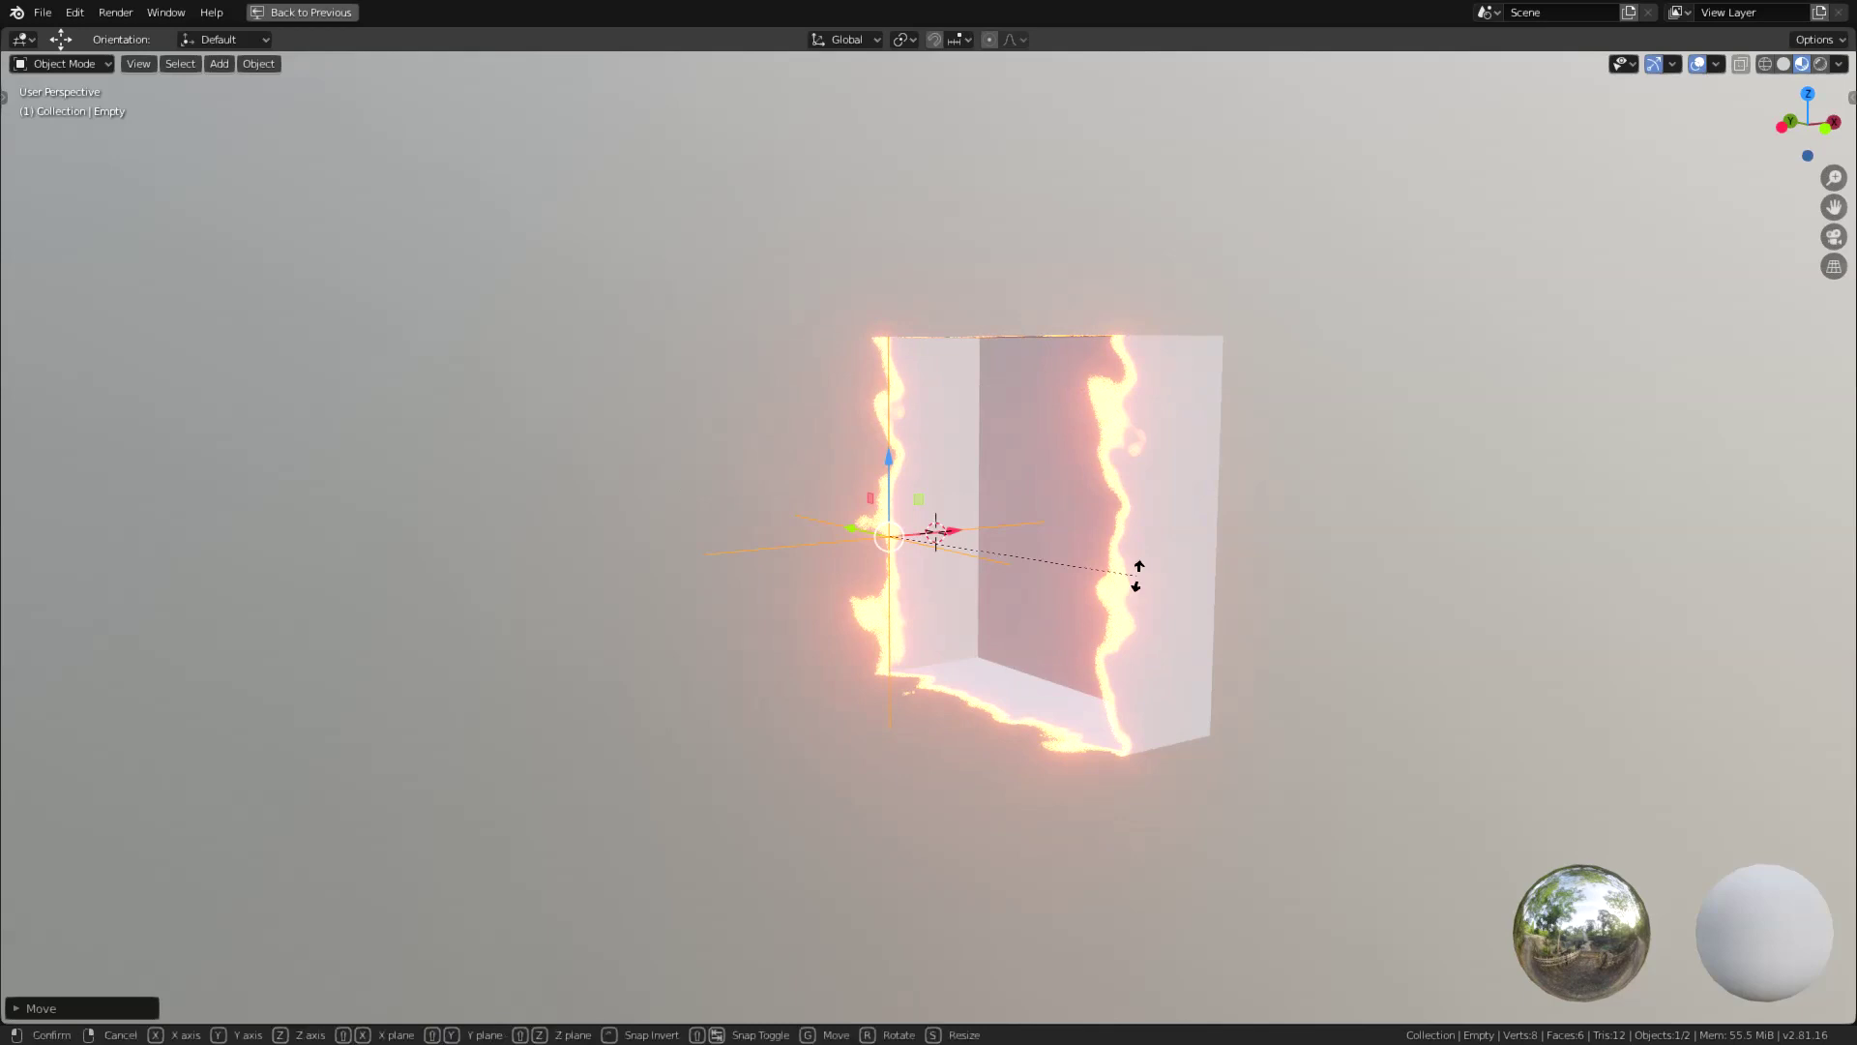
key("r")
key("r")
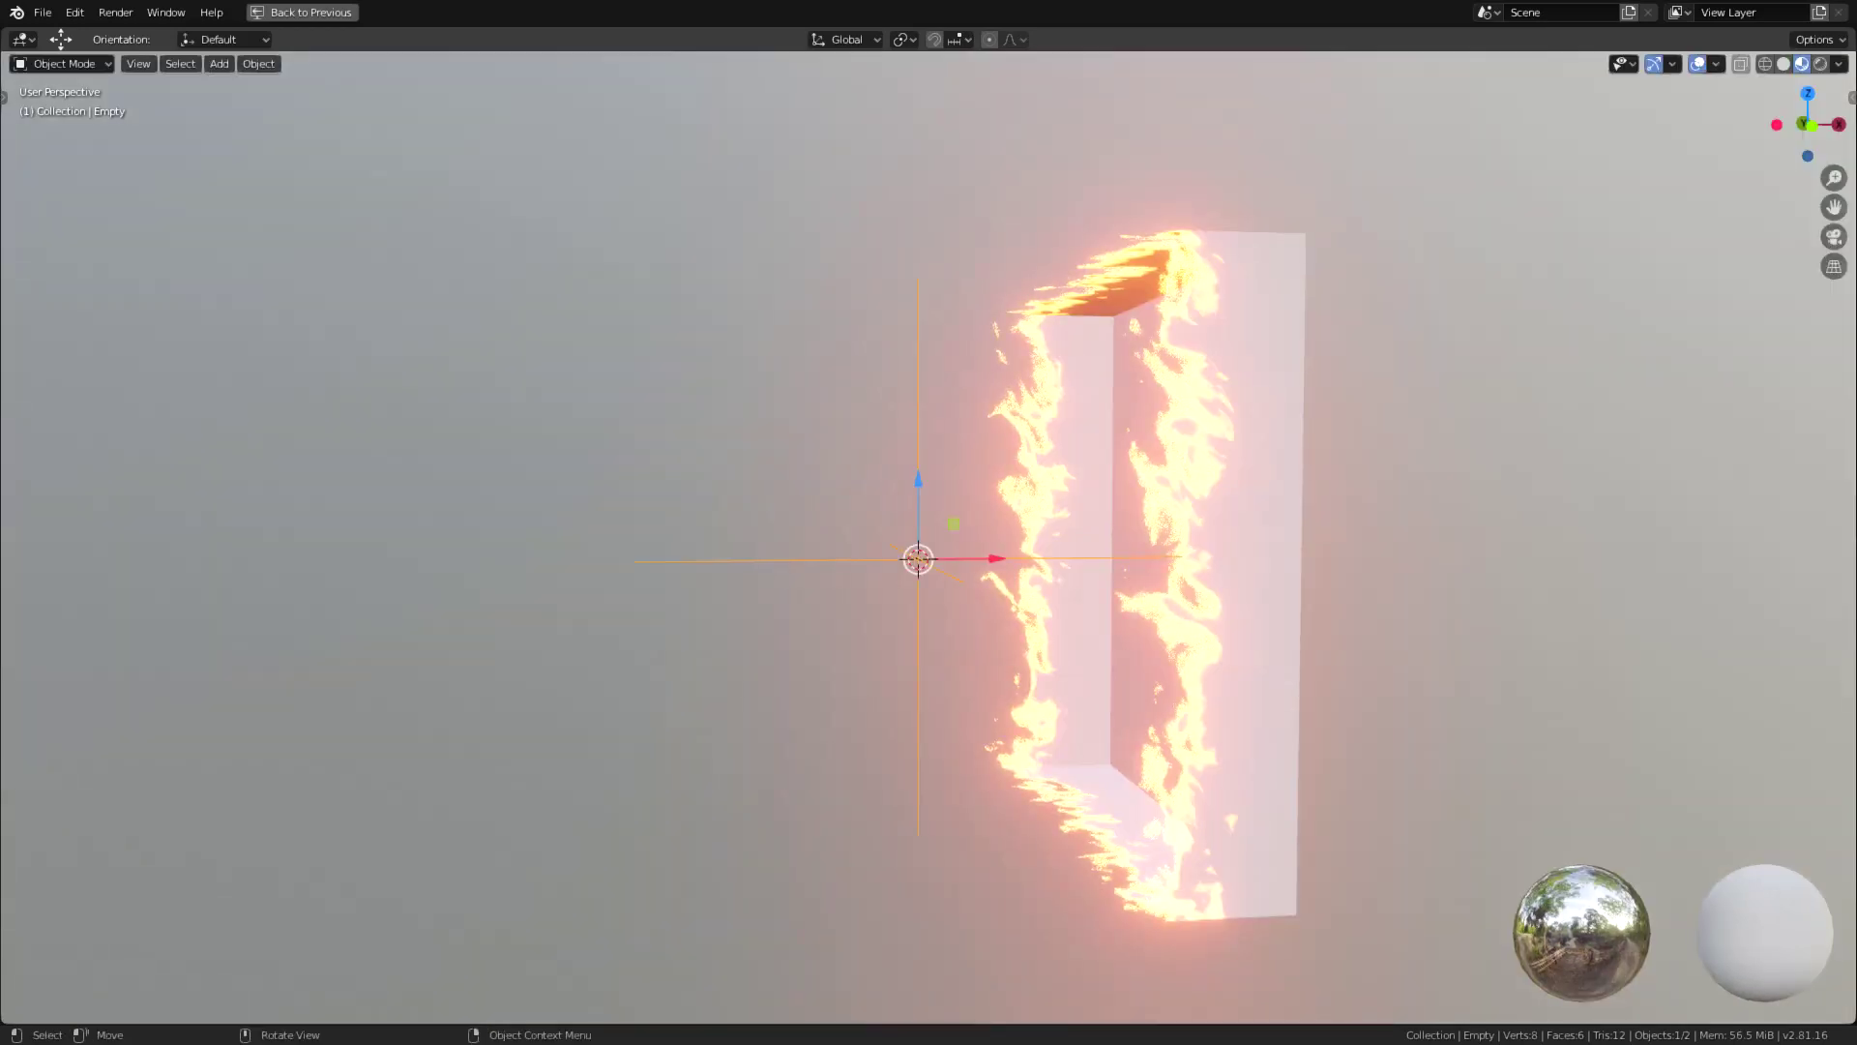
Try scaling the Empty down to almost nothing and moving it along the X axis to sweep the dissolve edge
key("s")
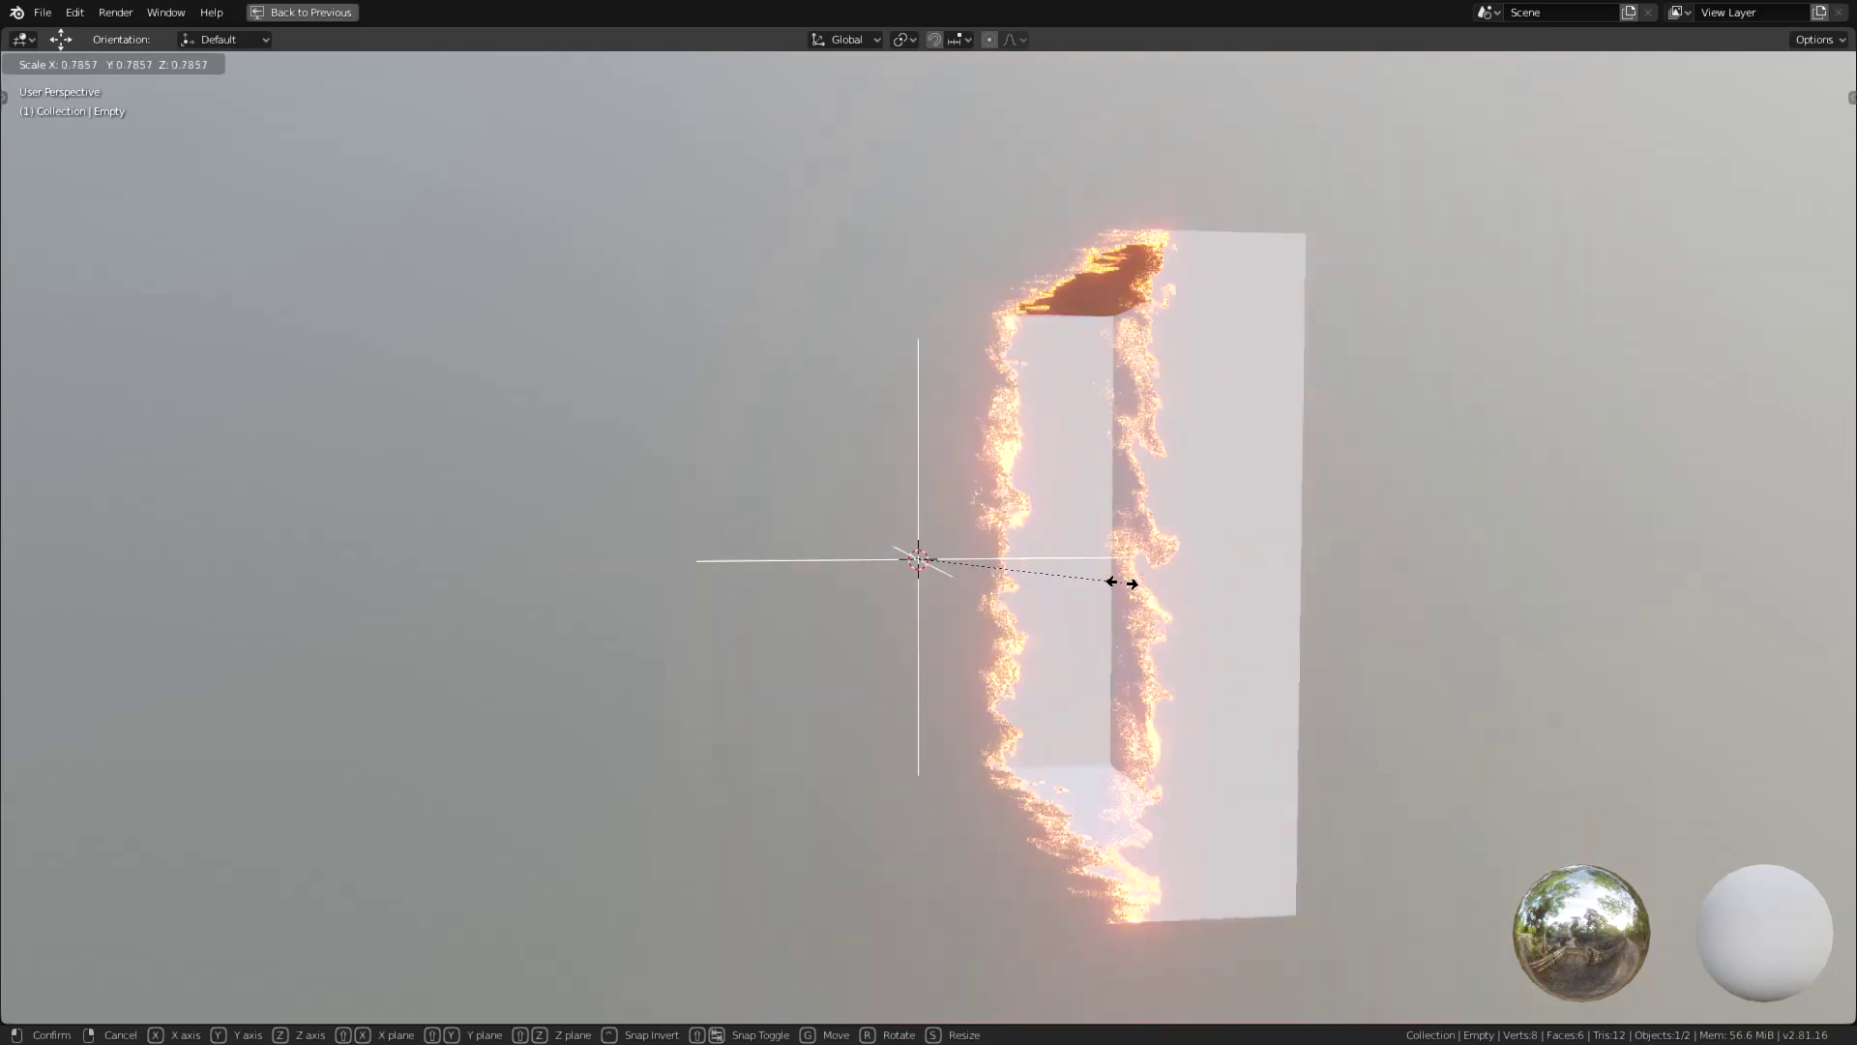
left_click(946, 567)
scroll(940, 582, "down", 3)
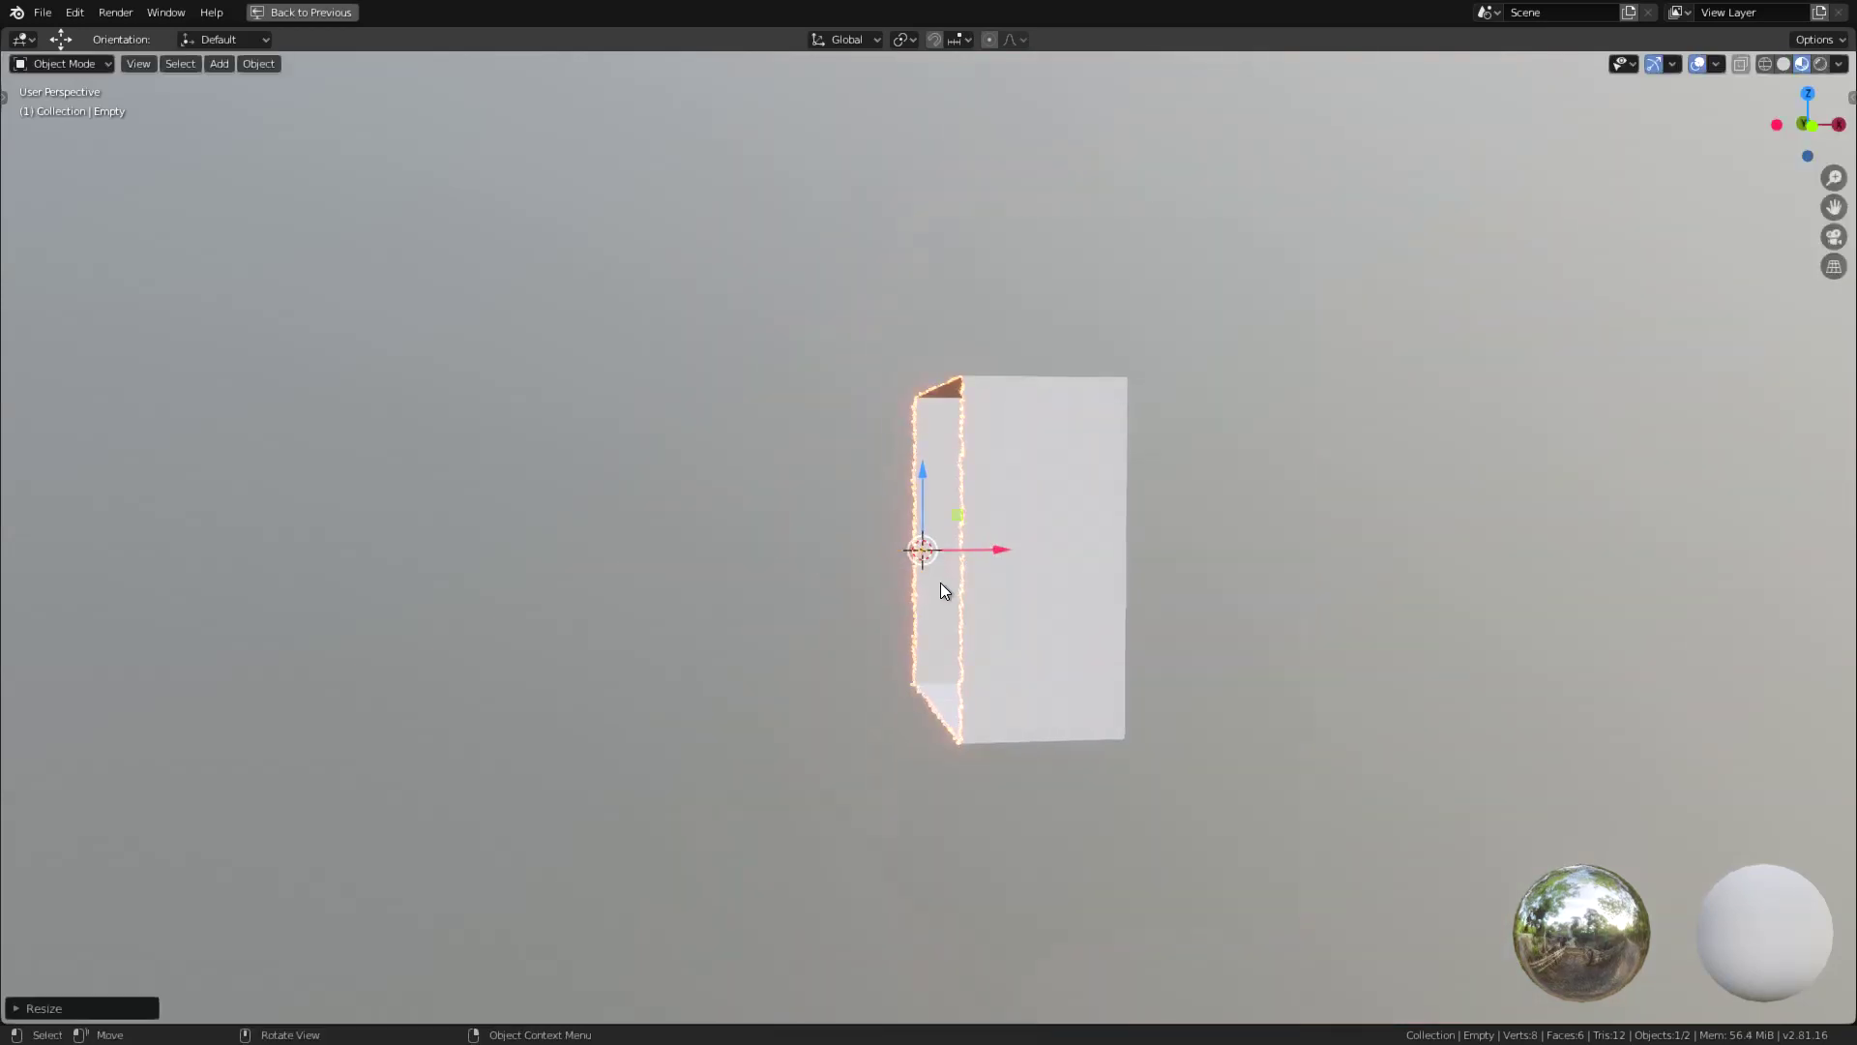
key("g")
key("x")
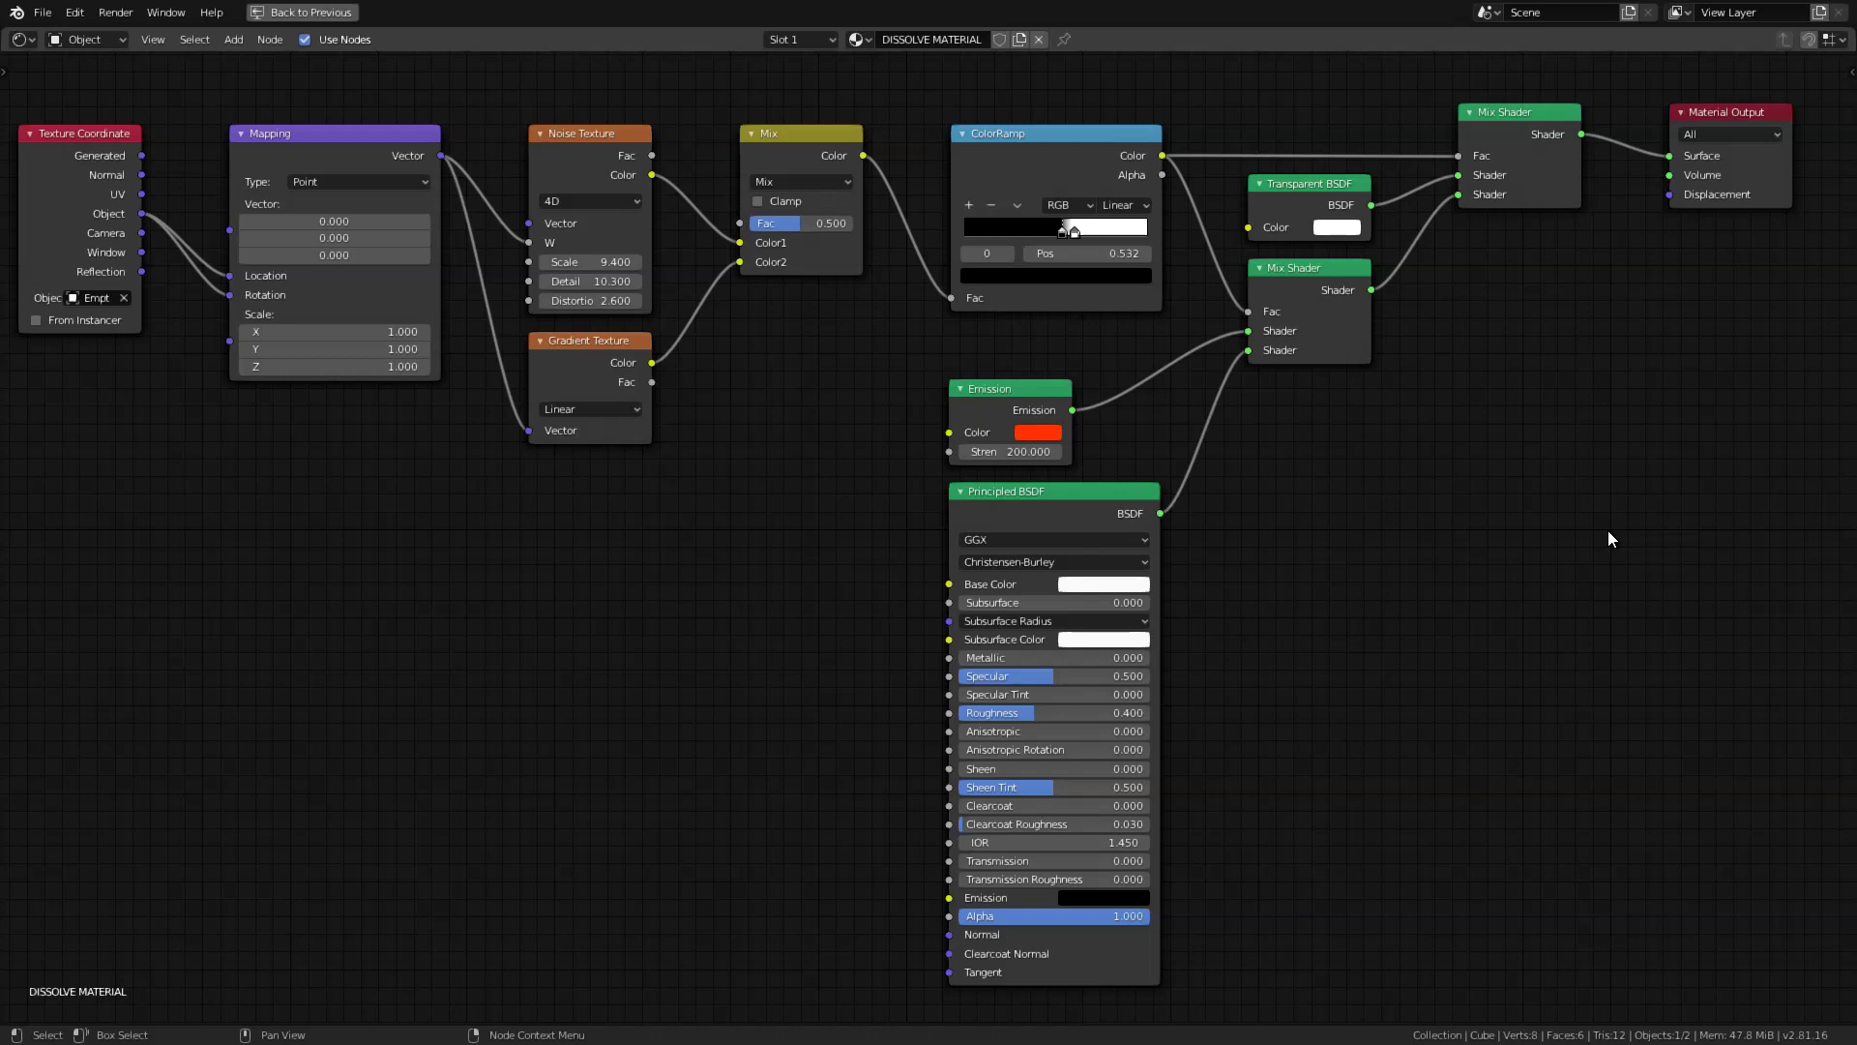
Return to the full Shading layout and delete the cube from the scene
key("ctrl+space")
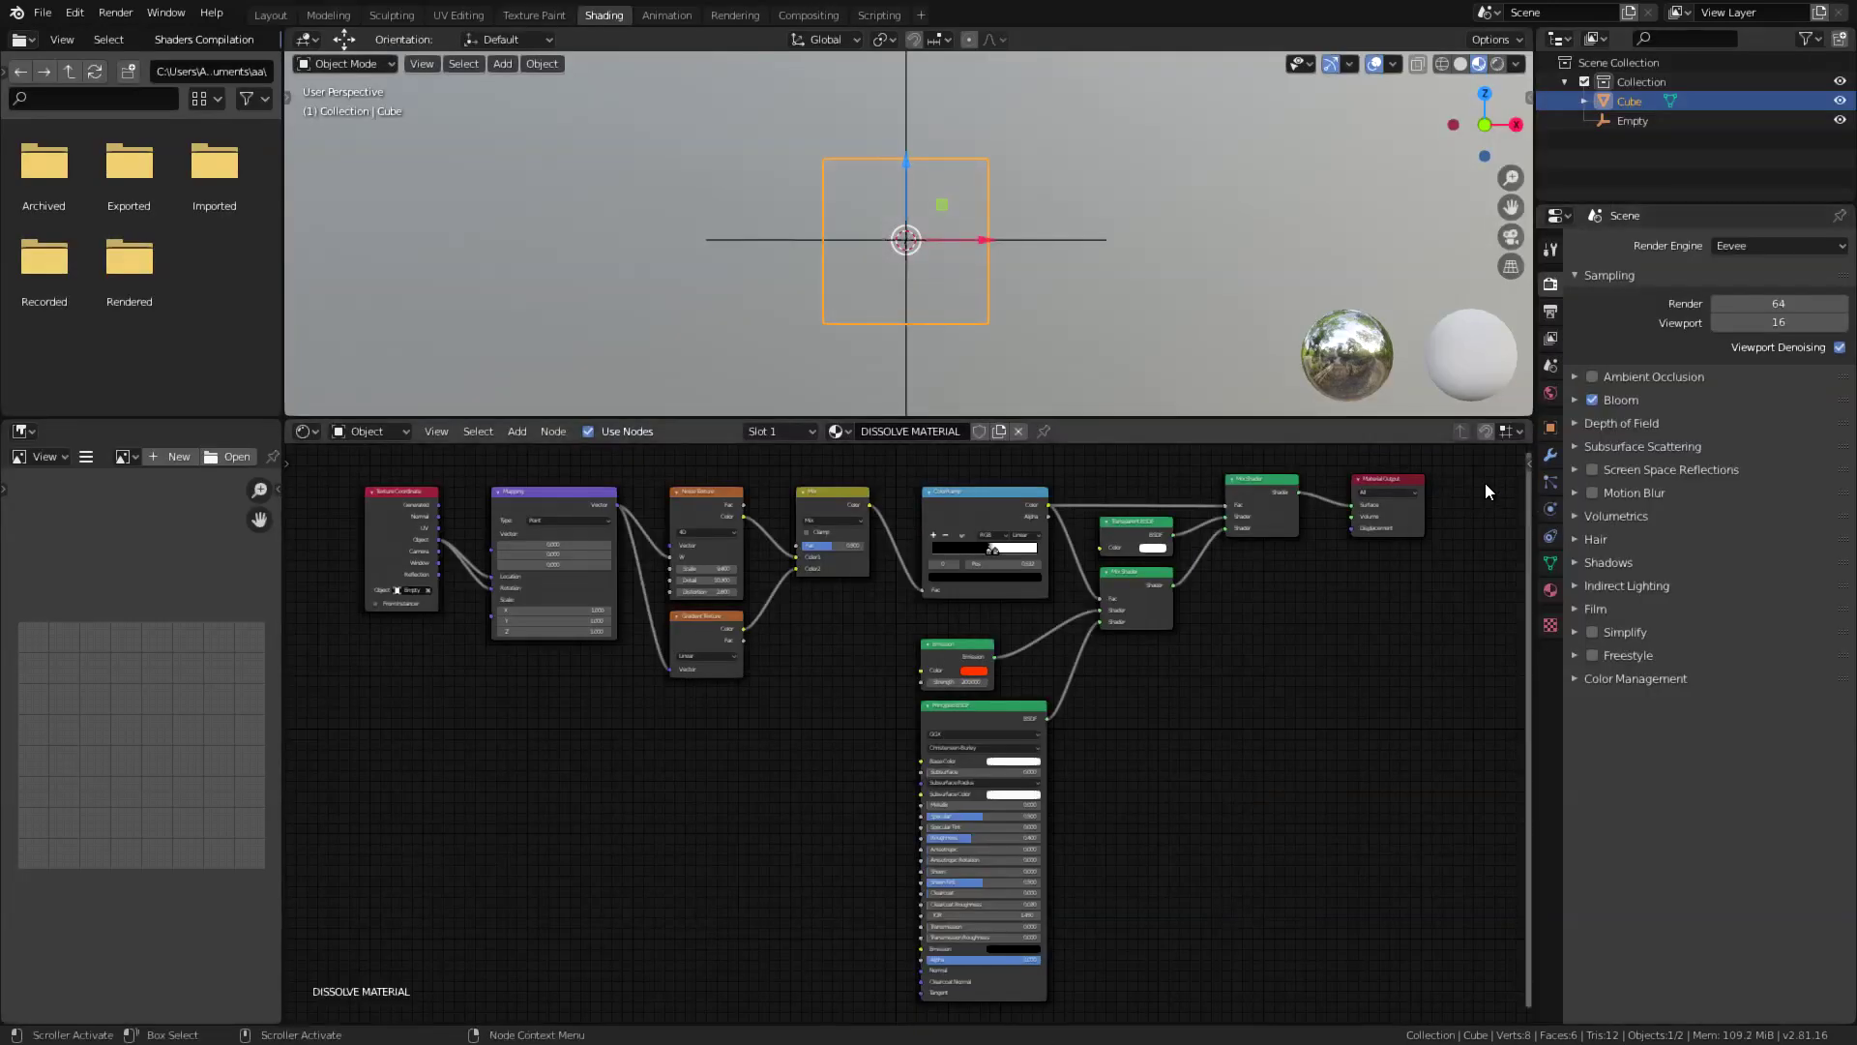
left_click(1020, 331)
left_click(970, 320)
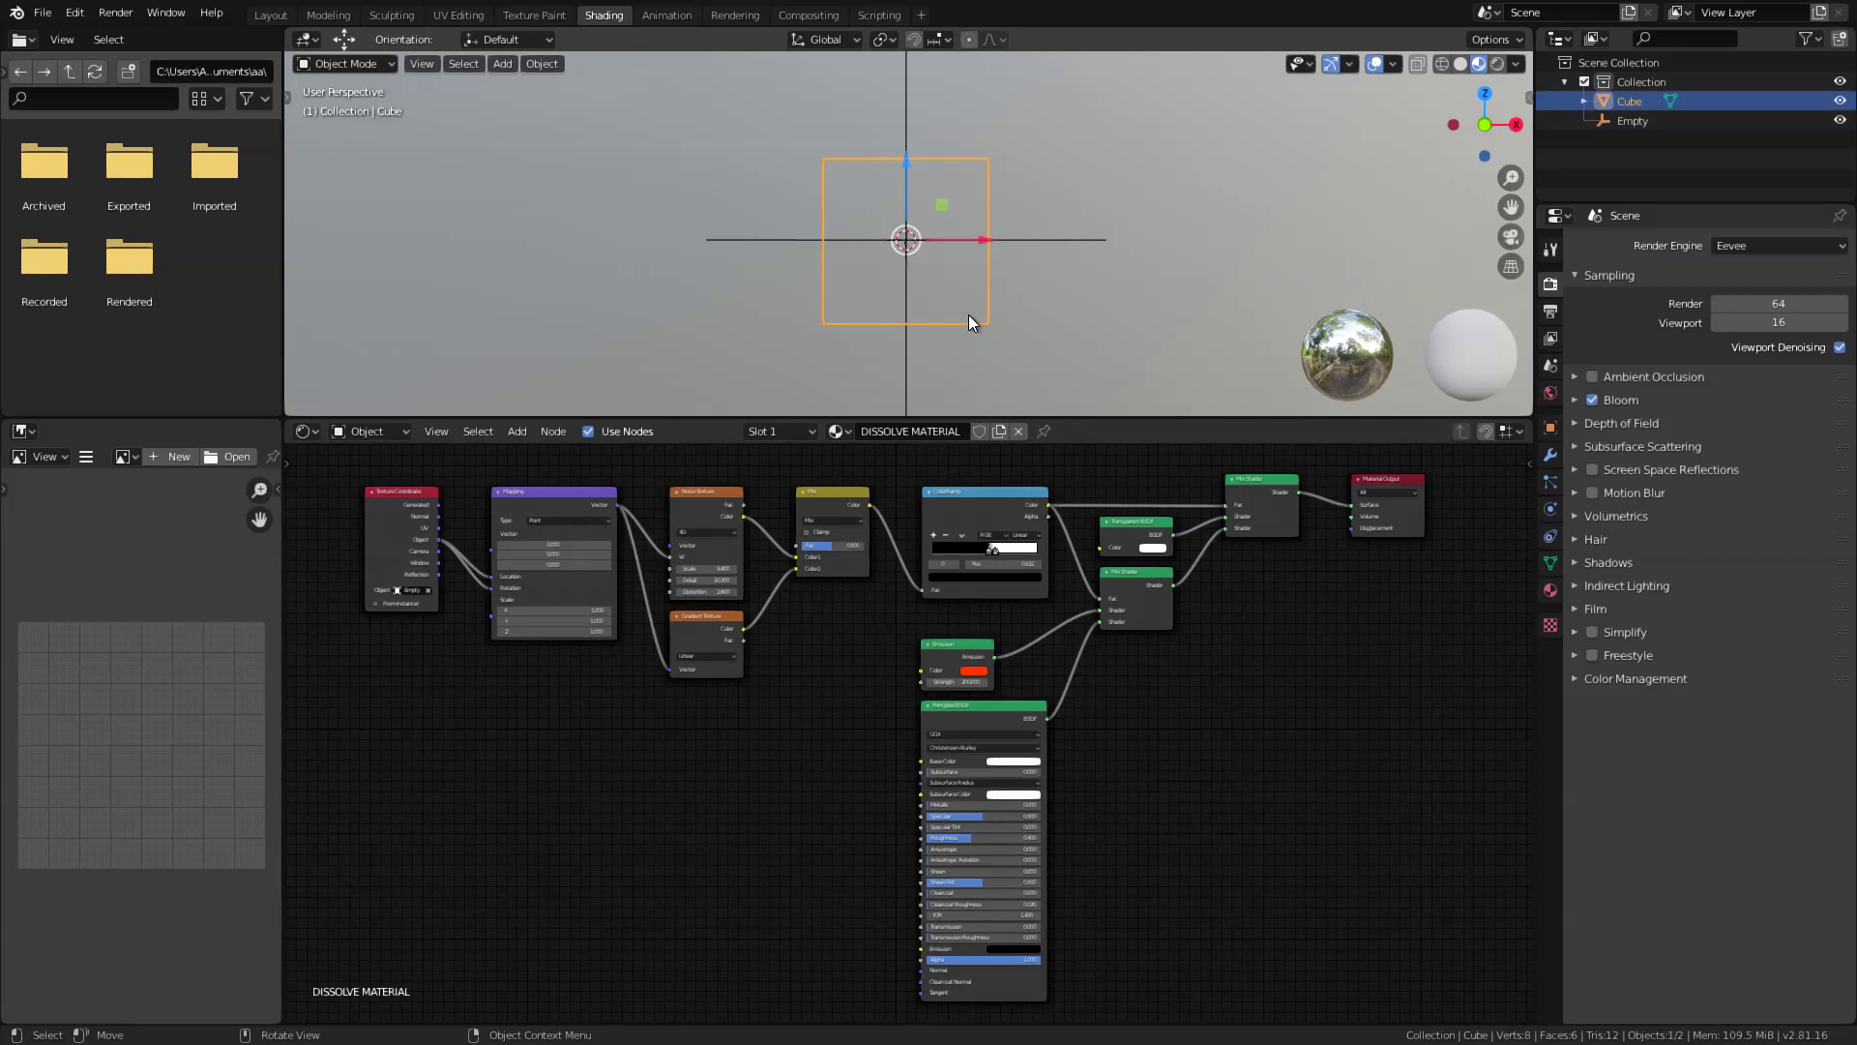
key("x")
left_click(970, 319)
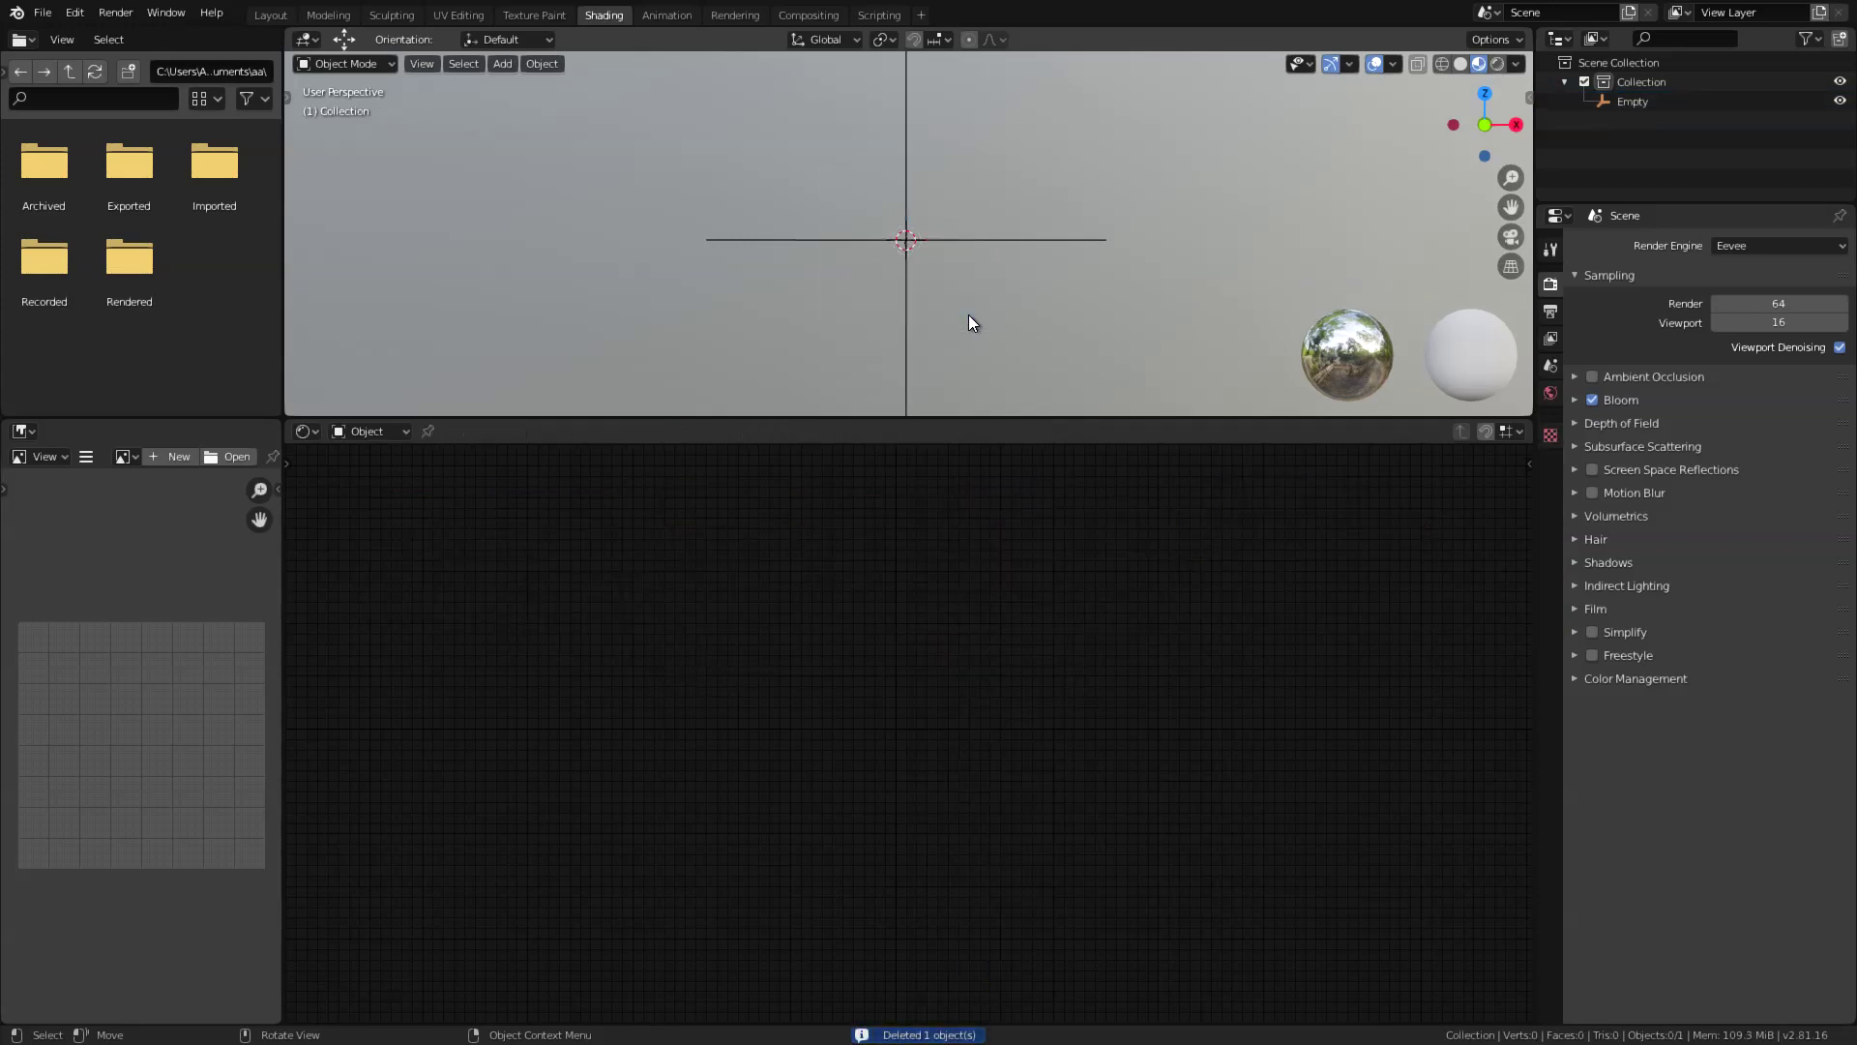
Enlarge the 3D viewport and add a Monkey mesh at the scene origin
left_click_drag(995, 420, 994, 795)
key("shift+a")
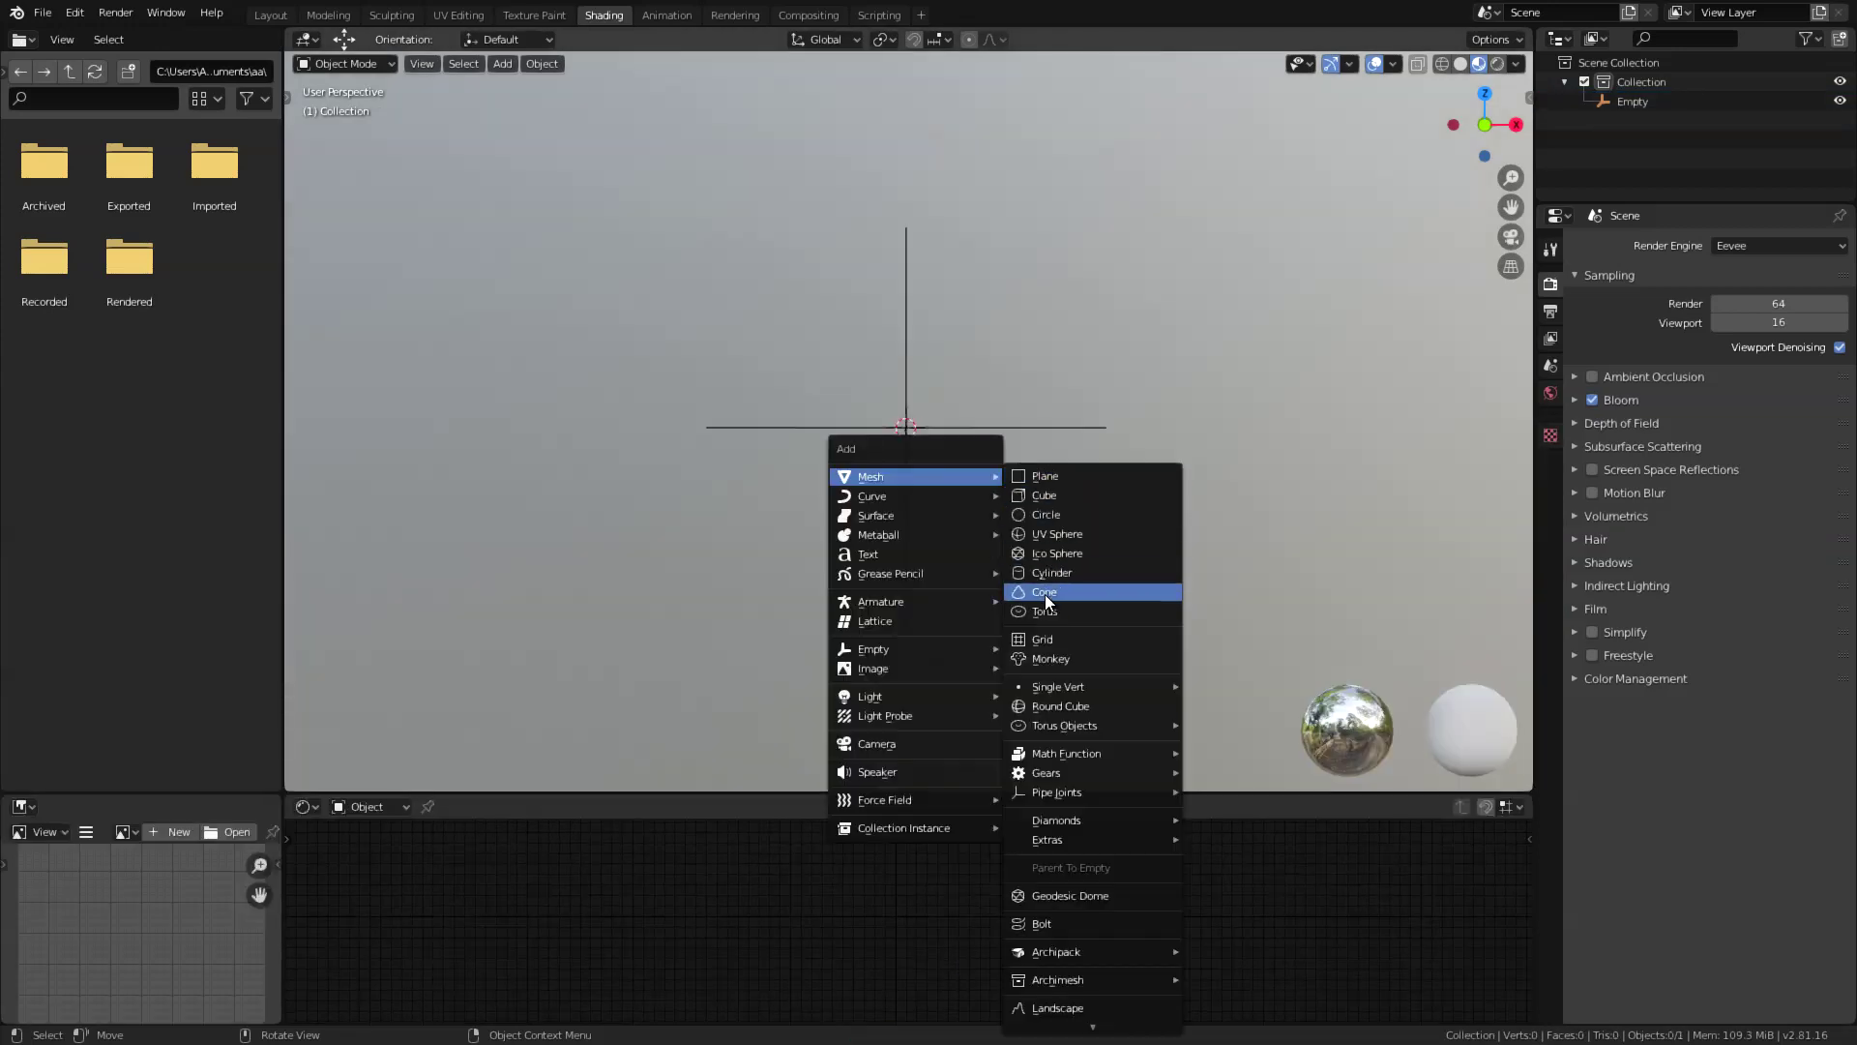
left_click(1048, 658)
scroll(1002, 484, "up", 4)
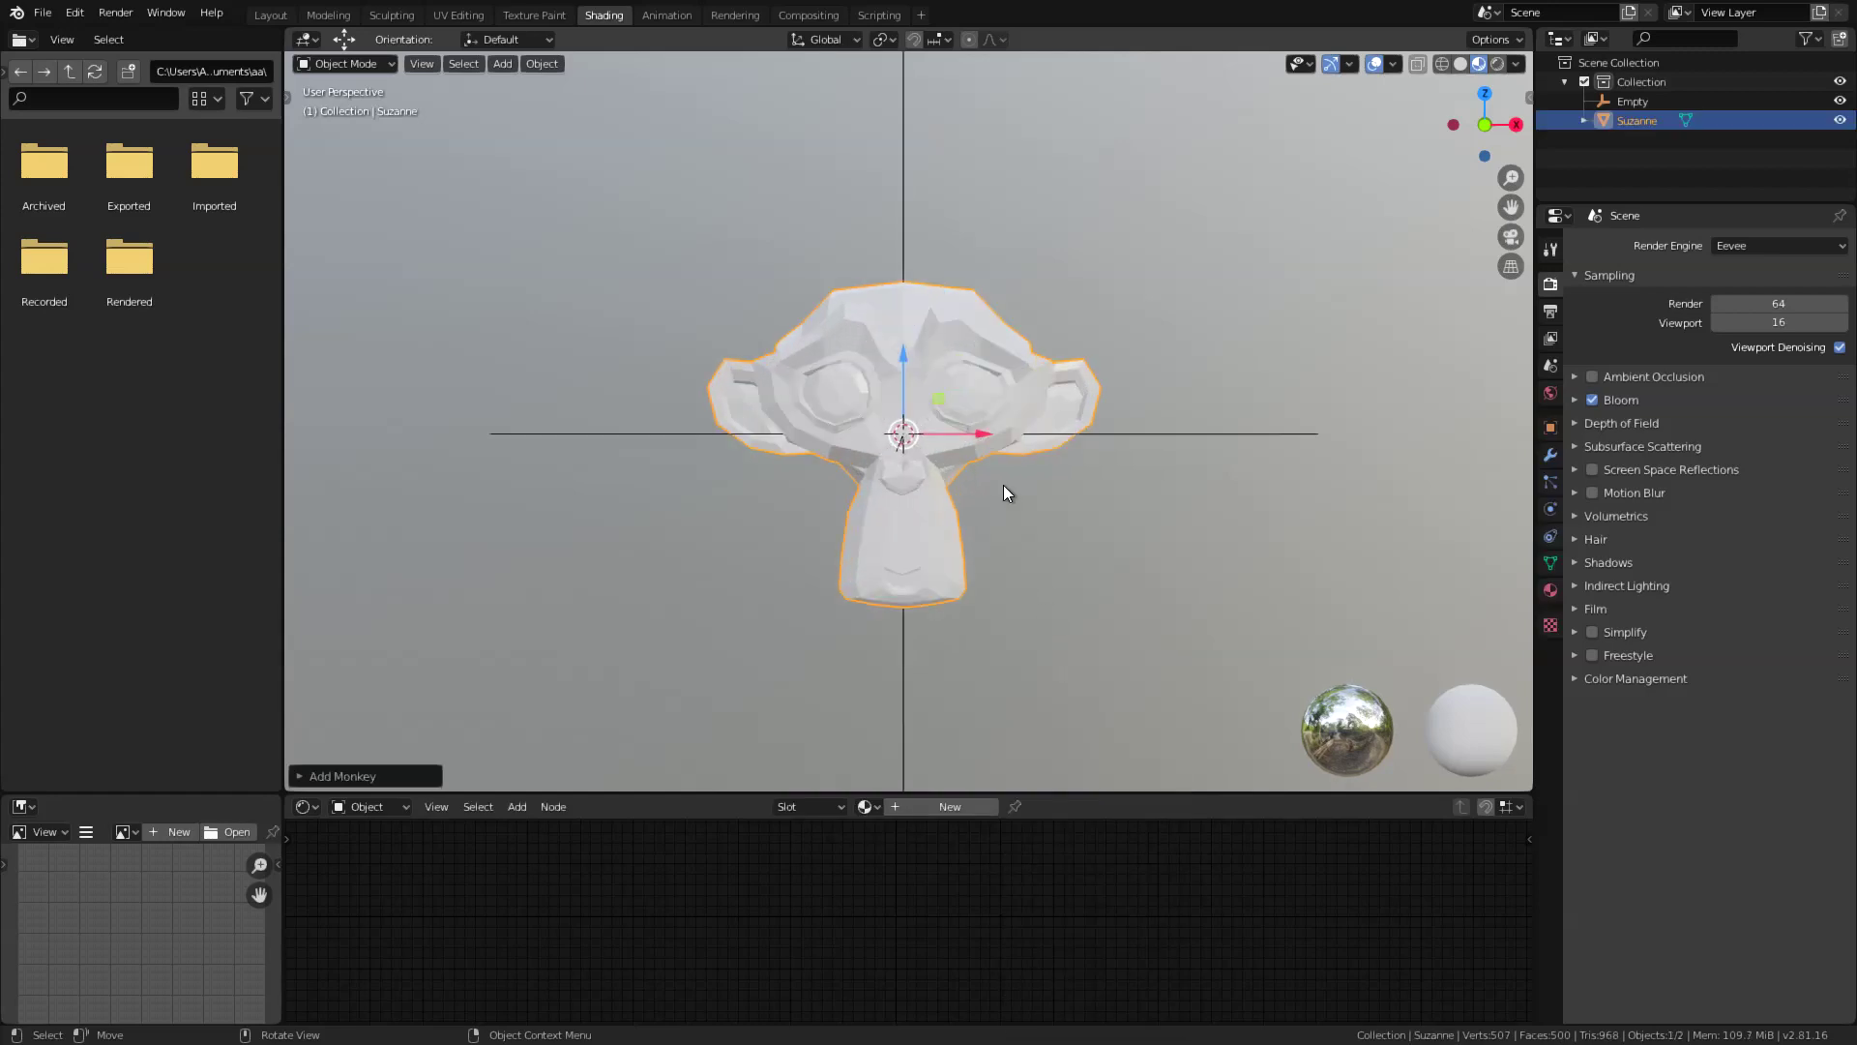
Add a Subdivision Surface modifier to the monkey and enable Ambient Occlusion in the Eevee render settings
left_click(1550, 455)
left_click(1645, 244)
left_click(1540, 373)
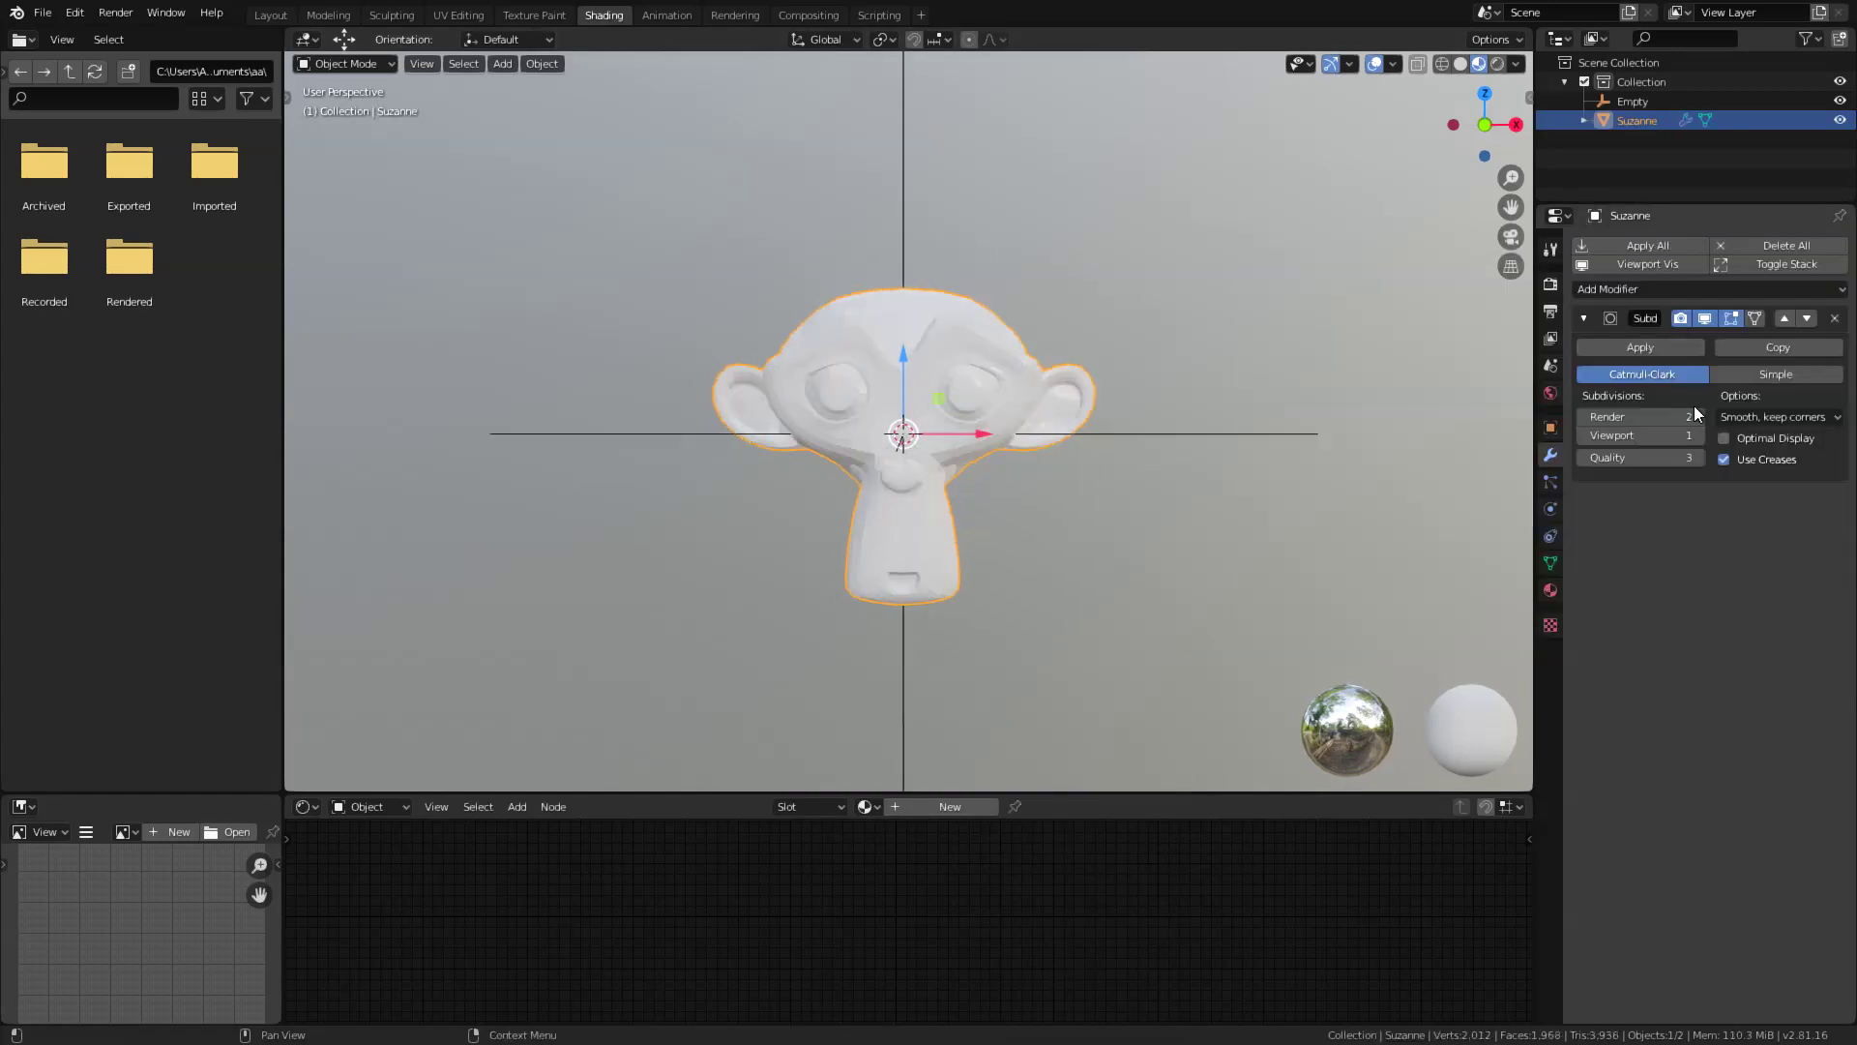
left_click(1550, 284)
left_click(1616, 376)
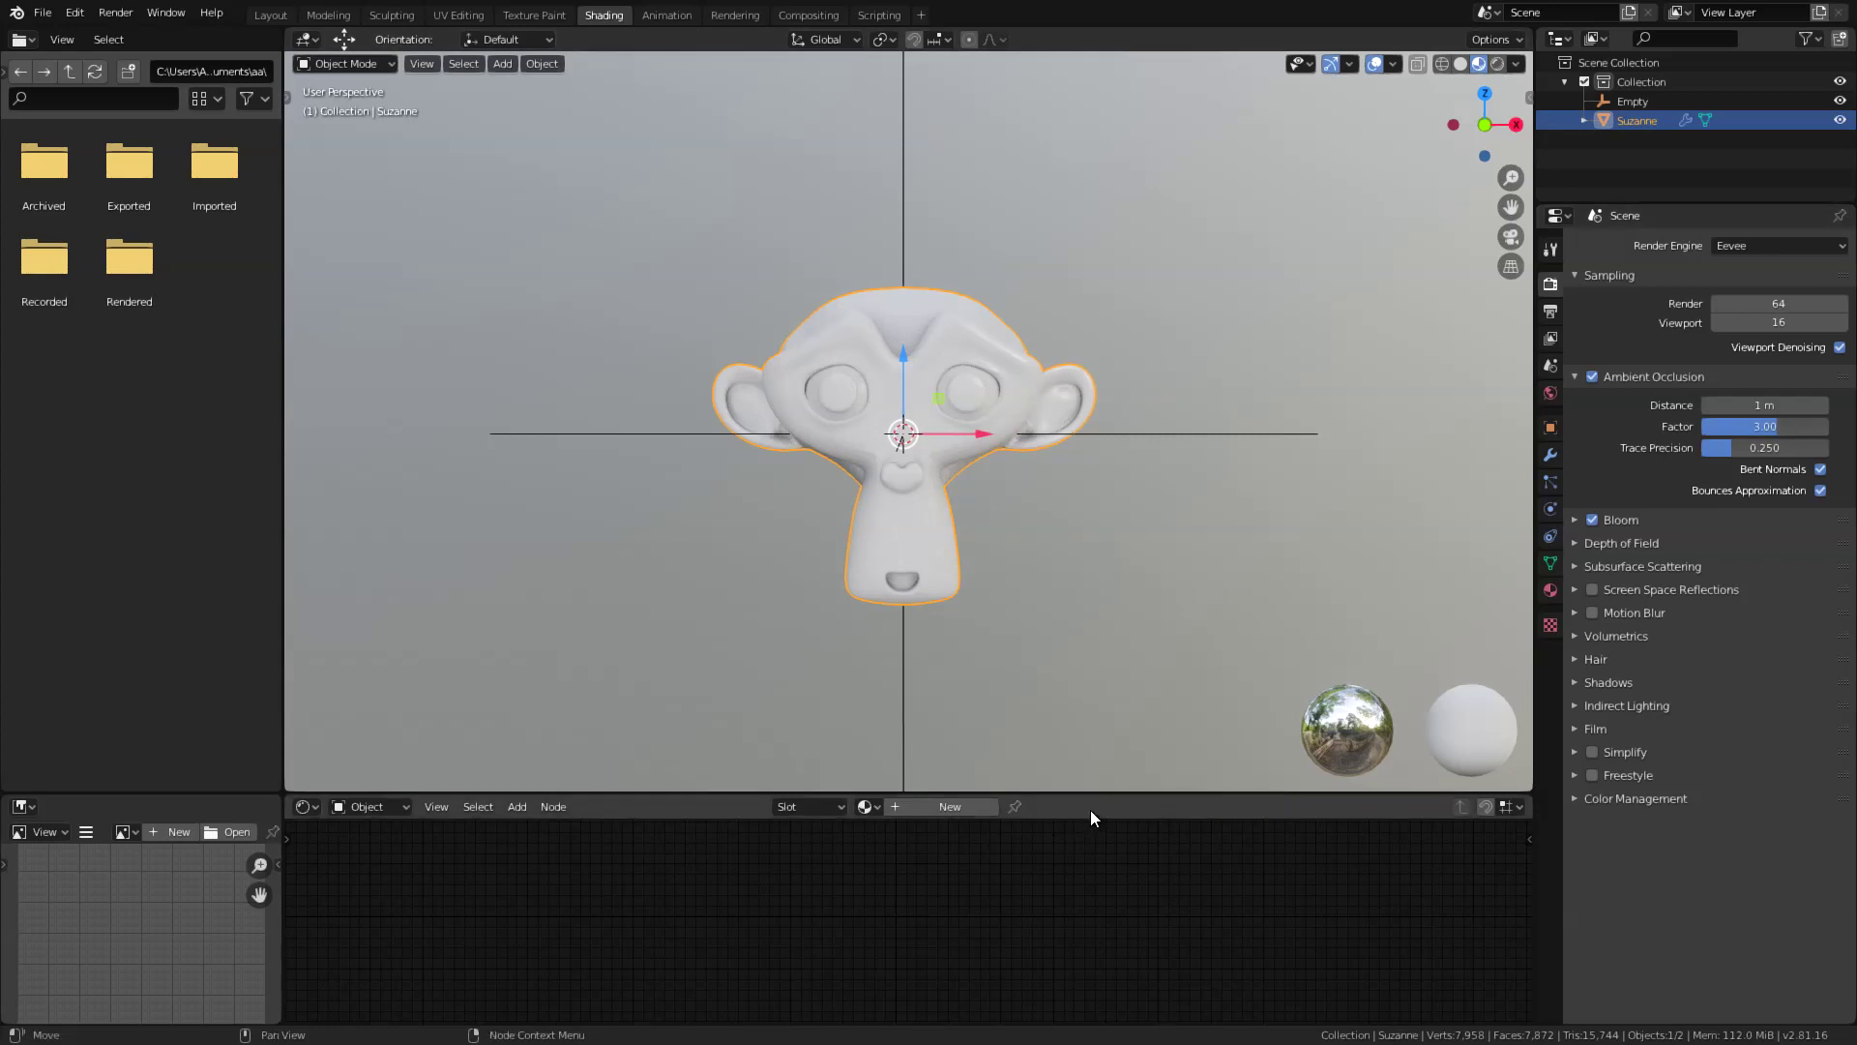
Assign the existing DISSOLVE MATERIAL to the monkey and move the Empty along the X axis to sweep the dissolve edge across the face
left_click(868, 806)
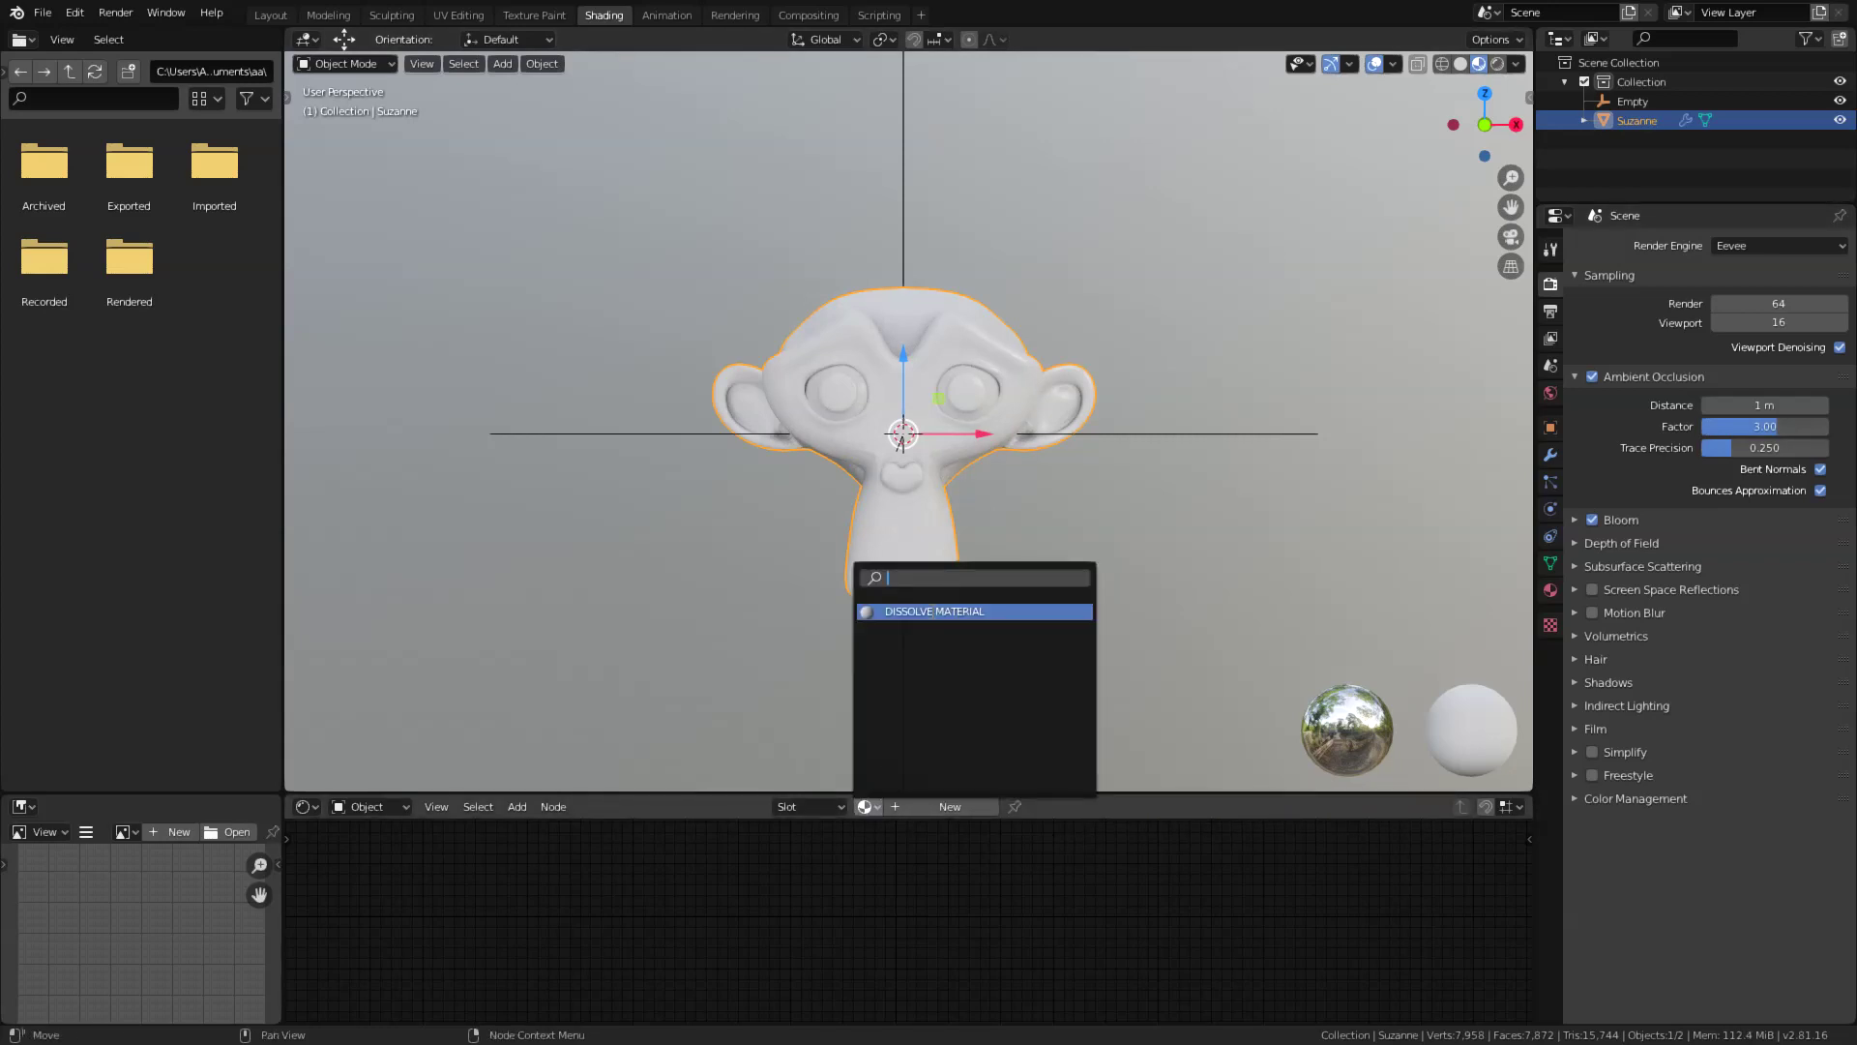
left_click(932, 611)
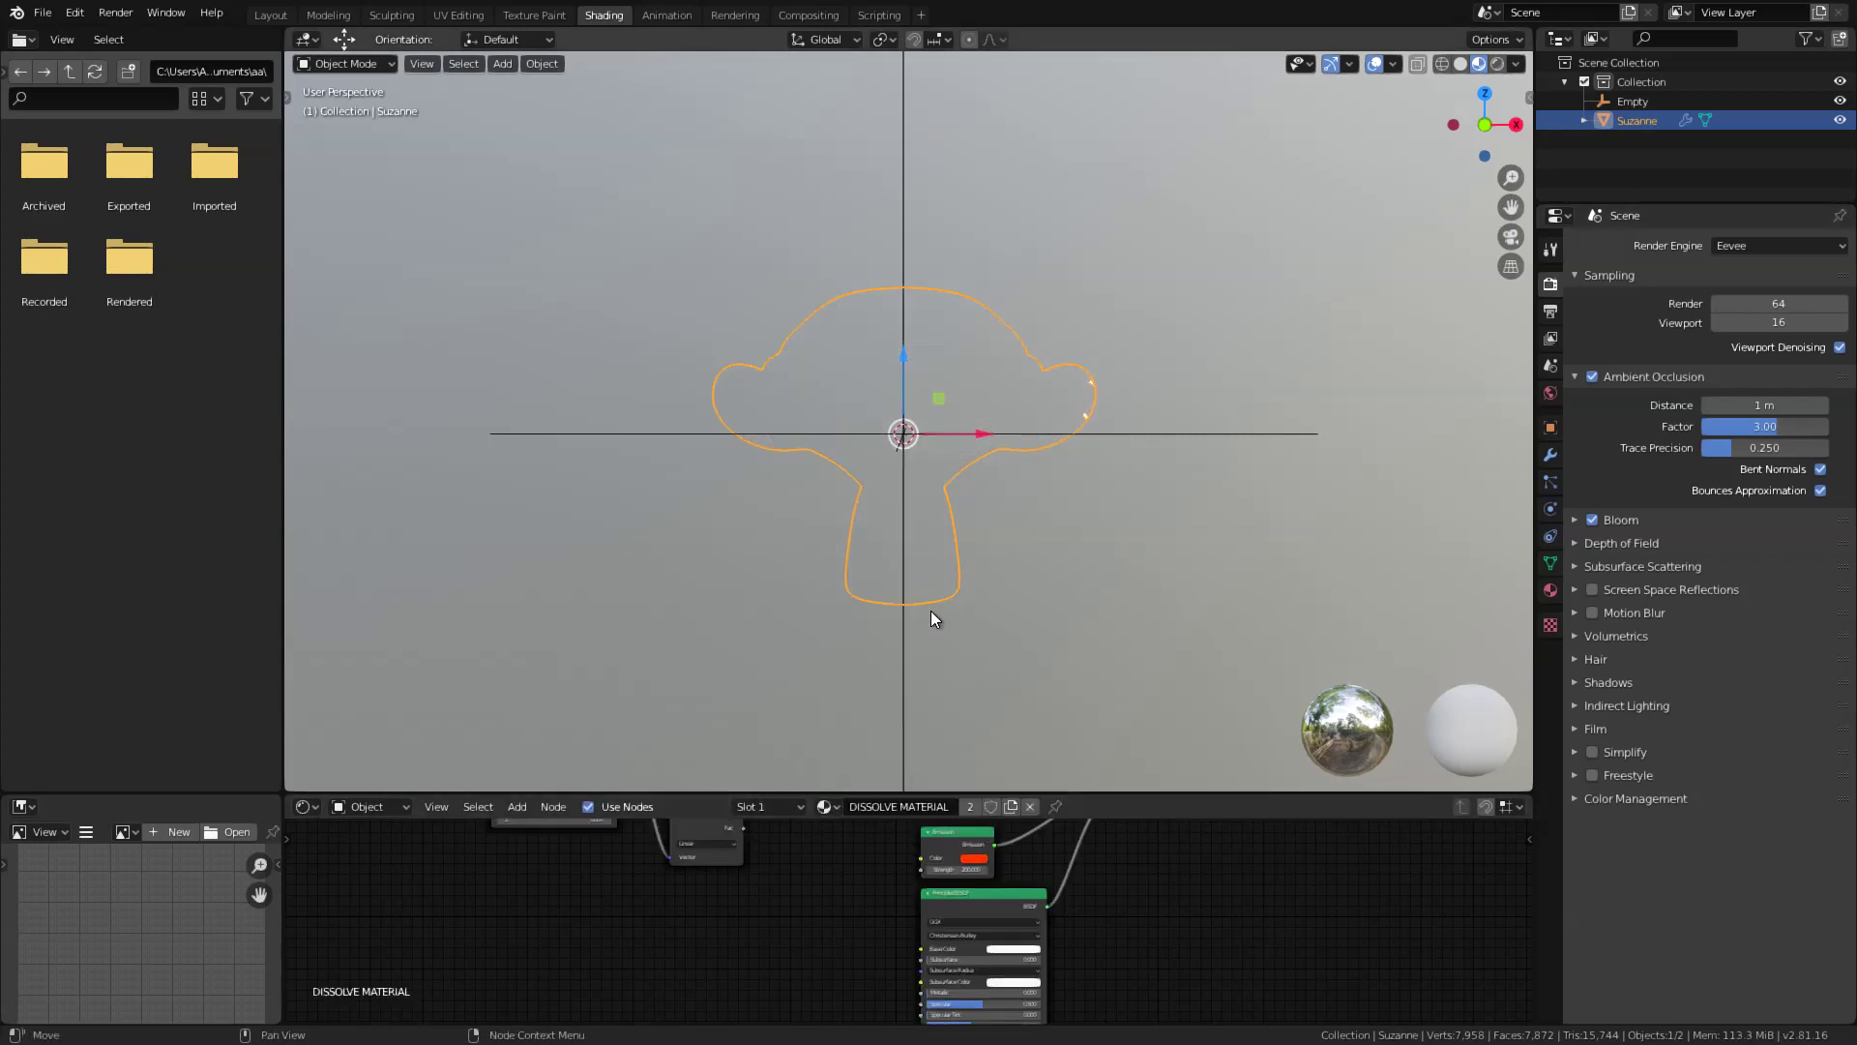
left_click(951, 433)
key("g")
key("x")
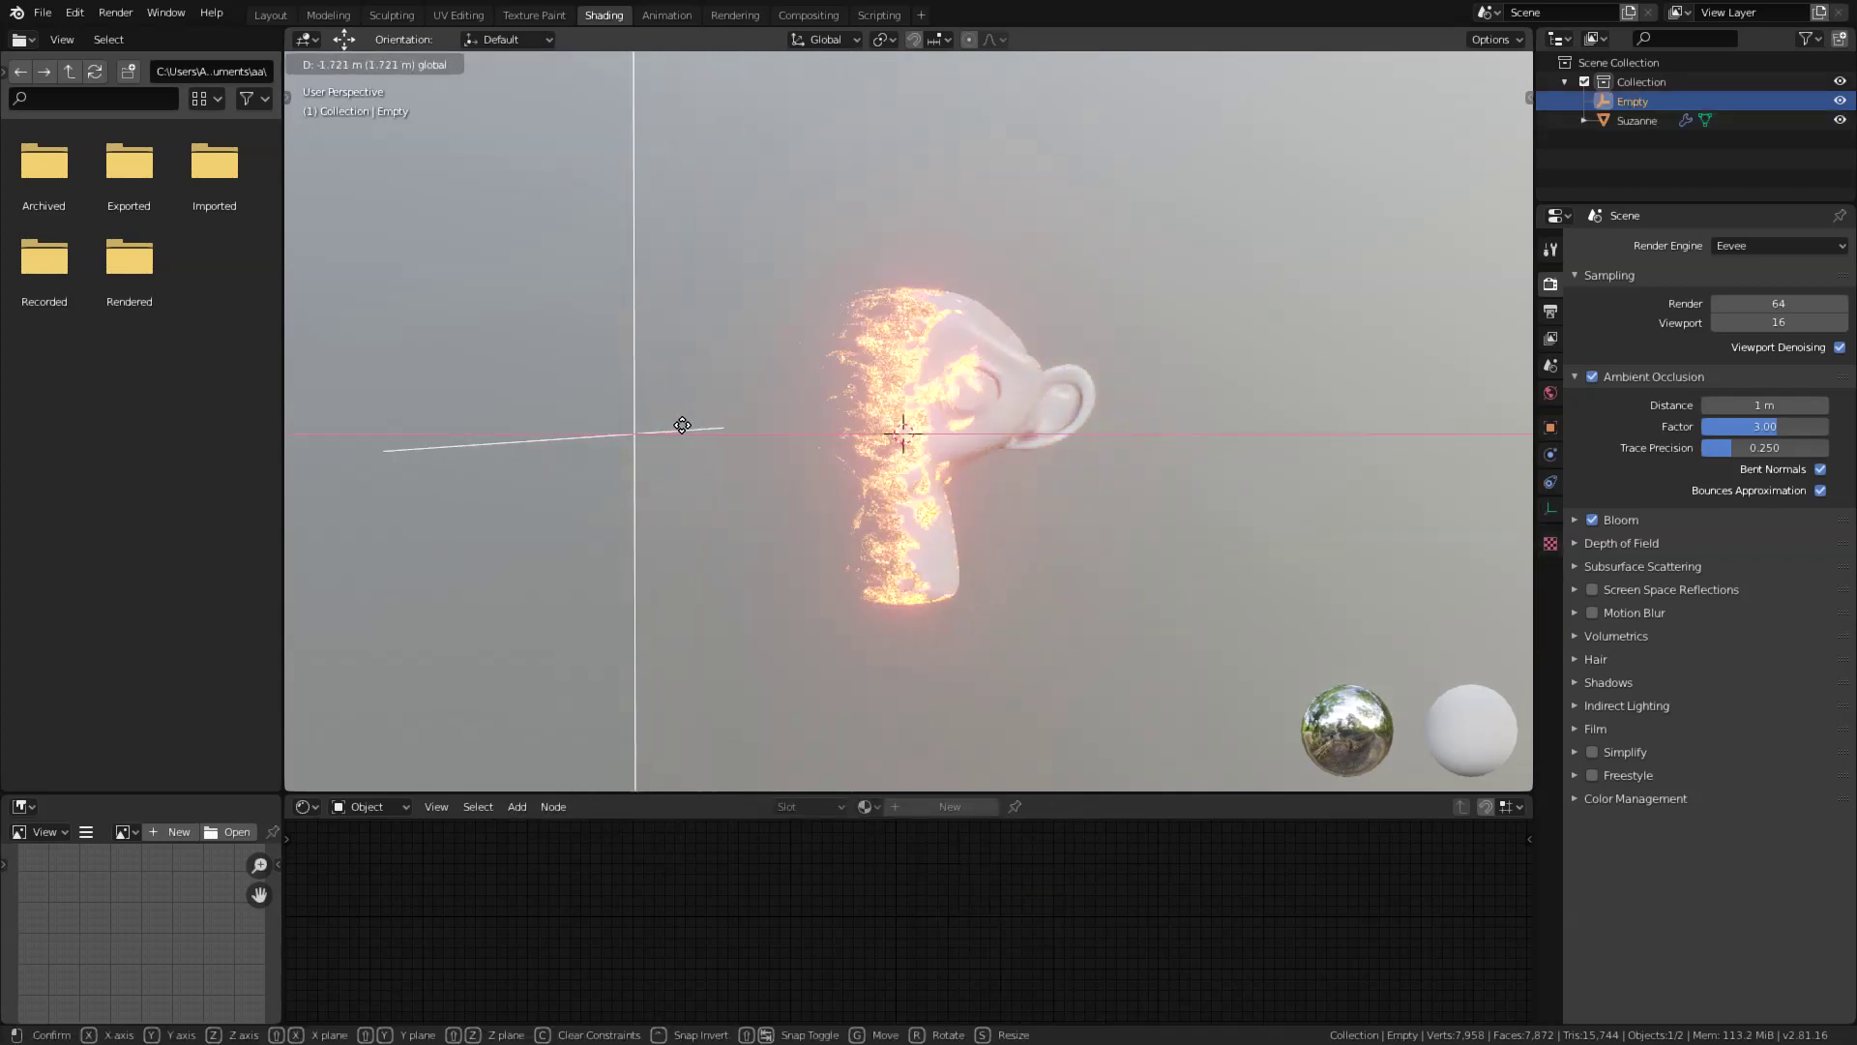
left_click(682, 426)
scroll(1008, 511, "up", 3)
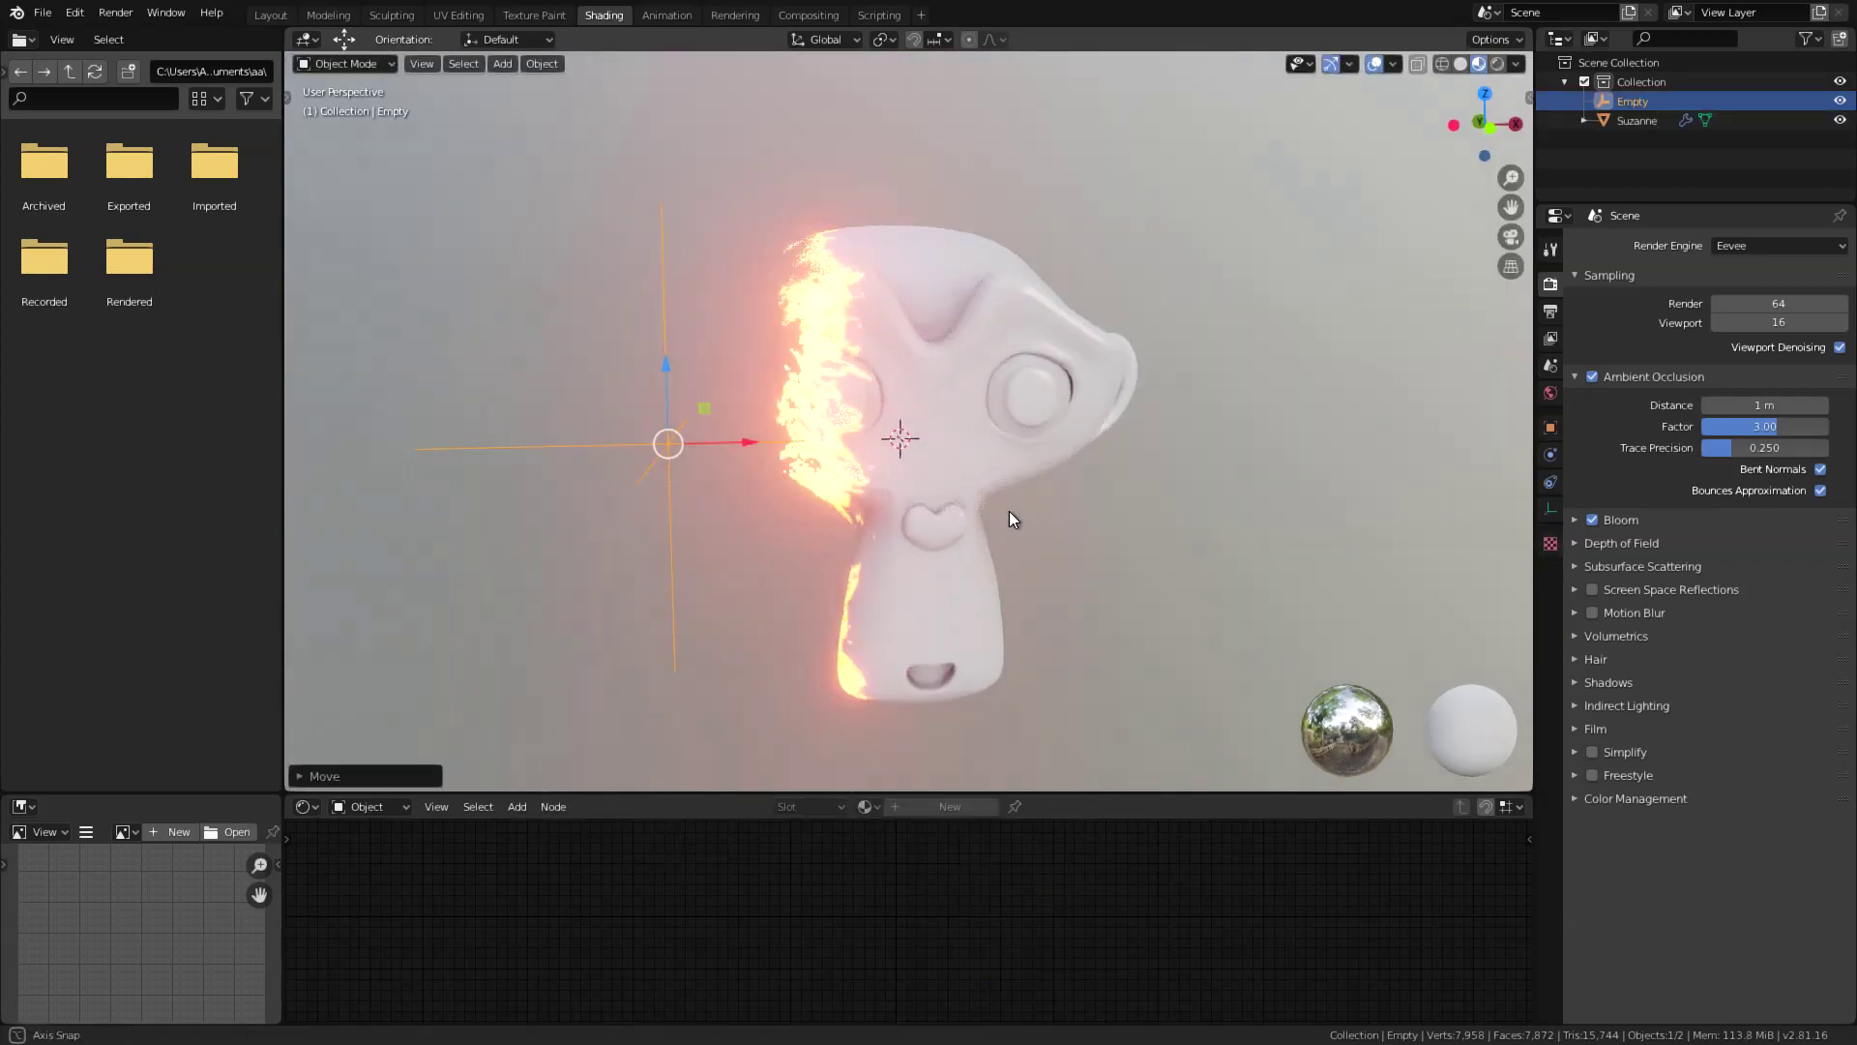
middle_click_drag(1008, 511, 798, 503)
left_click_drag(735, 439, 792, 448)
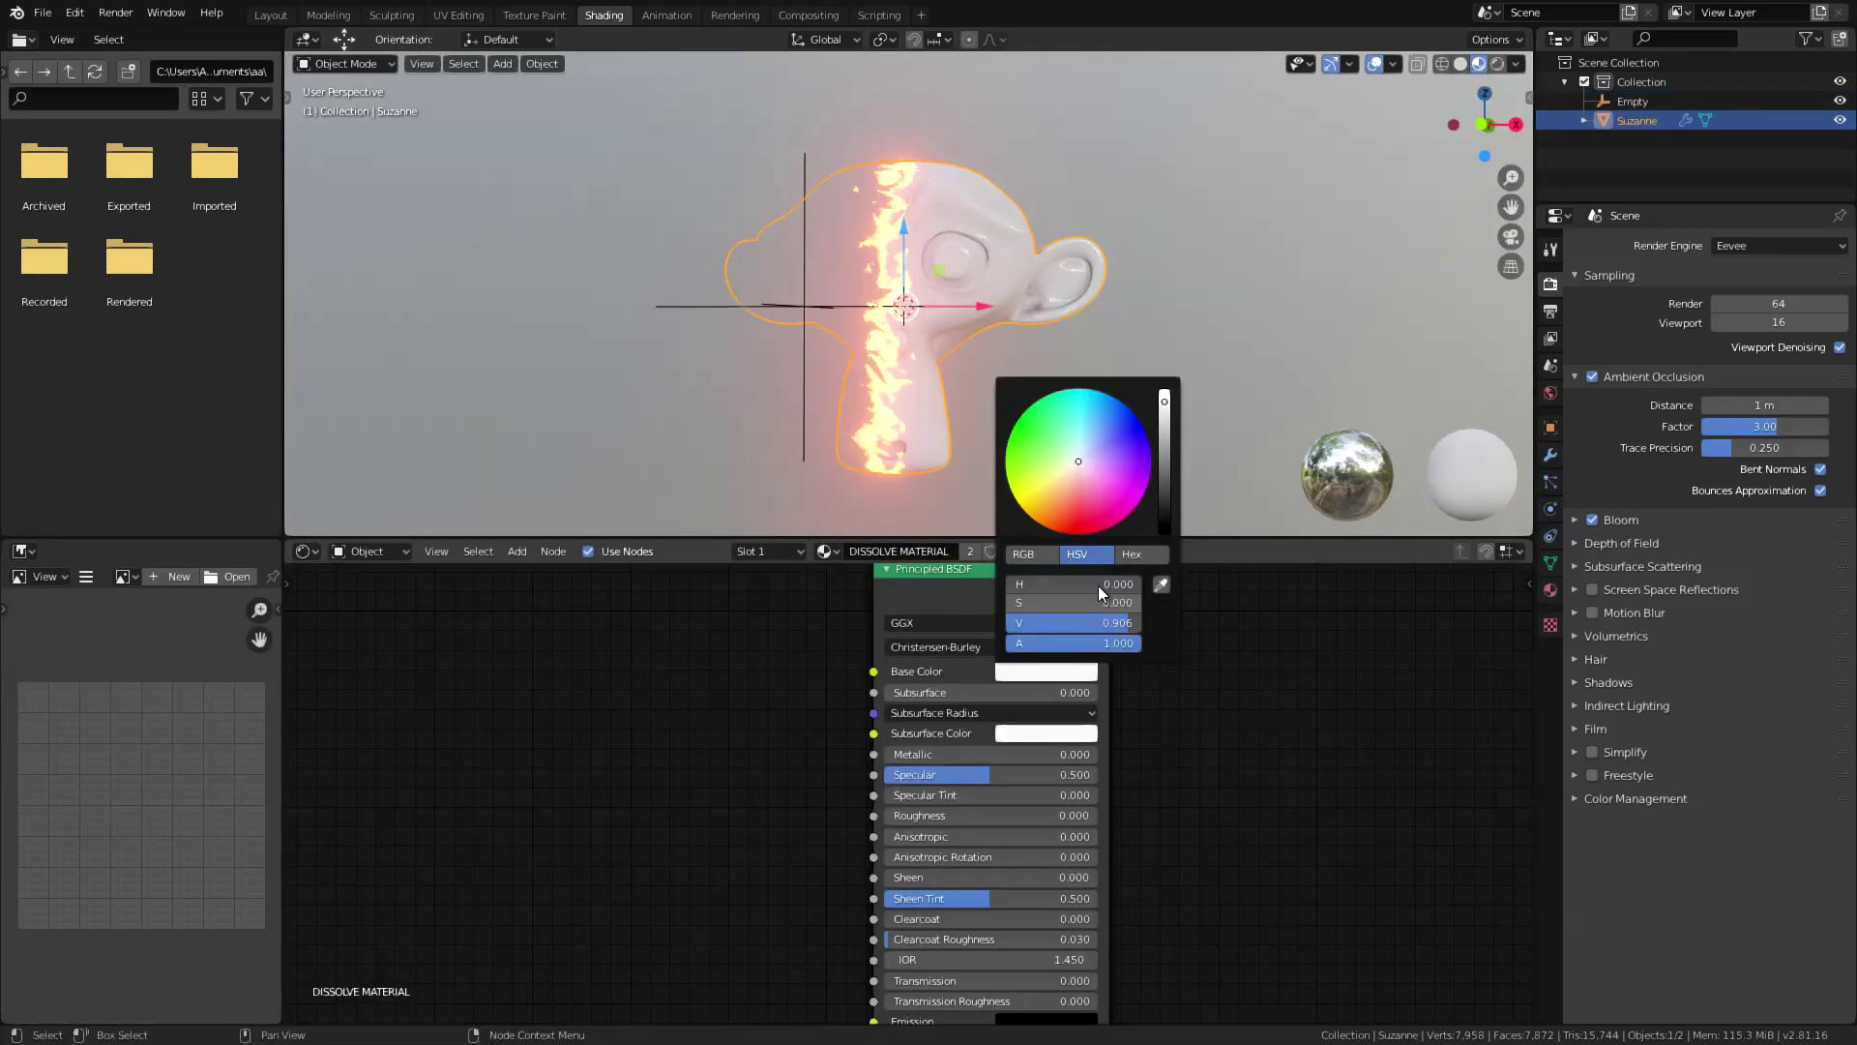
Set the Principled BSDF's Base Color to light blue and rotate the Empty so the monkey dissolves from the top of the head
left_click_drag(1098, 585, 1113, 431)
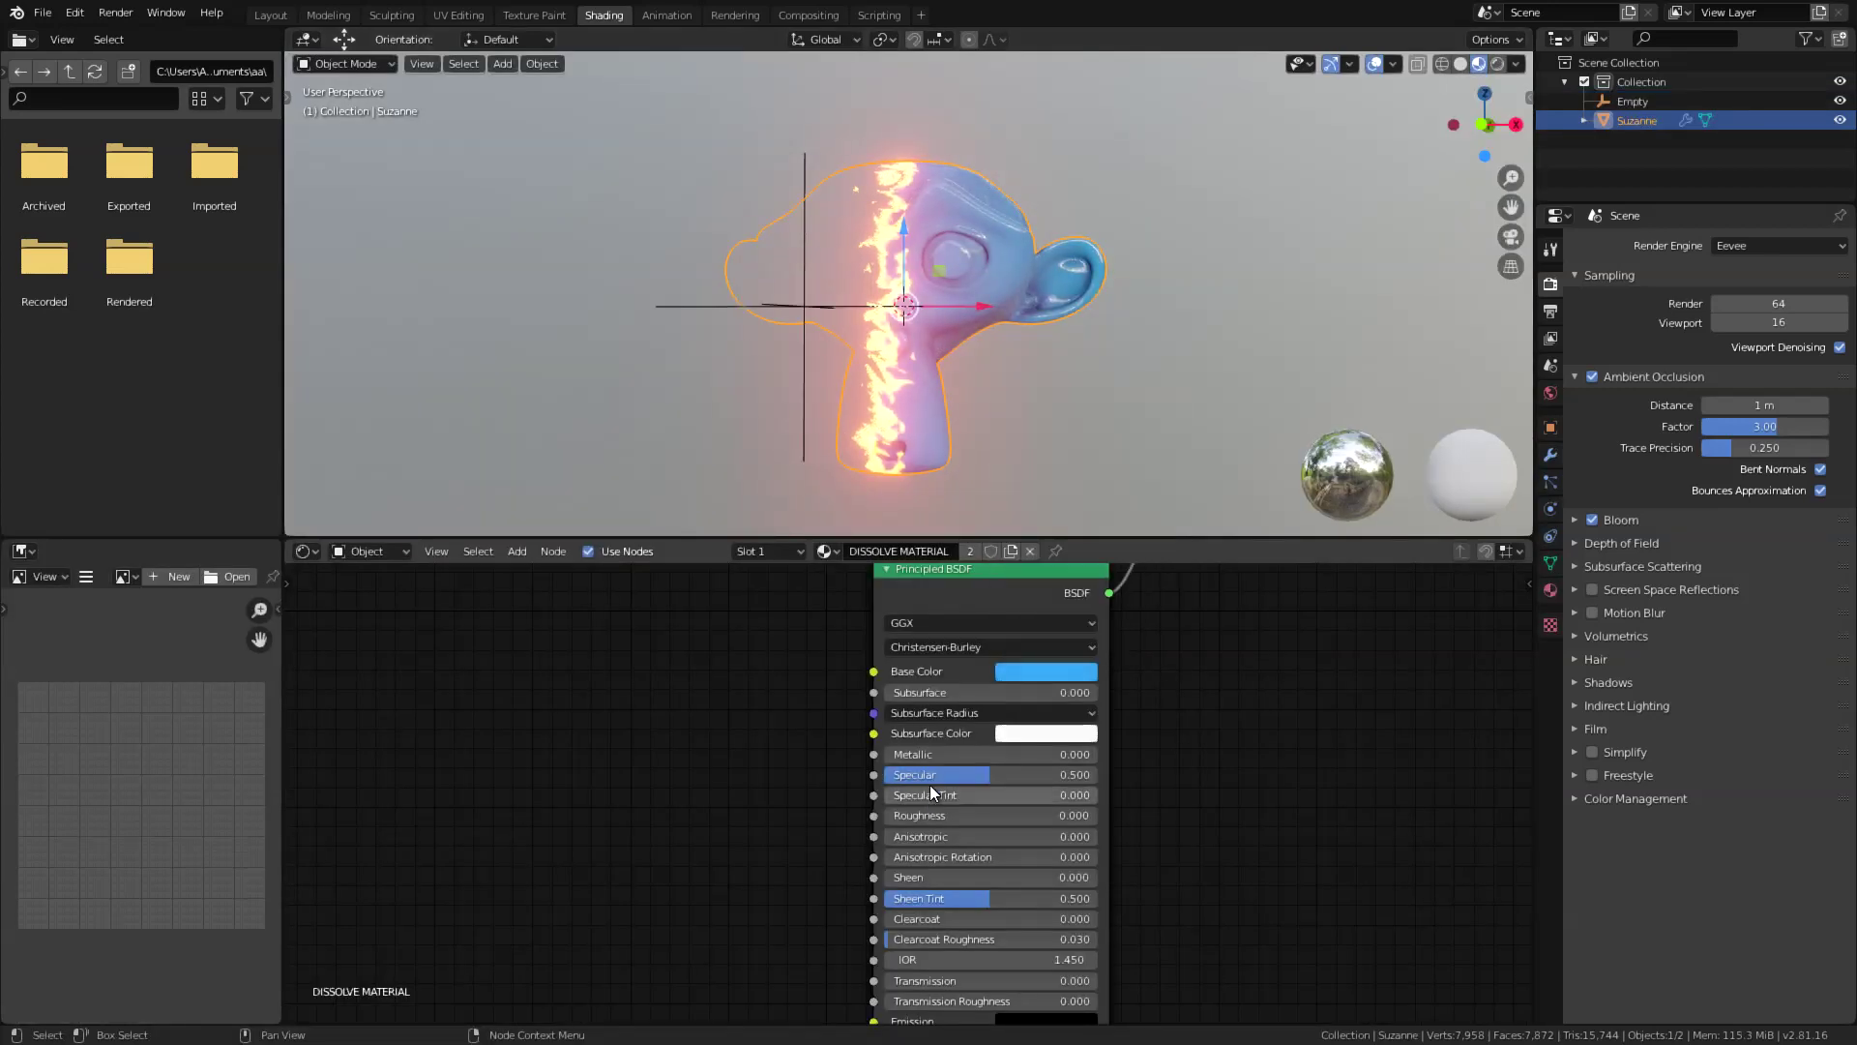
left_click(983, 248)
key("r")
left_click(821, 341)
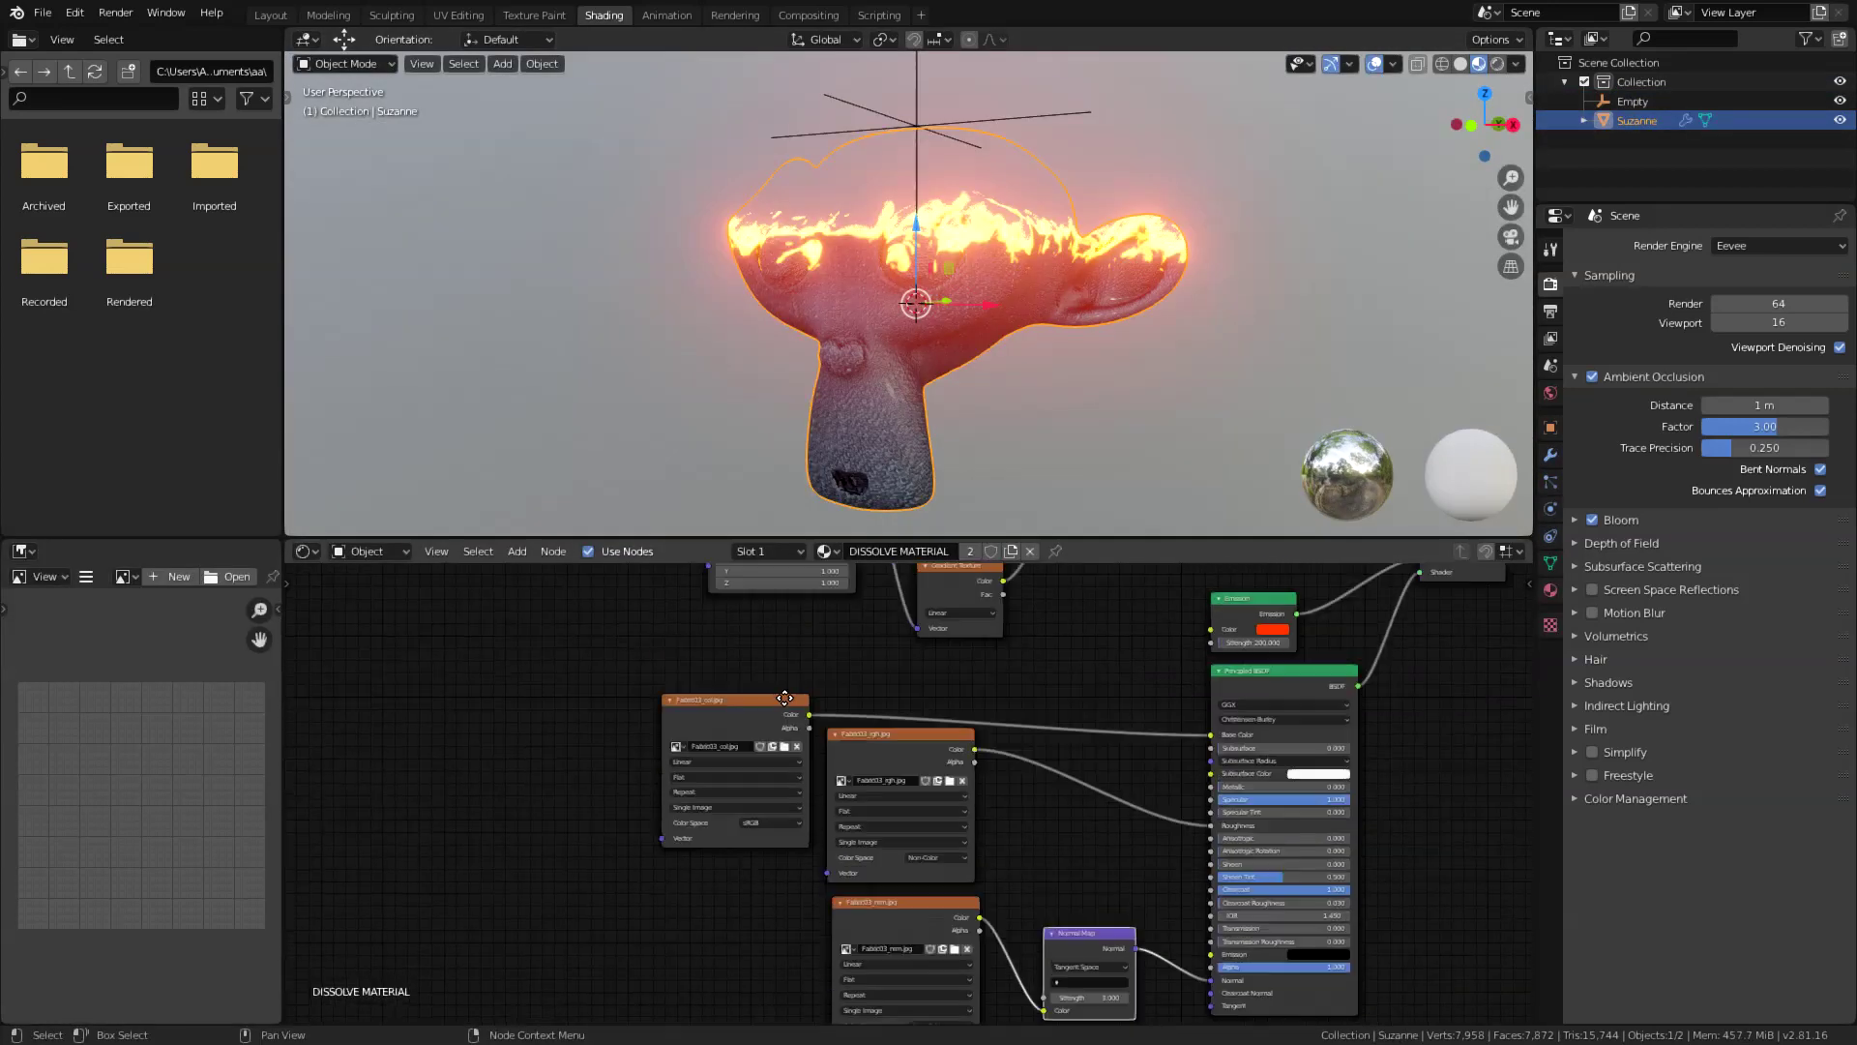
scroll(785, 710, "down", 2)
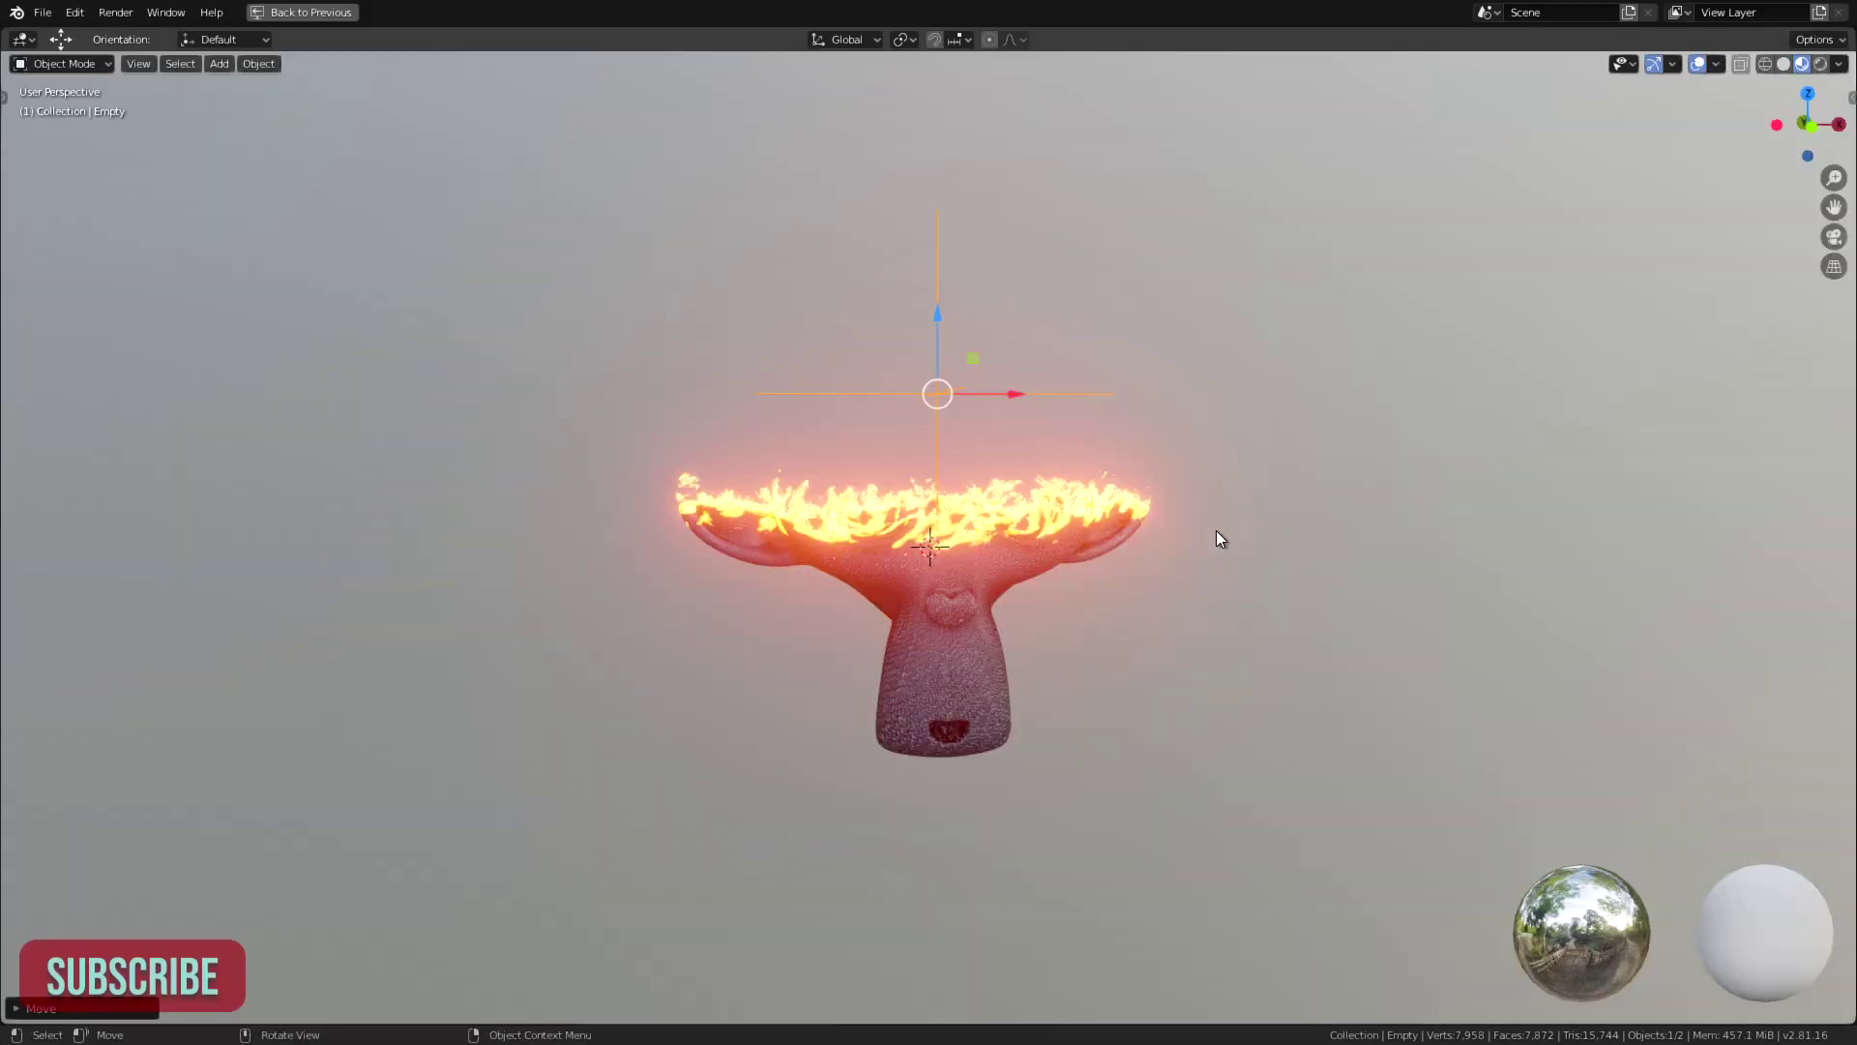
Try rotating the Empty freely, and move it about 0.22 m up along Z and about 1.05 m along Y
key("r")
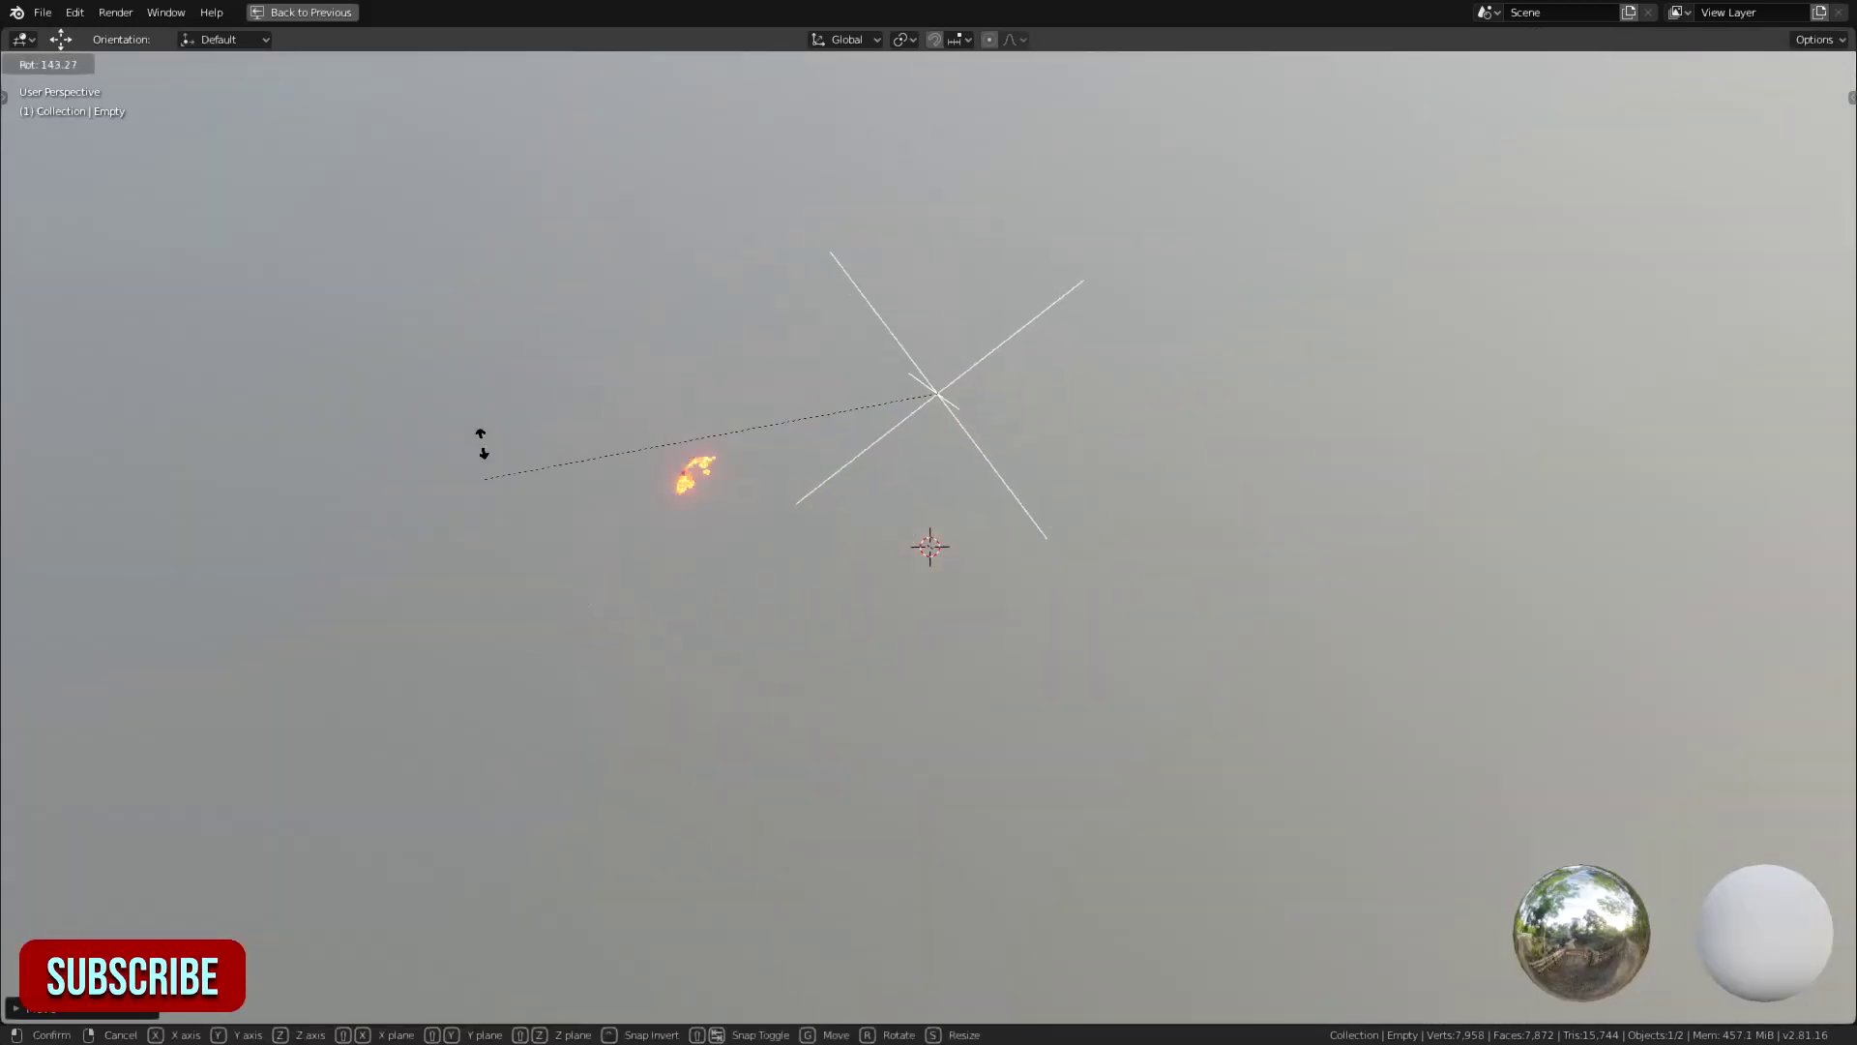
right_click(1267, 674)
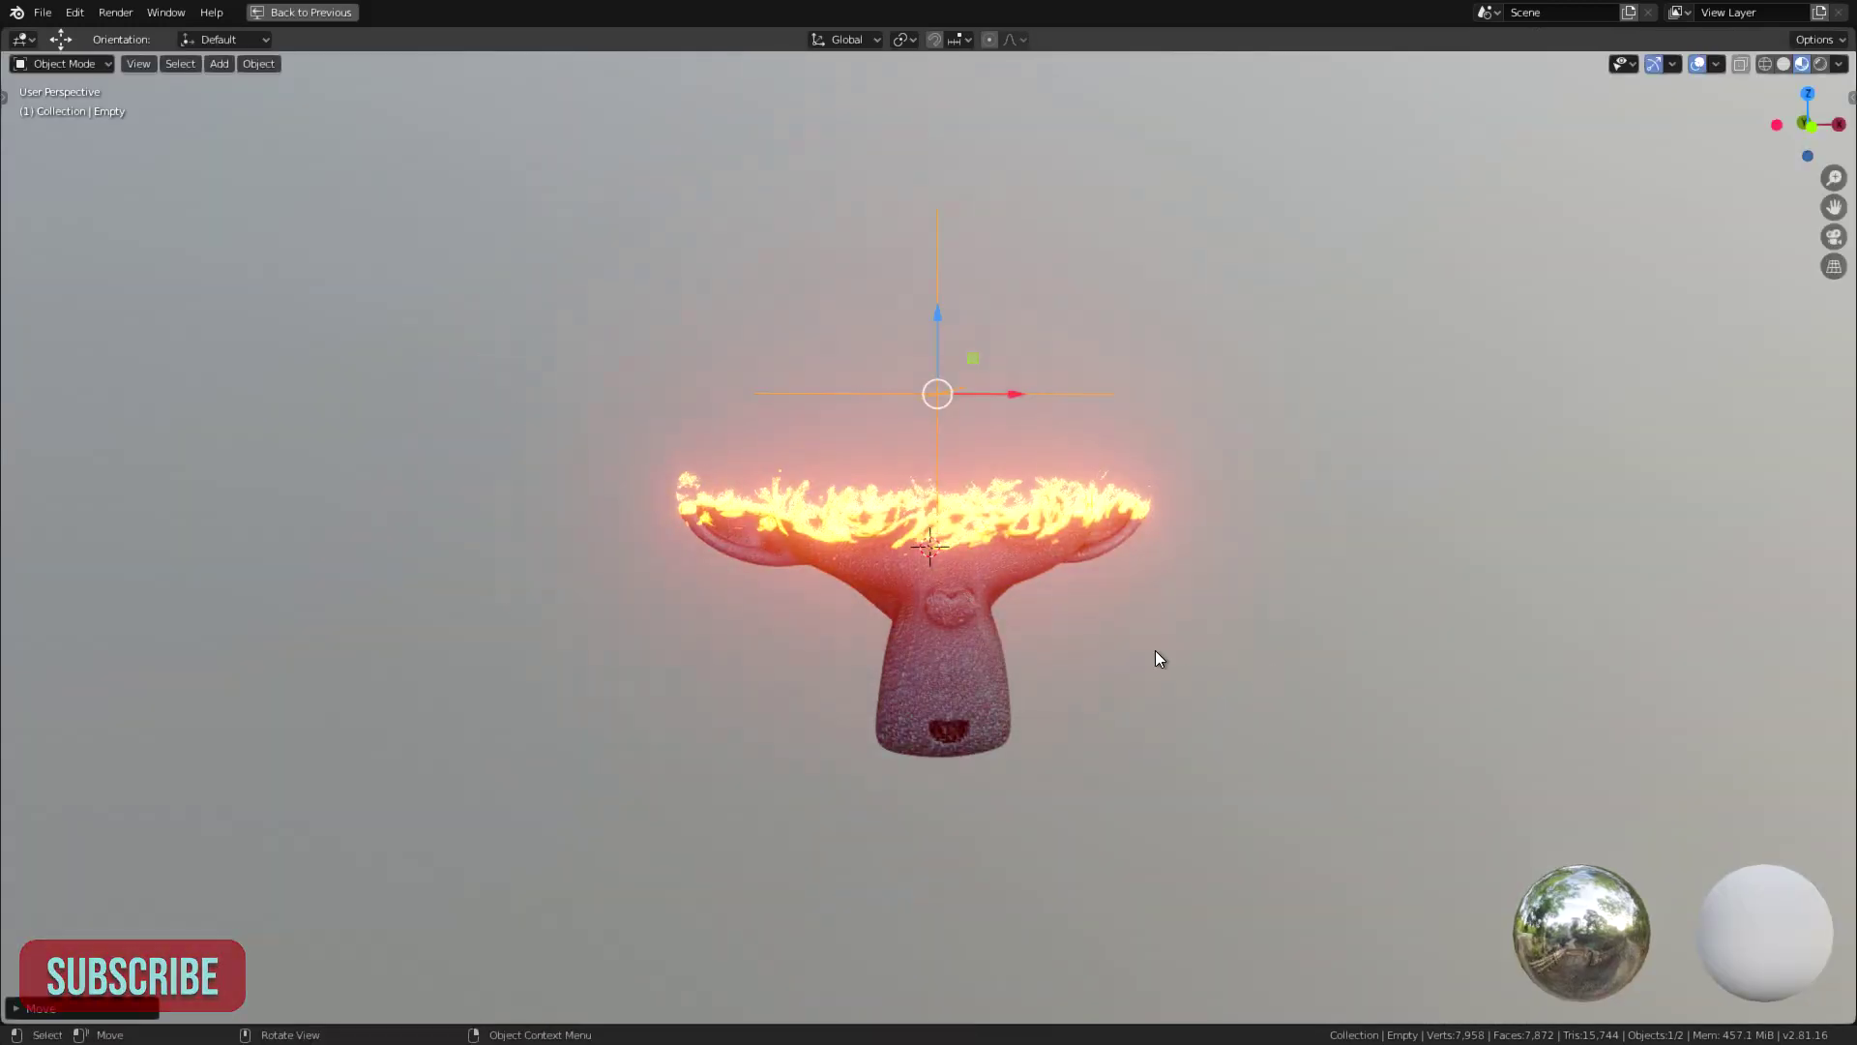
middle_click_drag(1160, 658, 963, 282)
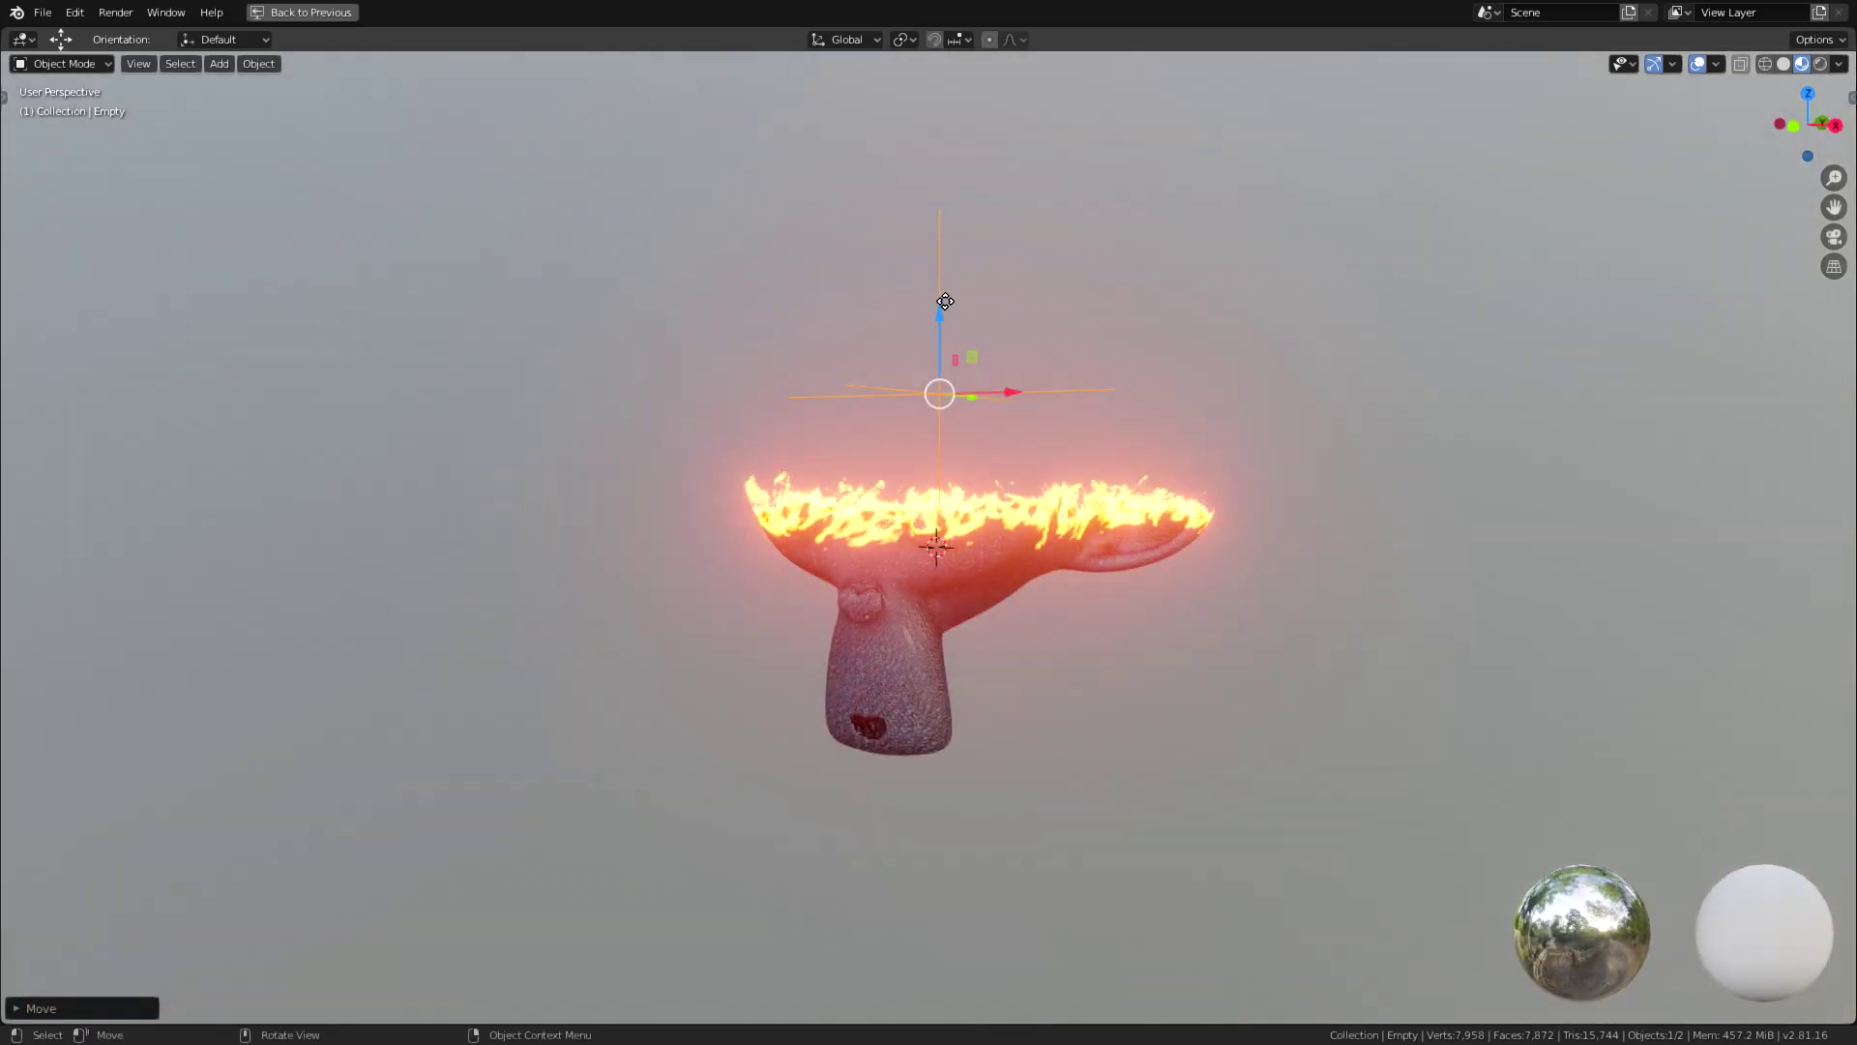
key("g")
key("z")
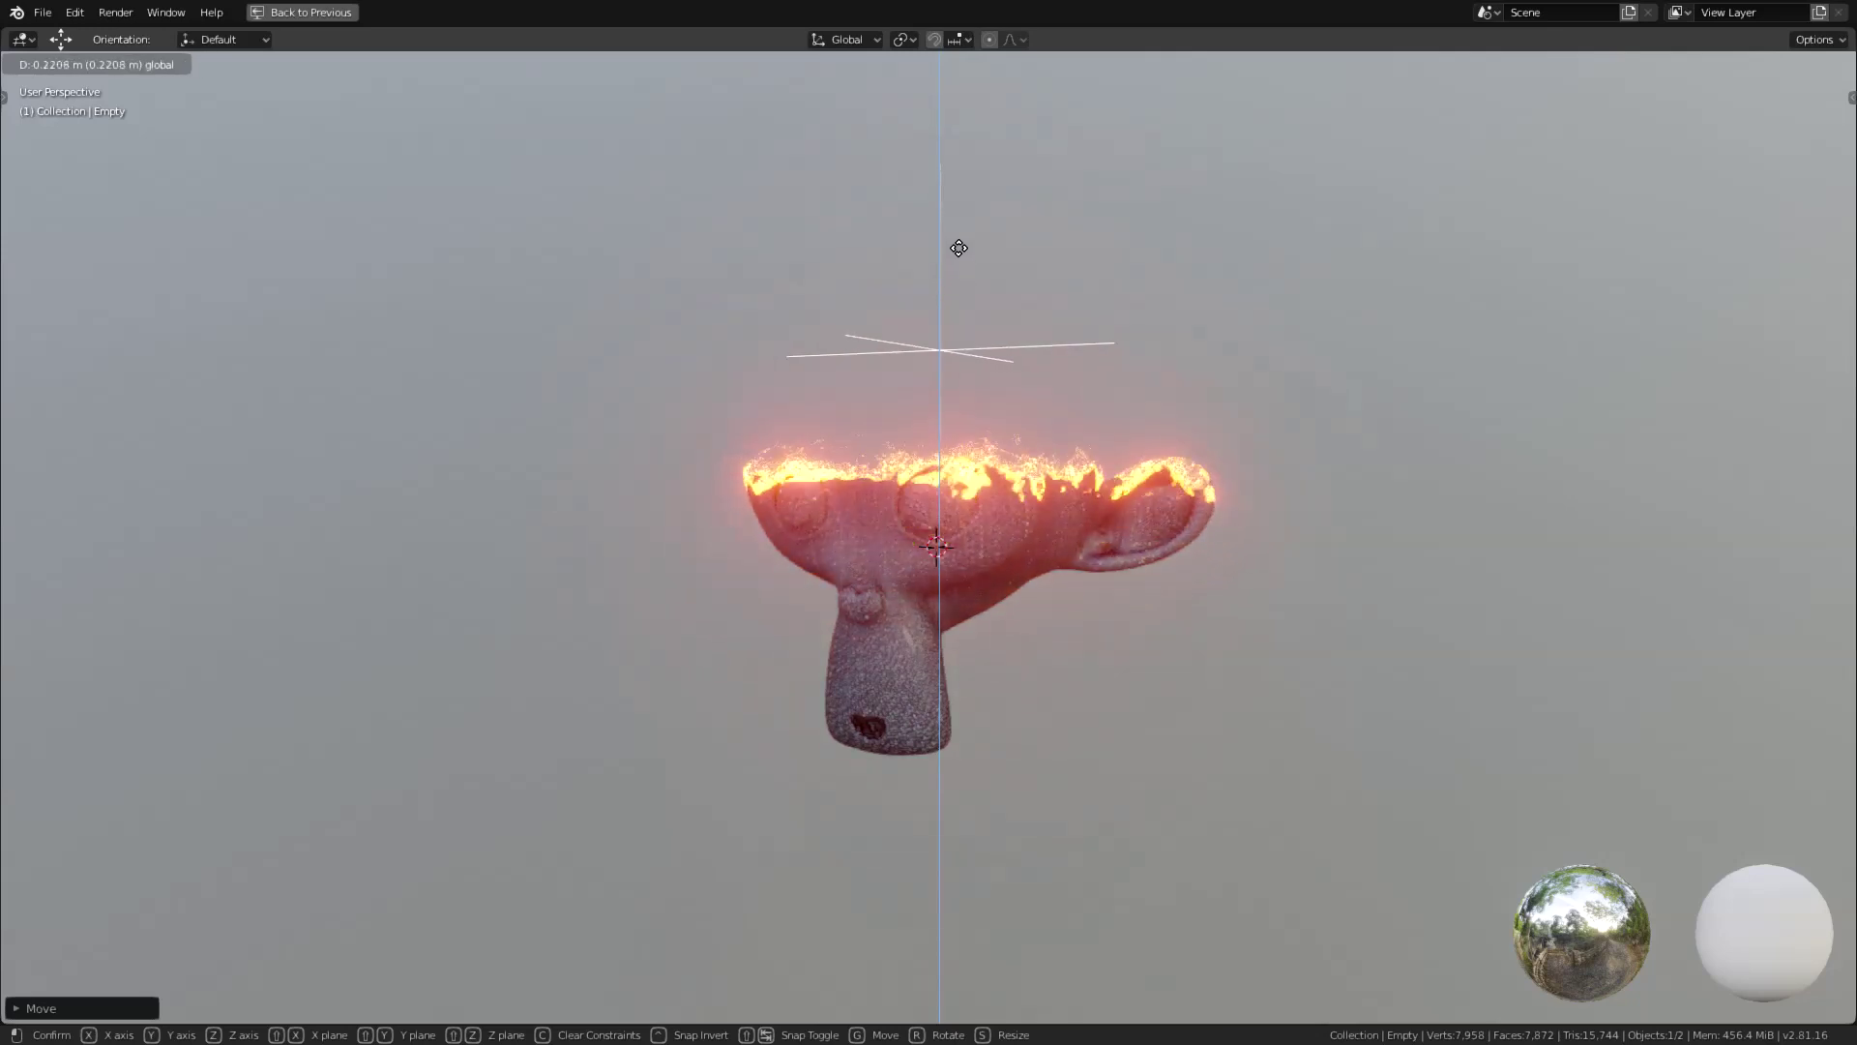
left_click(958, 242)
middle_click_drag(996, 432, 1050, 349)
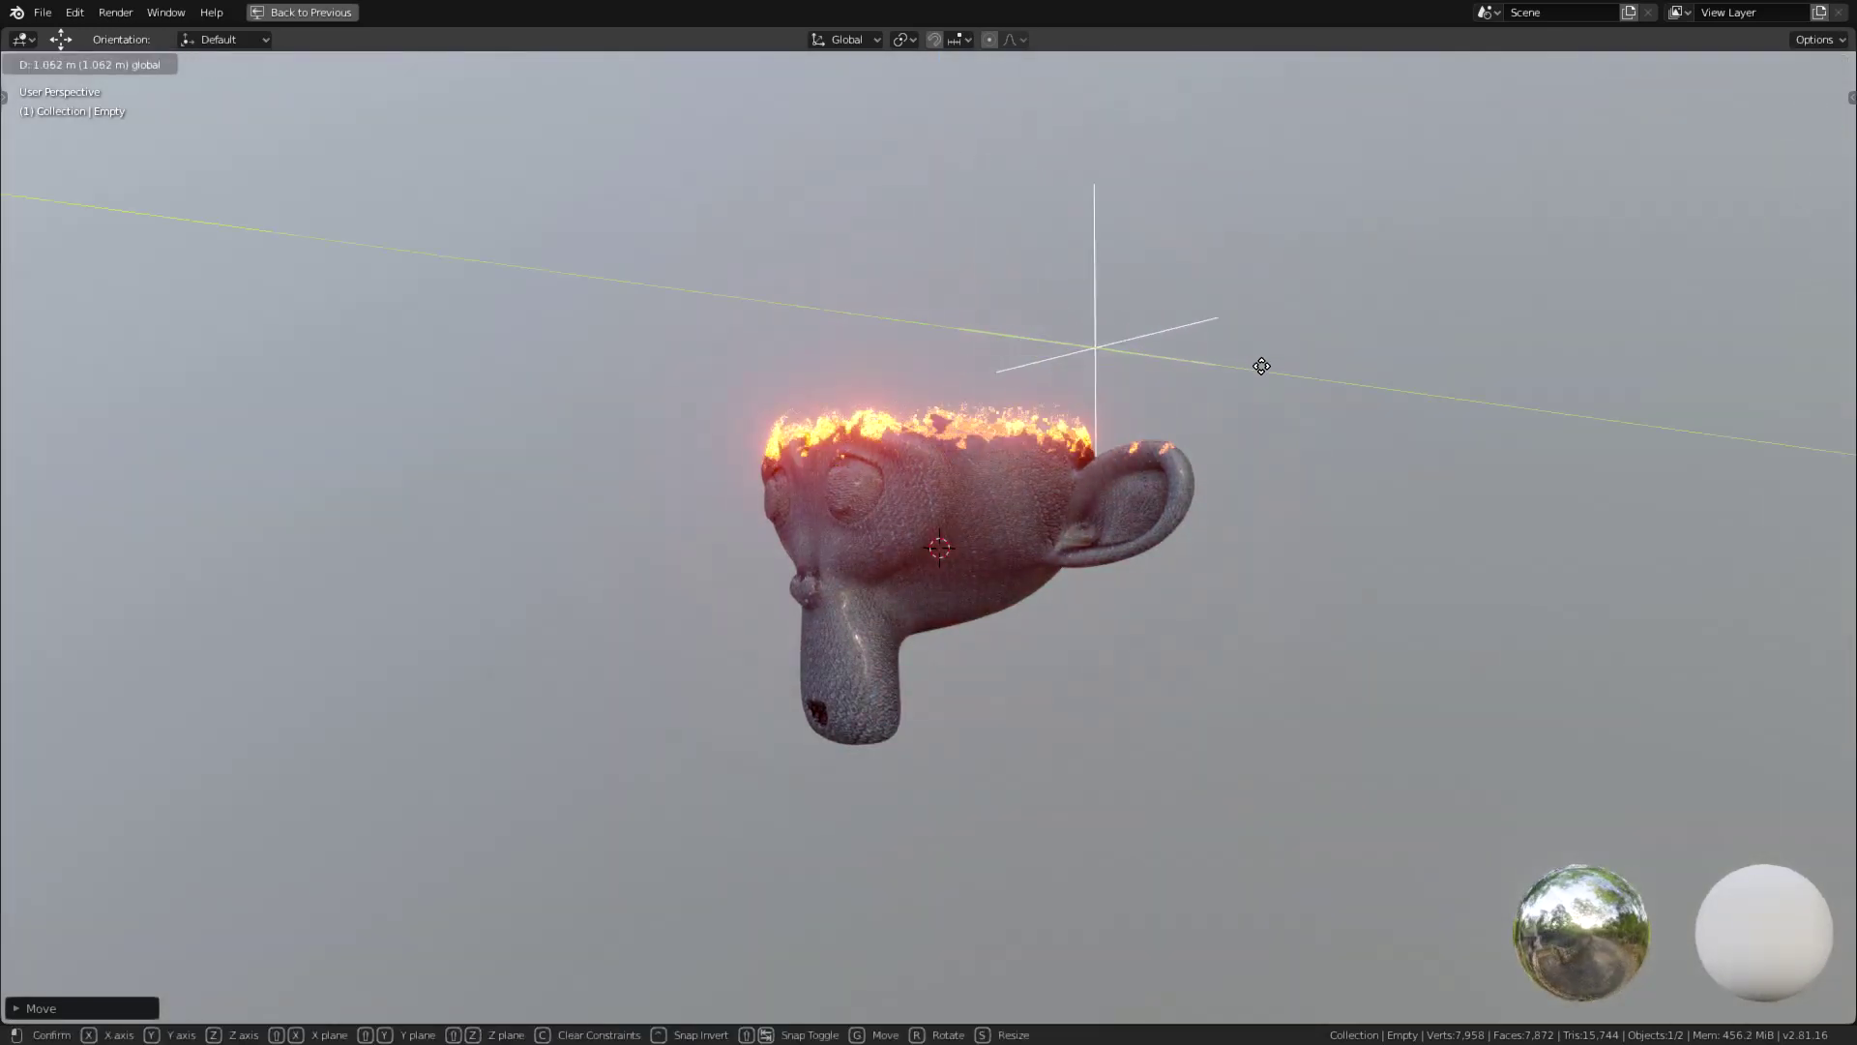
left_click(1291, 367)
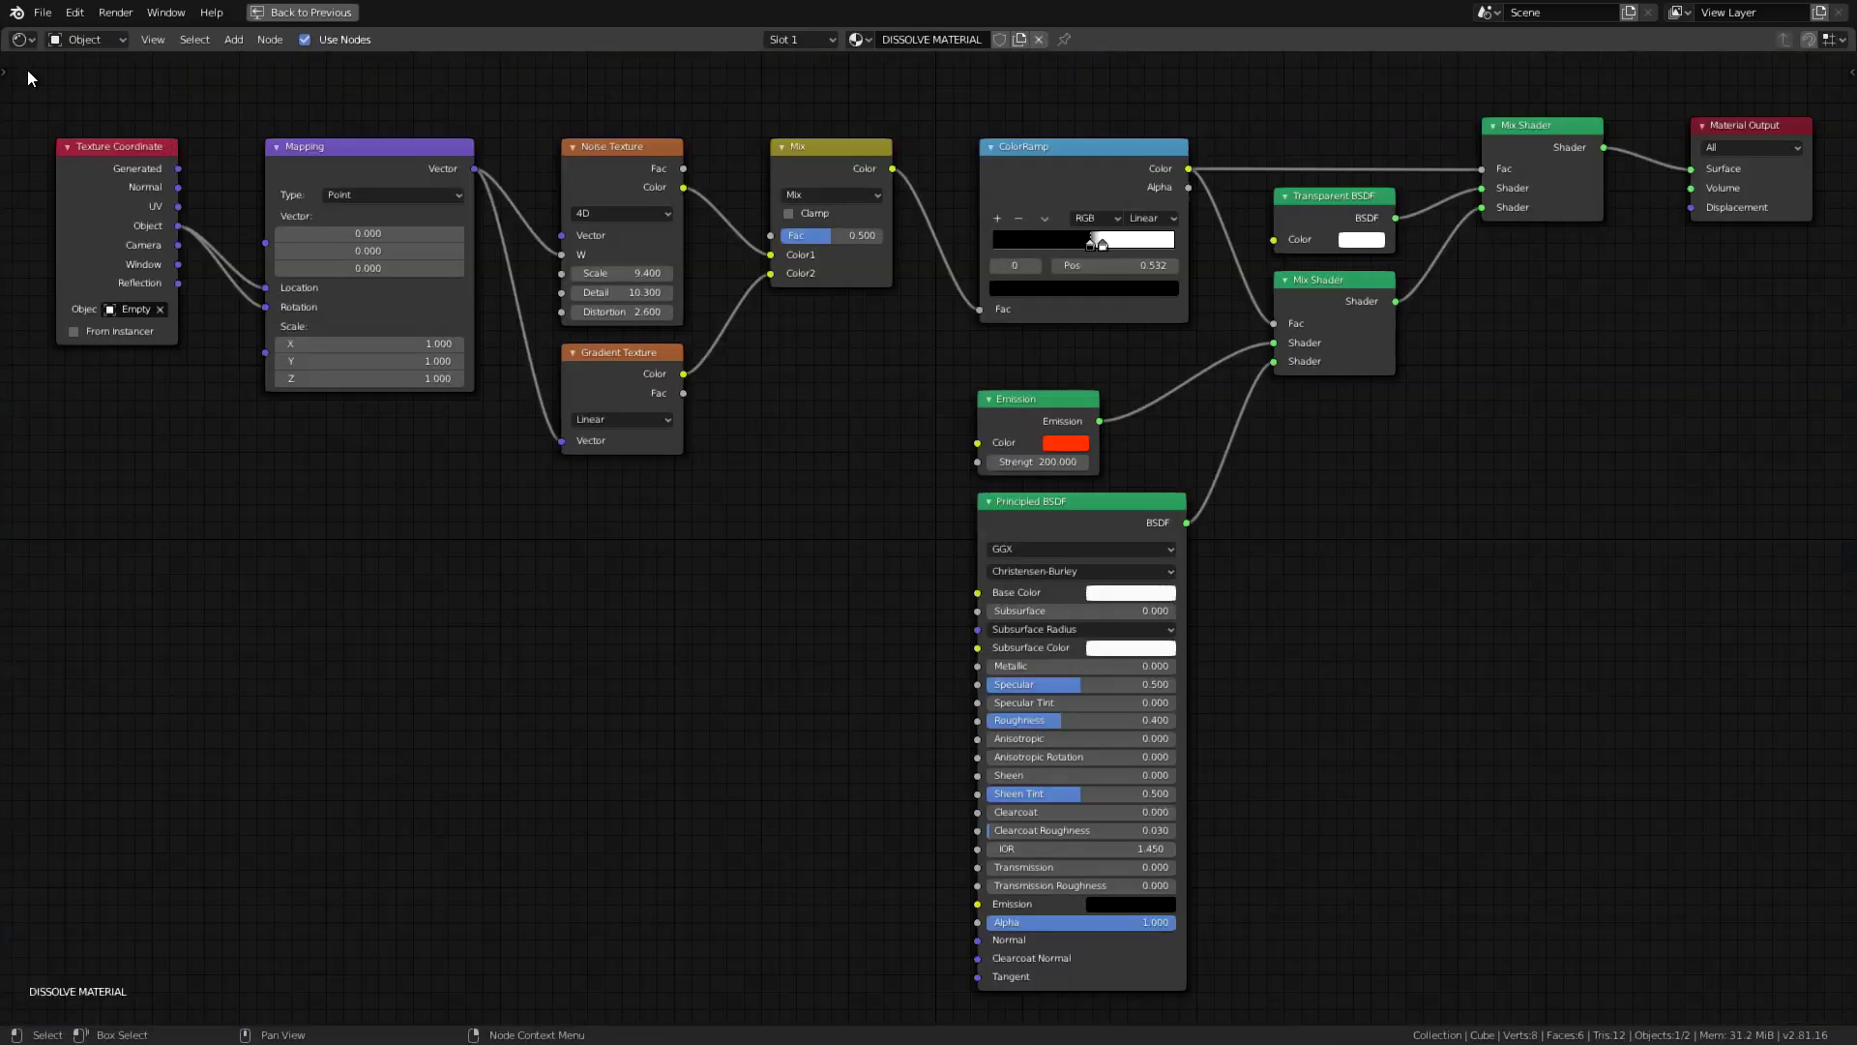
Combine all DISSOLVE MATERIAL nodes except the Material Output into a node group
left_click_drag(29, 78, 1611, 973)
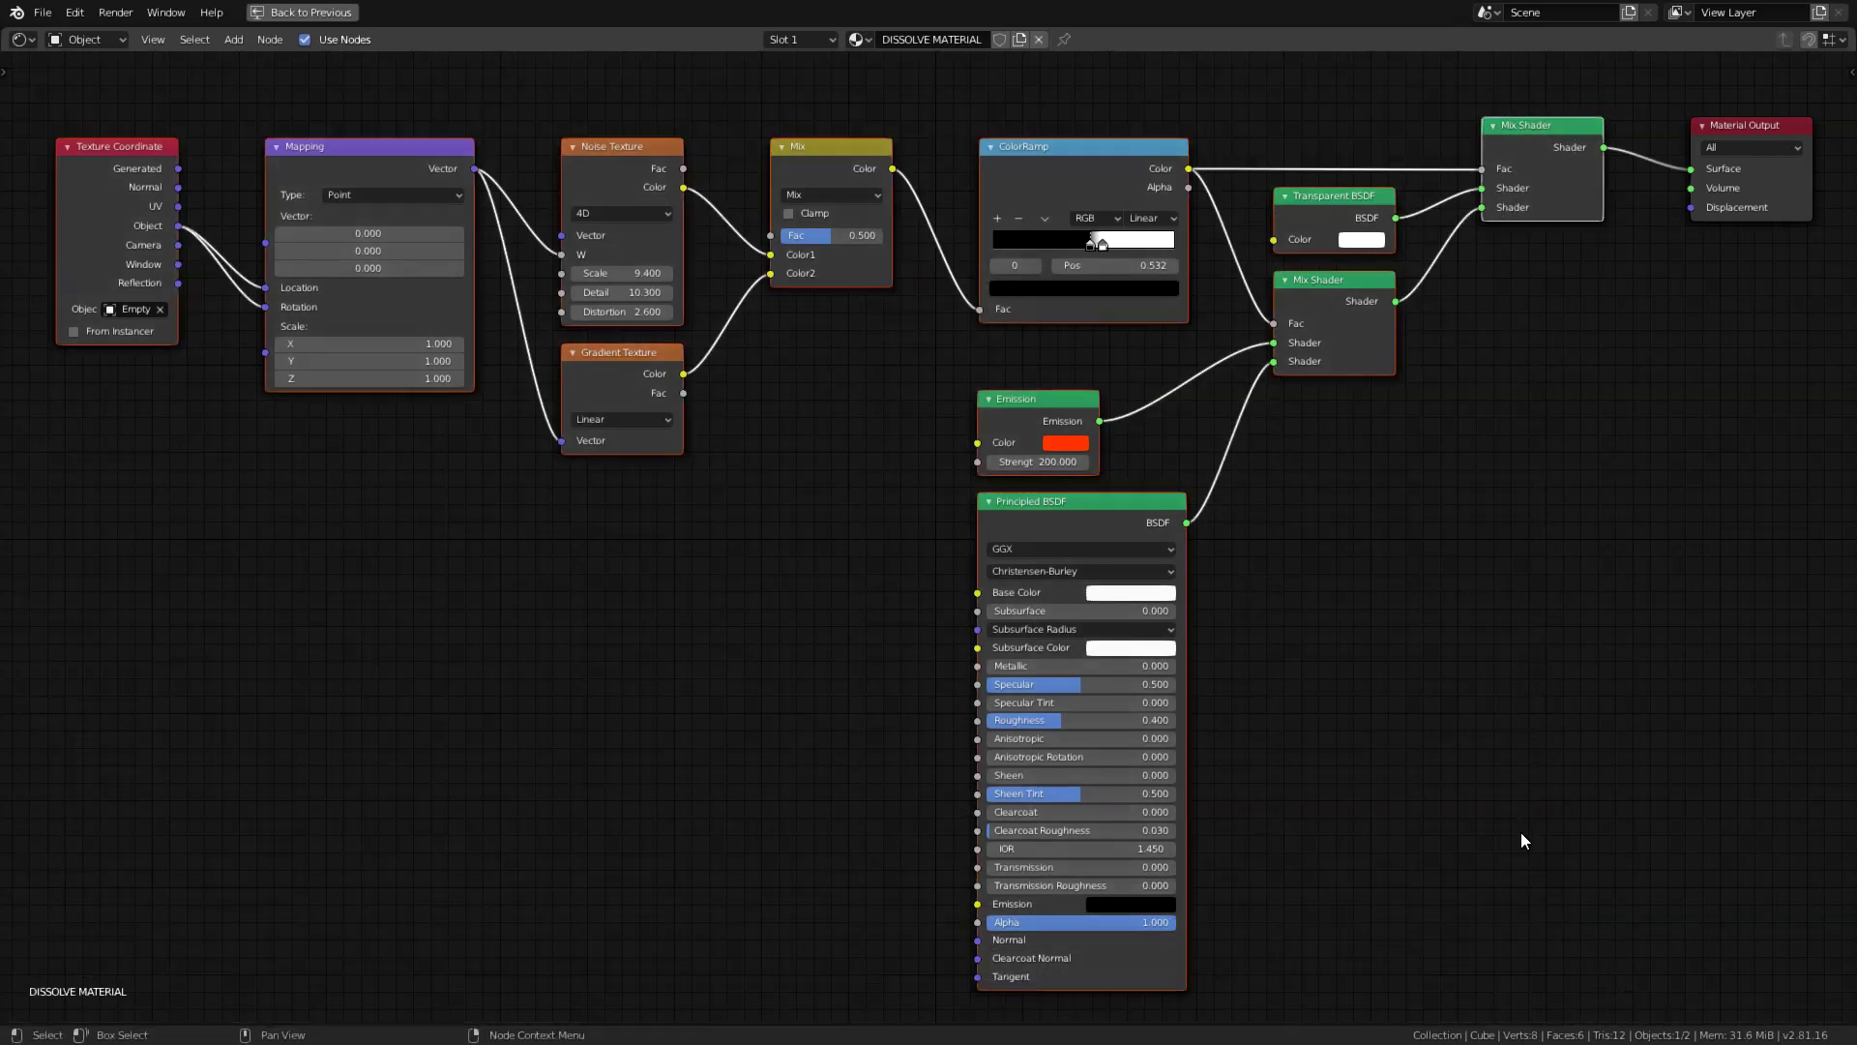
key("ctrl+g")
key("Home")
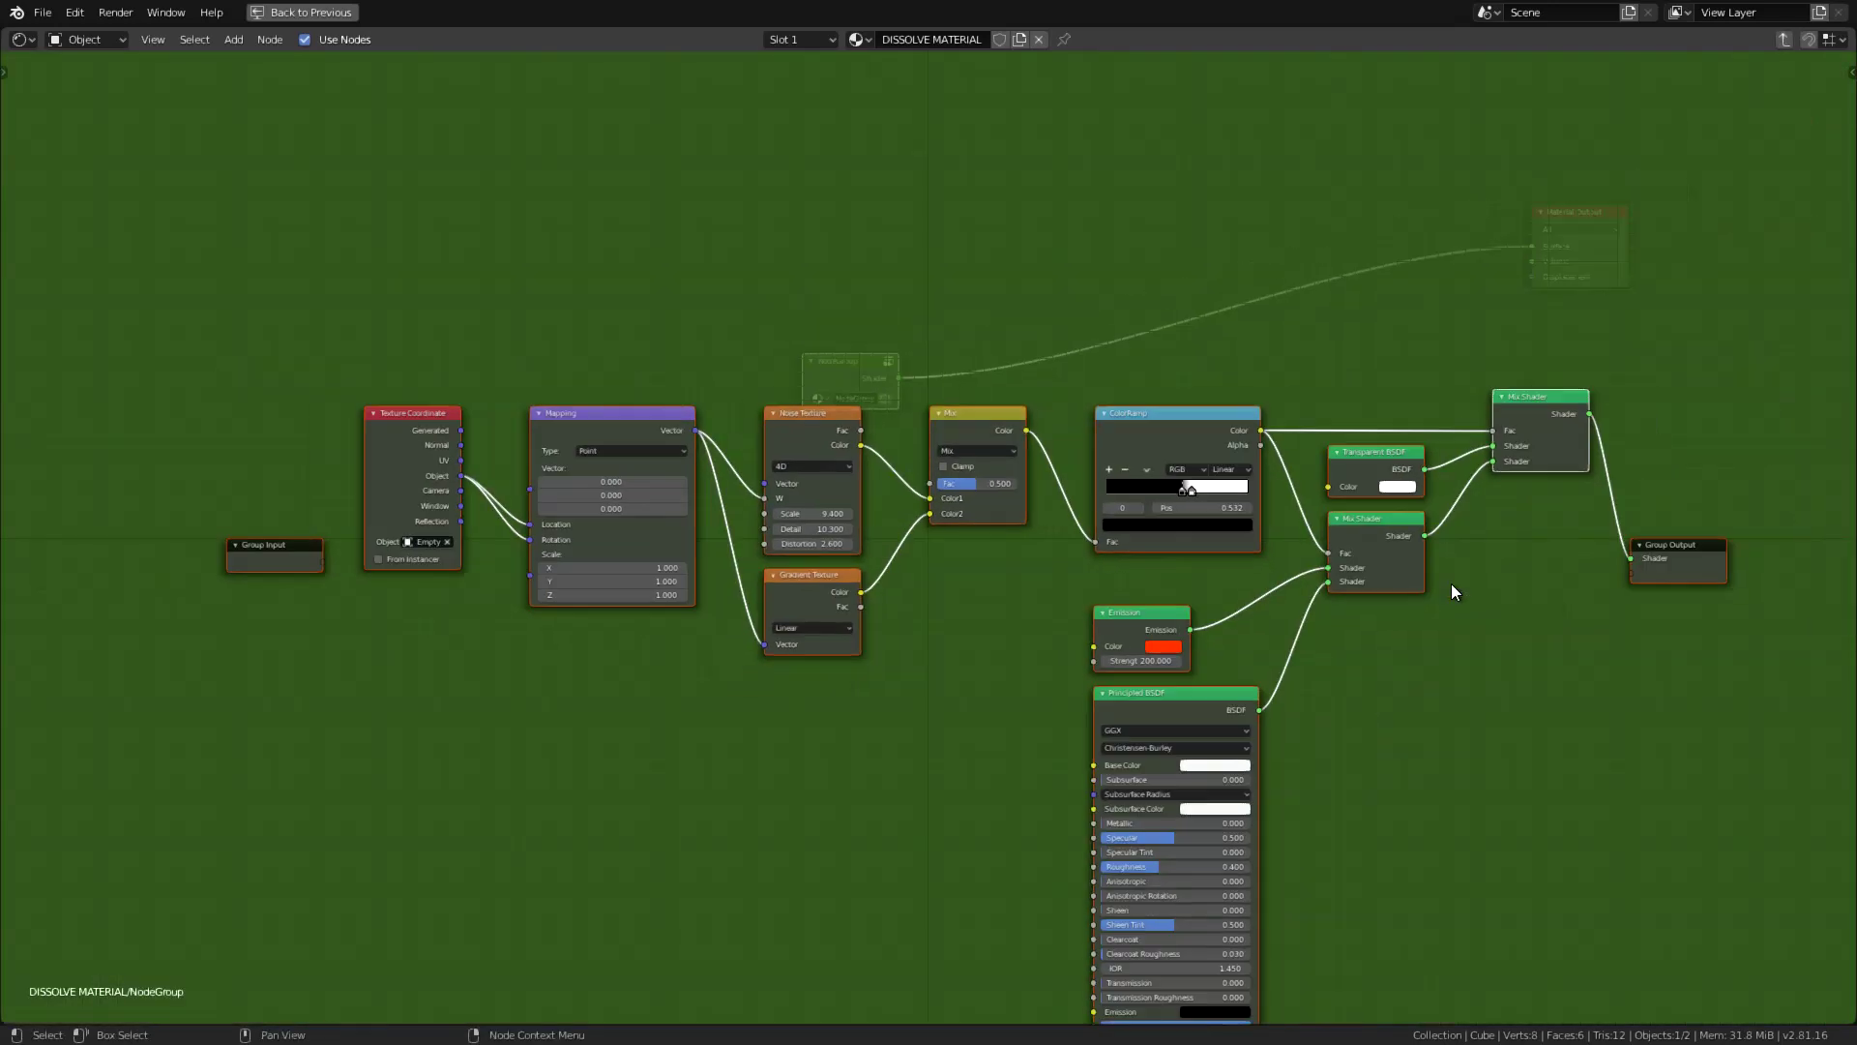
Reposition the Group Input node below the Gradient Texture node
left_click(361, 486)
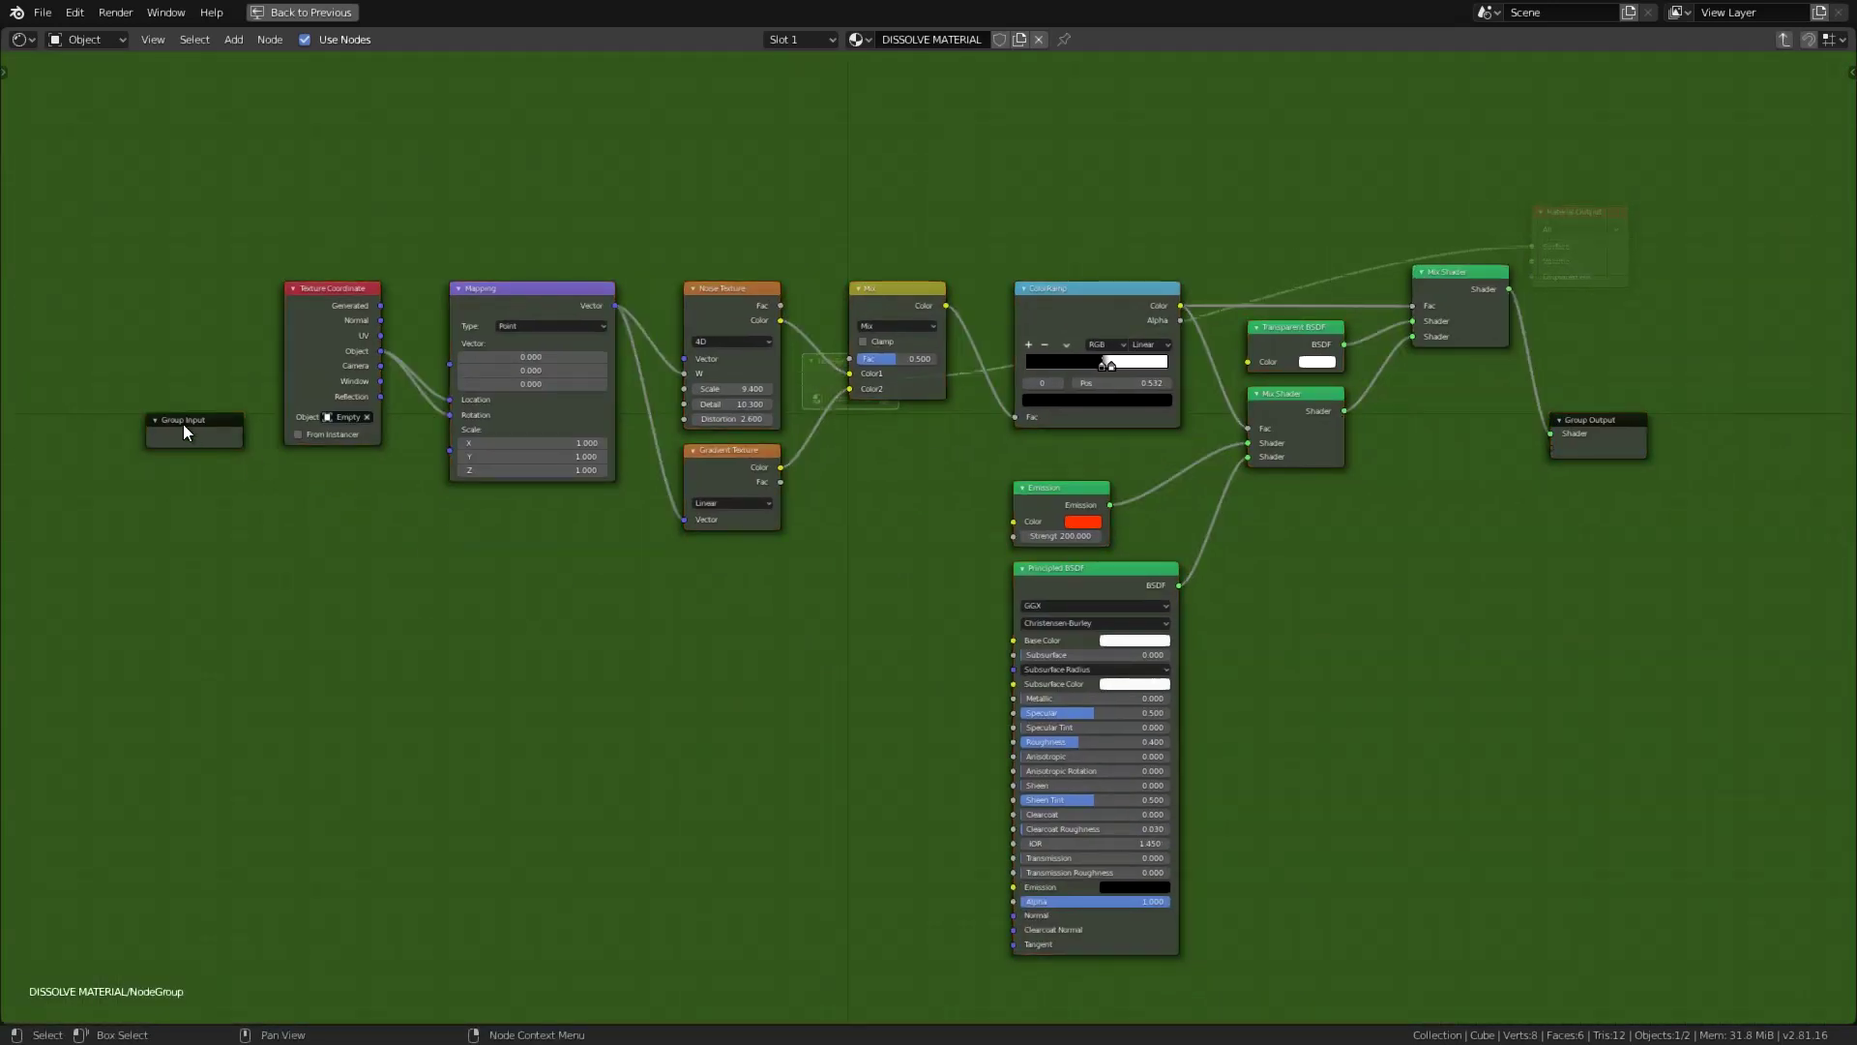
left_click_drag(183, 423, 717, 586)
scroll(1000, 638, "up", 2)
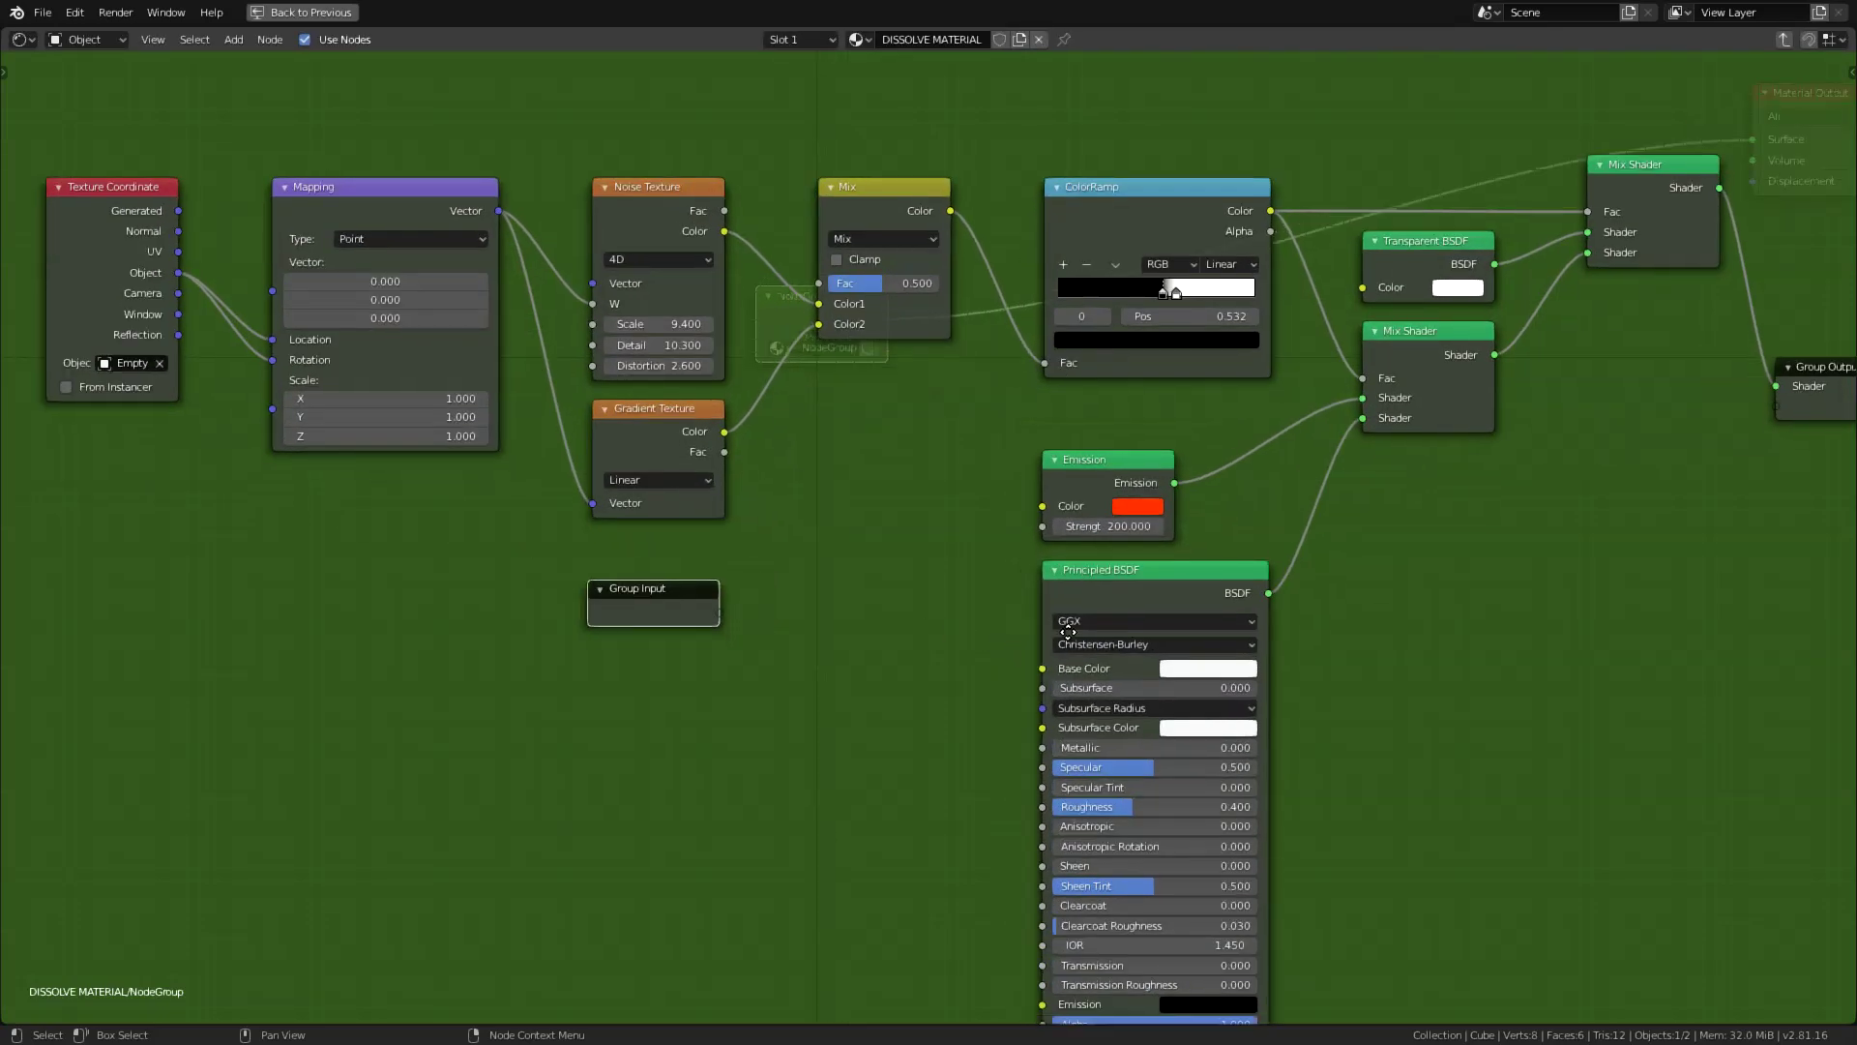
Expose the Emission Color and Strength and the Principled BSDF's Base Color, Metallic, Roughness and Normal on the Group Input
middle_click_drag(1068, 631, 1064, 521)
left_click_drag(1035, 362, 686, 472)
left_click_drag(1036, 381, 716, 490)
left_click_drag(1036, 524, 713, 508)
left_click_drag(1036, 603, 713, 527)
left_click_drag(1037, 663, 713, 547)
left_click_drag(1037, 899, 714, 568)
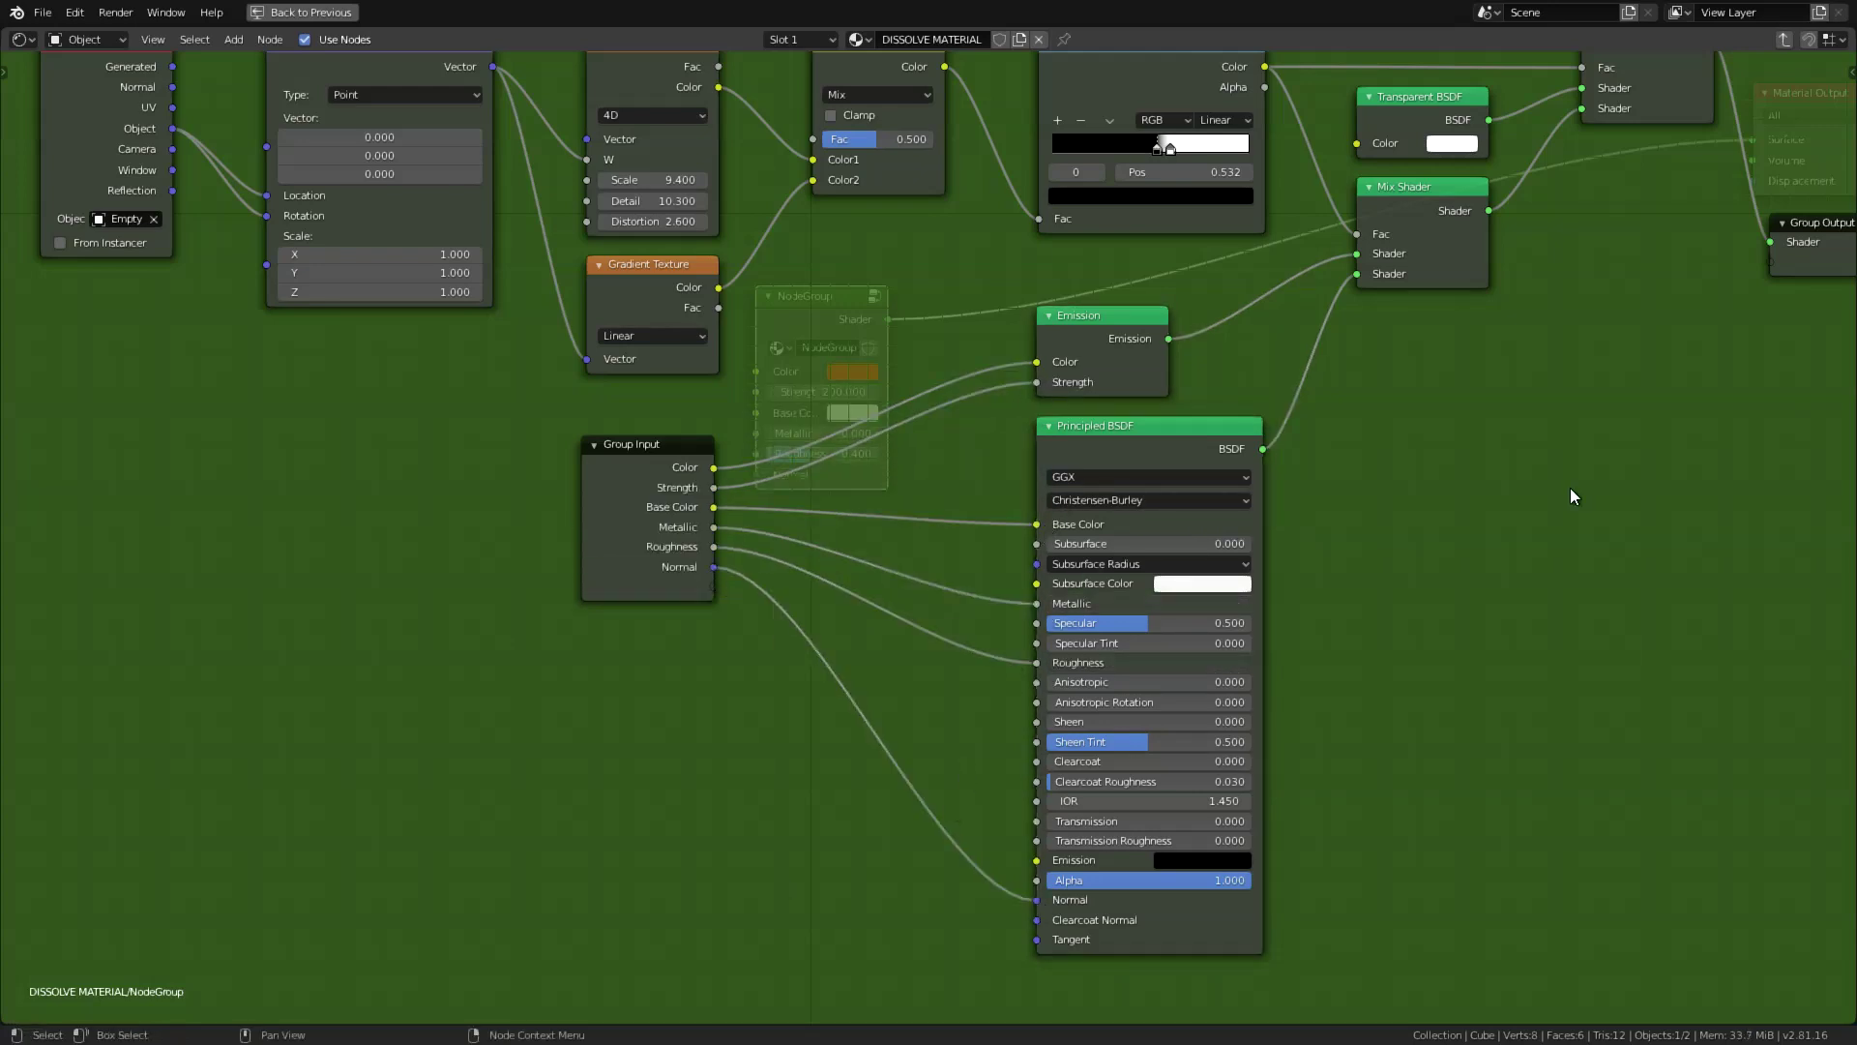
Exit the node group and rename the group node DISSOLVE MATERIAL
key("Tab")
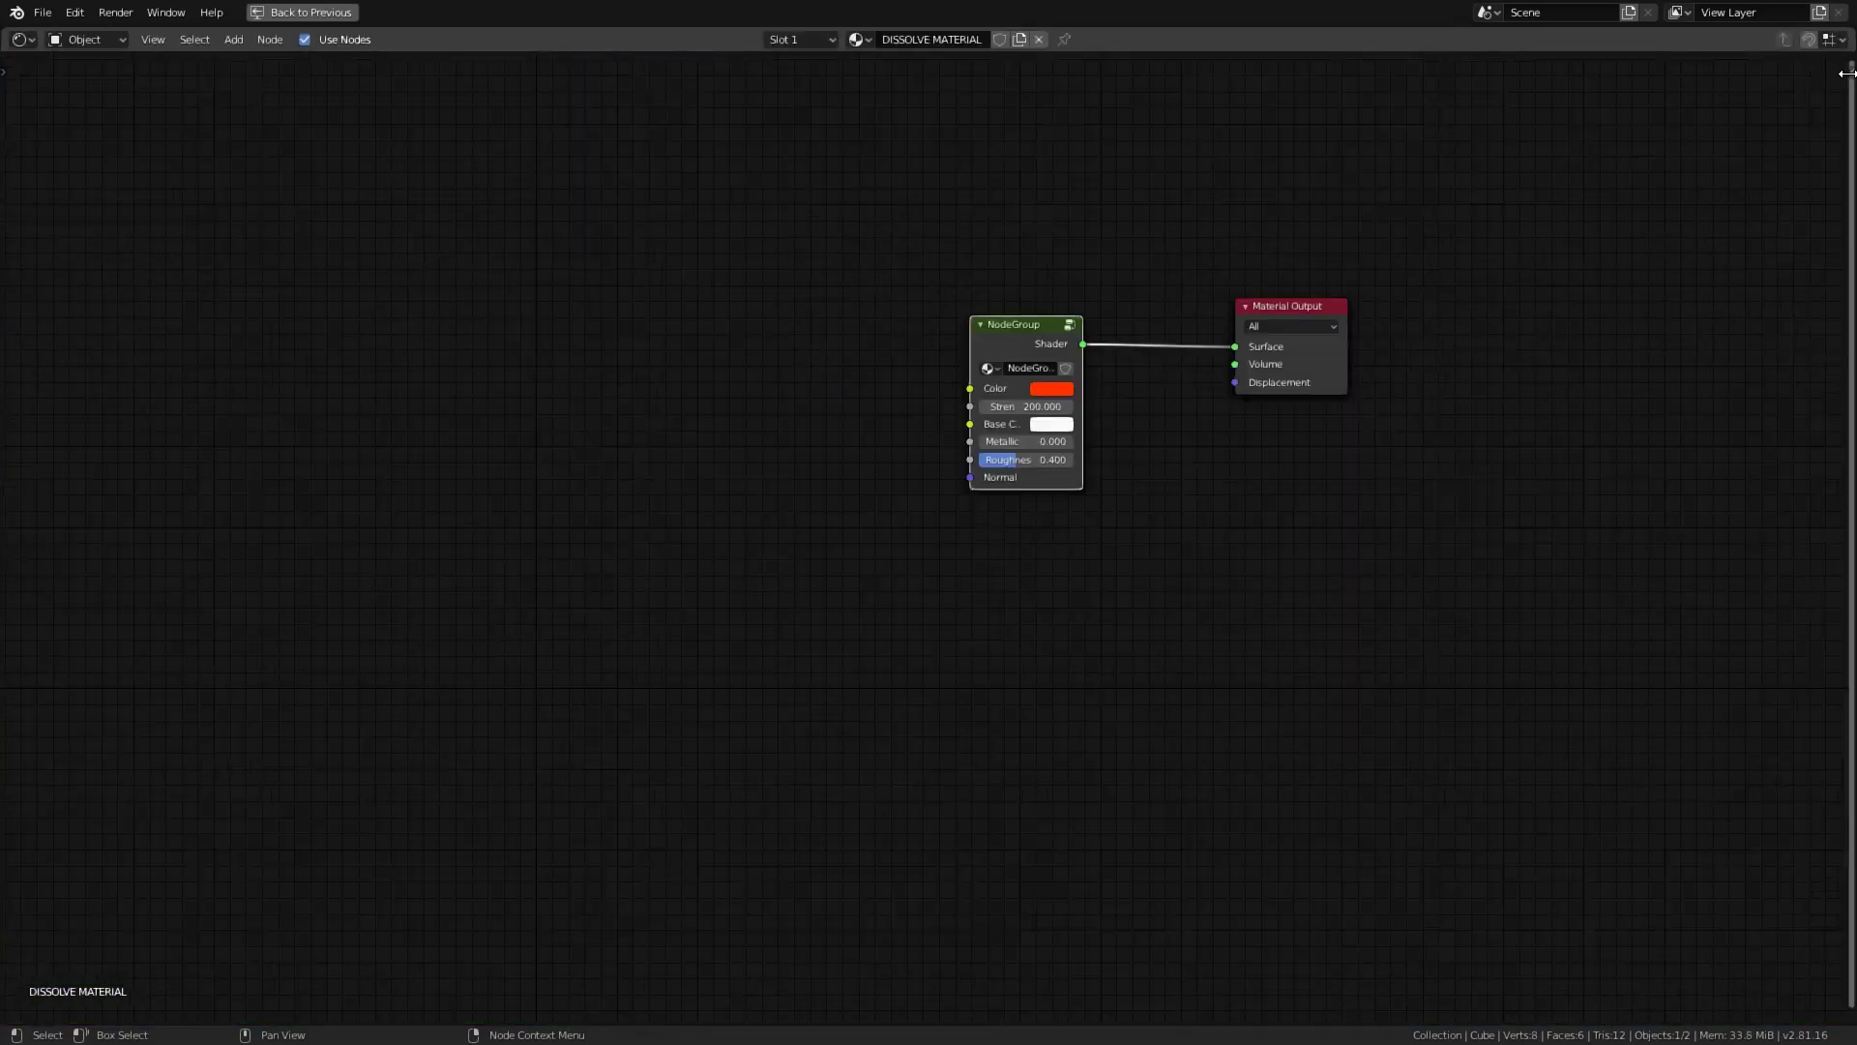
left_click(1845, 73)
left_click(1845, 76)
left_click(1770, 91)
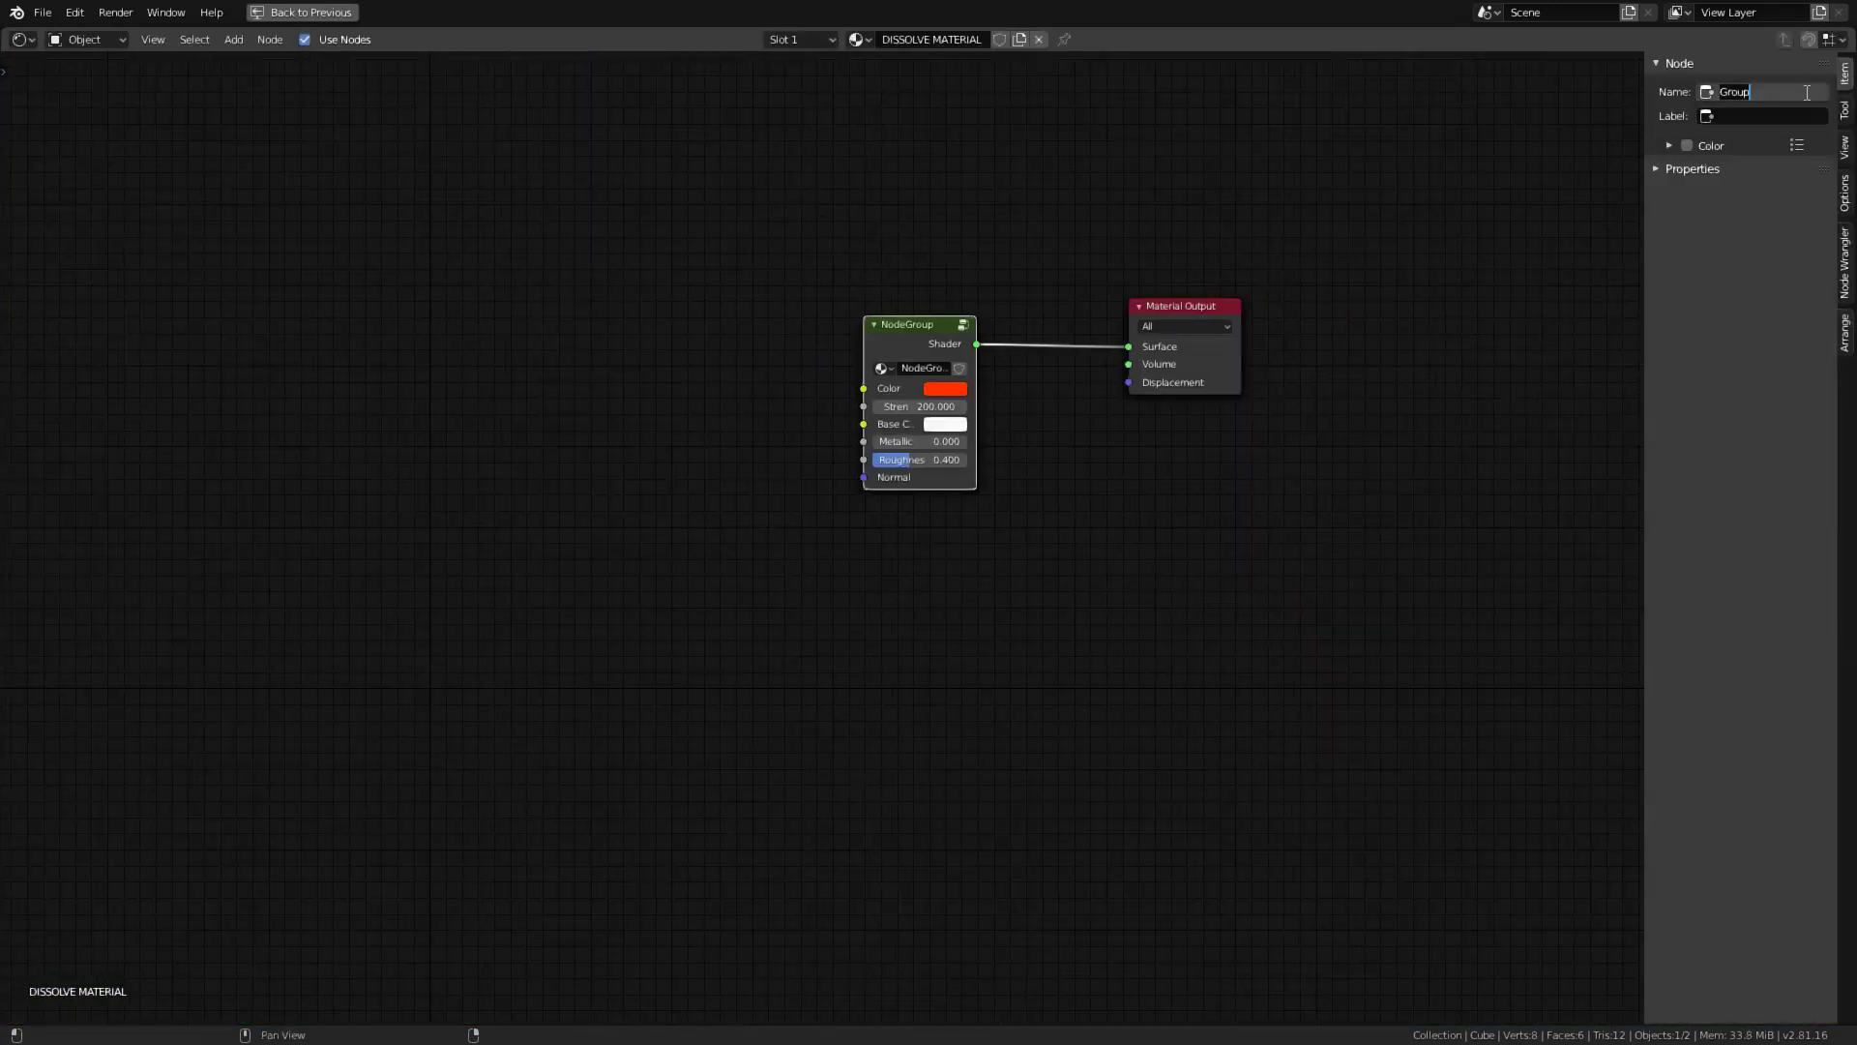
type("DISSOLVE MATERIAL")
key("Return")
Save the file on the Desktop as DISSOLVE MATERIAL.blend
key("ctrl+shift+s")
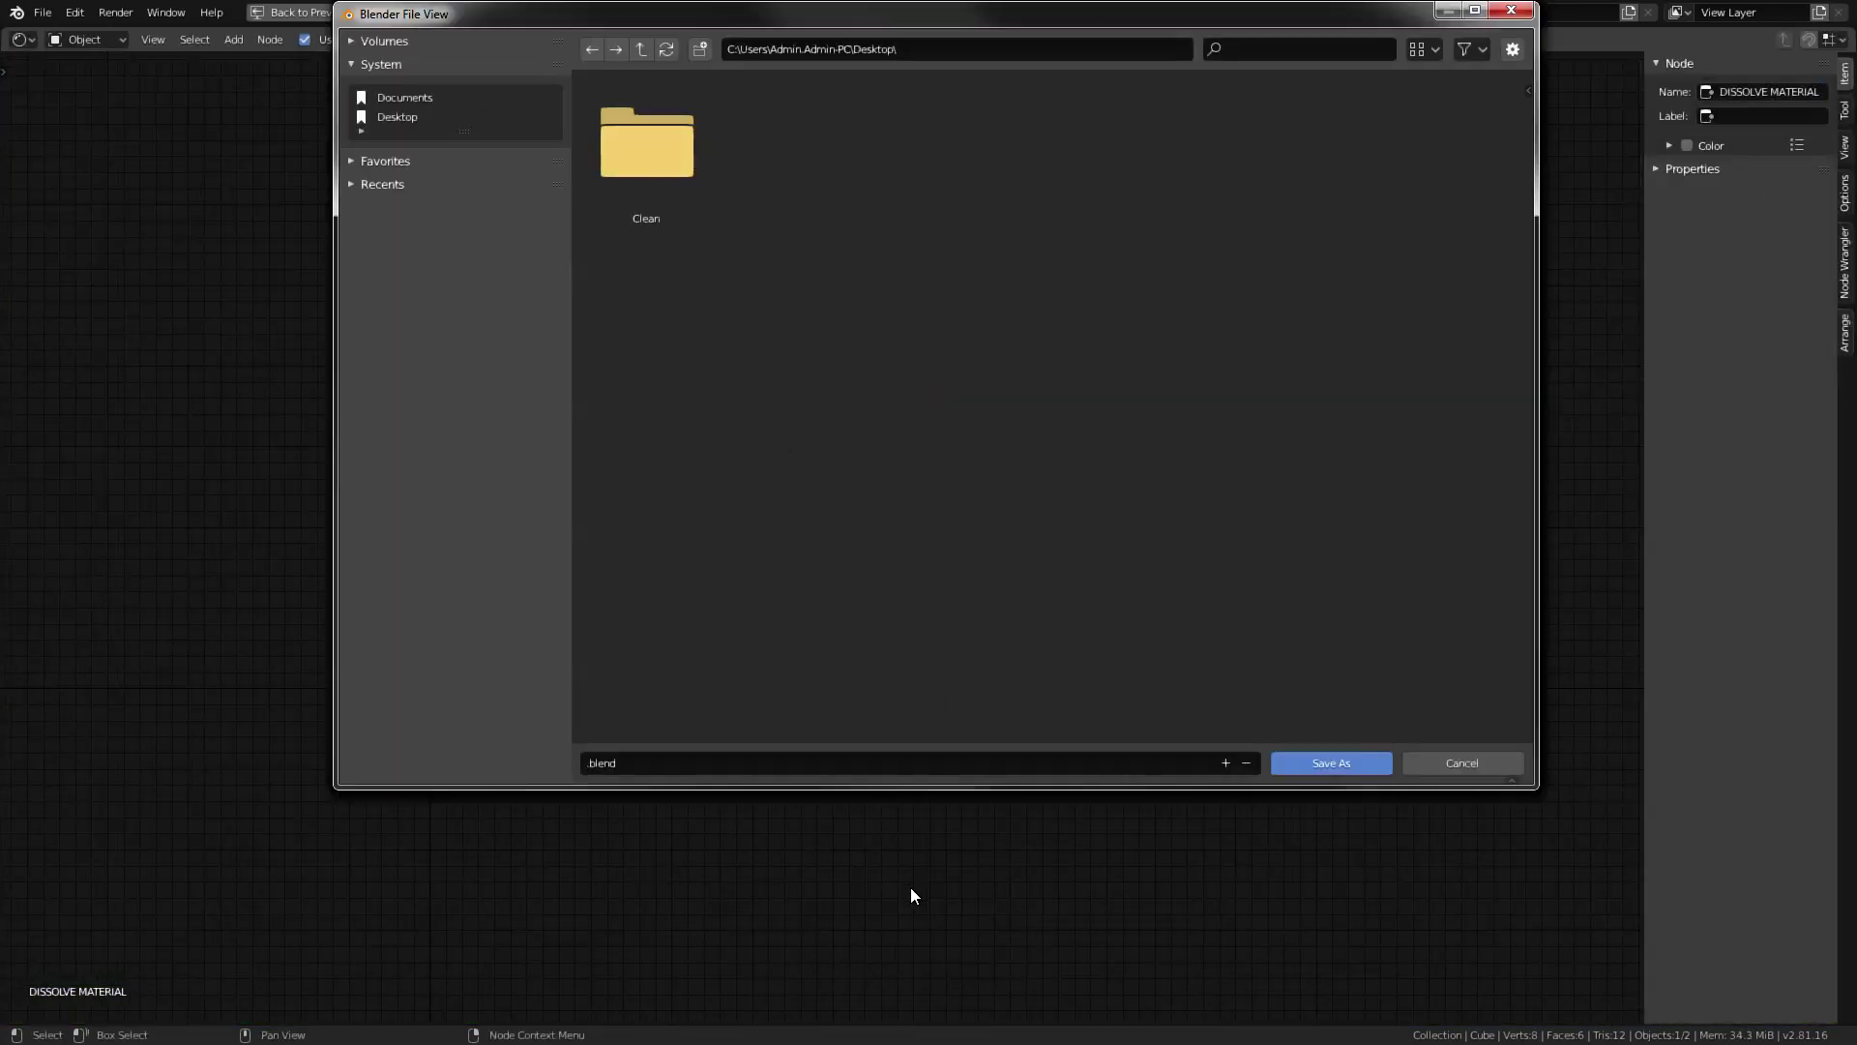
left_click(1015, 762)
type("DISSOLVE MATERIAL")
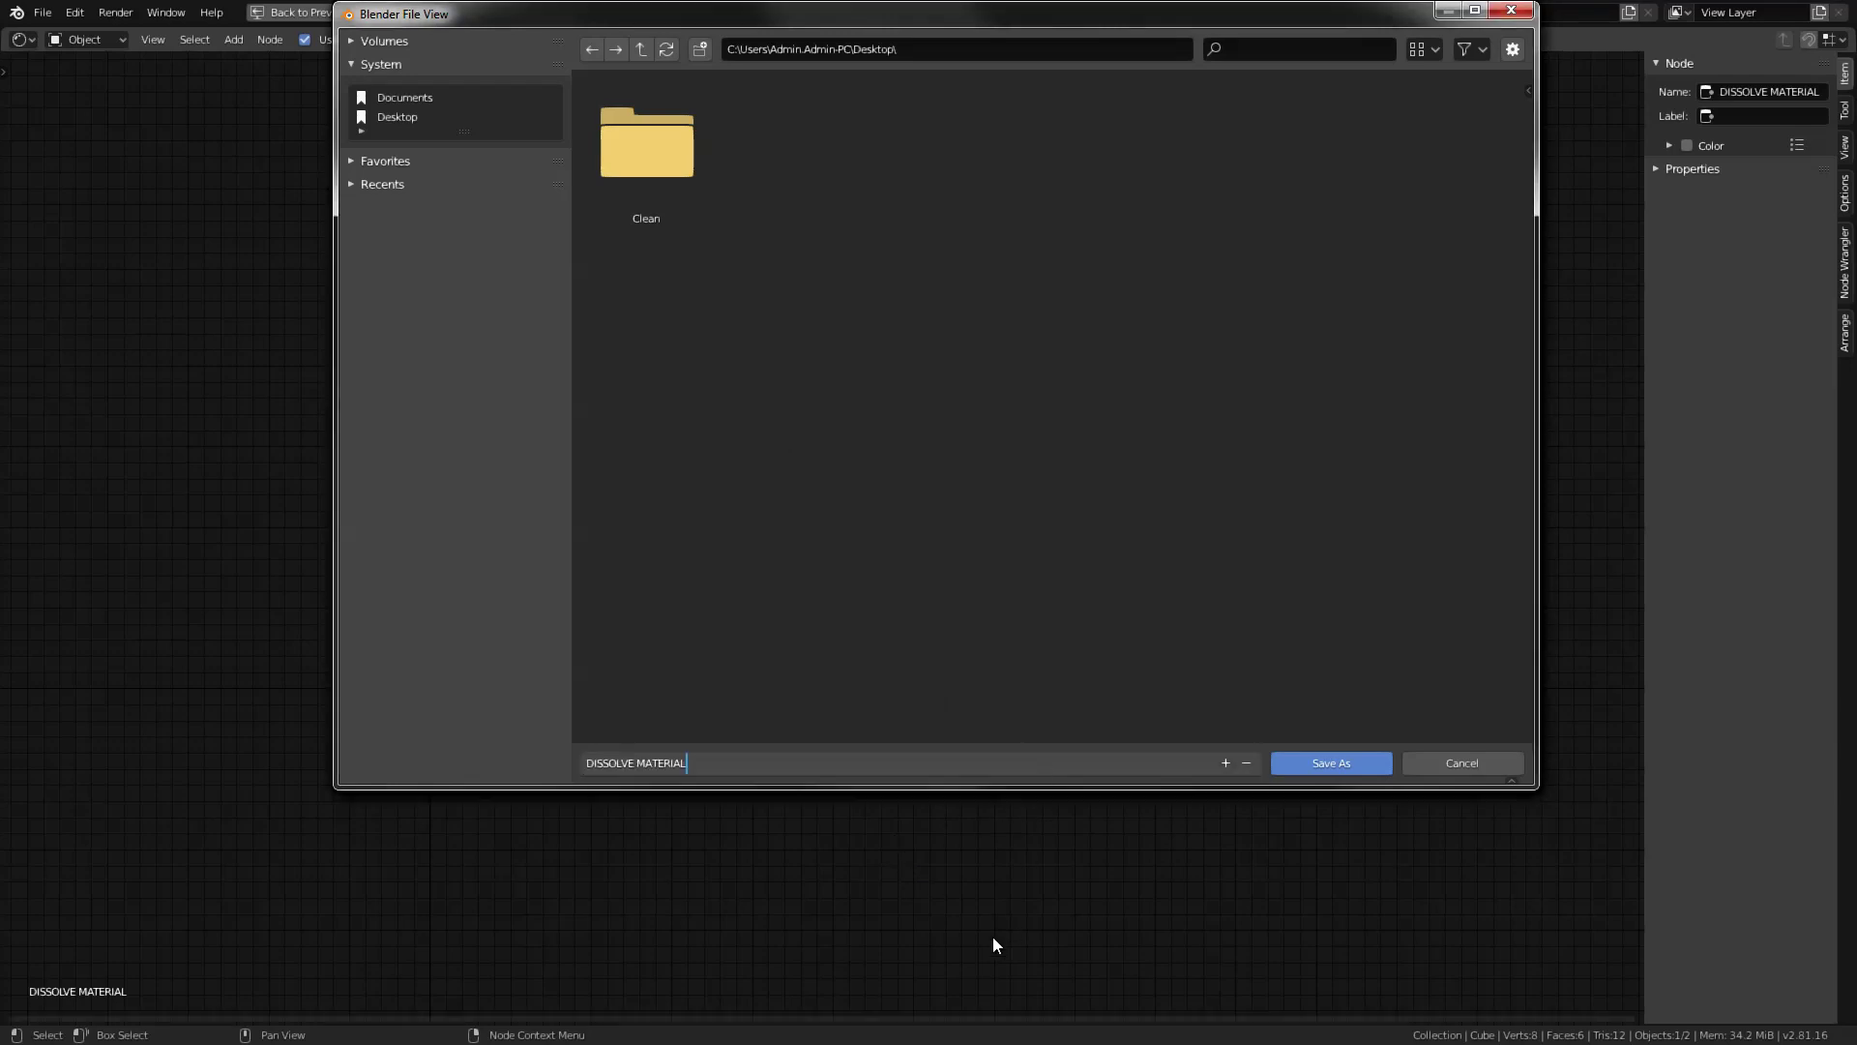
key("Return")
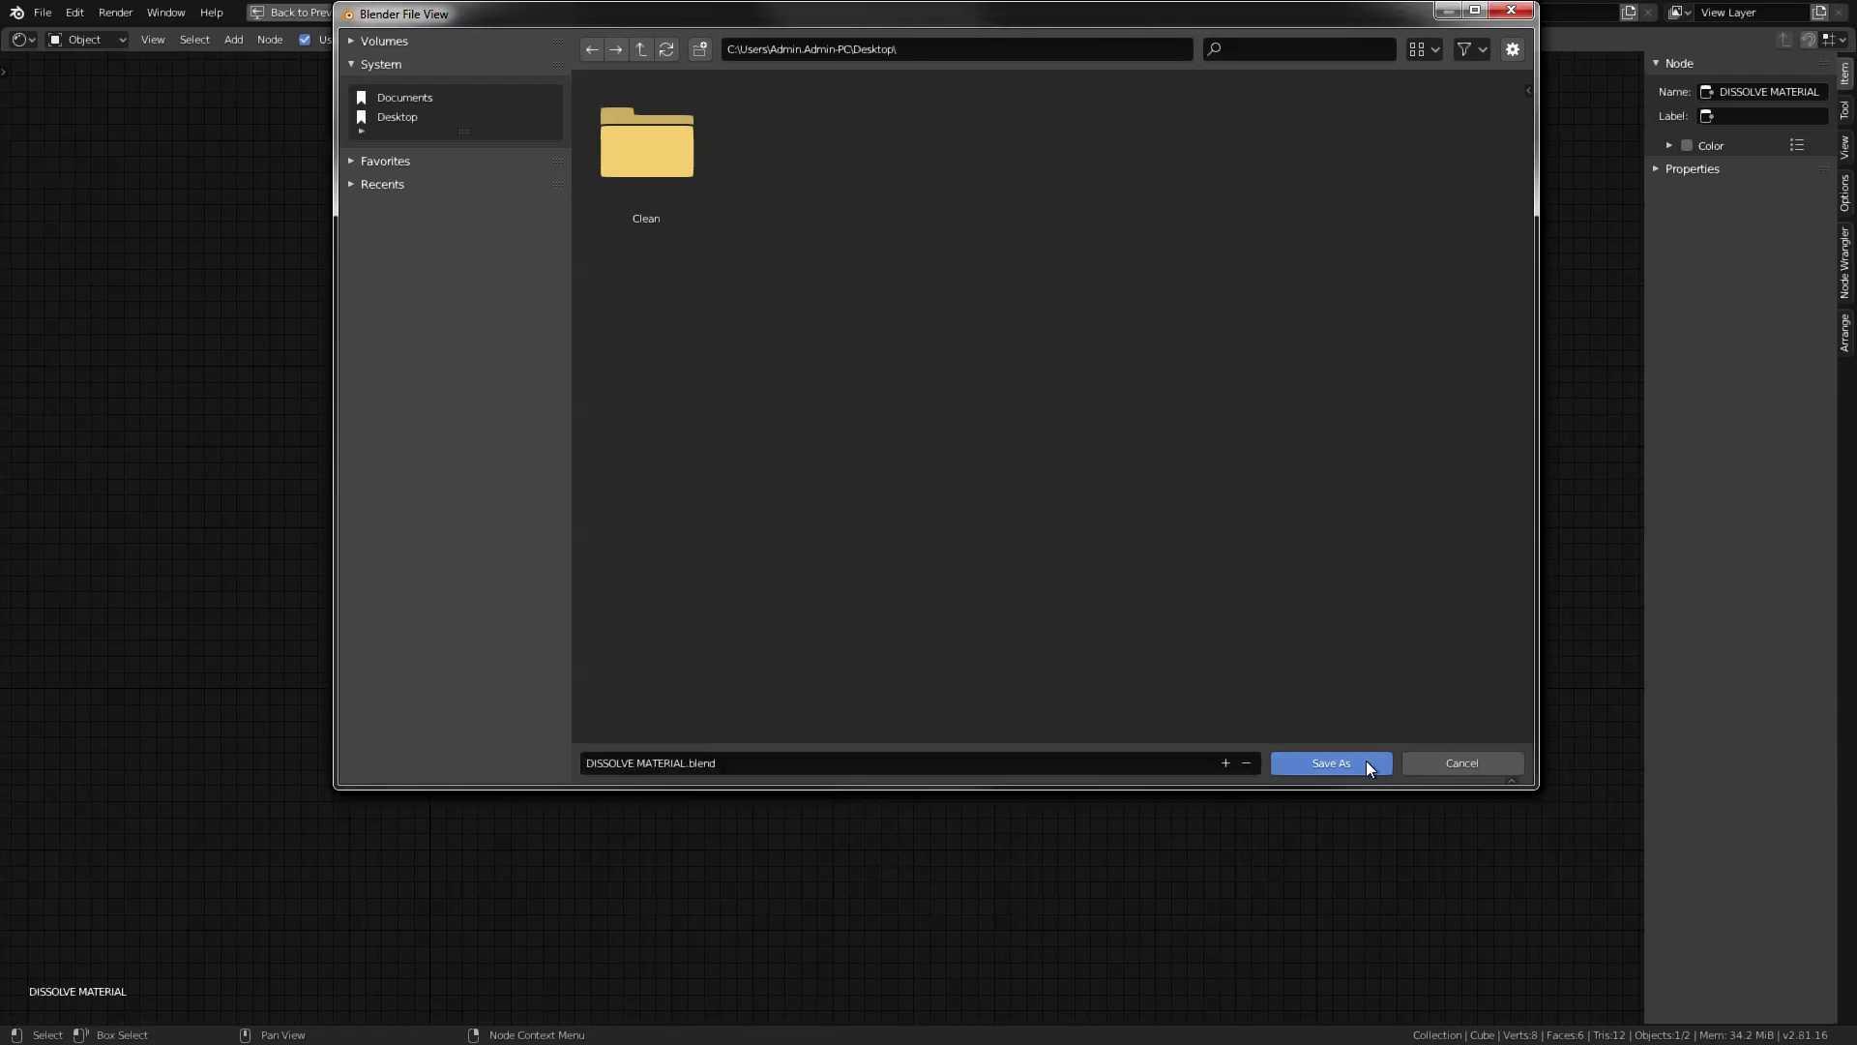
left_click(1367, 764)
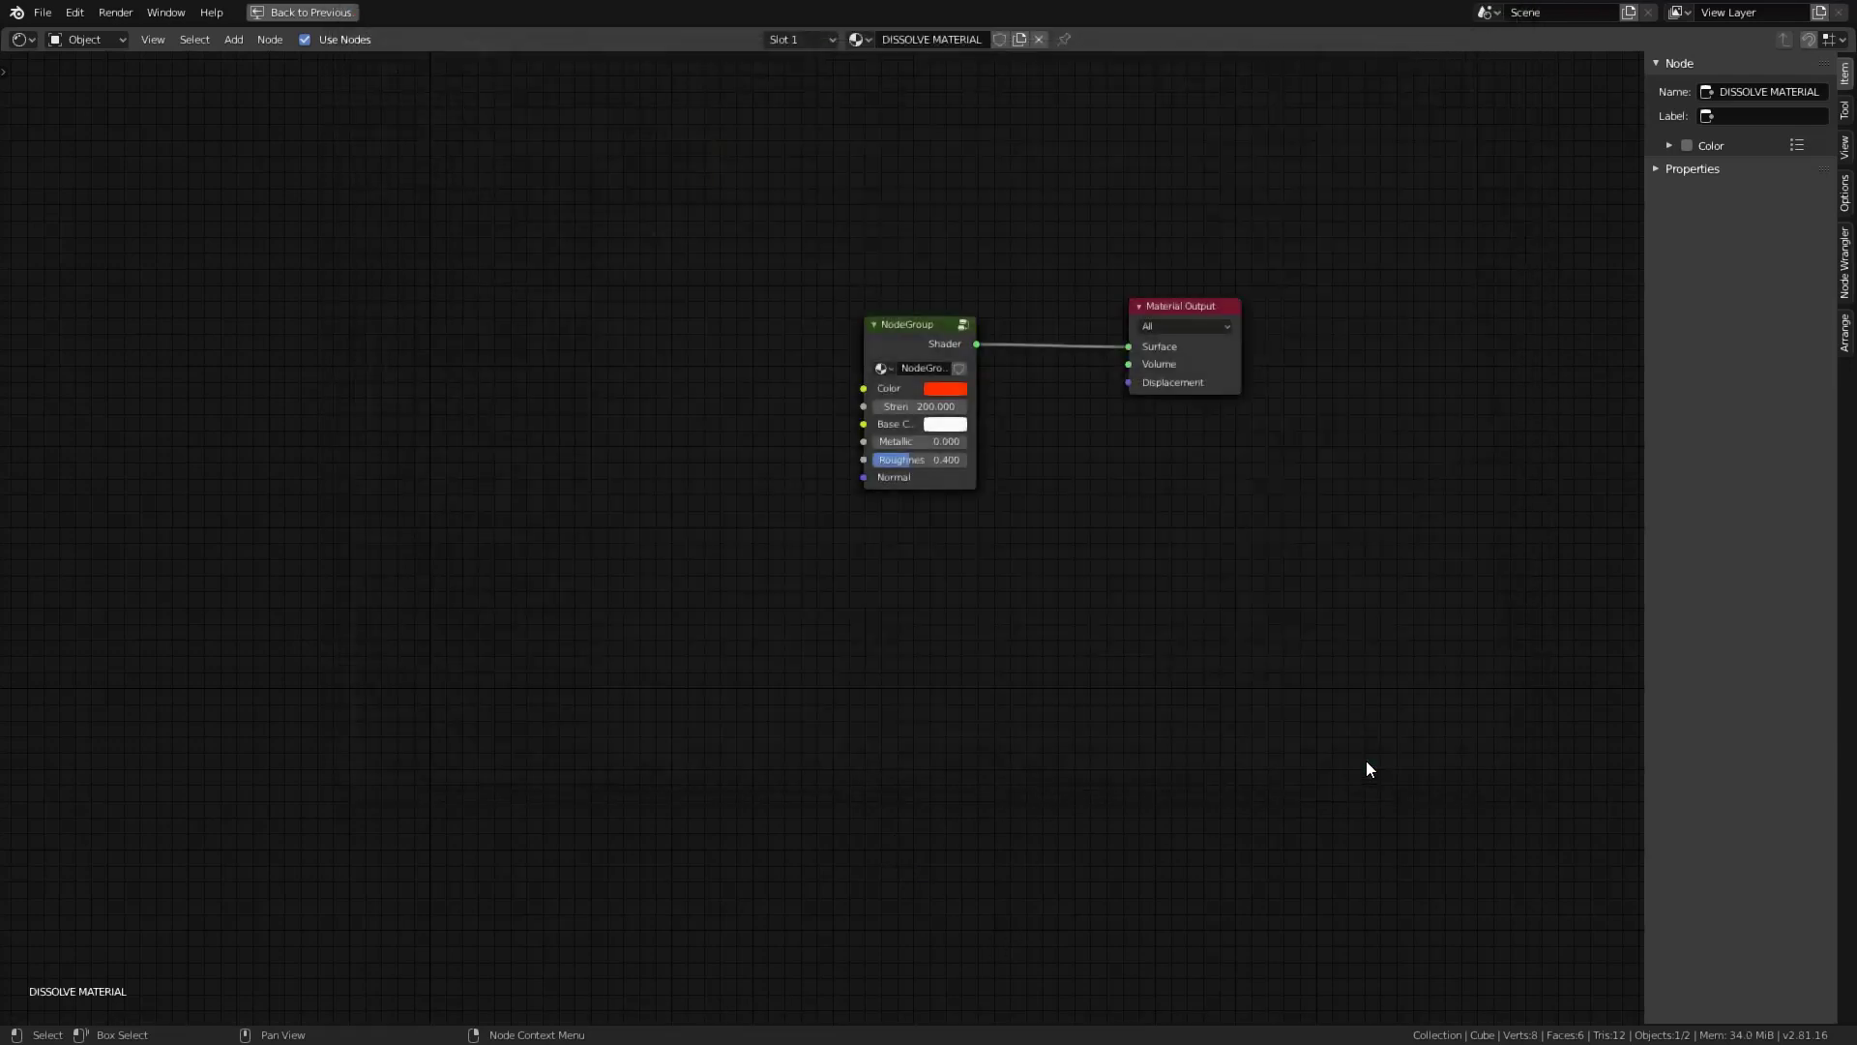
left_click(1198, 306)
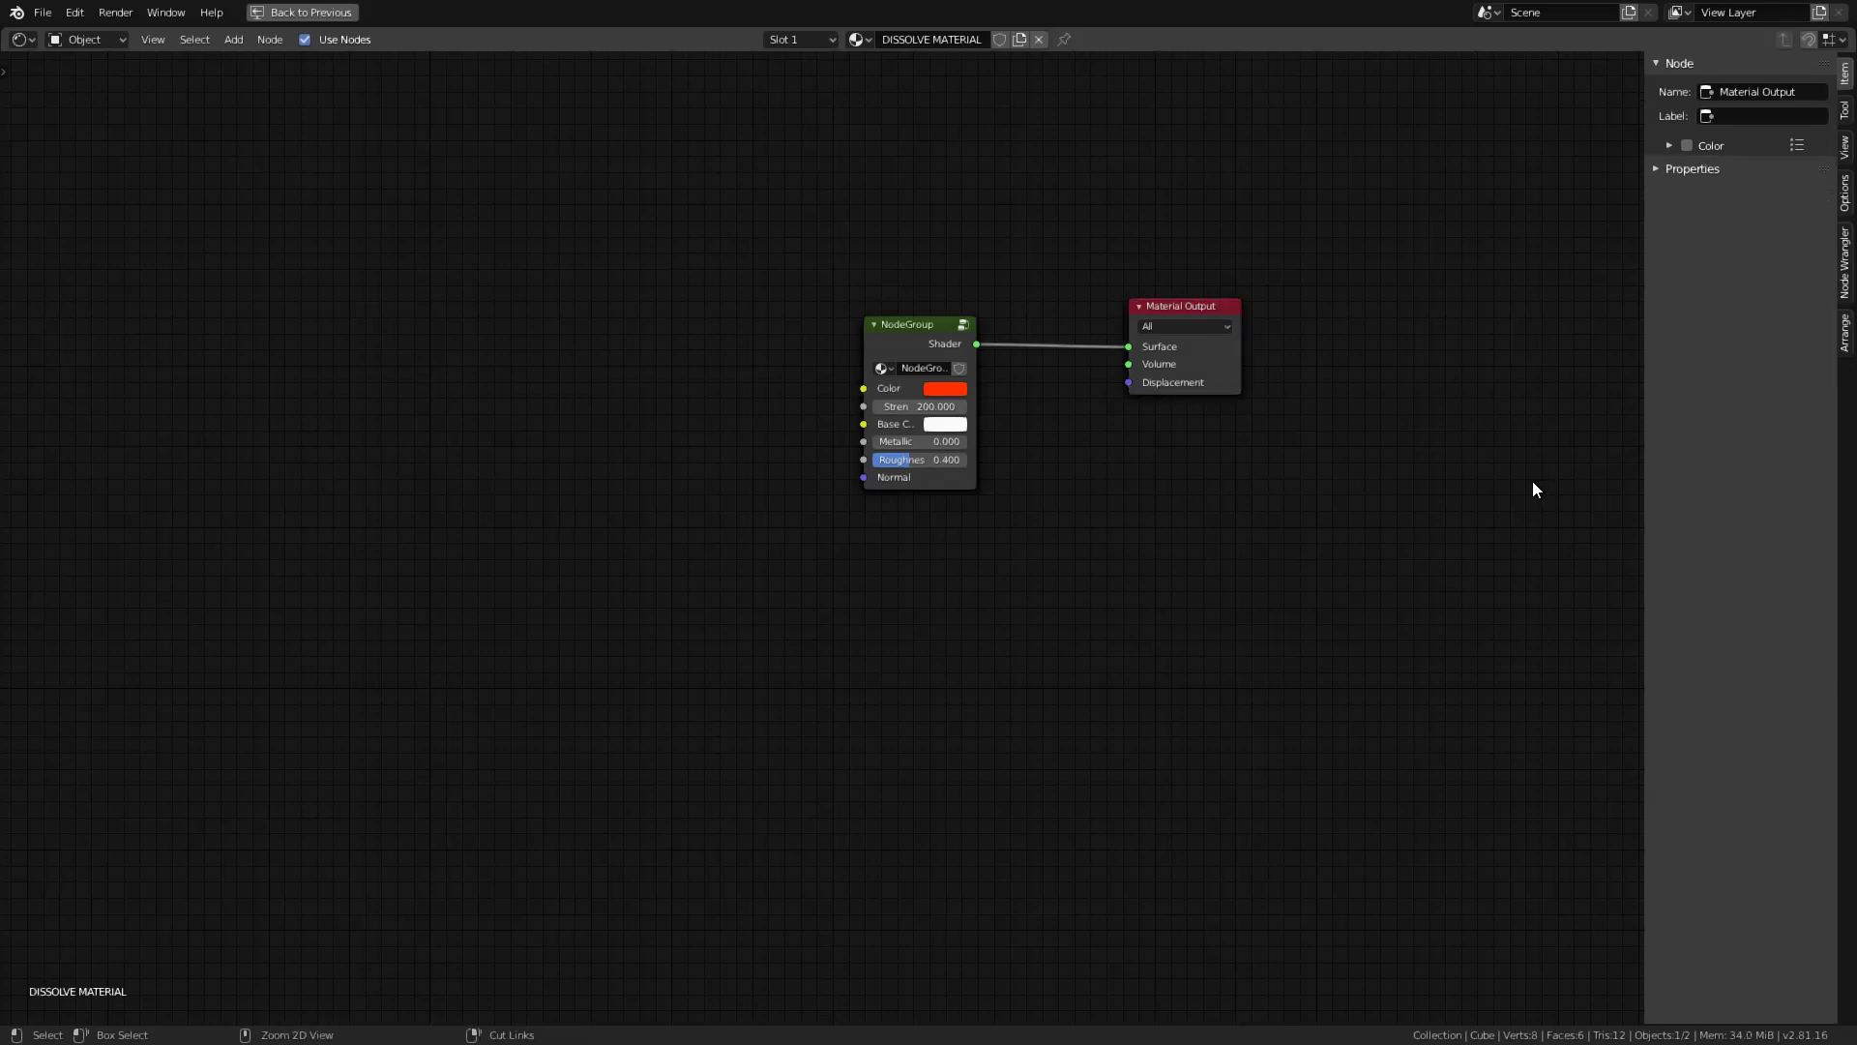
key("ctrl+s")
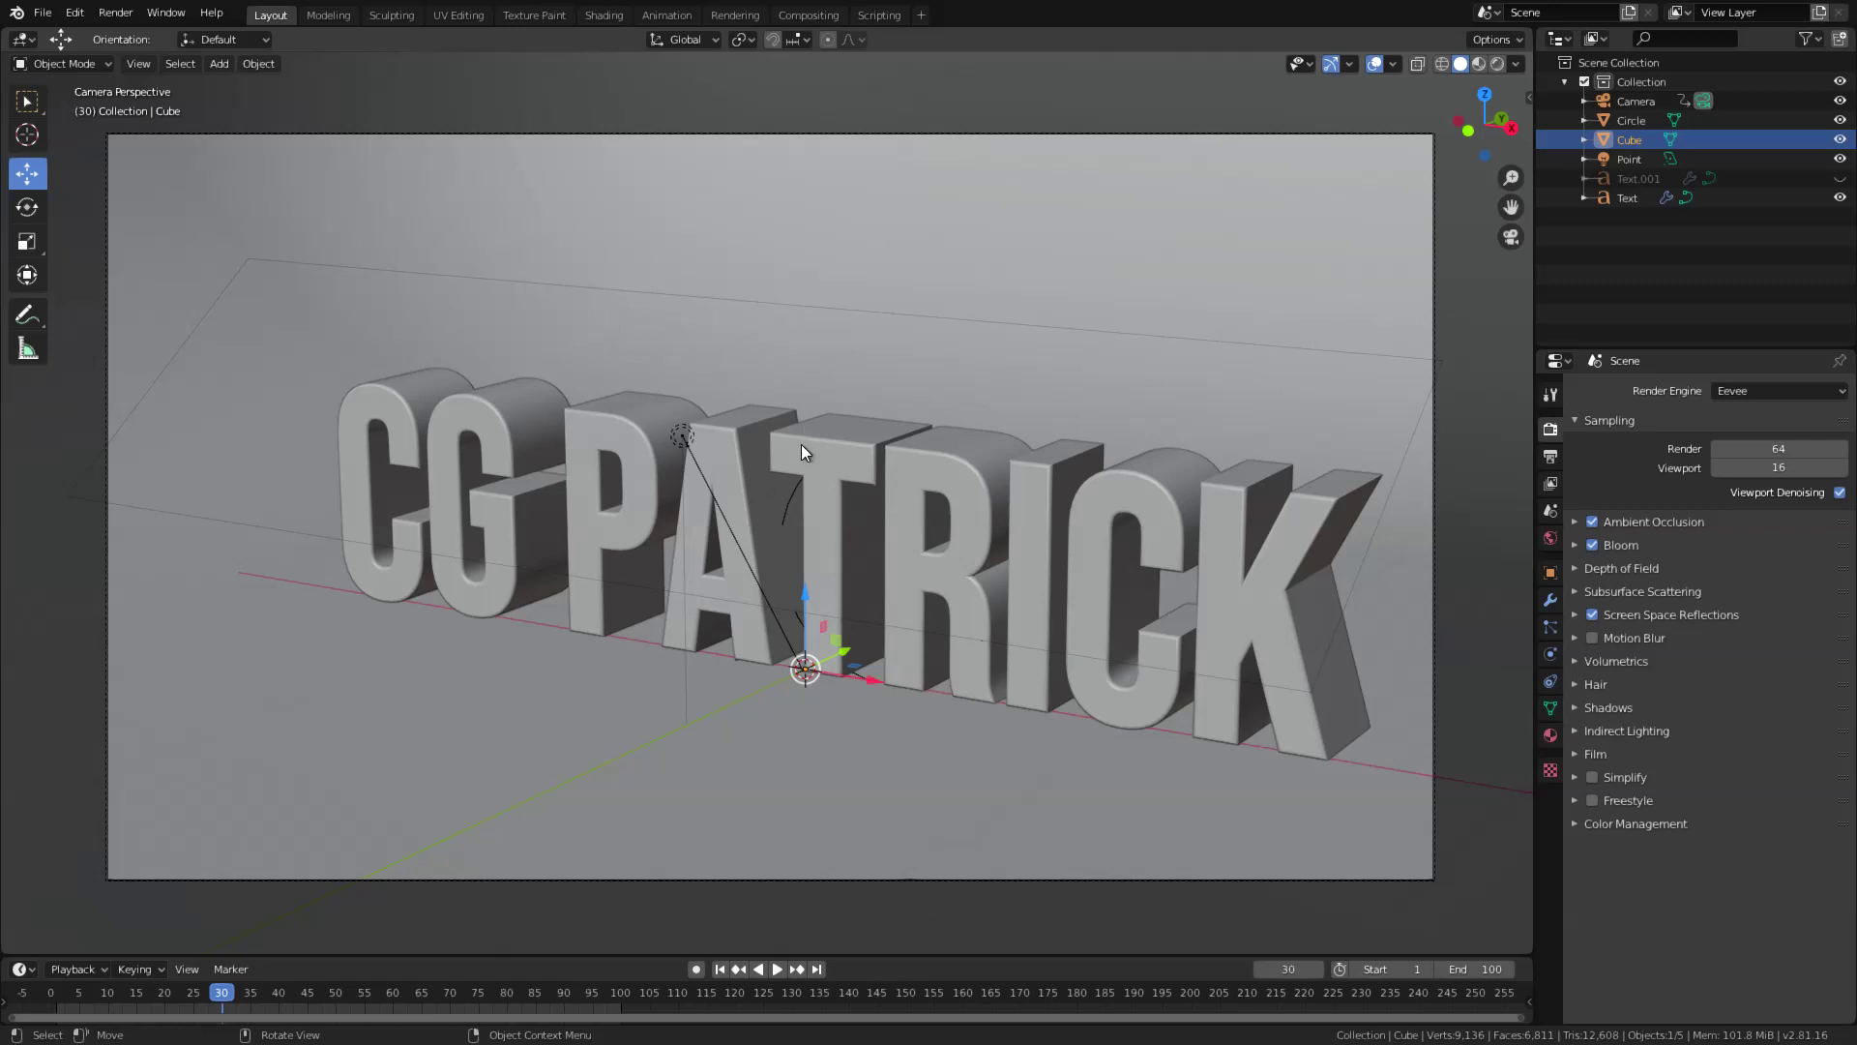
Examine the extrude and bevel values in the 3D text object's geometry settings
left_click(845, 455)
left_click(1550, 681)
left_click(1608, 605)
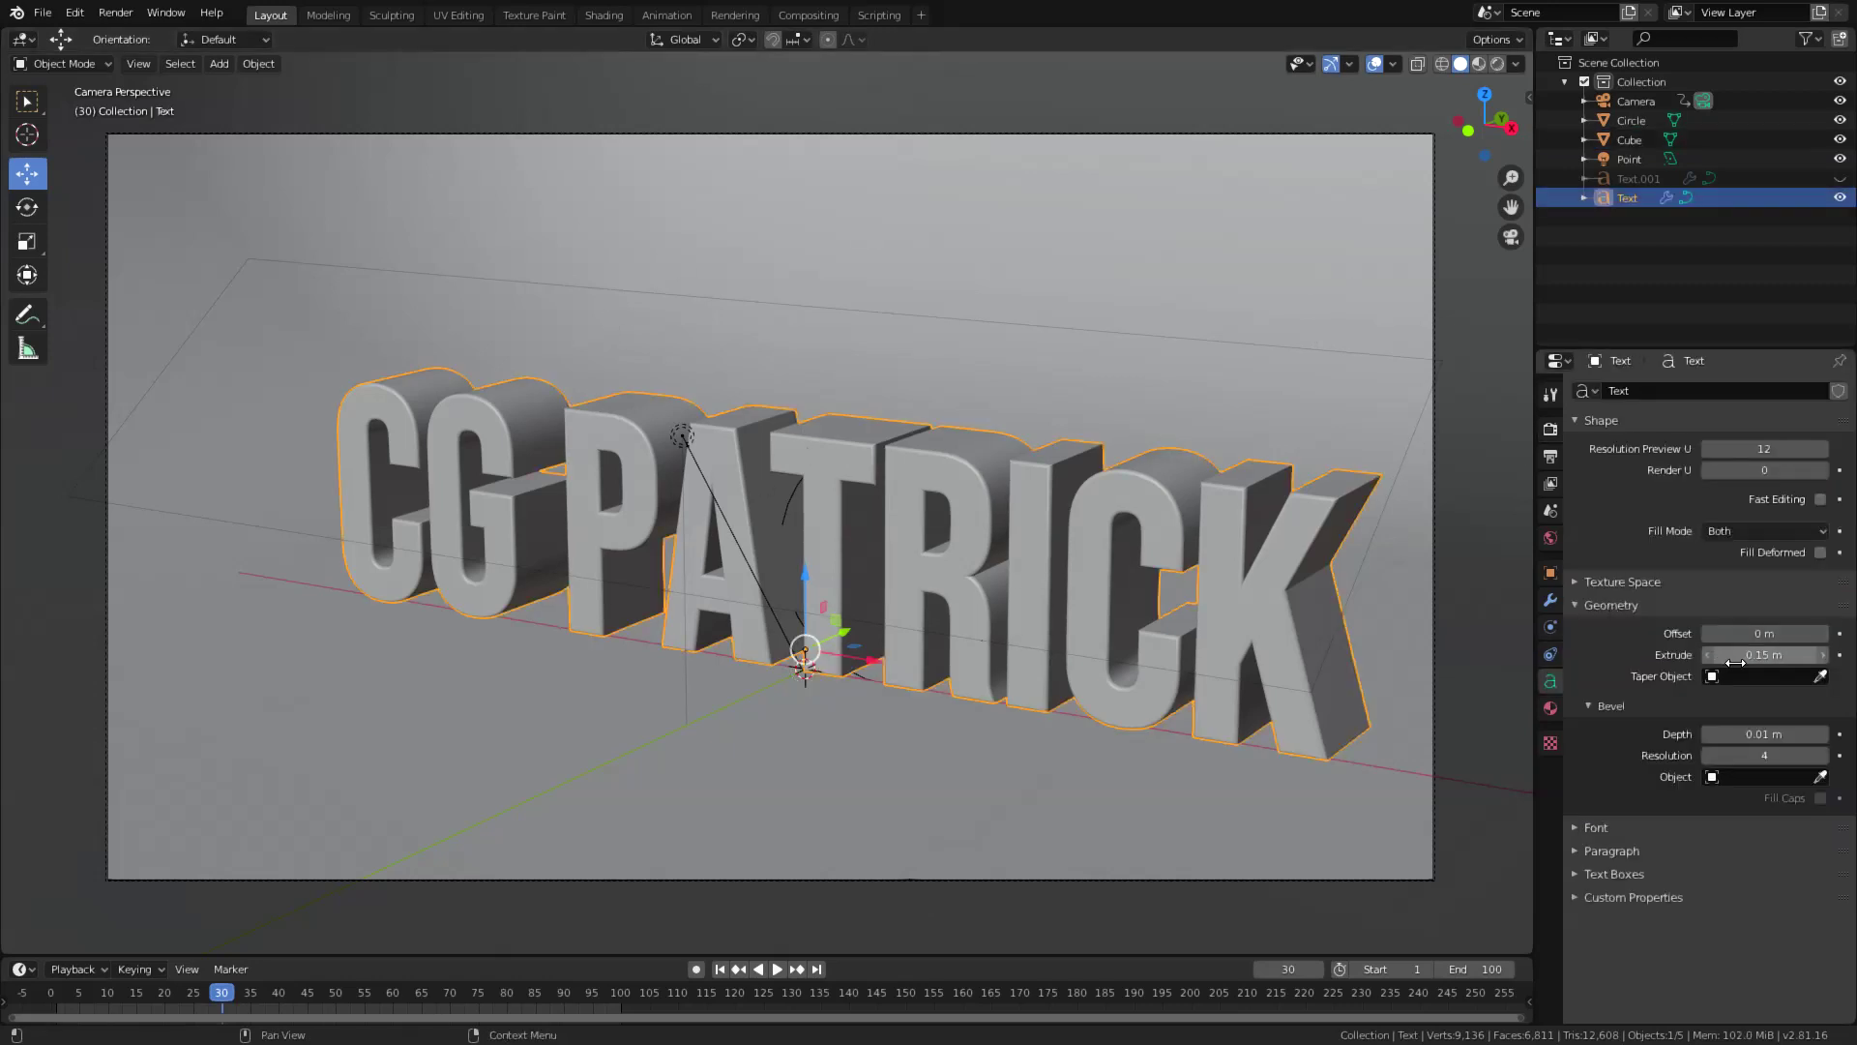
left_click(1594, 606)
left_click(1596, 629)
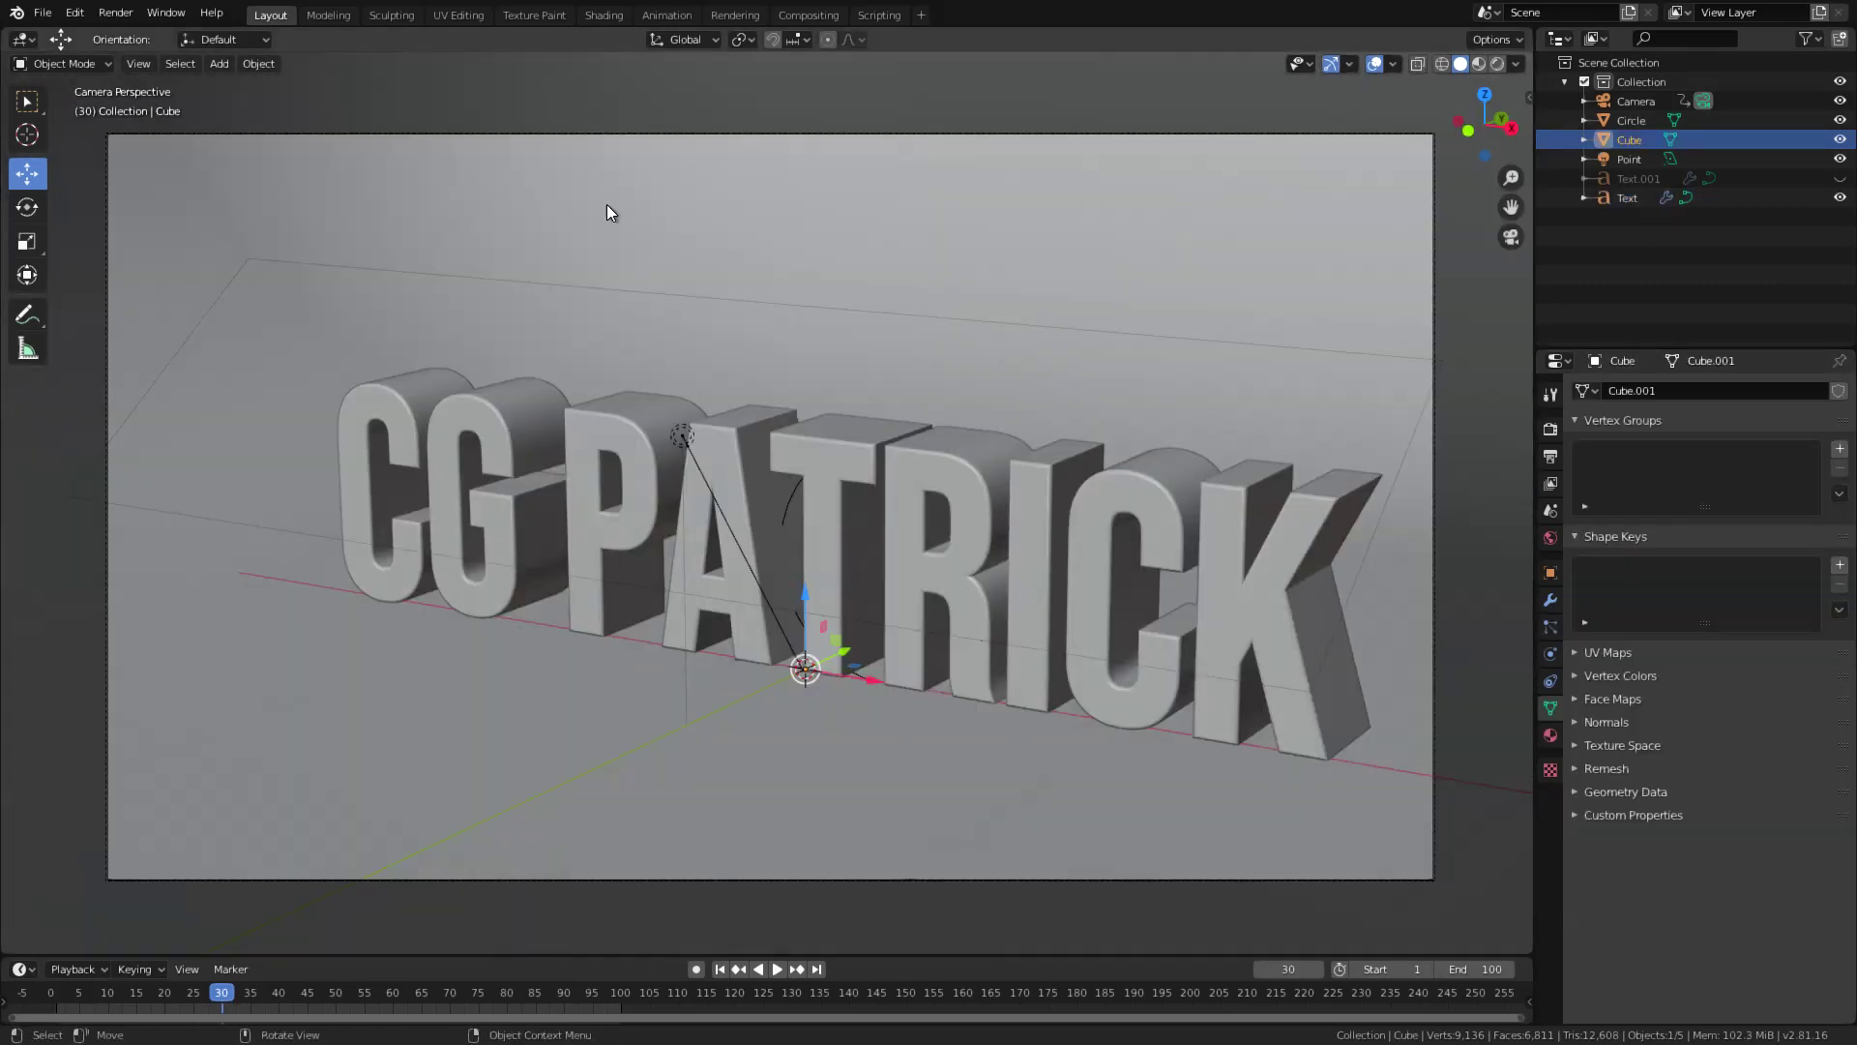
Switch to the Shading workspace and select the 3D text object to show its material nodes
left_click(586, 21)
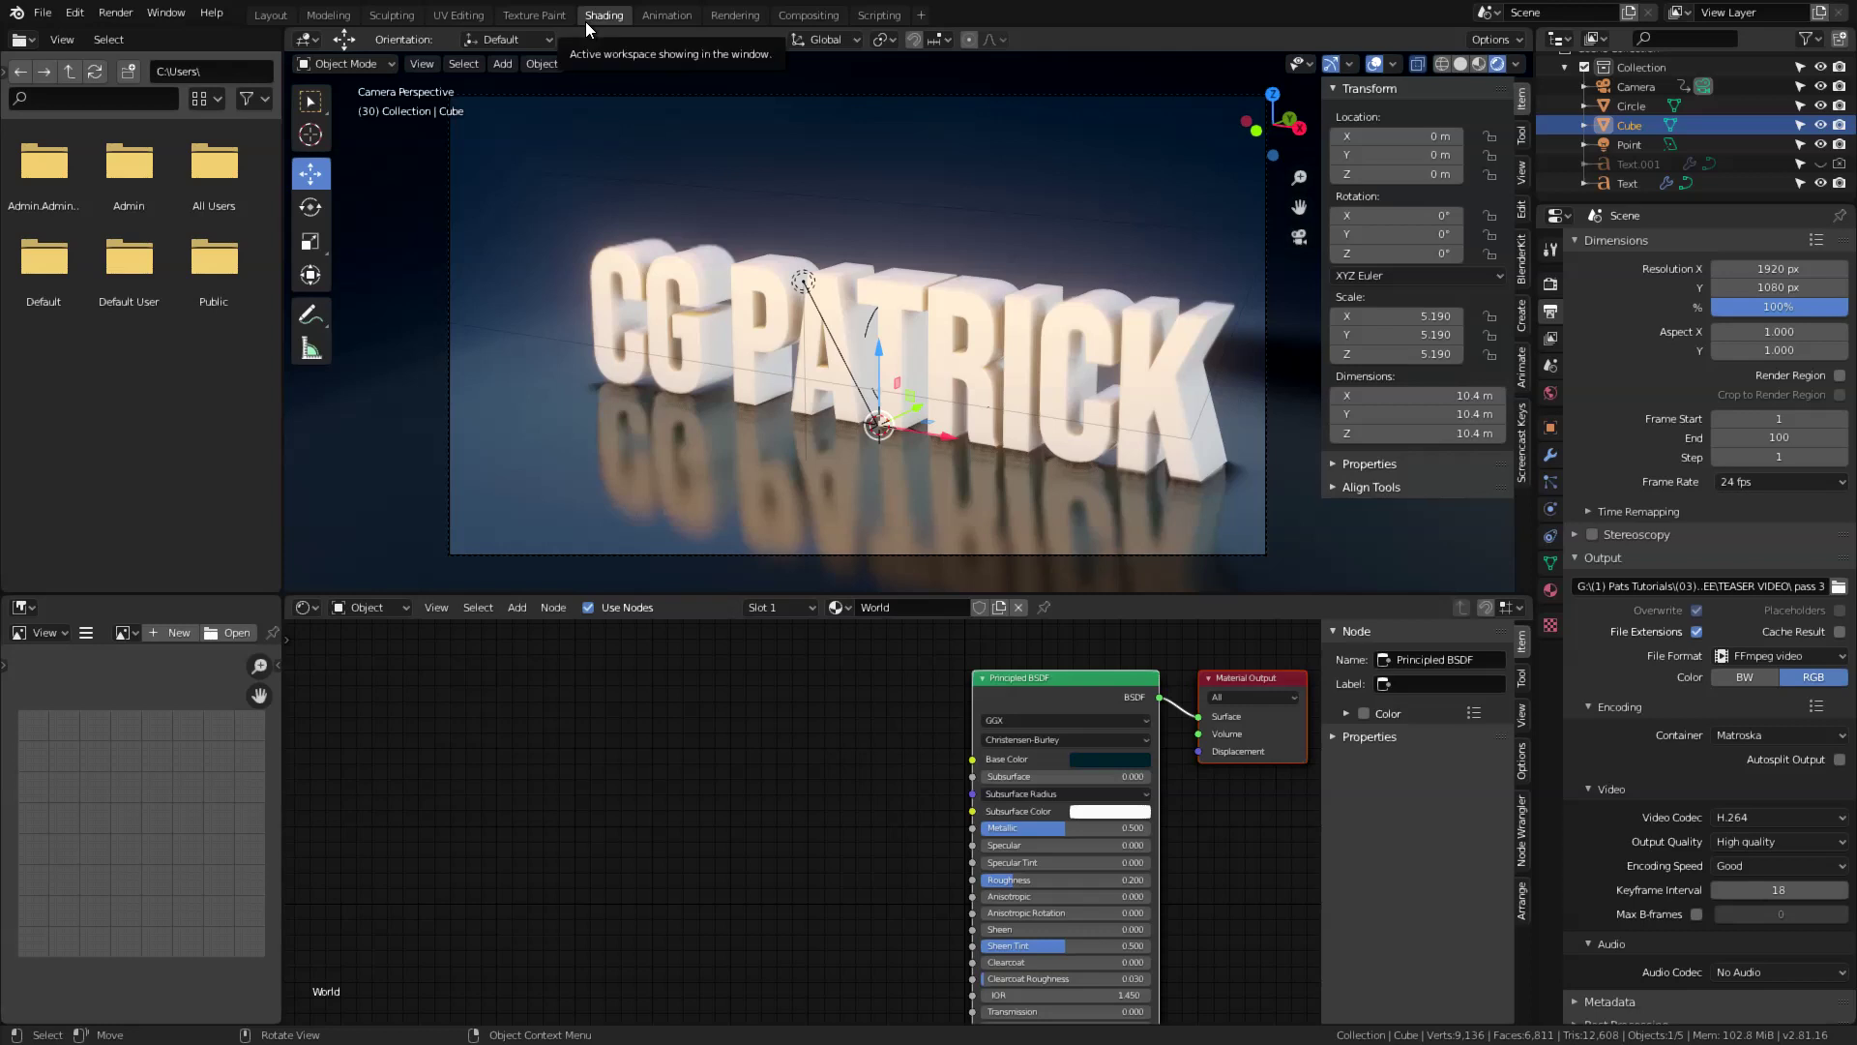
middle_click_drag(820, 813, 813, 782)
left_click(1058, 339)
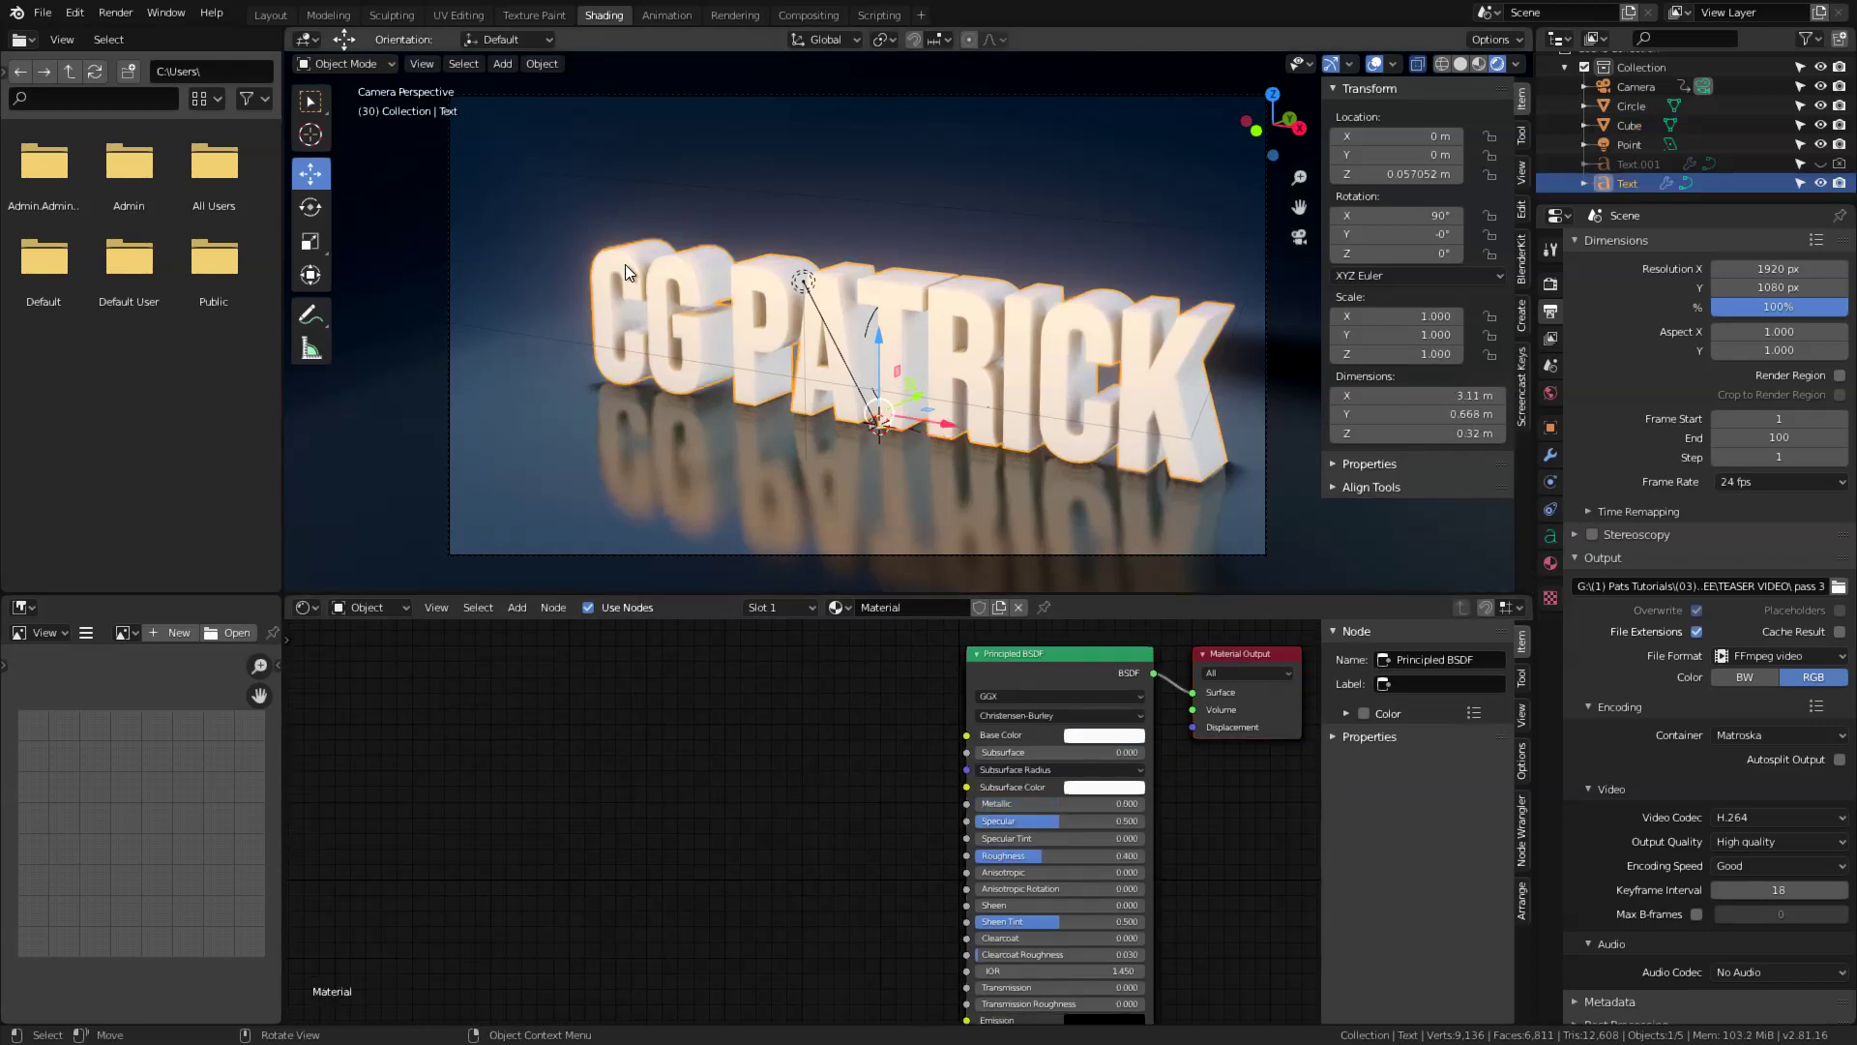
Append the DISSOLVE MATERIAL material from DISSOLVE MATERIAL.blend on the Desktop
left_click(44, 13)
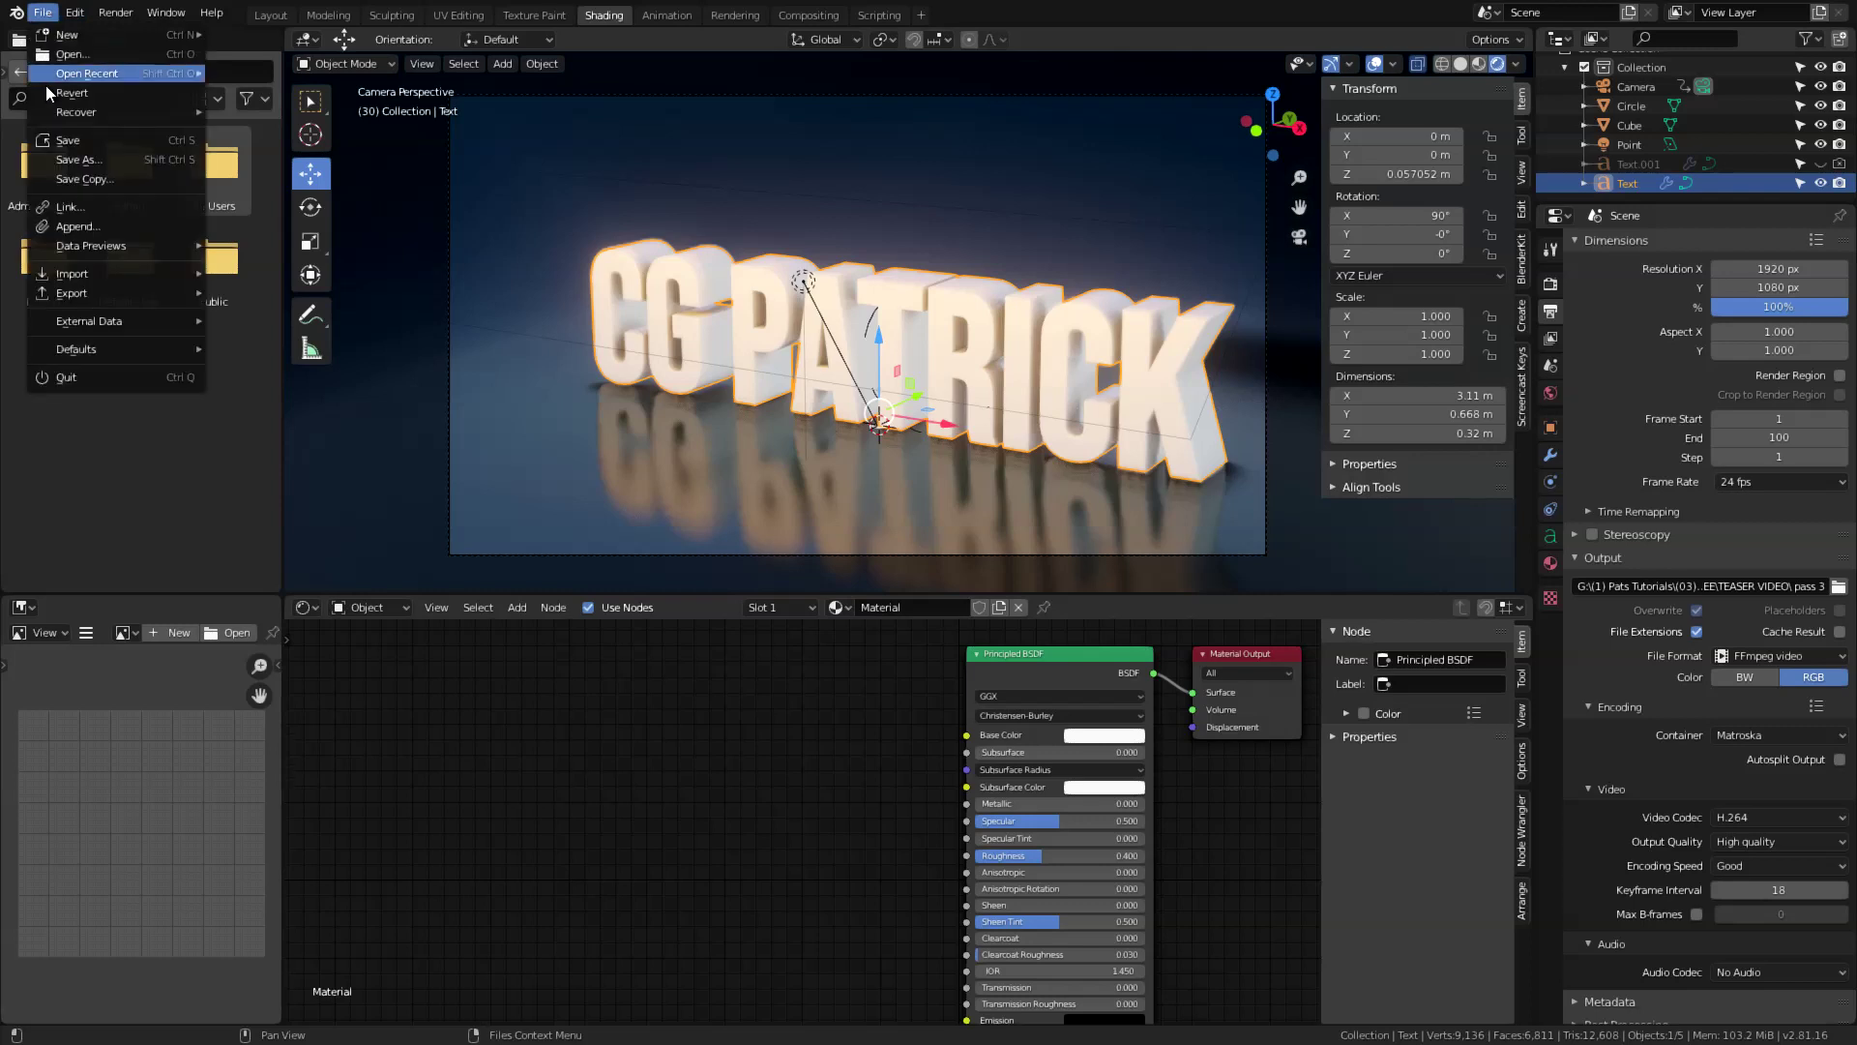
left_click(63, 232)
left_click(393, 119)
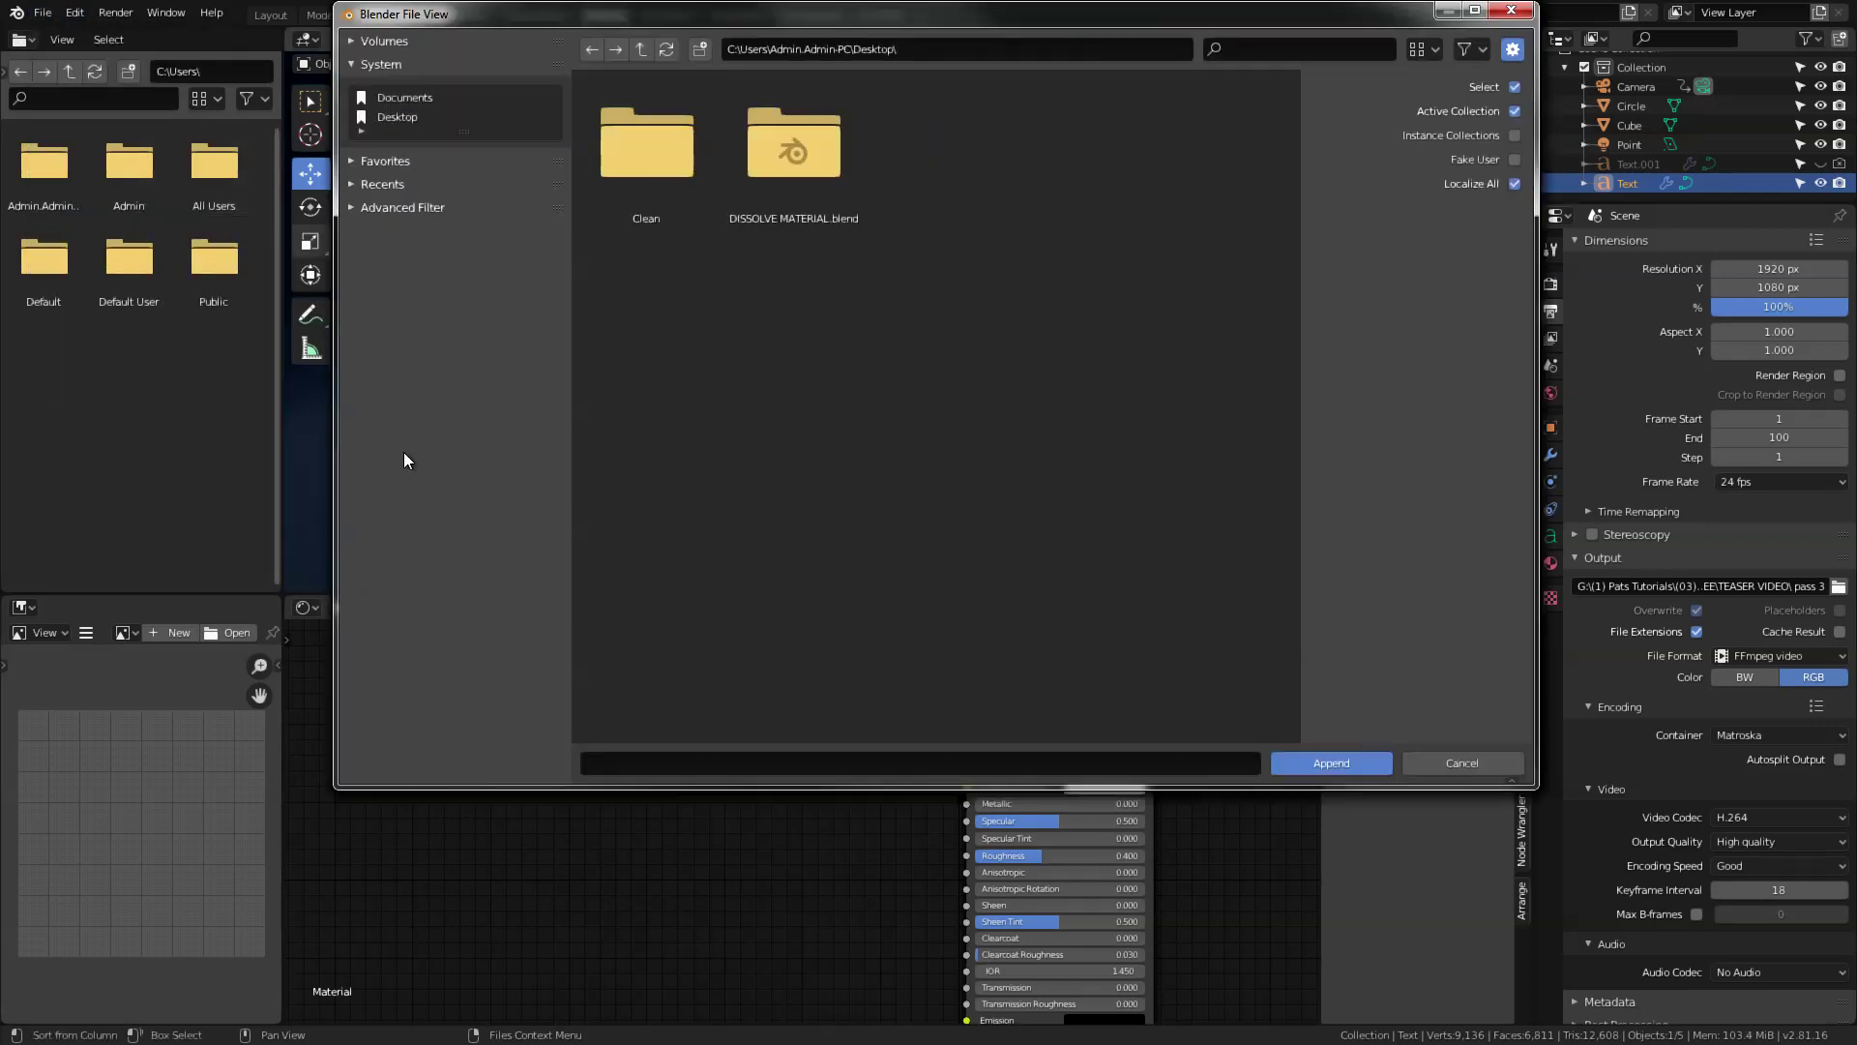
left_click(818, 153)
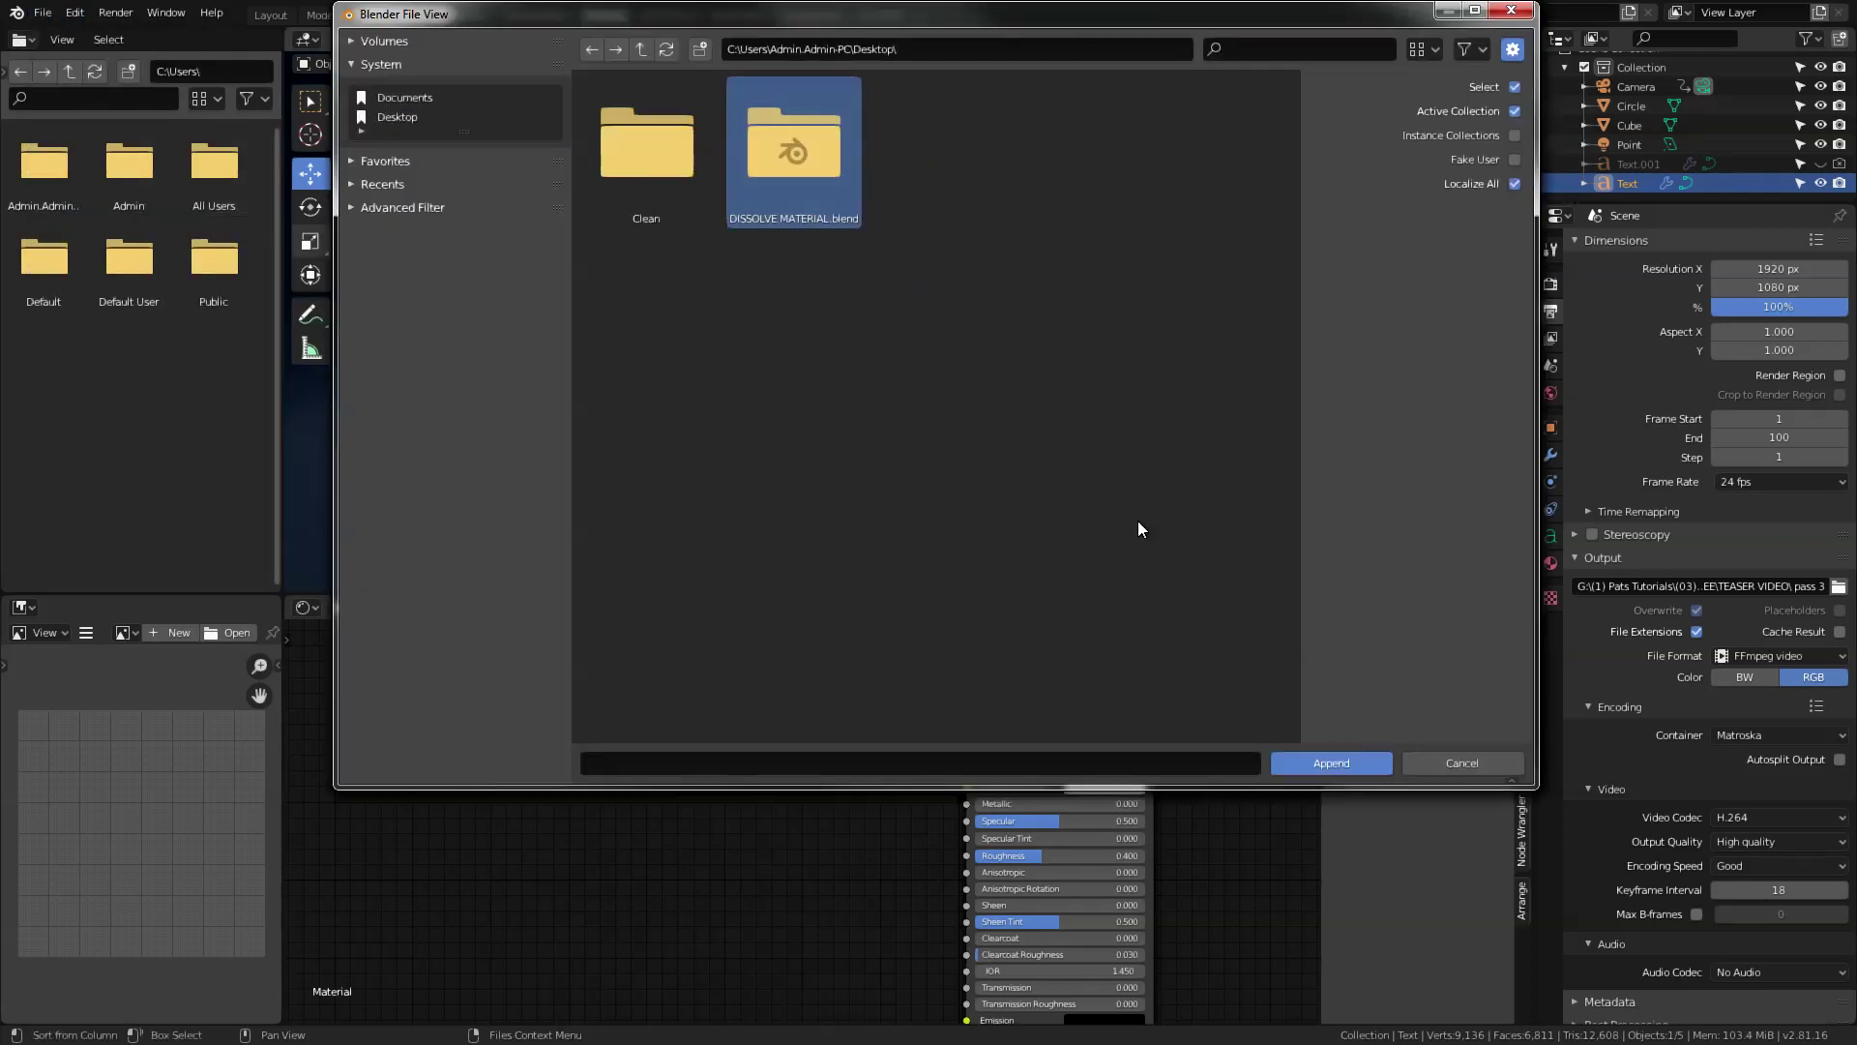
left_click(1303, 760)
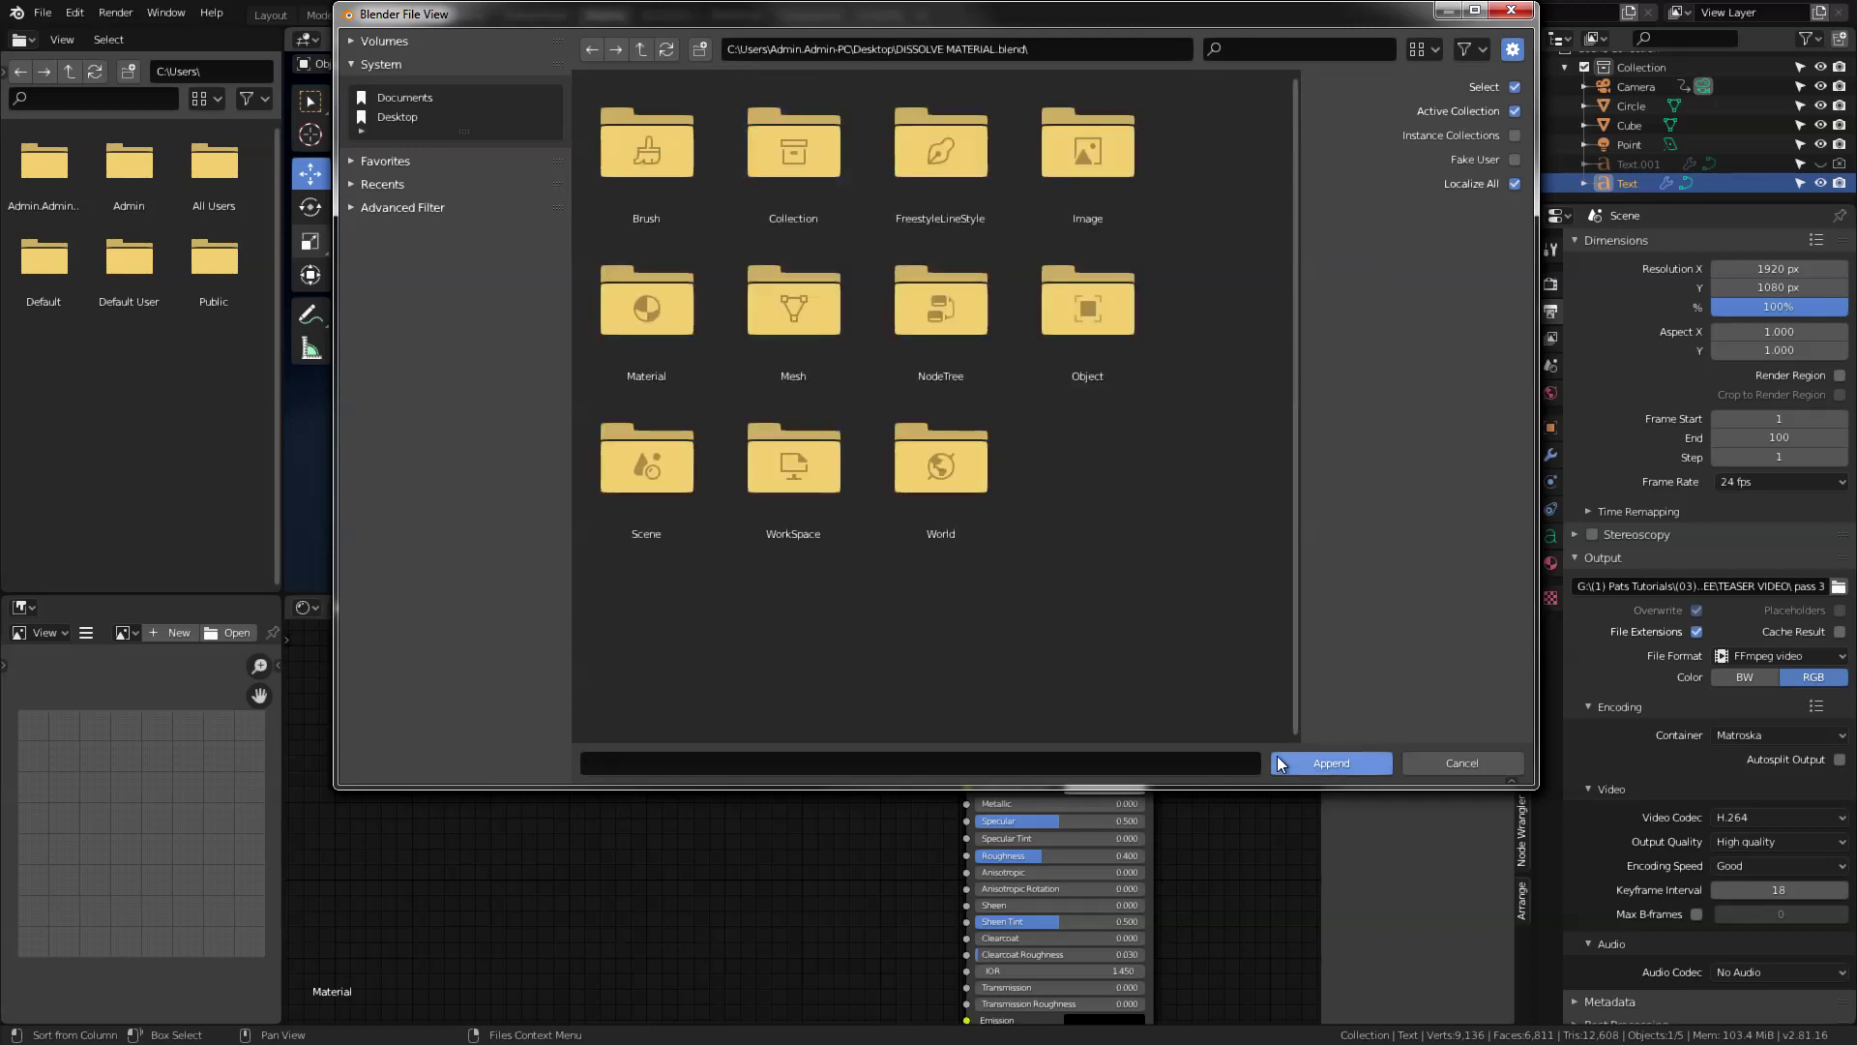
left_click(642, 317)
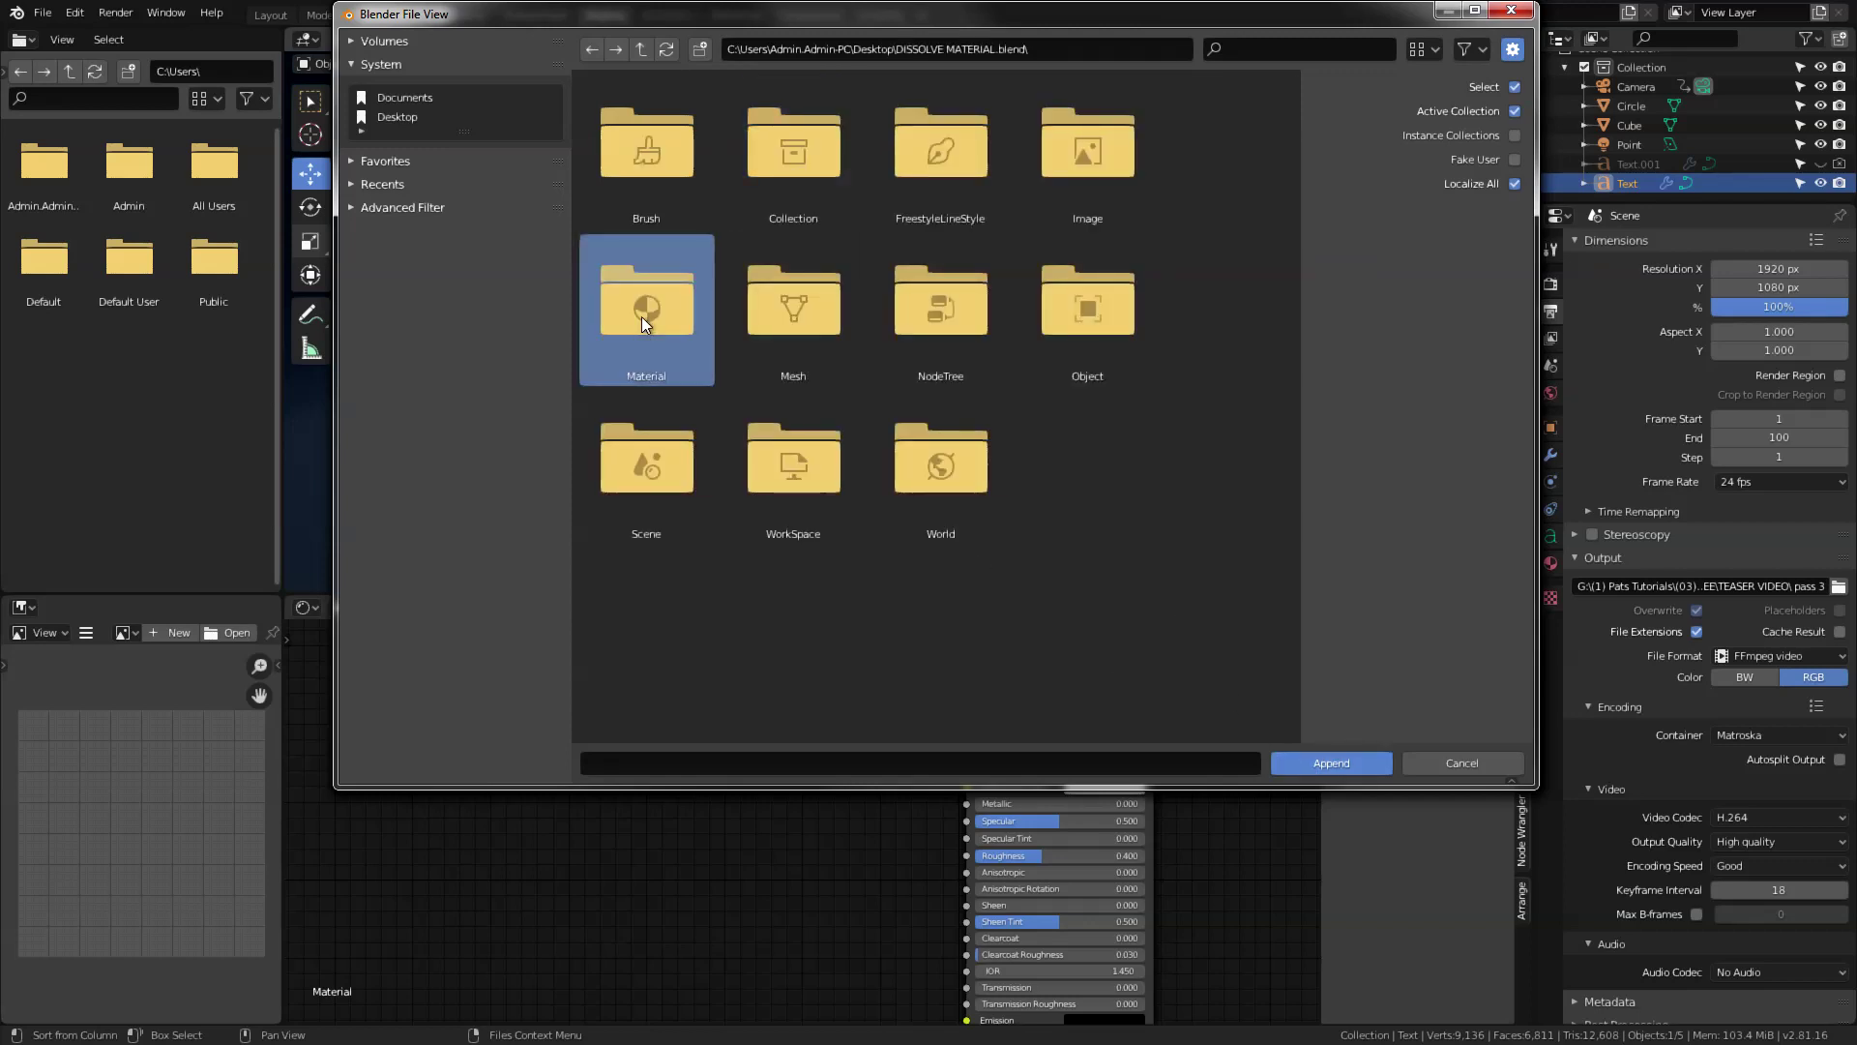
double_click(641, 316)
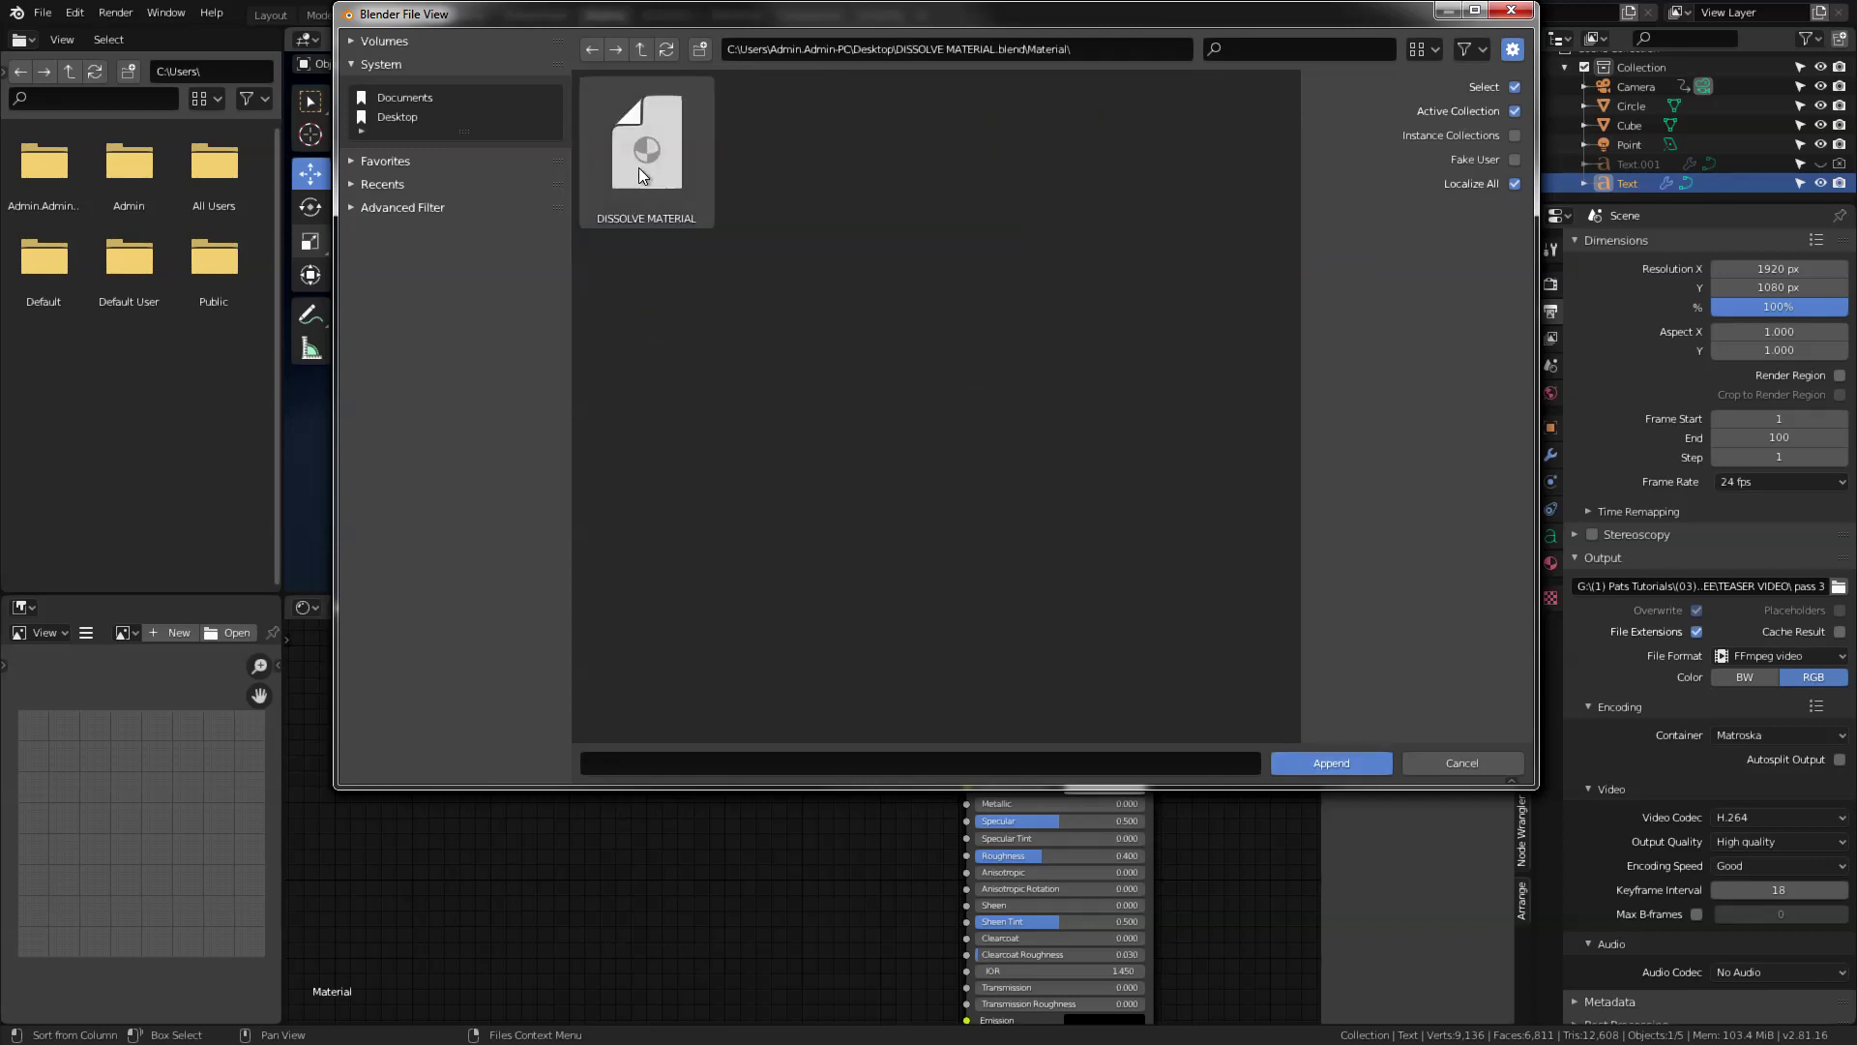
double_click(637, 161)
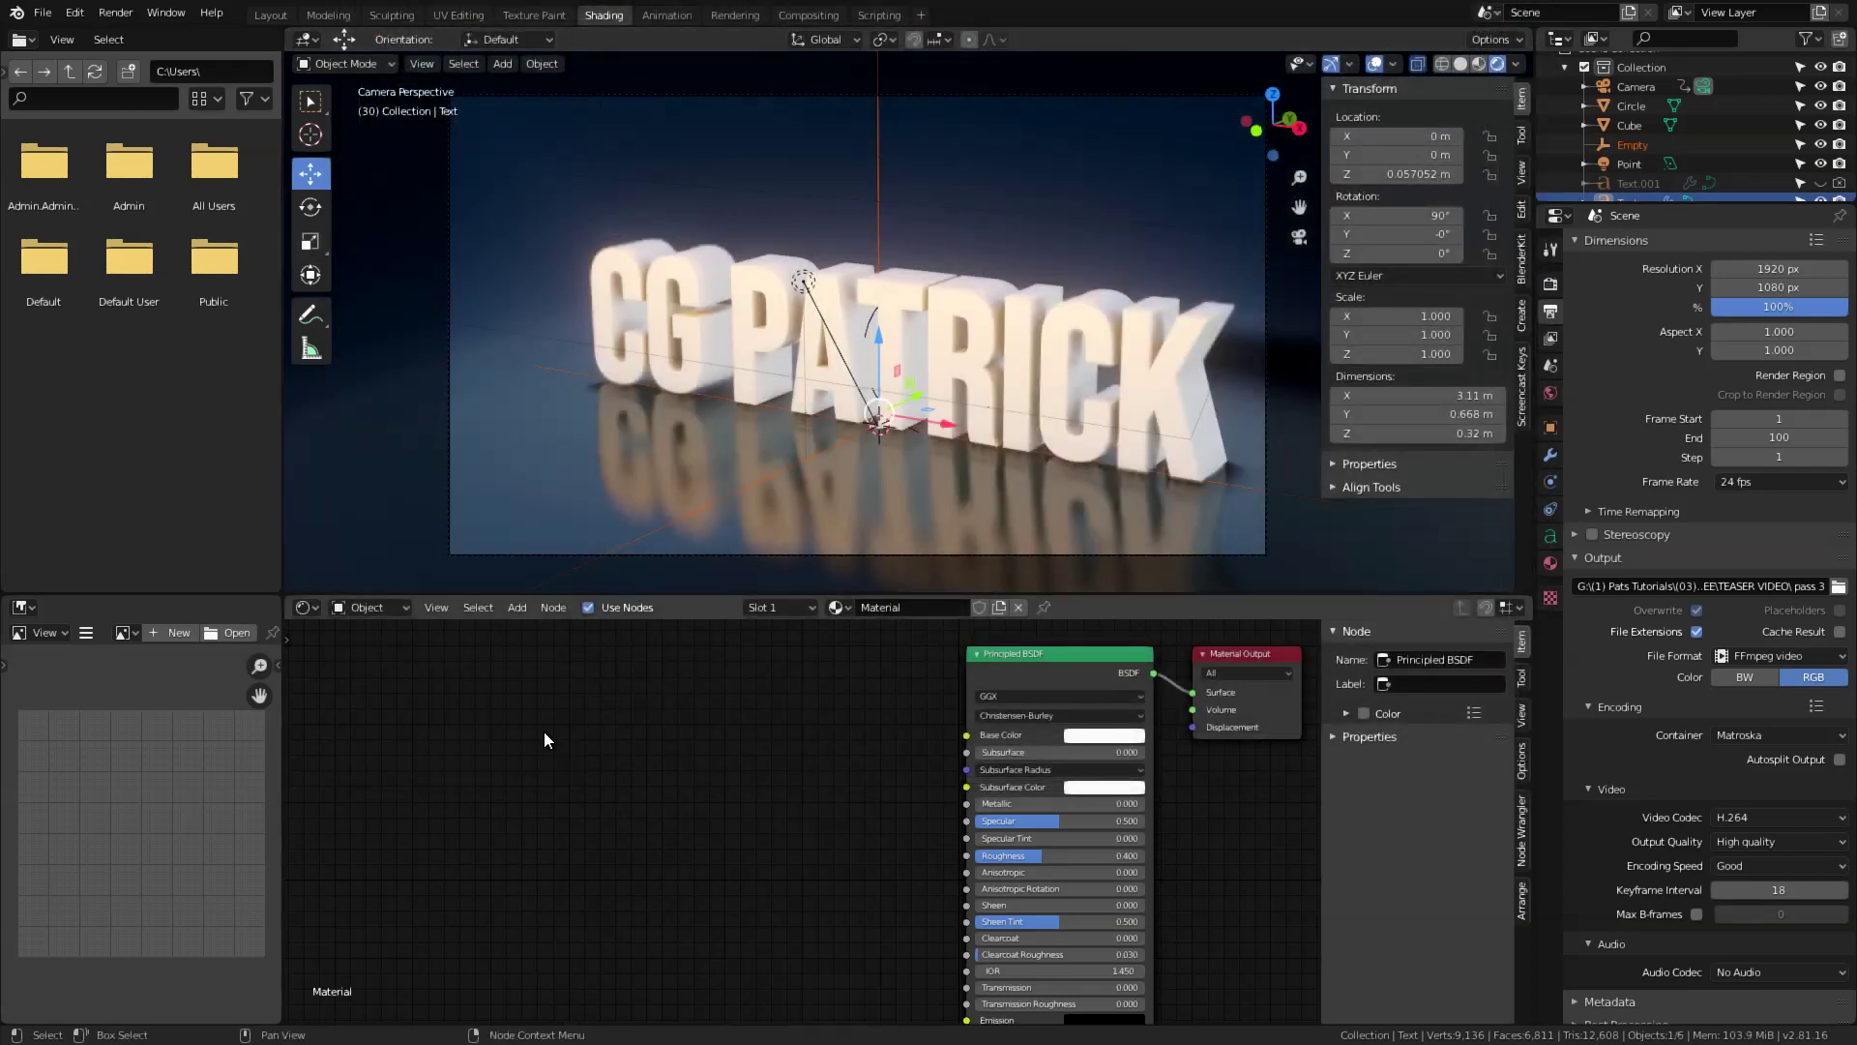
Add the appended dissolve node group (NodeGroup.001) to the text's material and place it beside the Principled BSDF
key("shift+a")
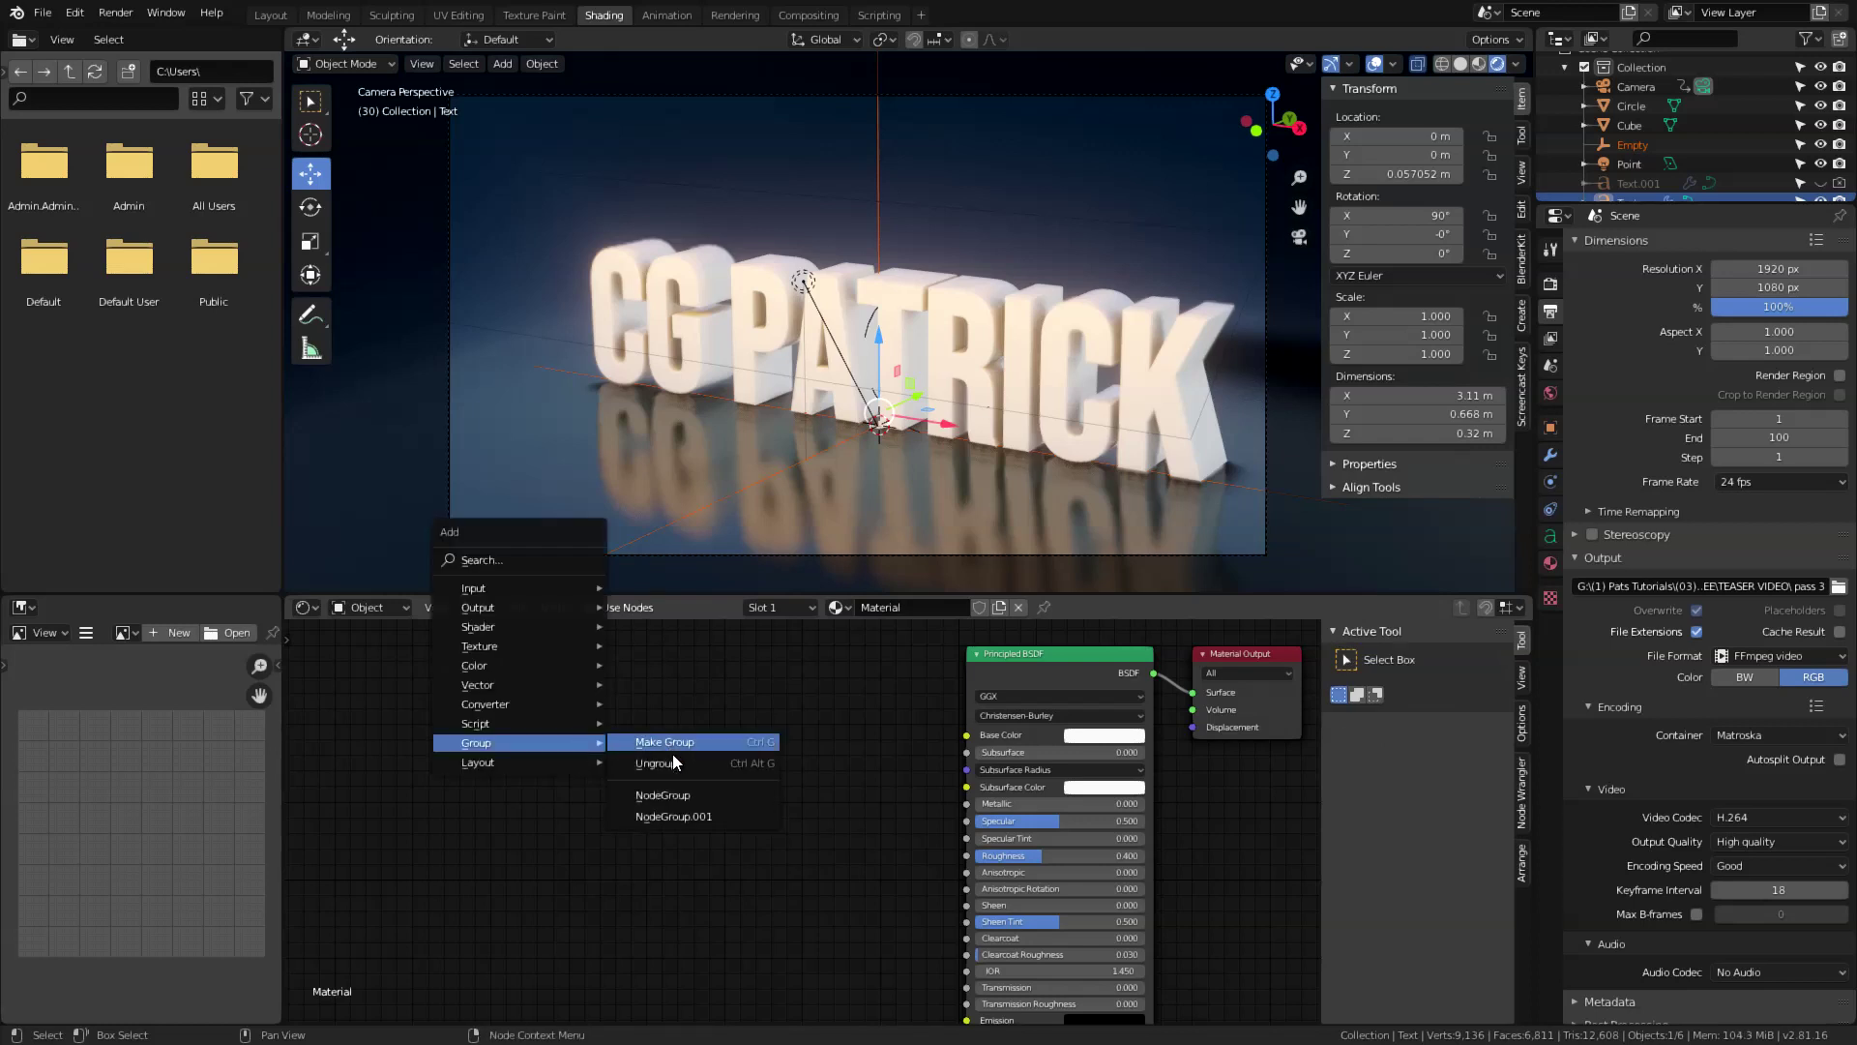
left_click(716, 797)
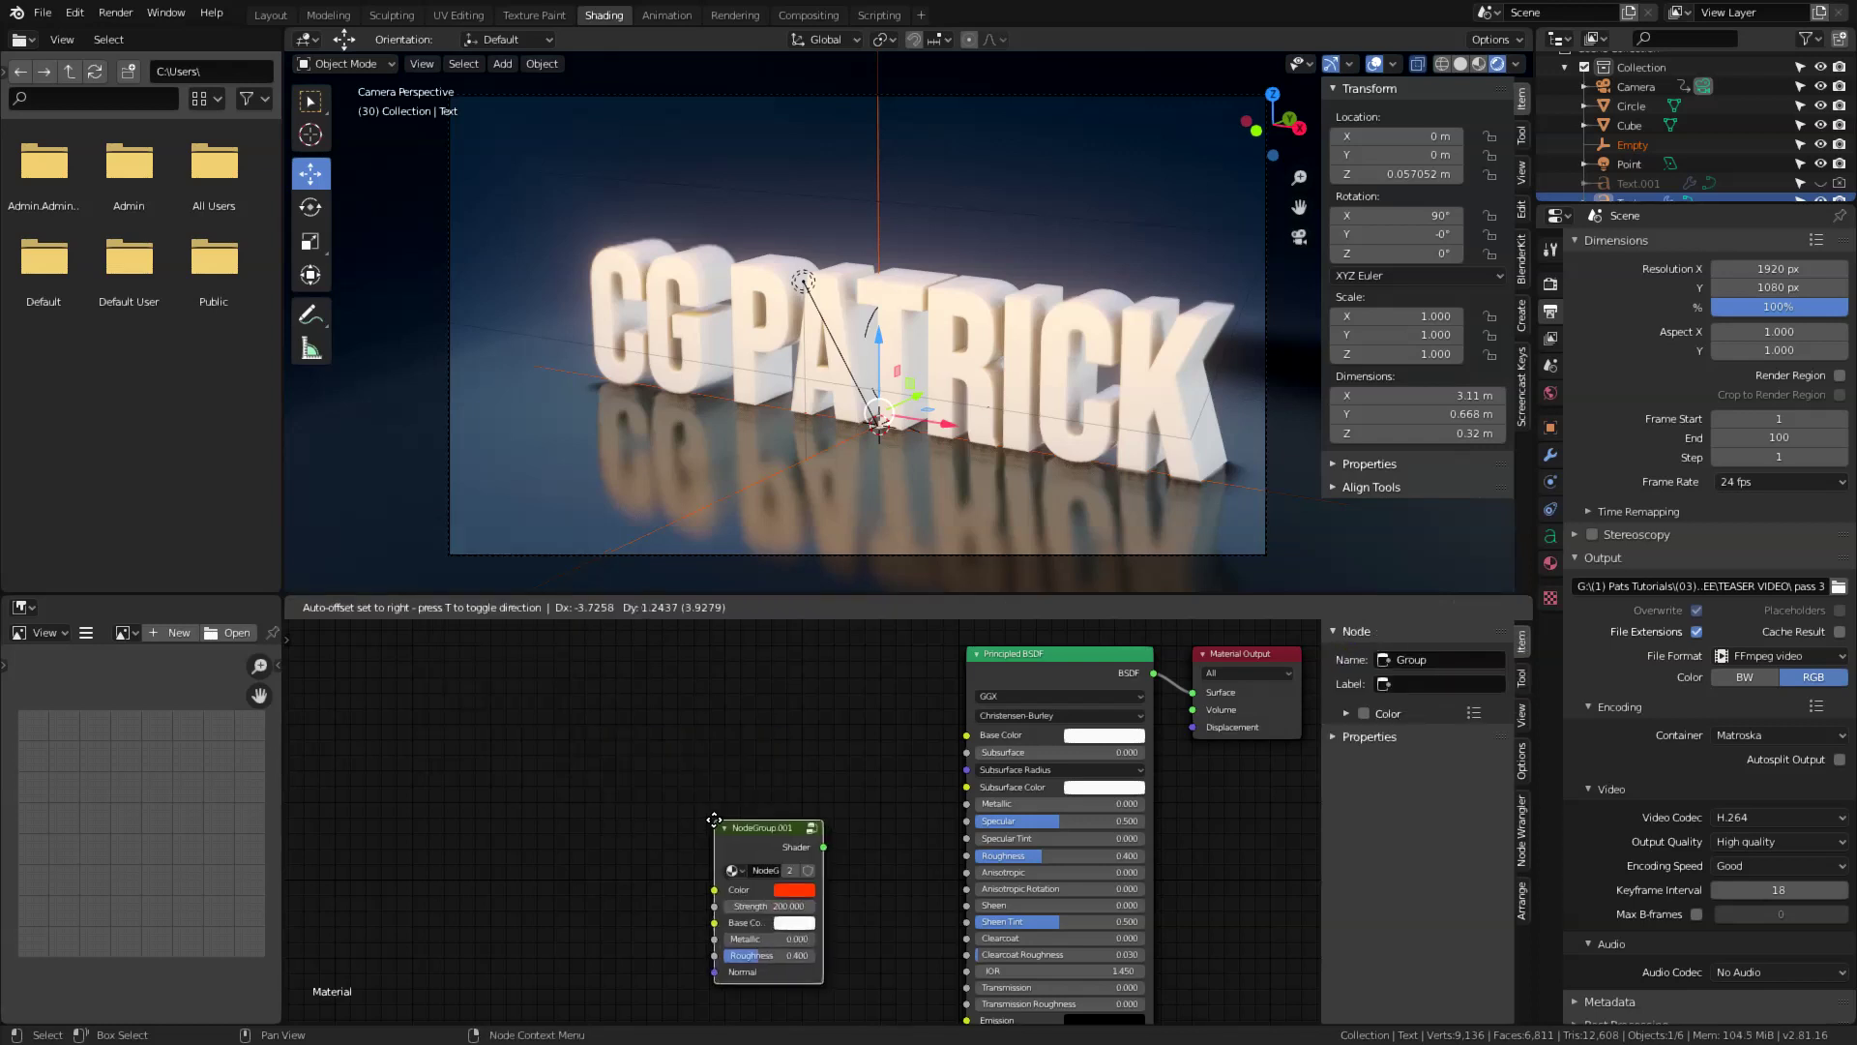
left_click(565, 721)
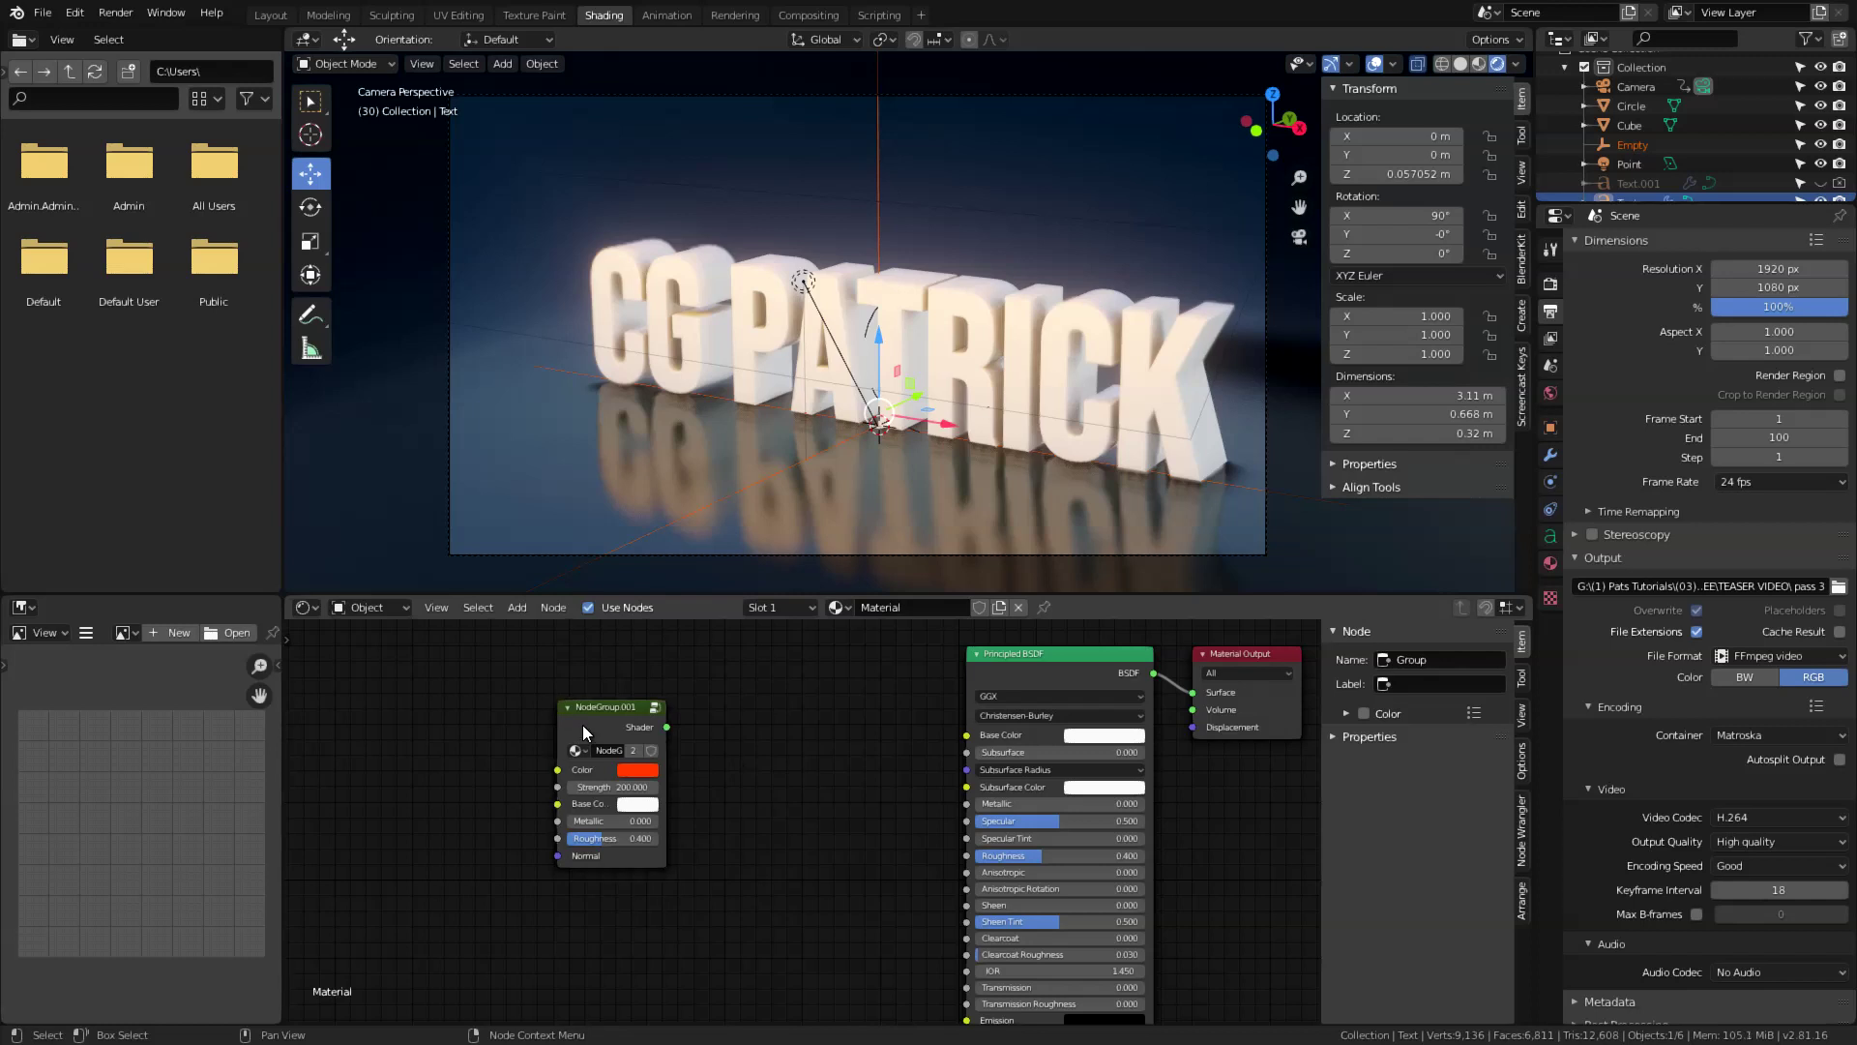
left_click_drag(584, 722, 873, 691)
Delete the Principled BSDF and connect the group's Shader output to the Material Output's Surface
left_click(1019, 688)
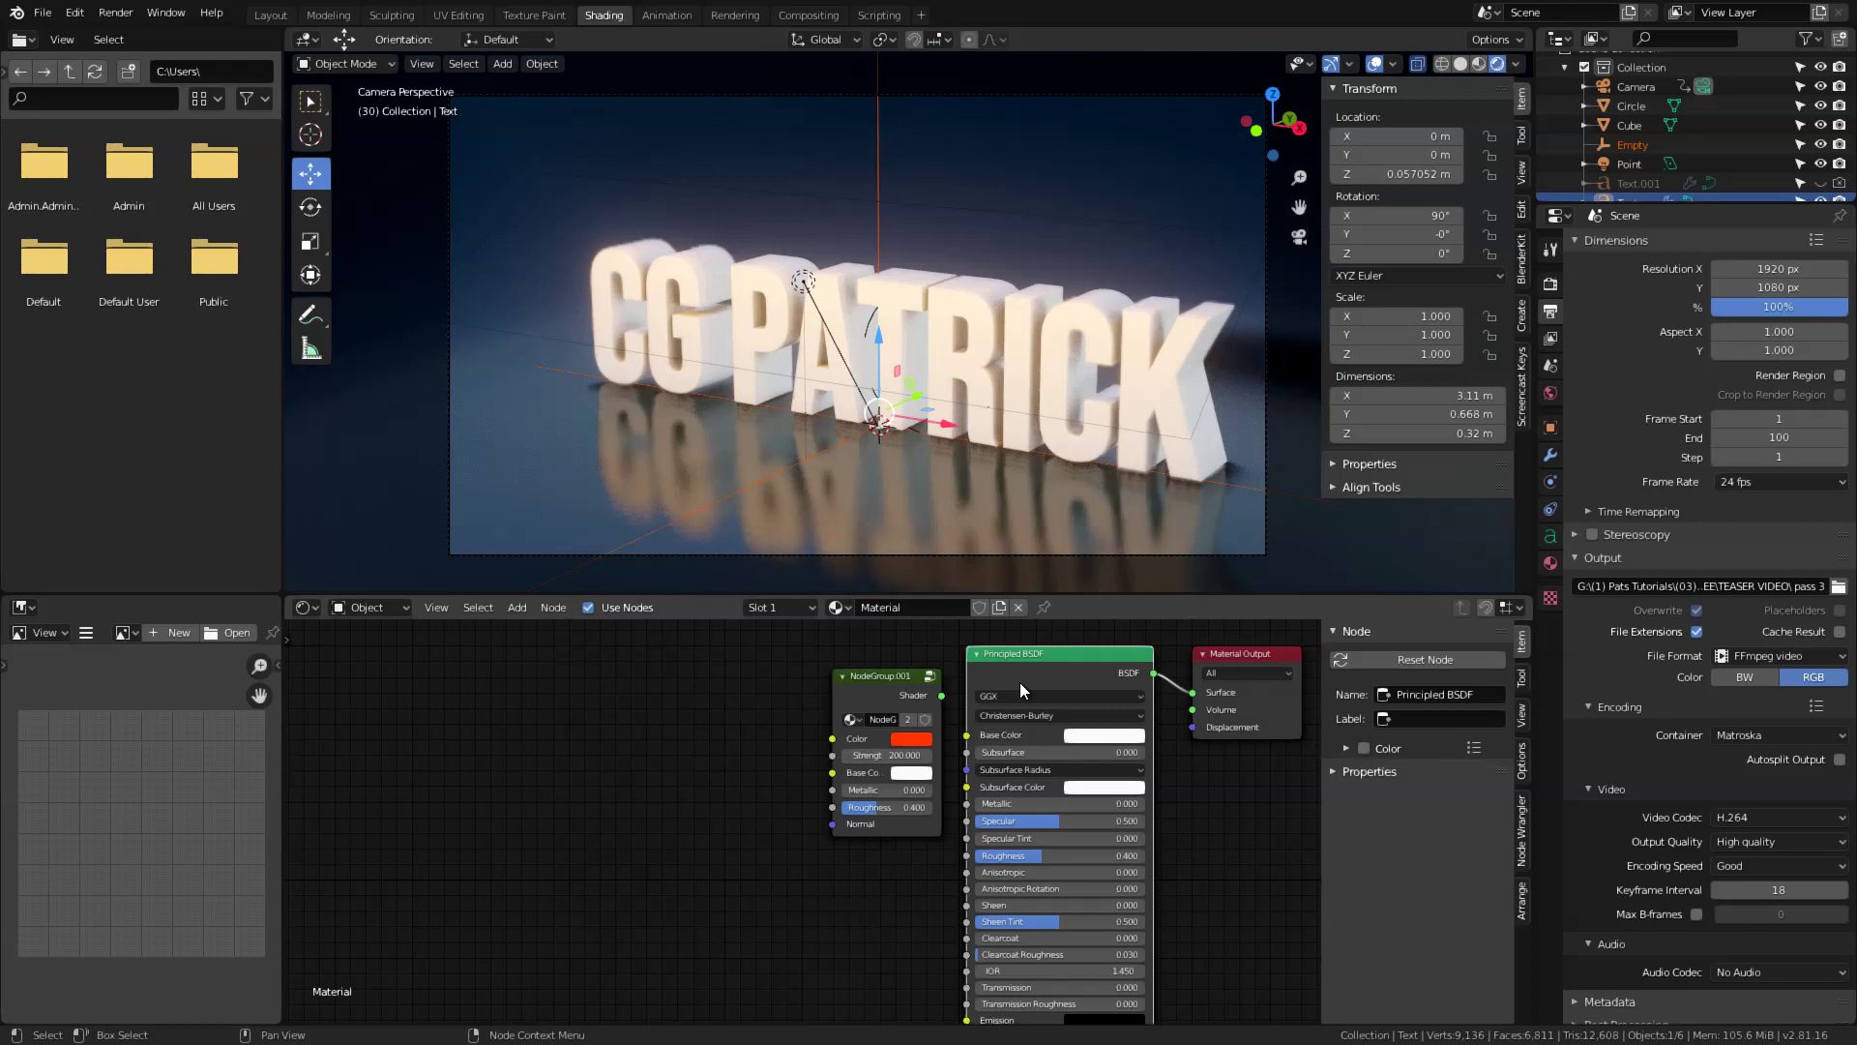
key("x")
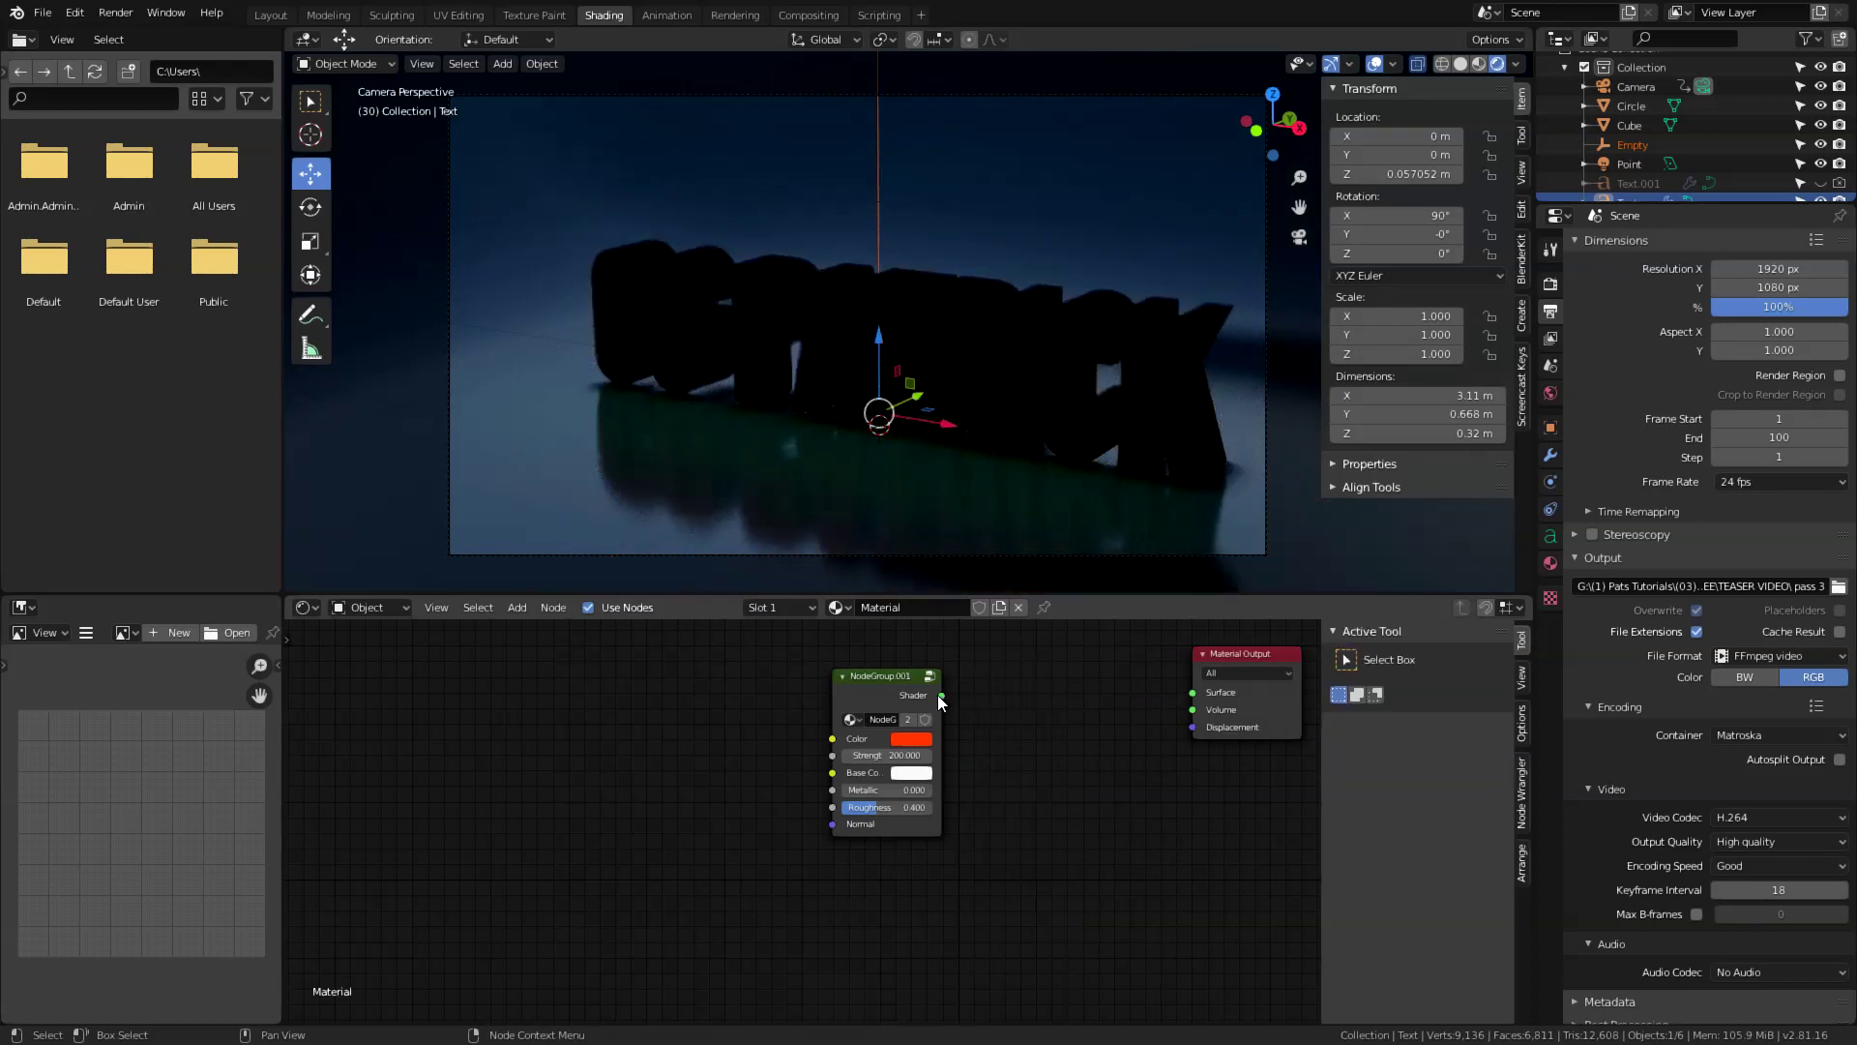
left_click_drag(940, 697, 1189, 693)
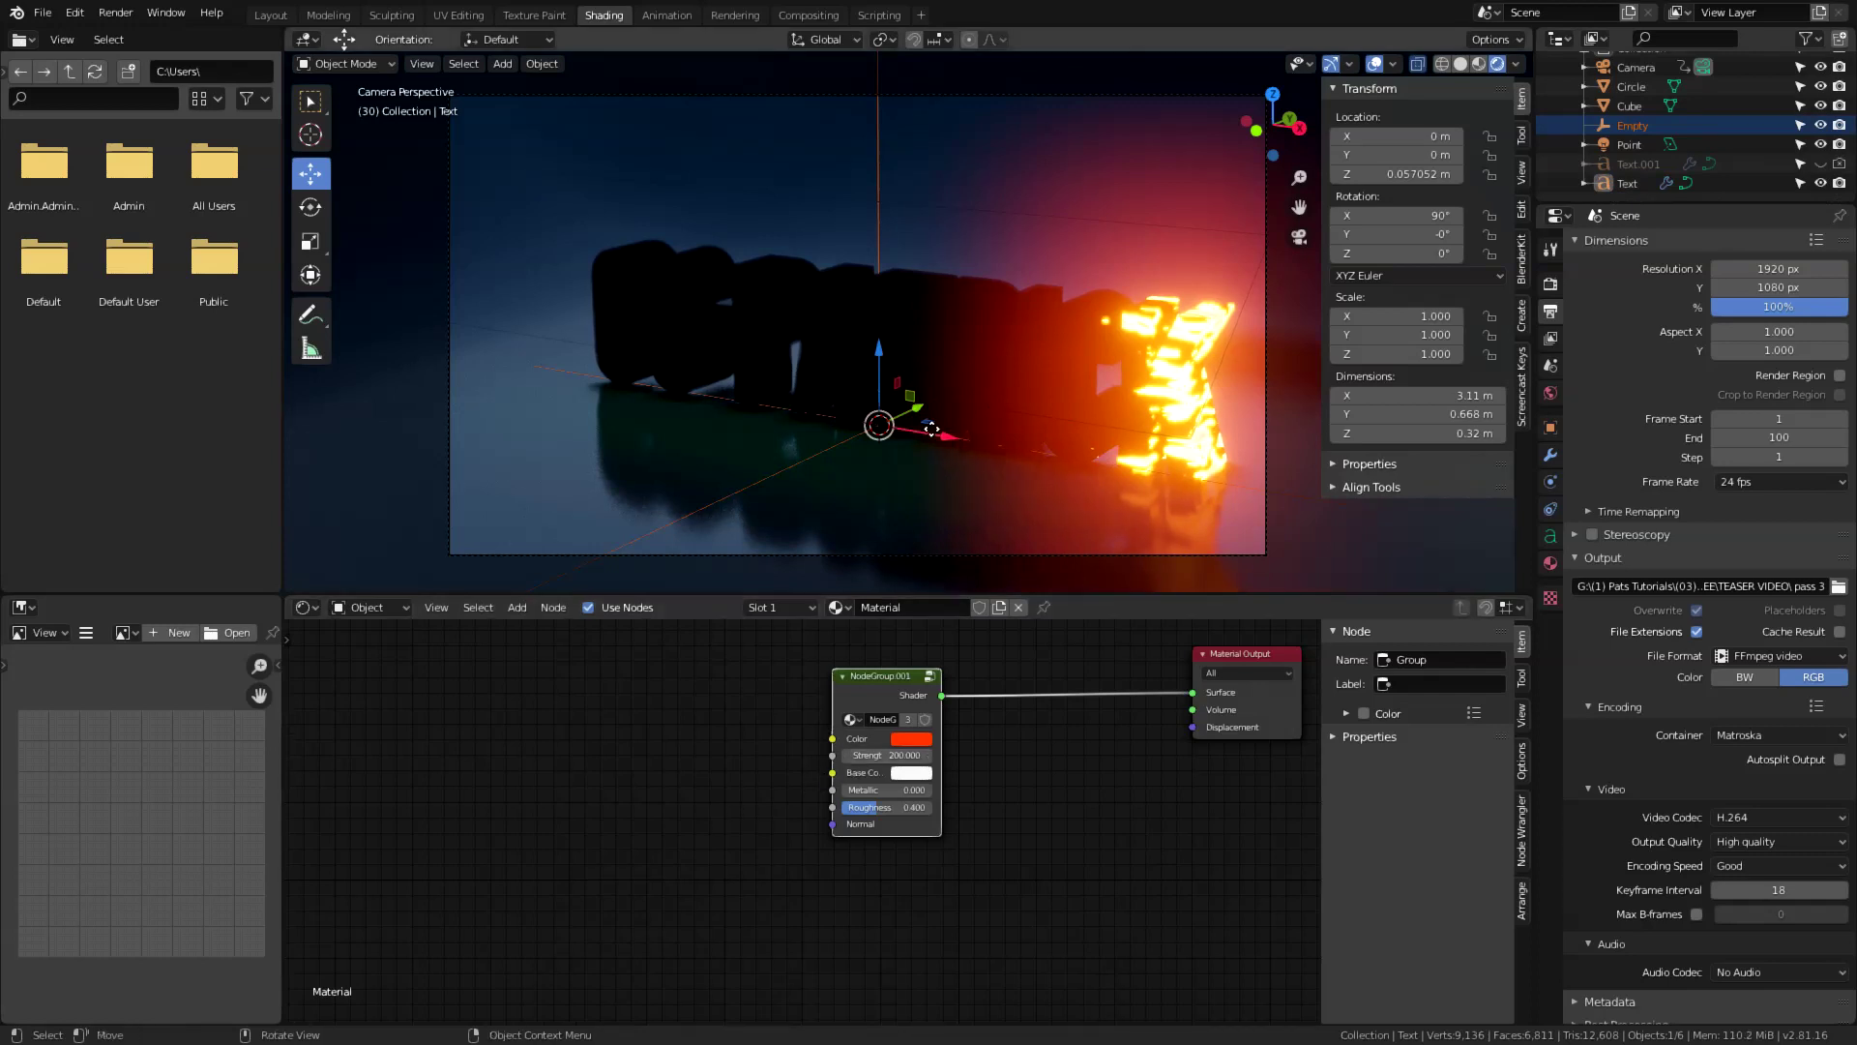
Move the Empty along X past the text's first letter and set the group's Base Color to orange
left_click_drag(948, 437, 596, 376)
left_click(915, 775)
key("ctrl+v")
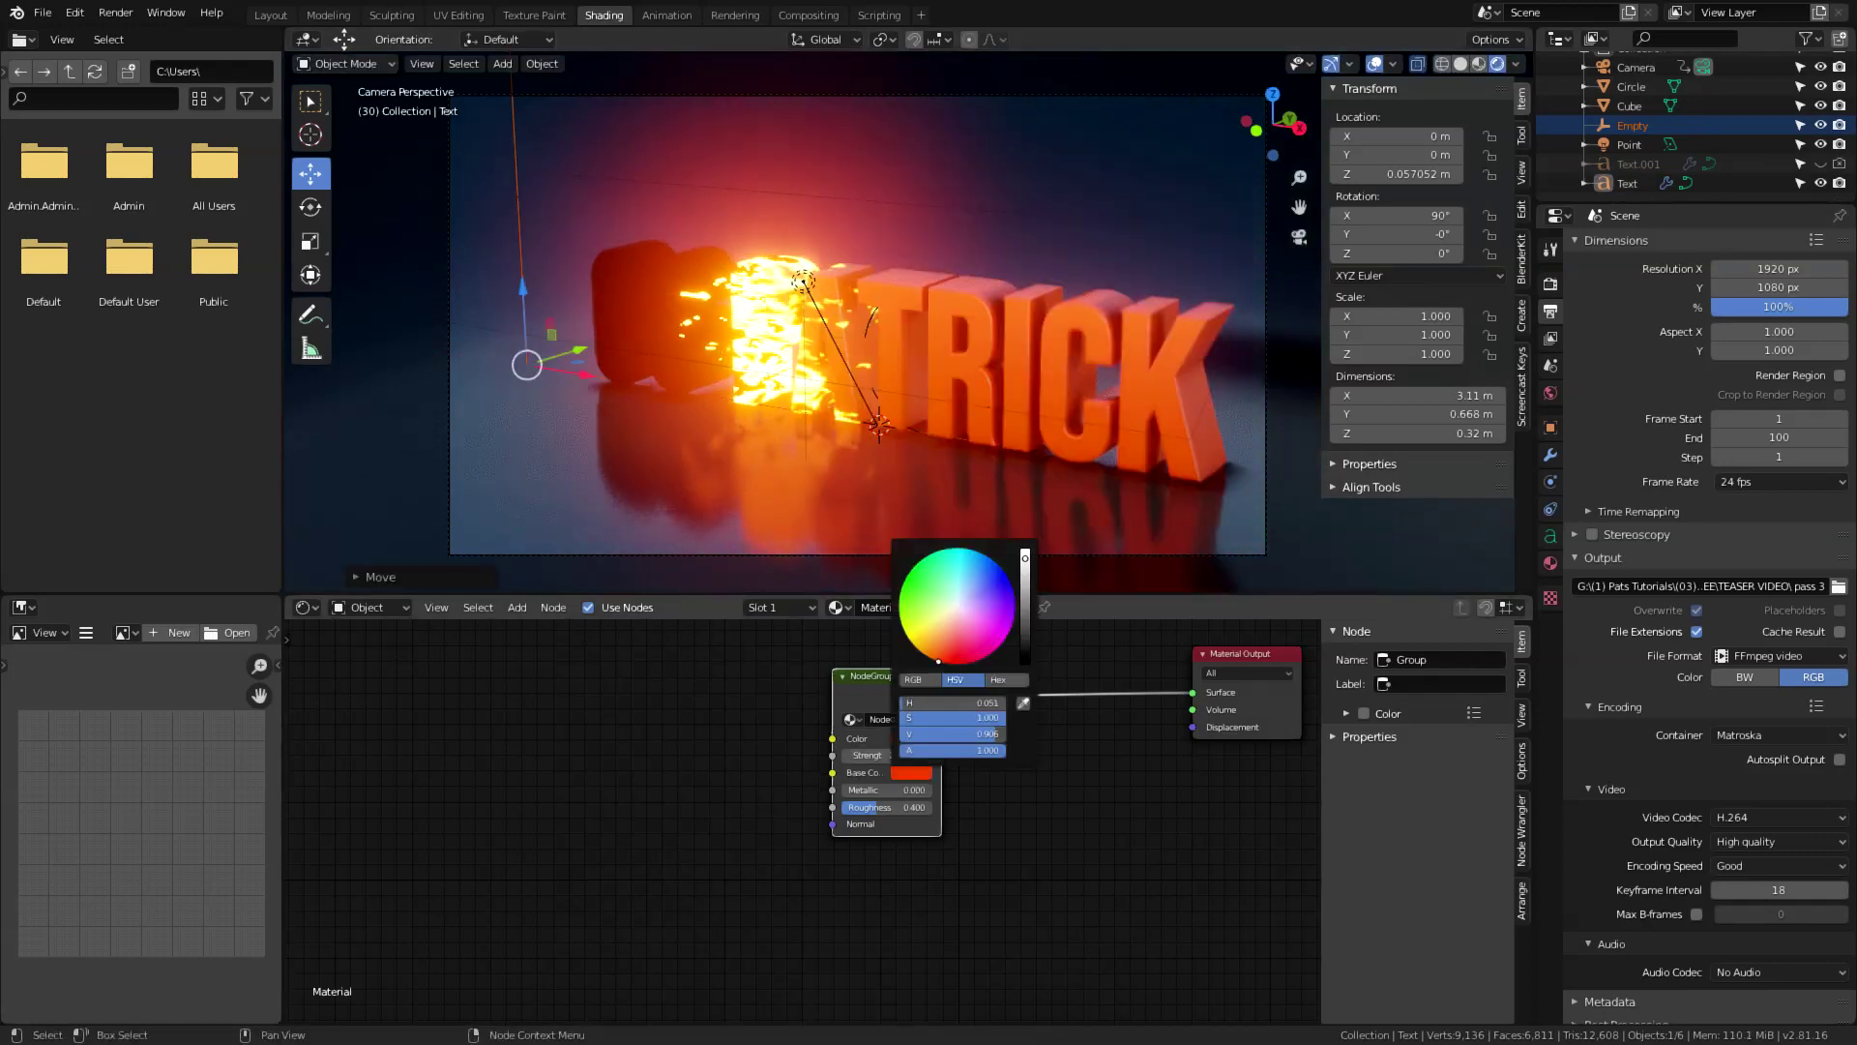
left_click_drag(594, 373, 425, 358)
Change the group's glow Color to red and place the group node close to the Material Output
left_click(912, 738)
left_click_drag(955, 575, 1010, 581)
middle_click_drag(900, 754, 700, 762)
left_click_drag(695, 674, 855, 680)
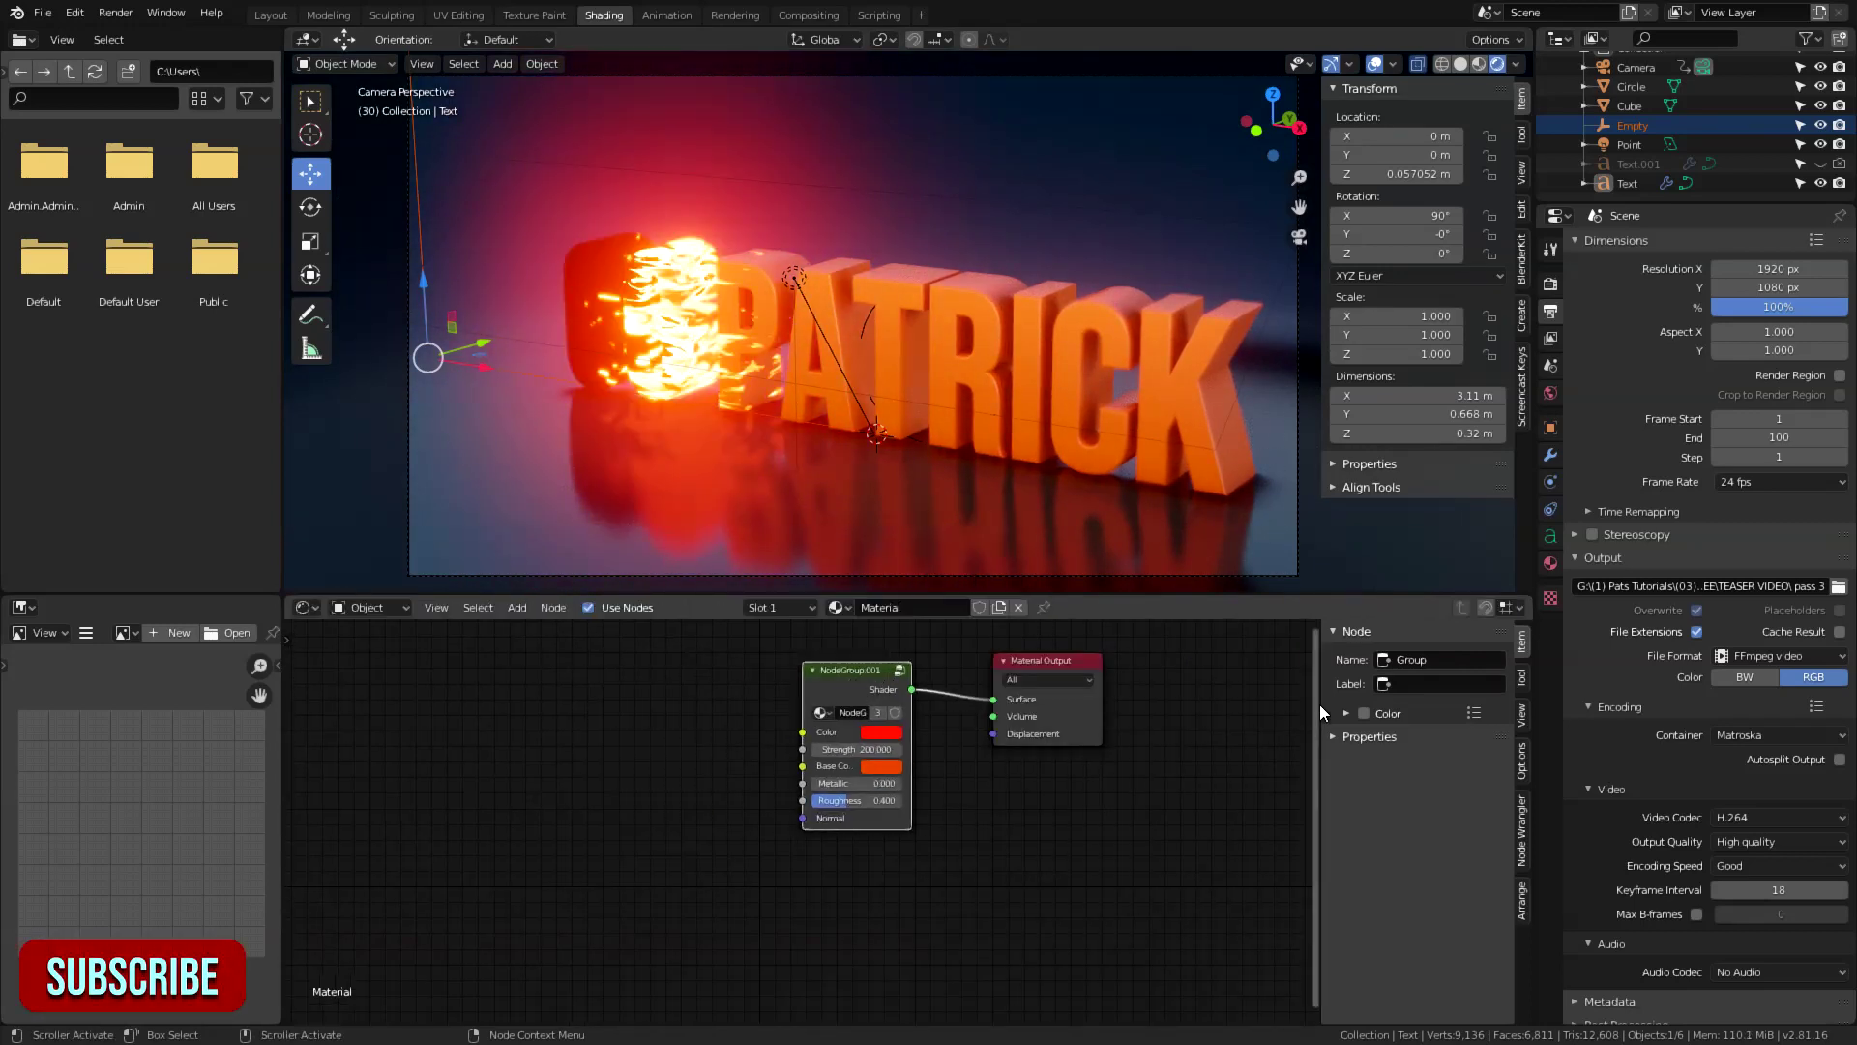
Set the material's Blend Mode to Alpha Hashed and Shadow Mode to None, and shift the Empty to adjust the dissolve
left_click(1521, 762)
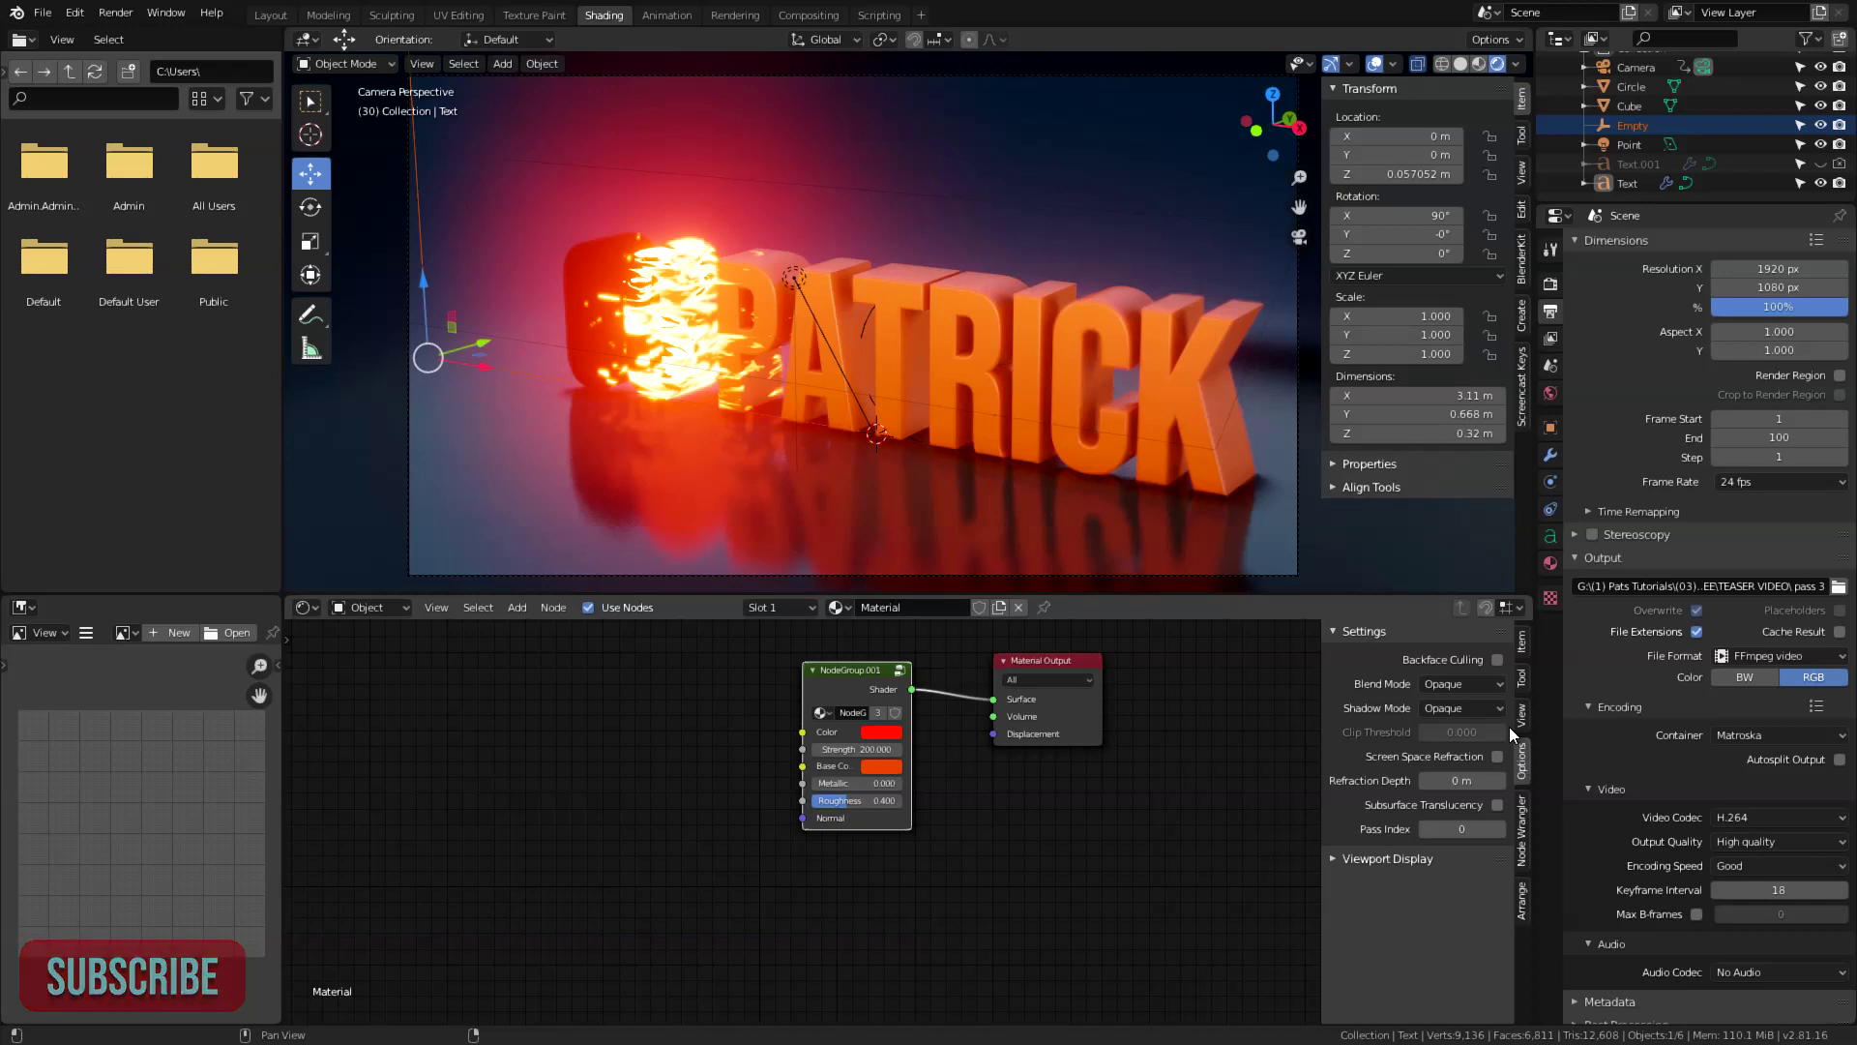
left_click(1488, 684)
left_click(1488, 745)
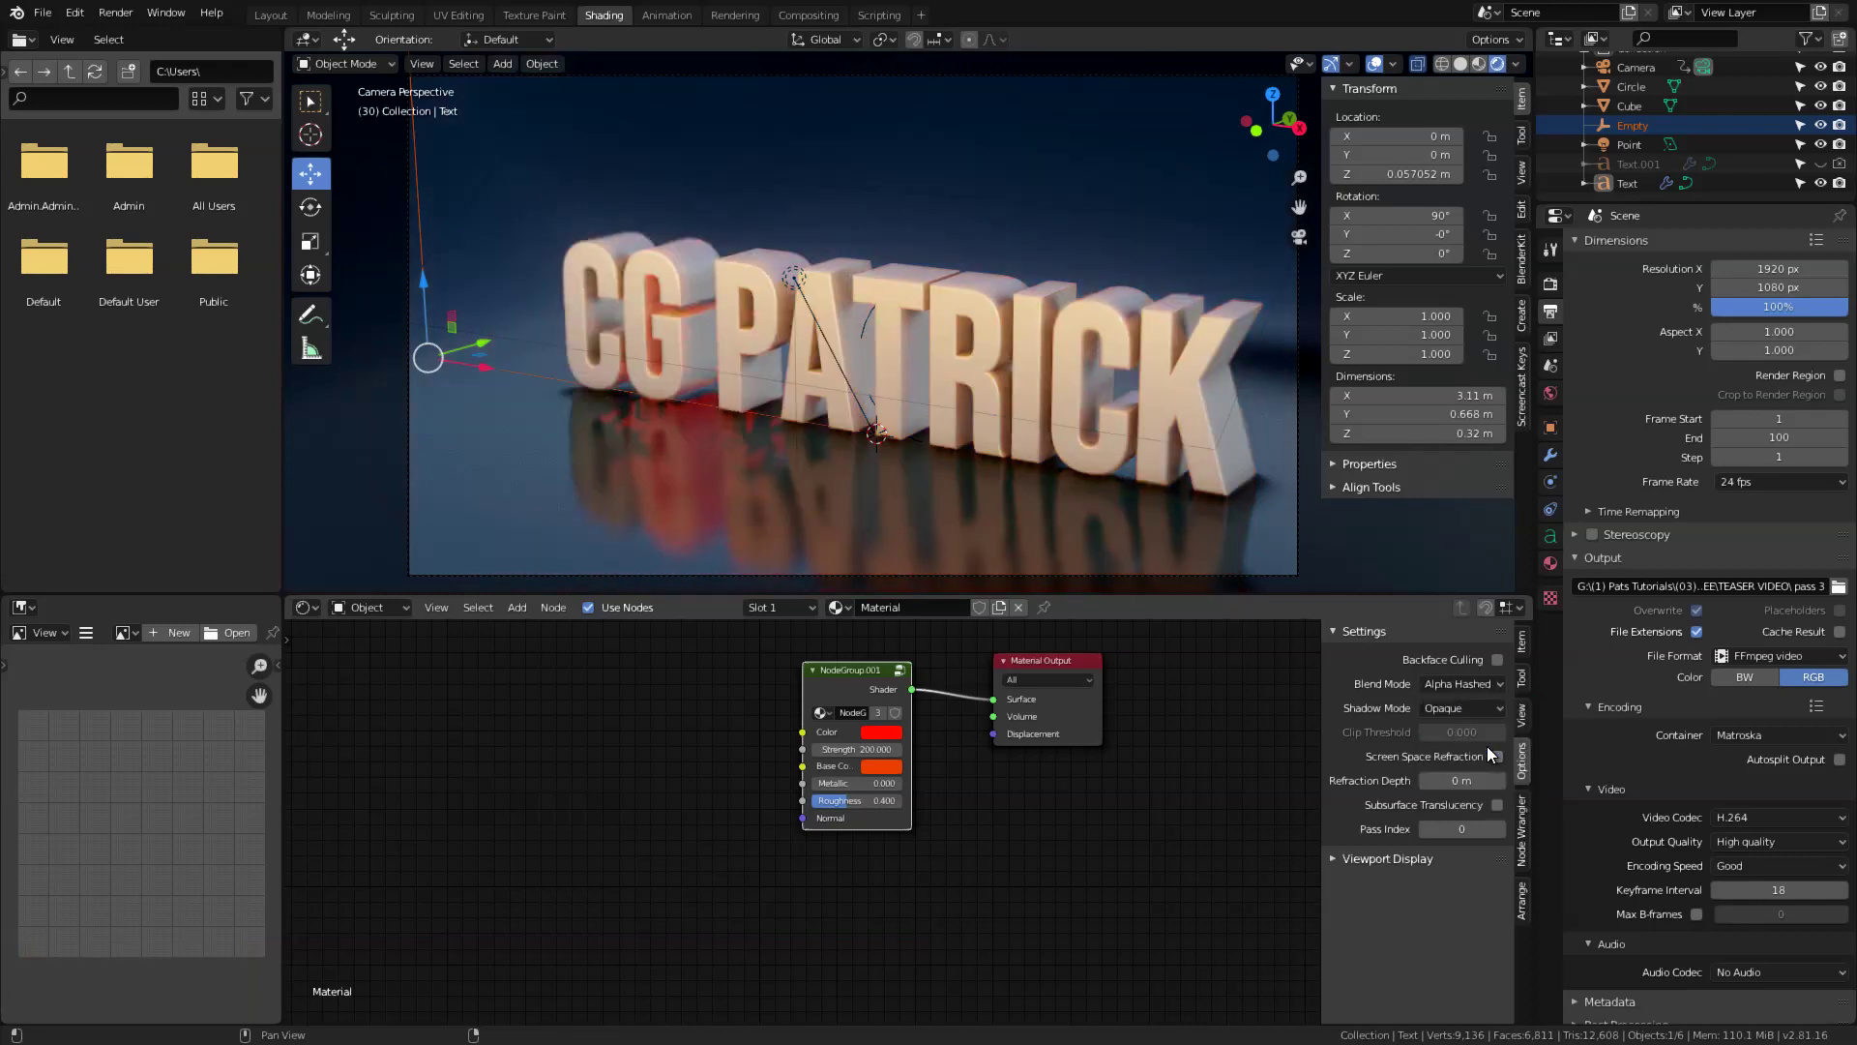
left_click(1477, 710)
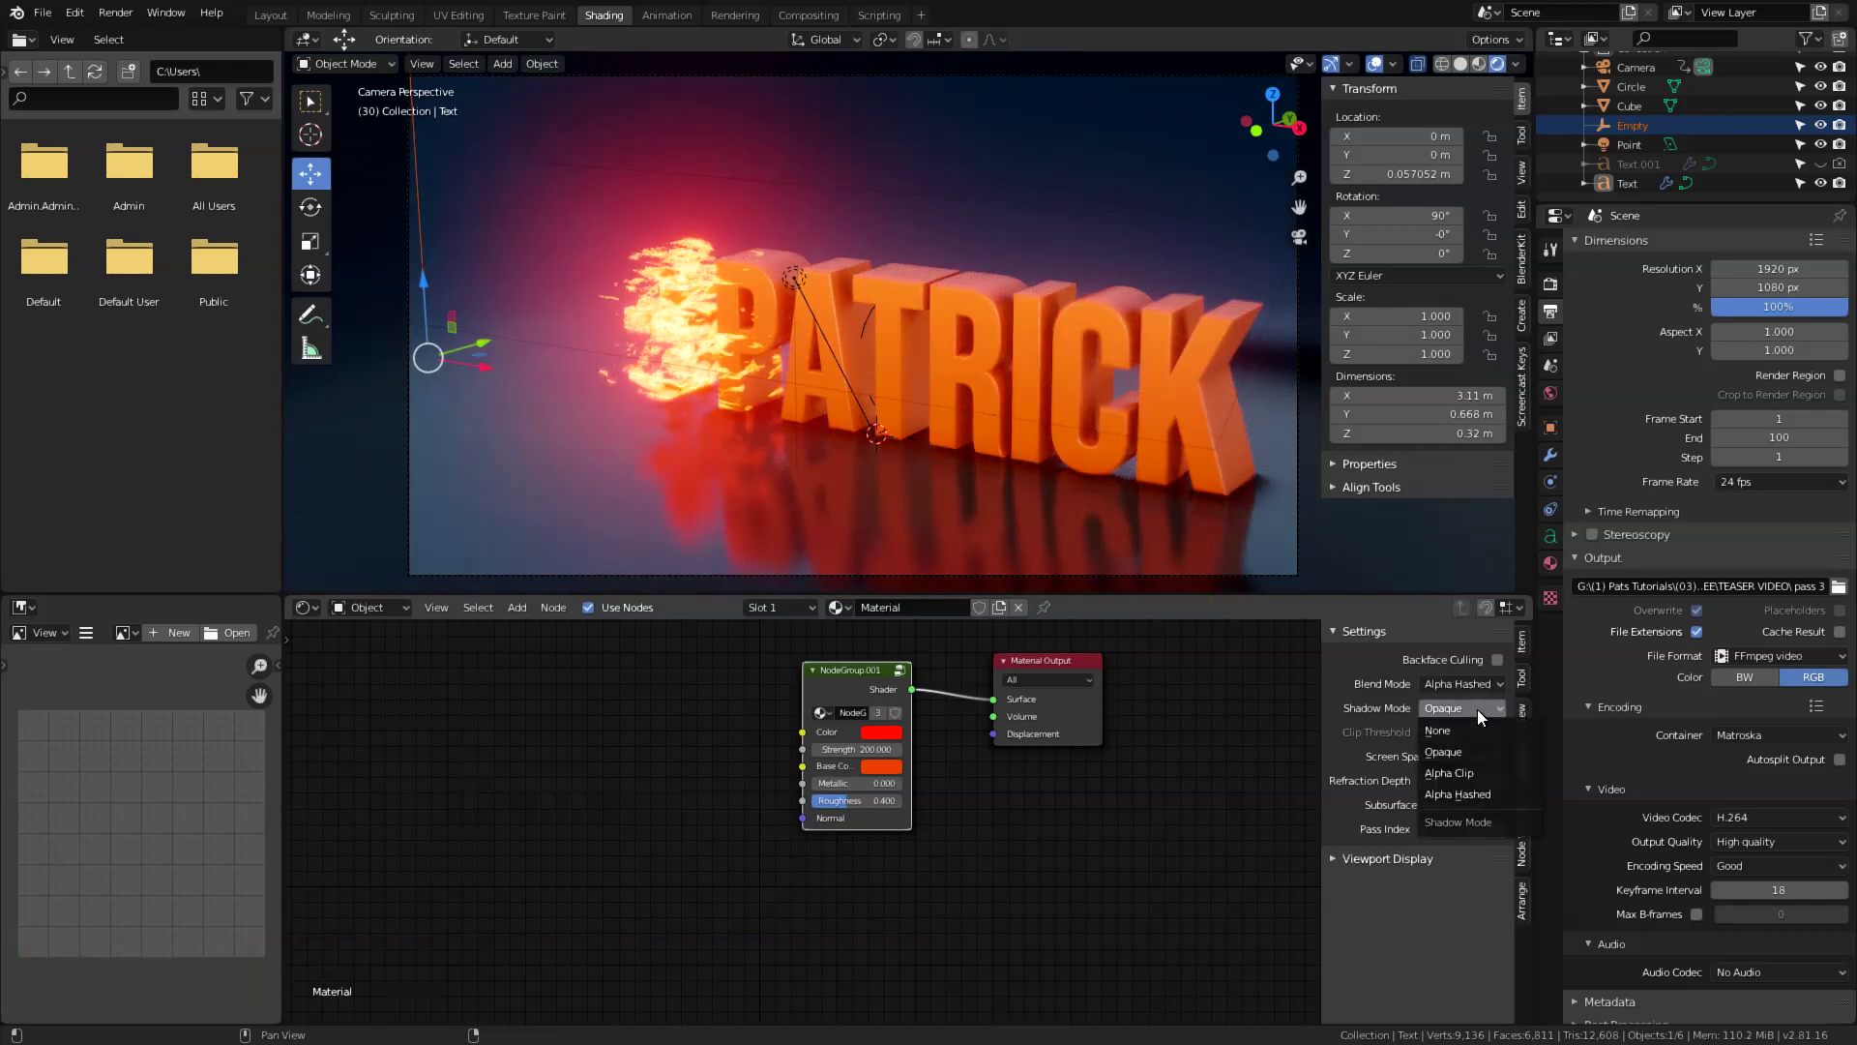
left_click(1460, 730)
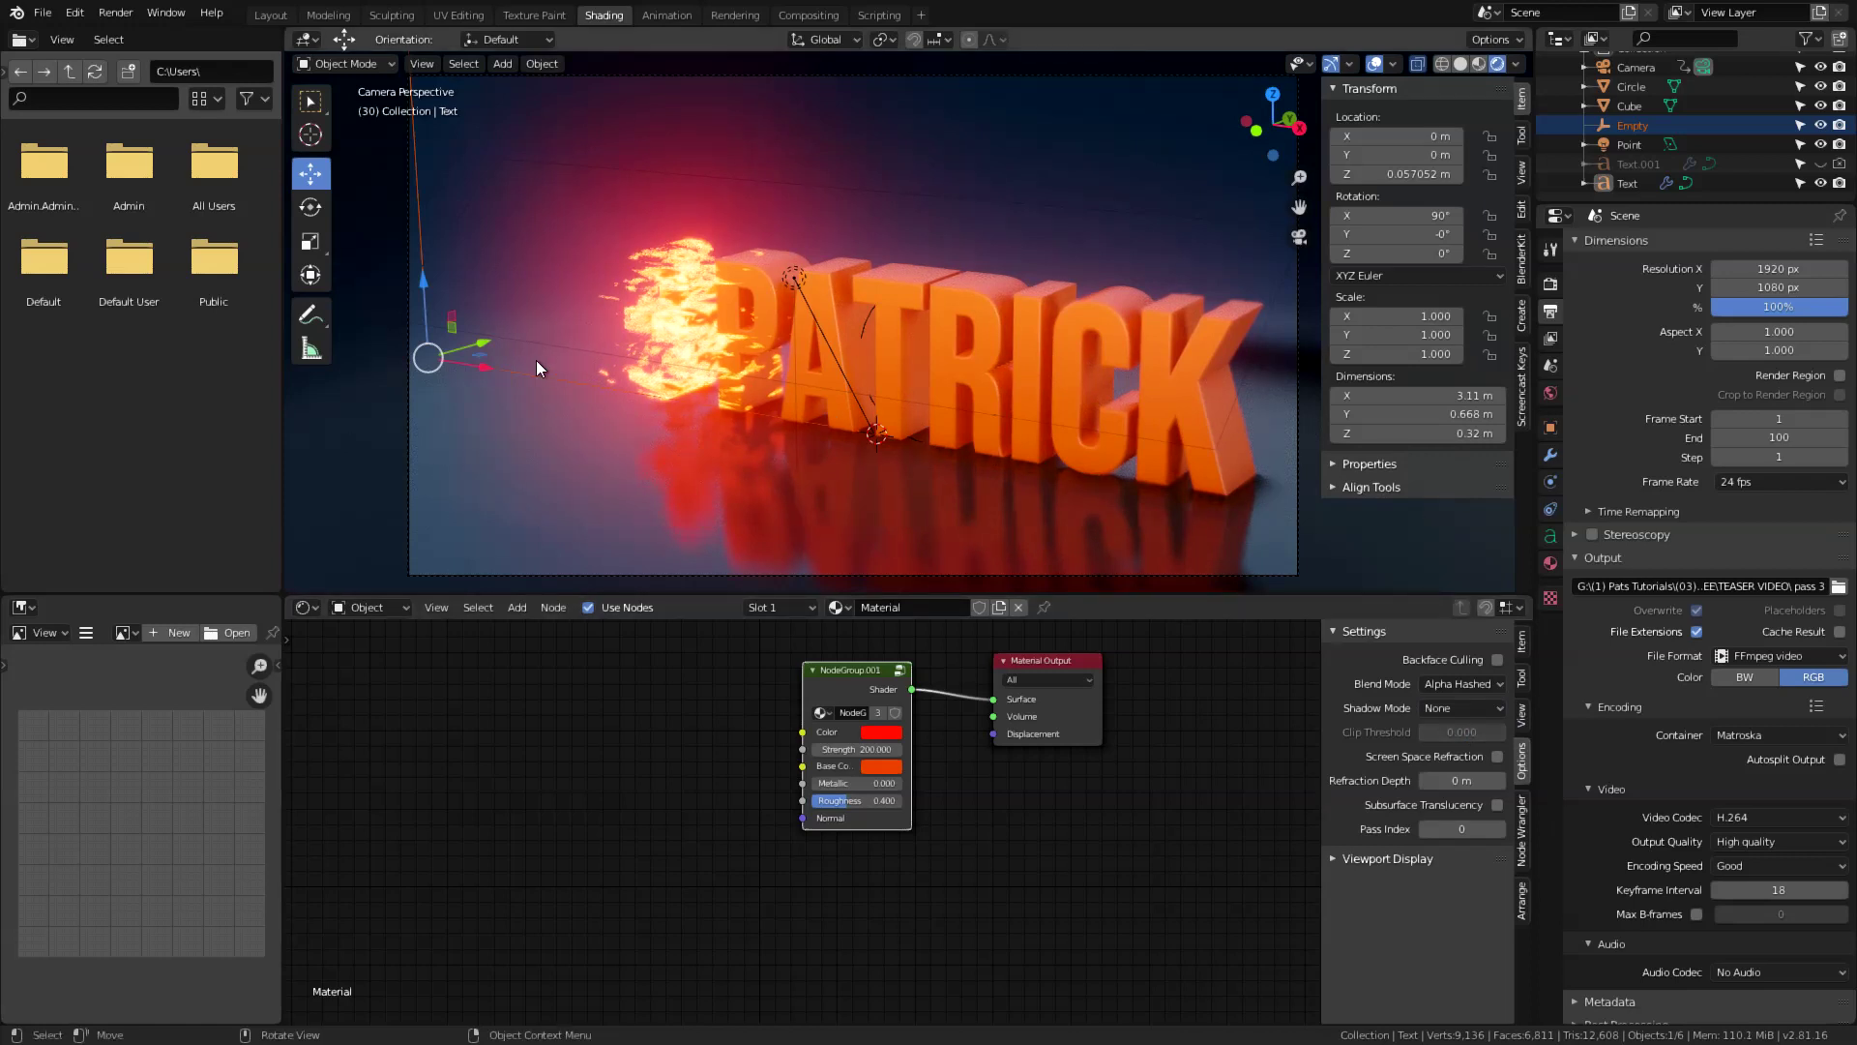
key("alt+s")
key("g")
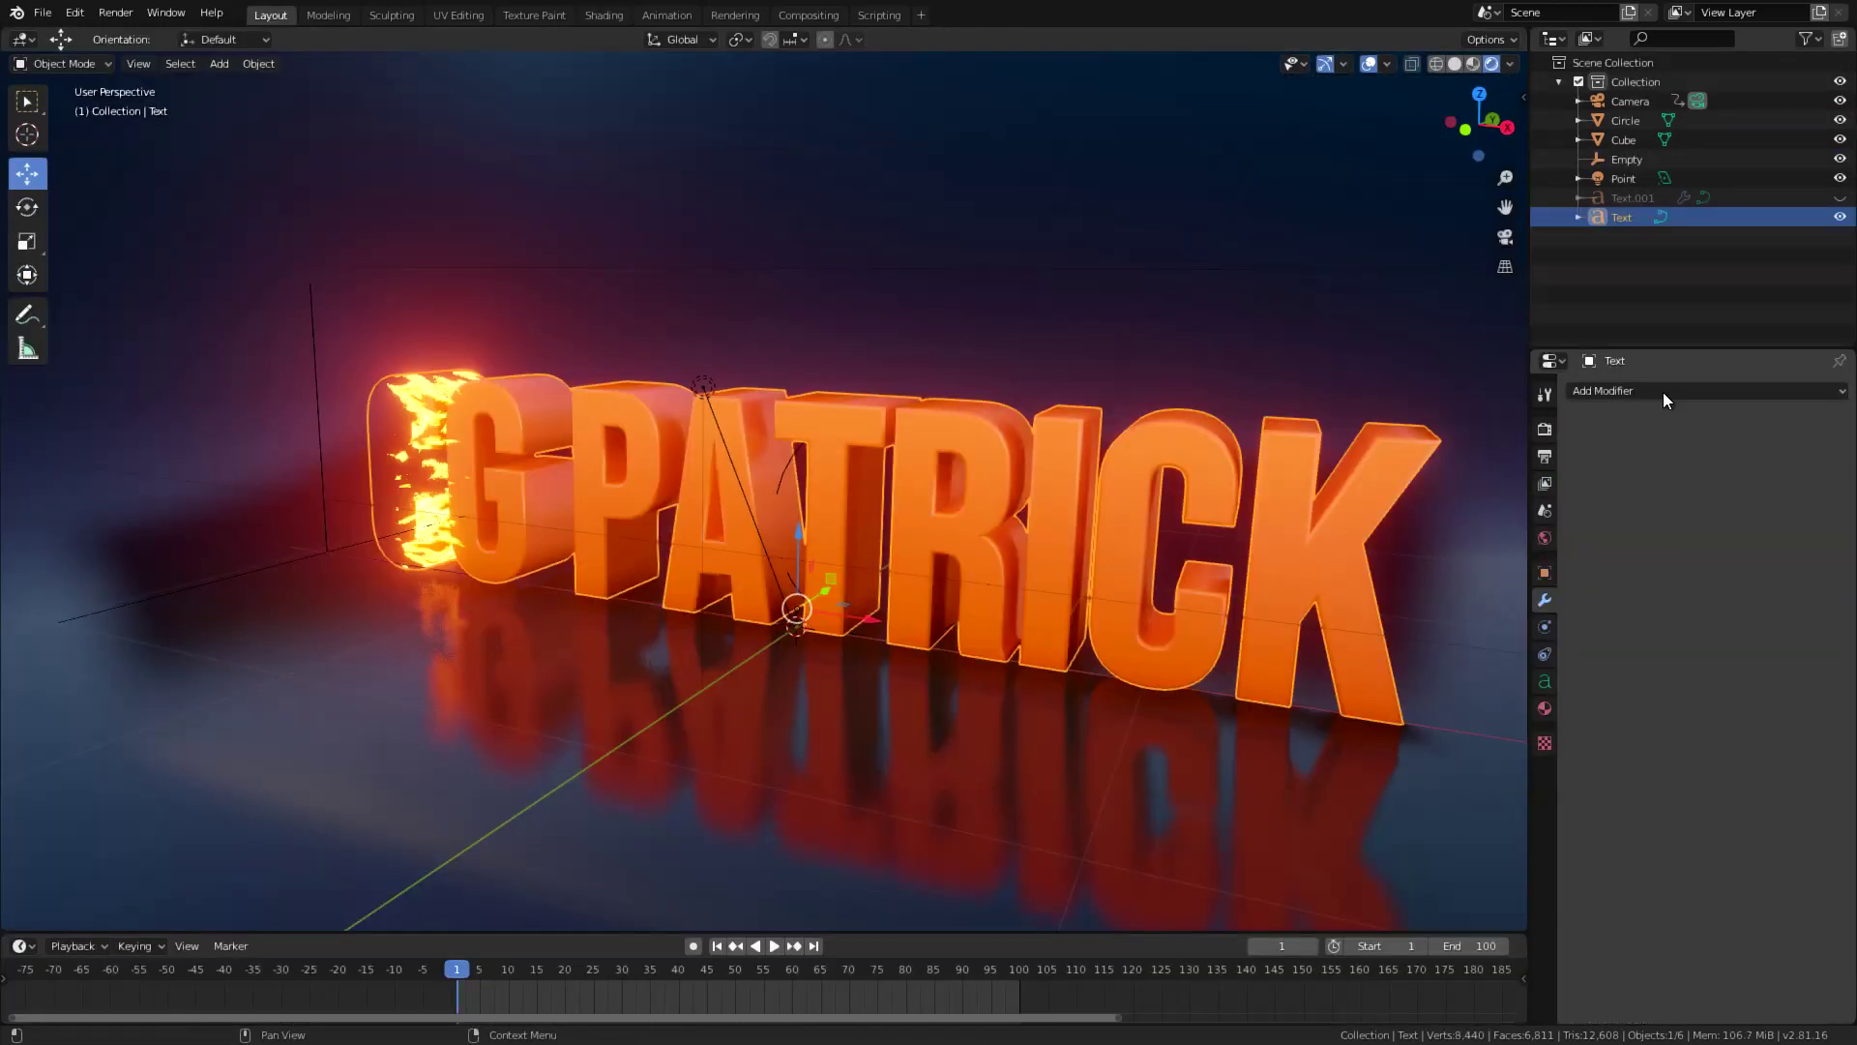
Add Edge Split and Wave modifiers to the text object and play the animation to preview the wave
left_click(1662, 392)
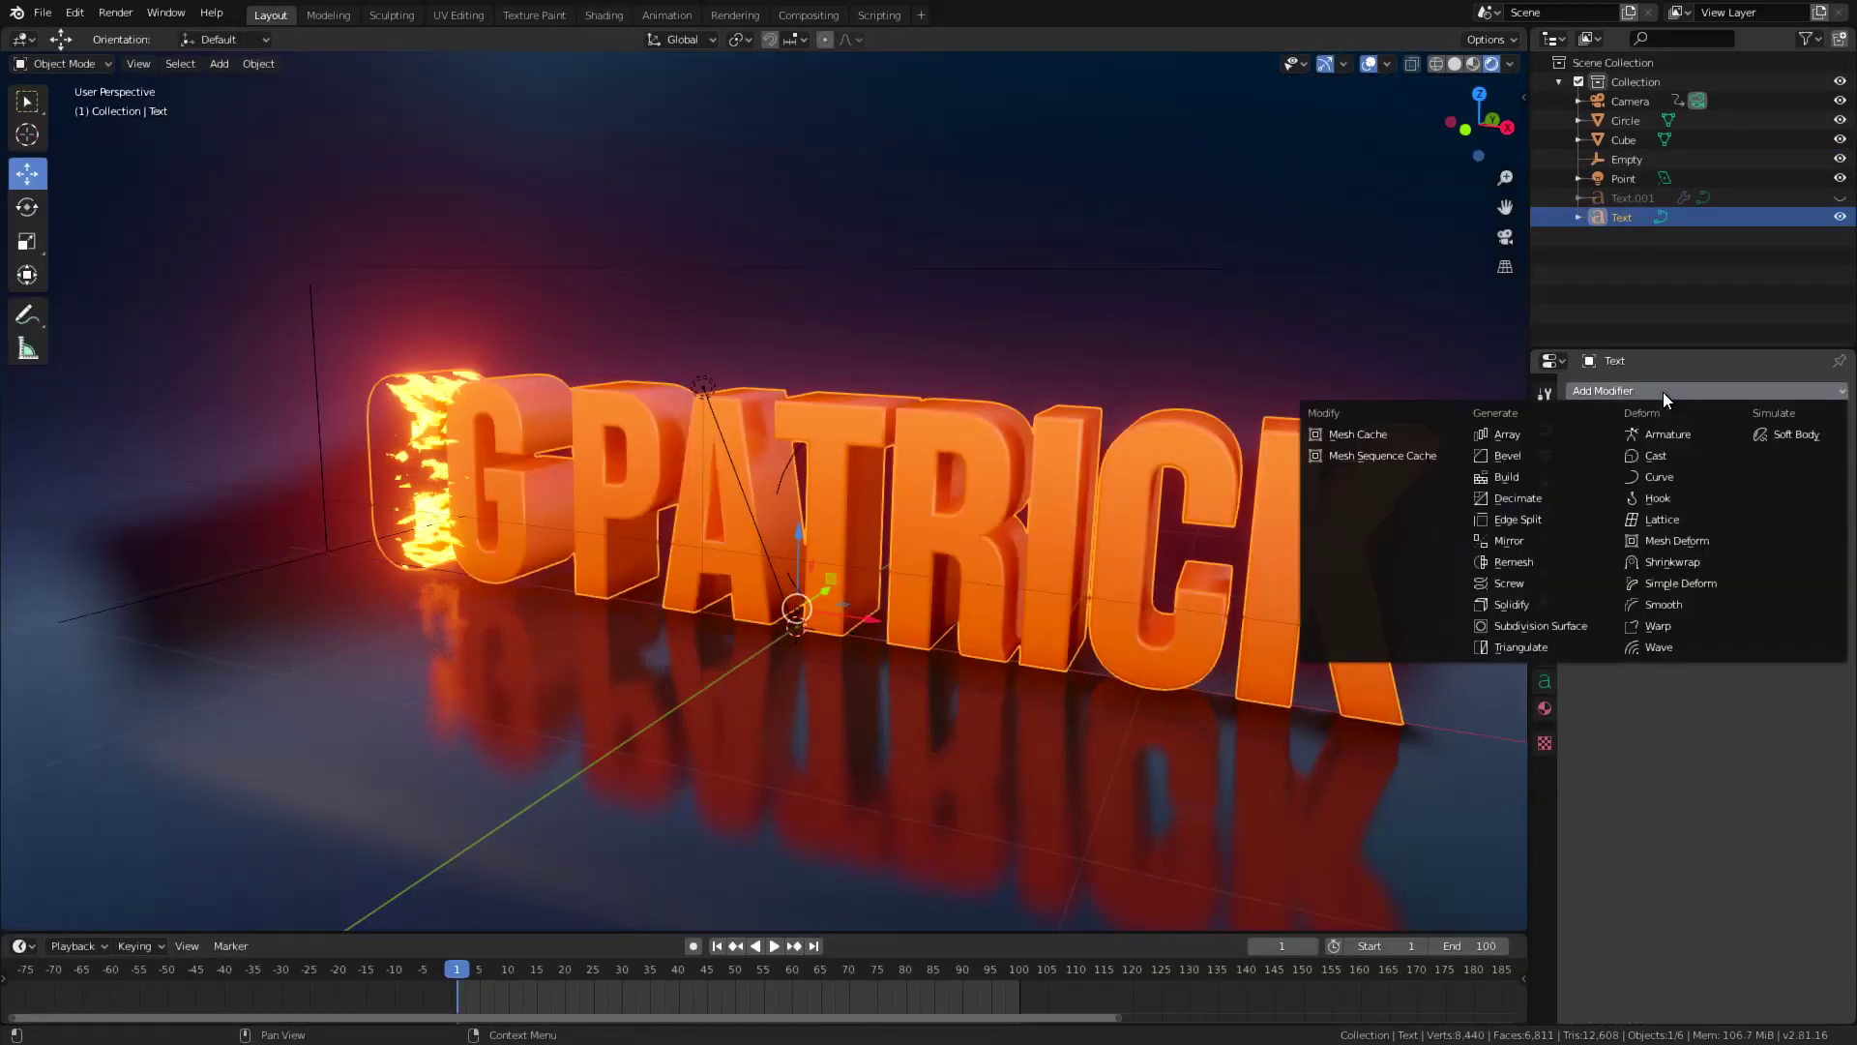
left_click(1484, 523)
left_click(1776, 434)
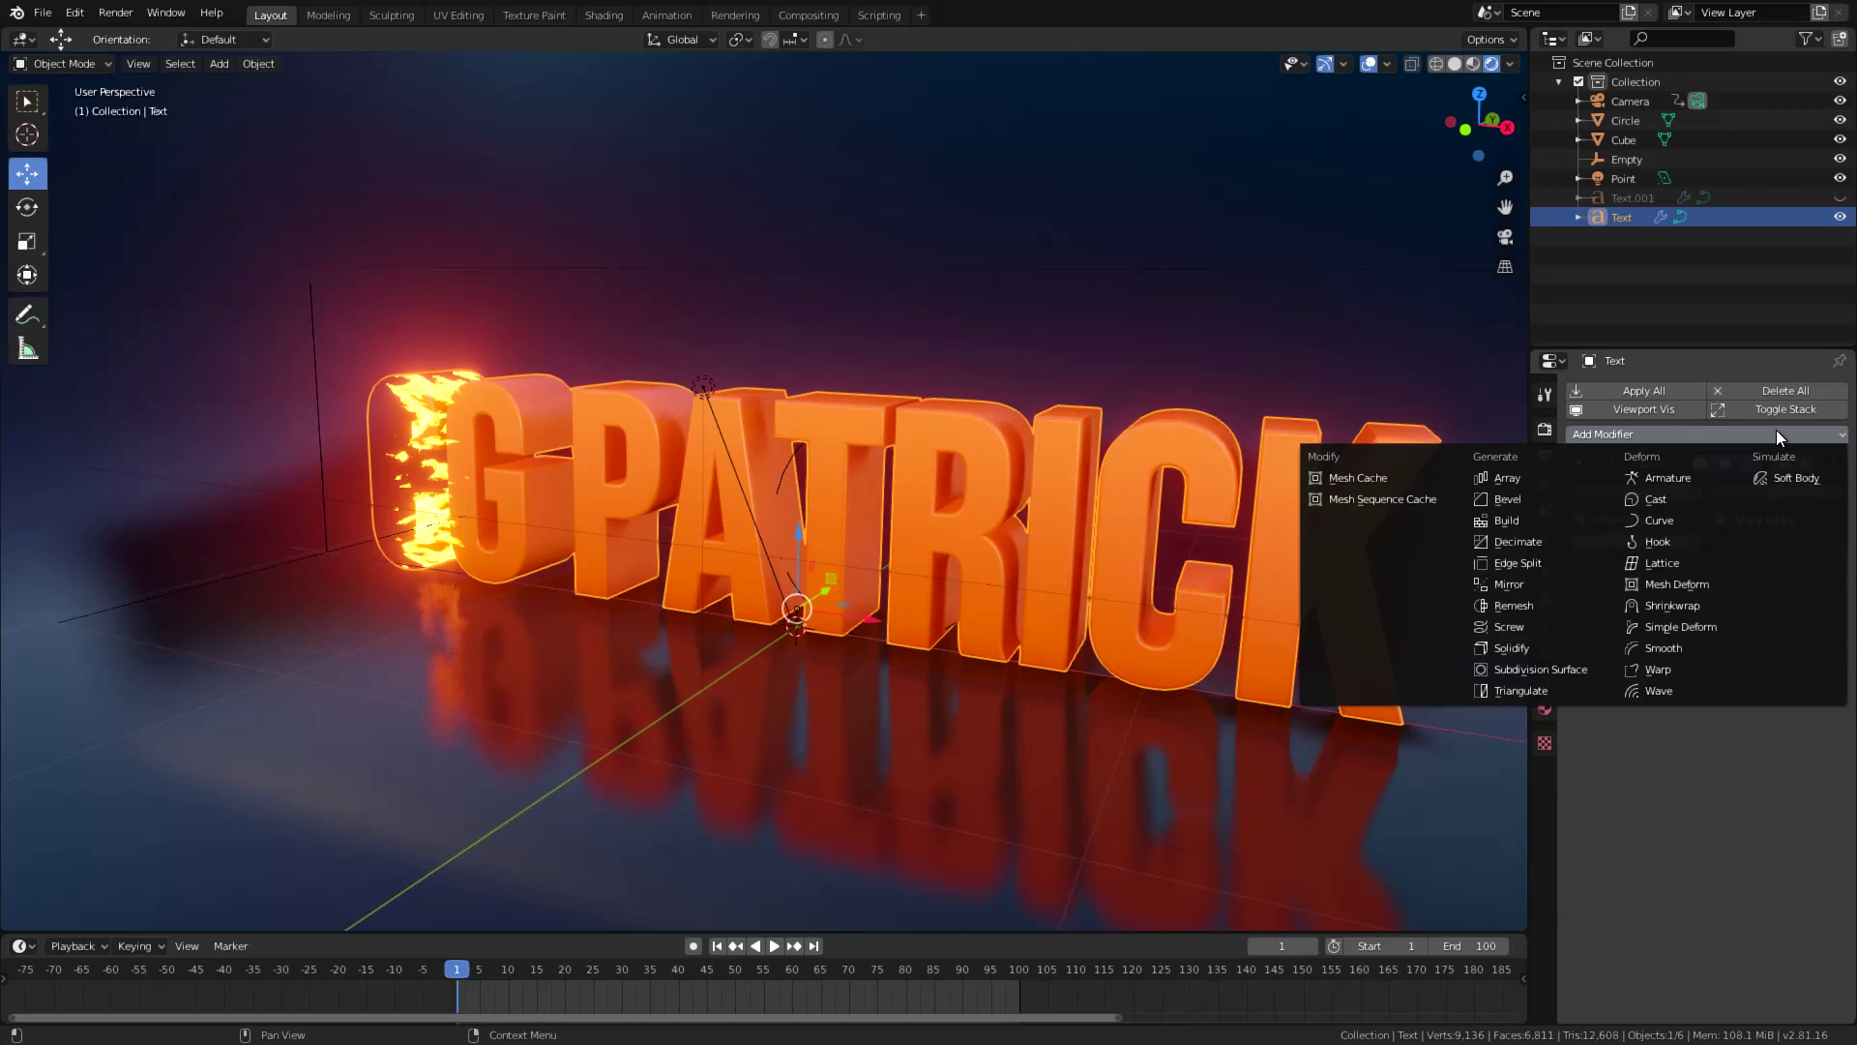
left_click(1677, 691)
key("space")
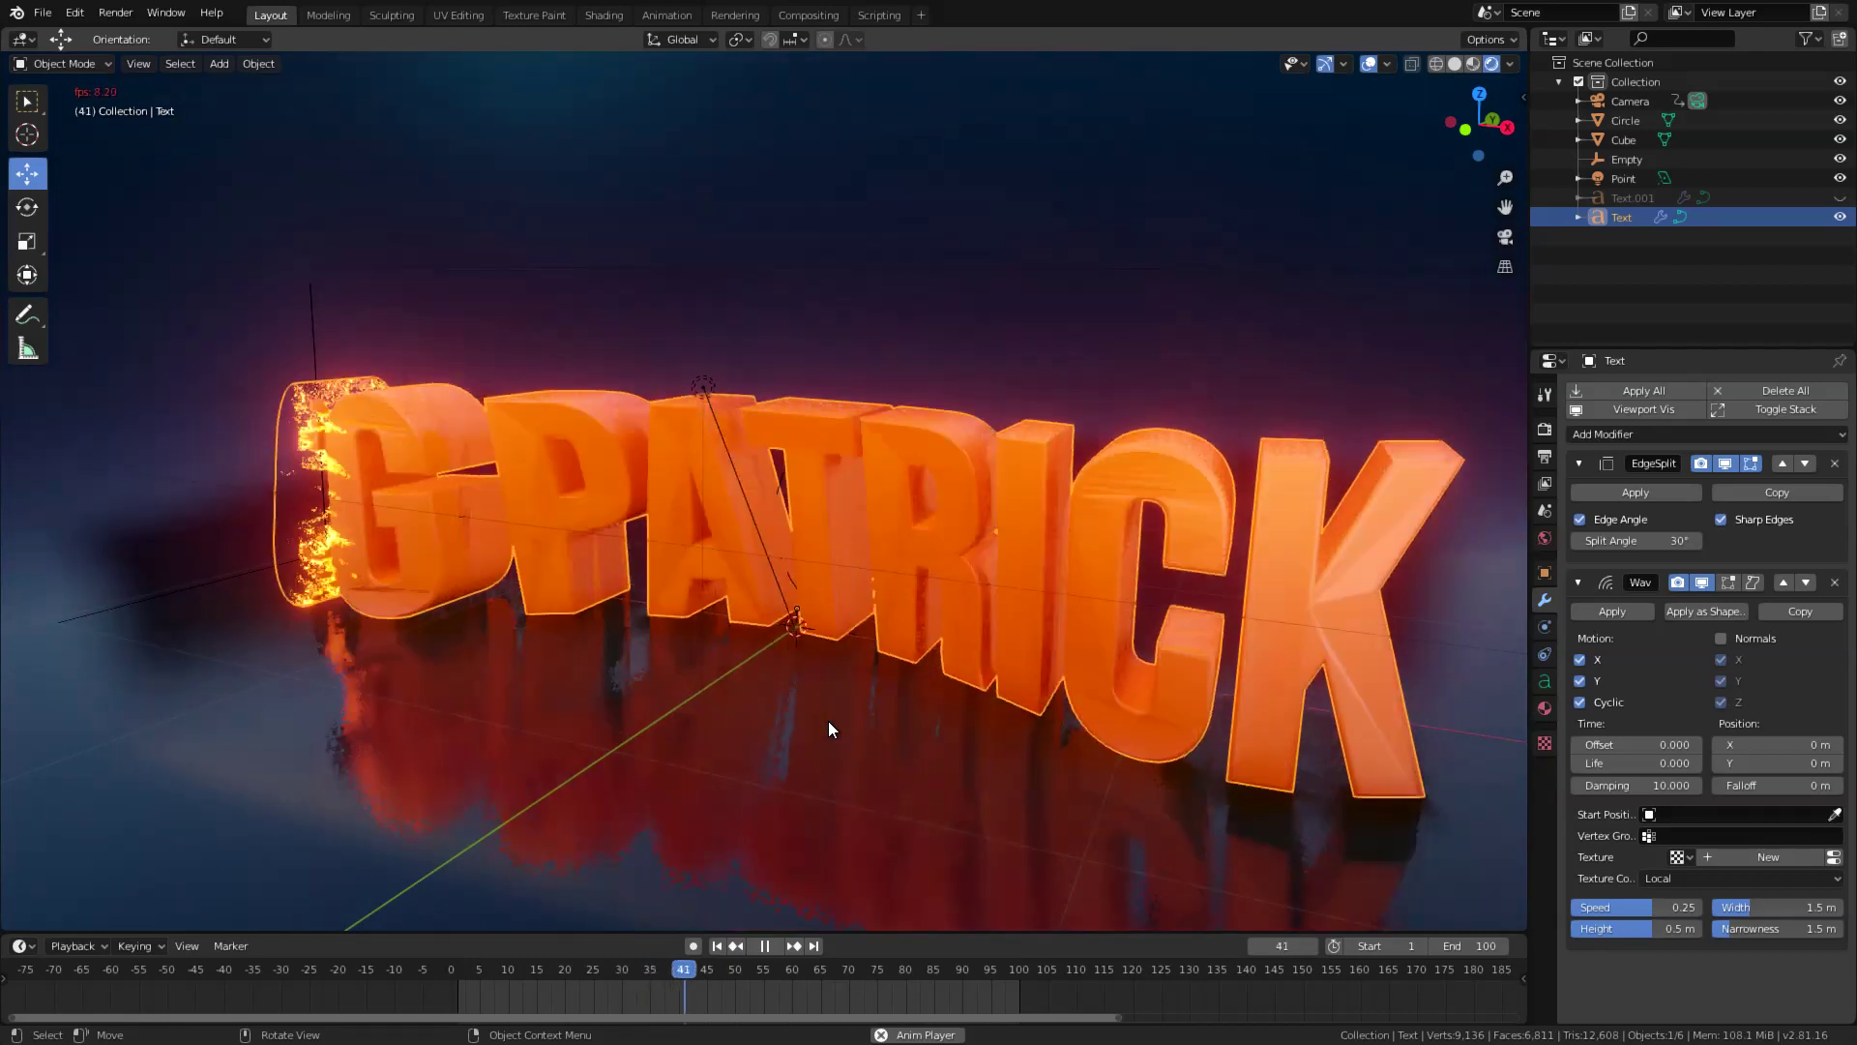
key("space")
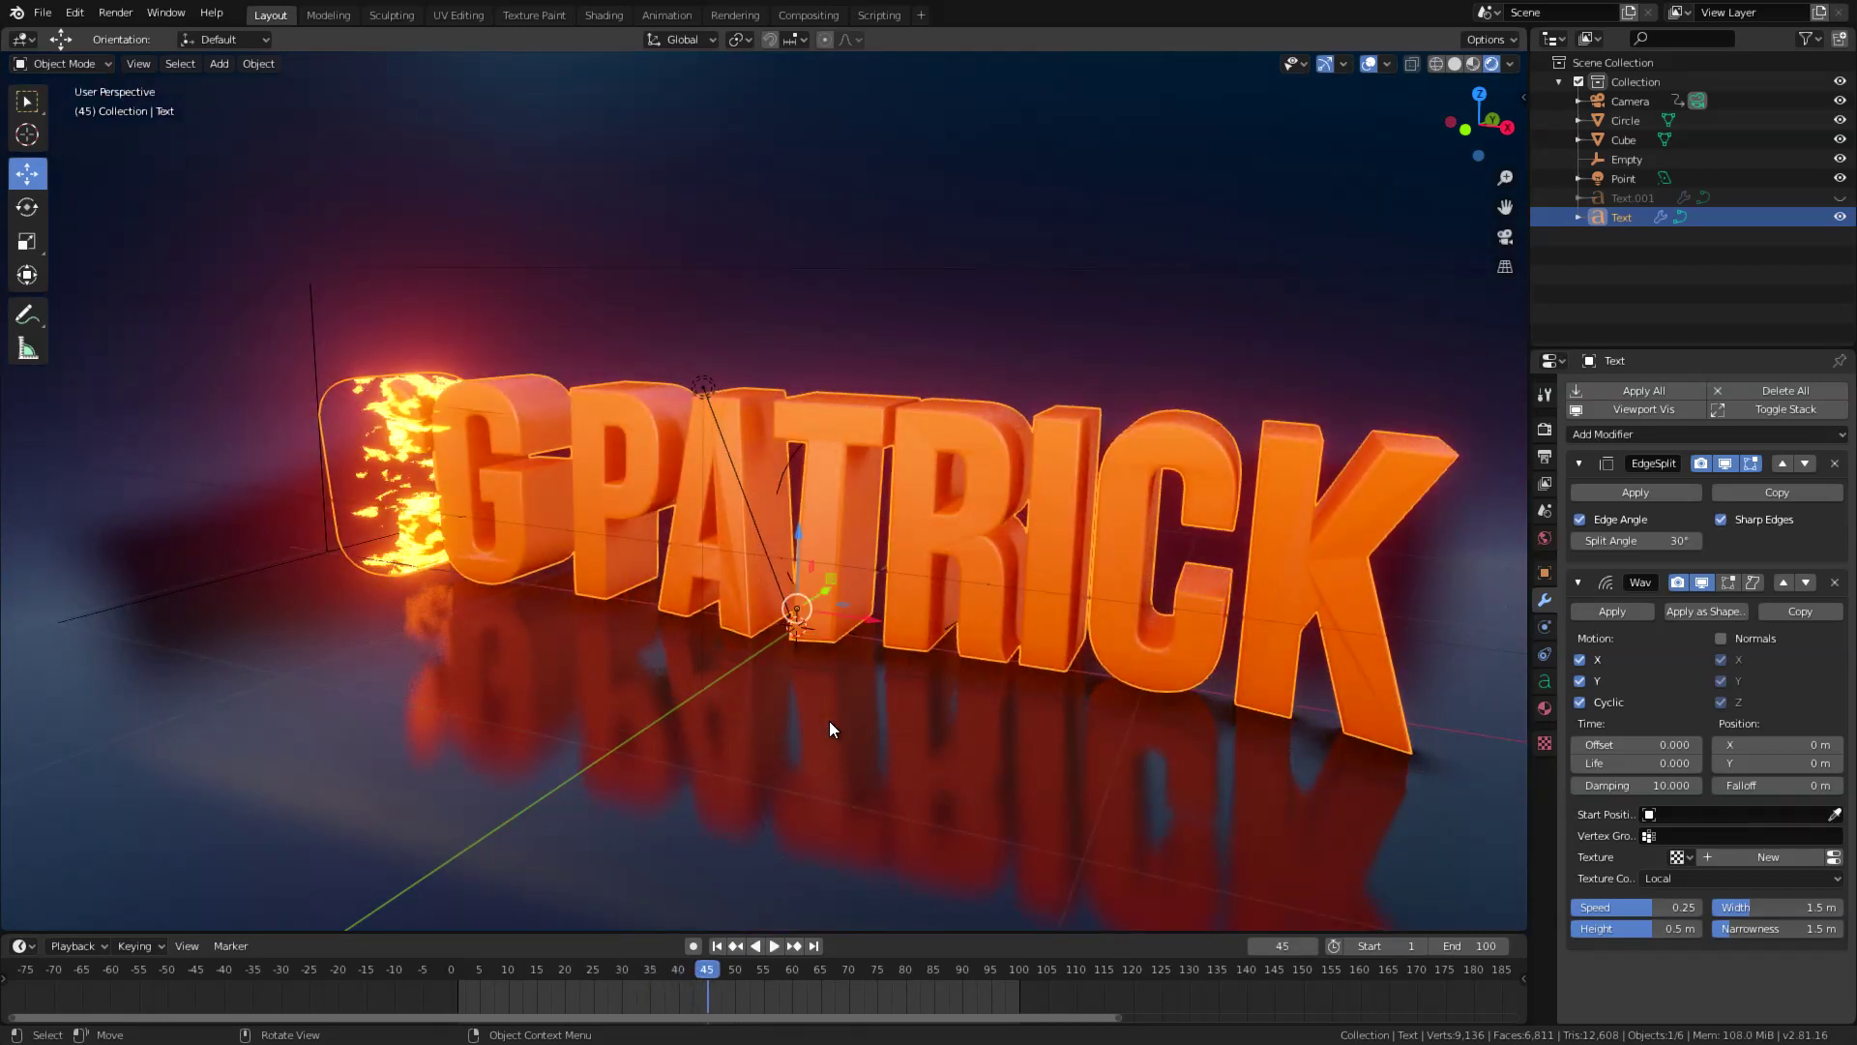
Set the Wave modifier's Speed to 0.0001 and play the animation to check the motion
left_click(1578, 463)
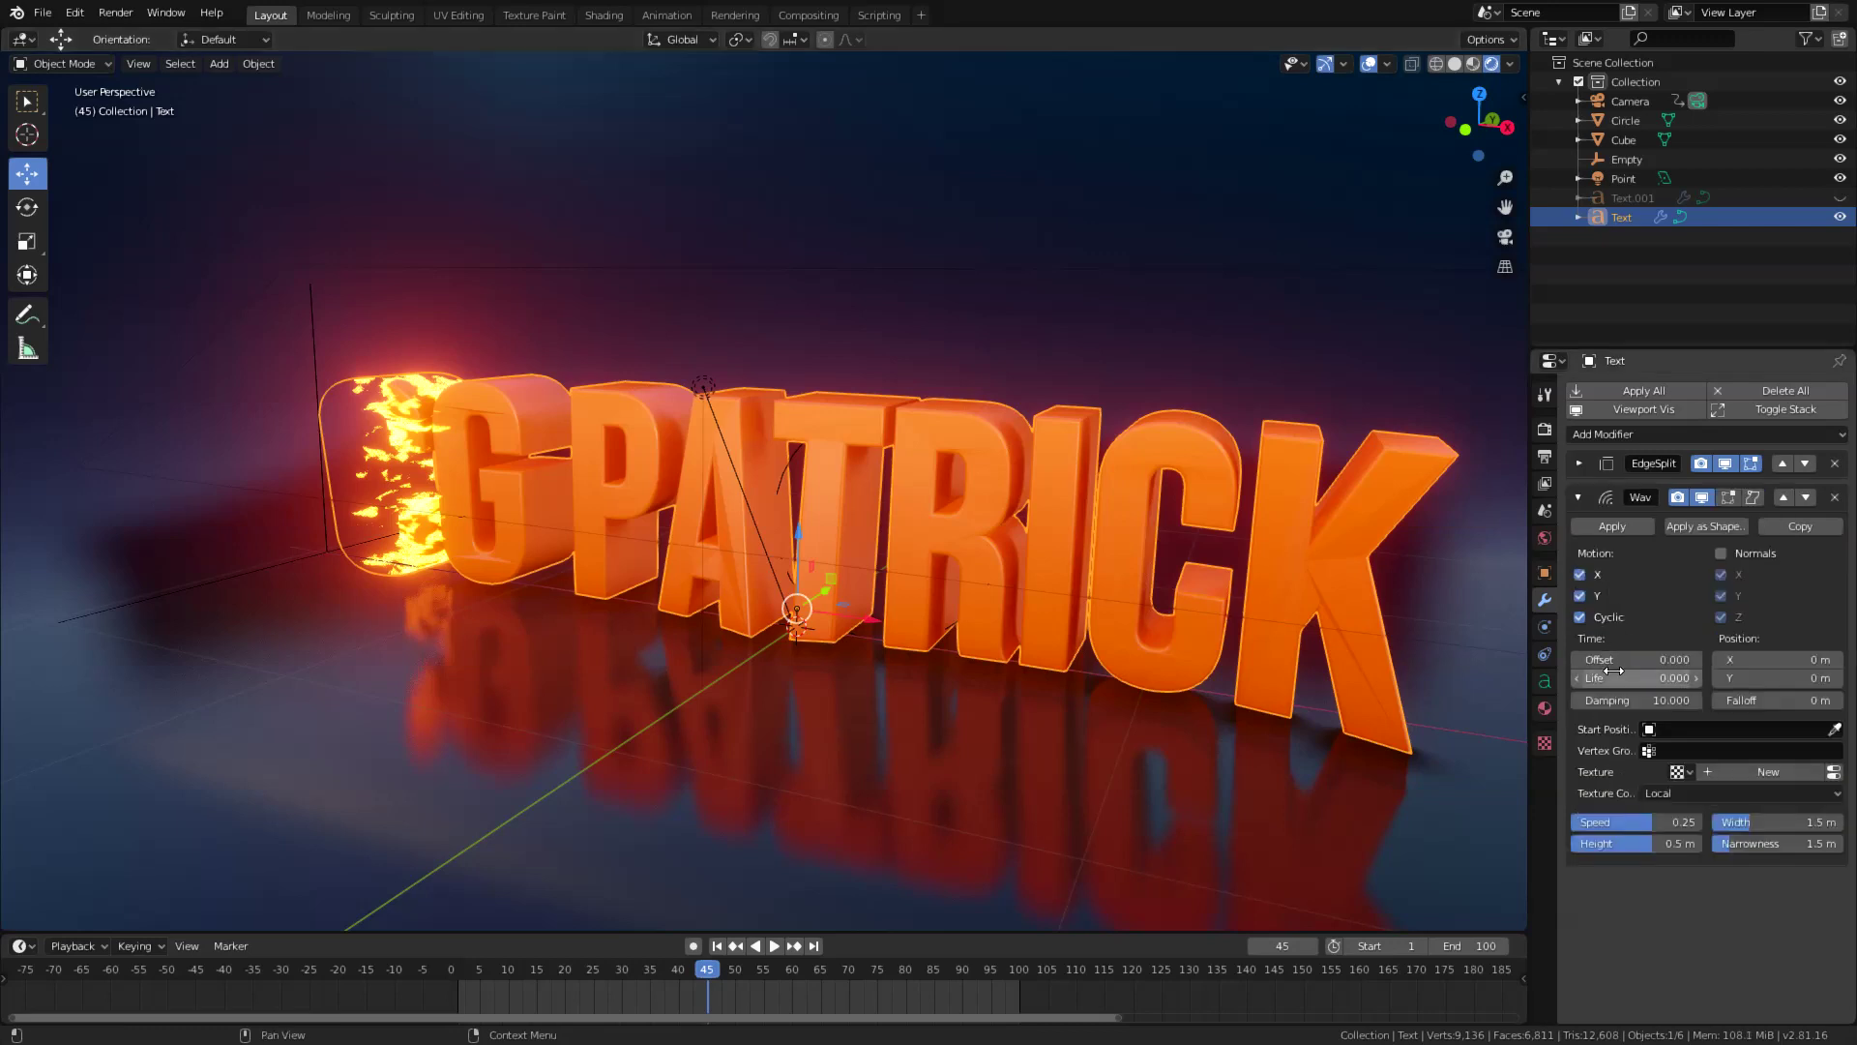
double_click(1625, 823)
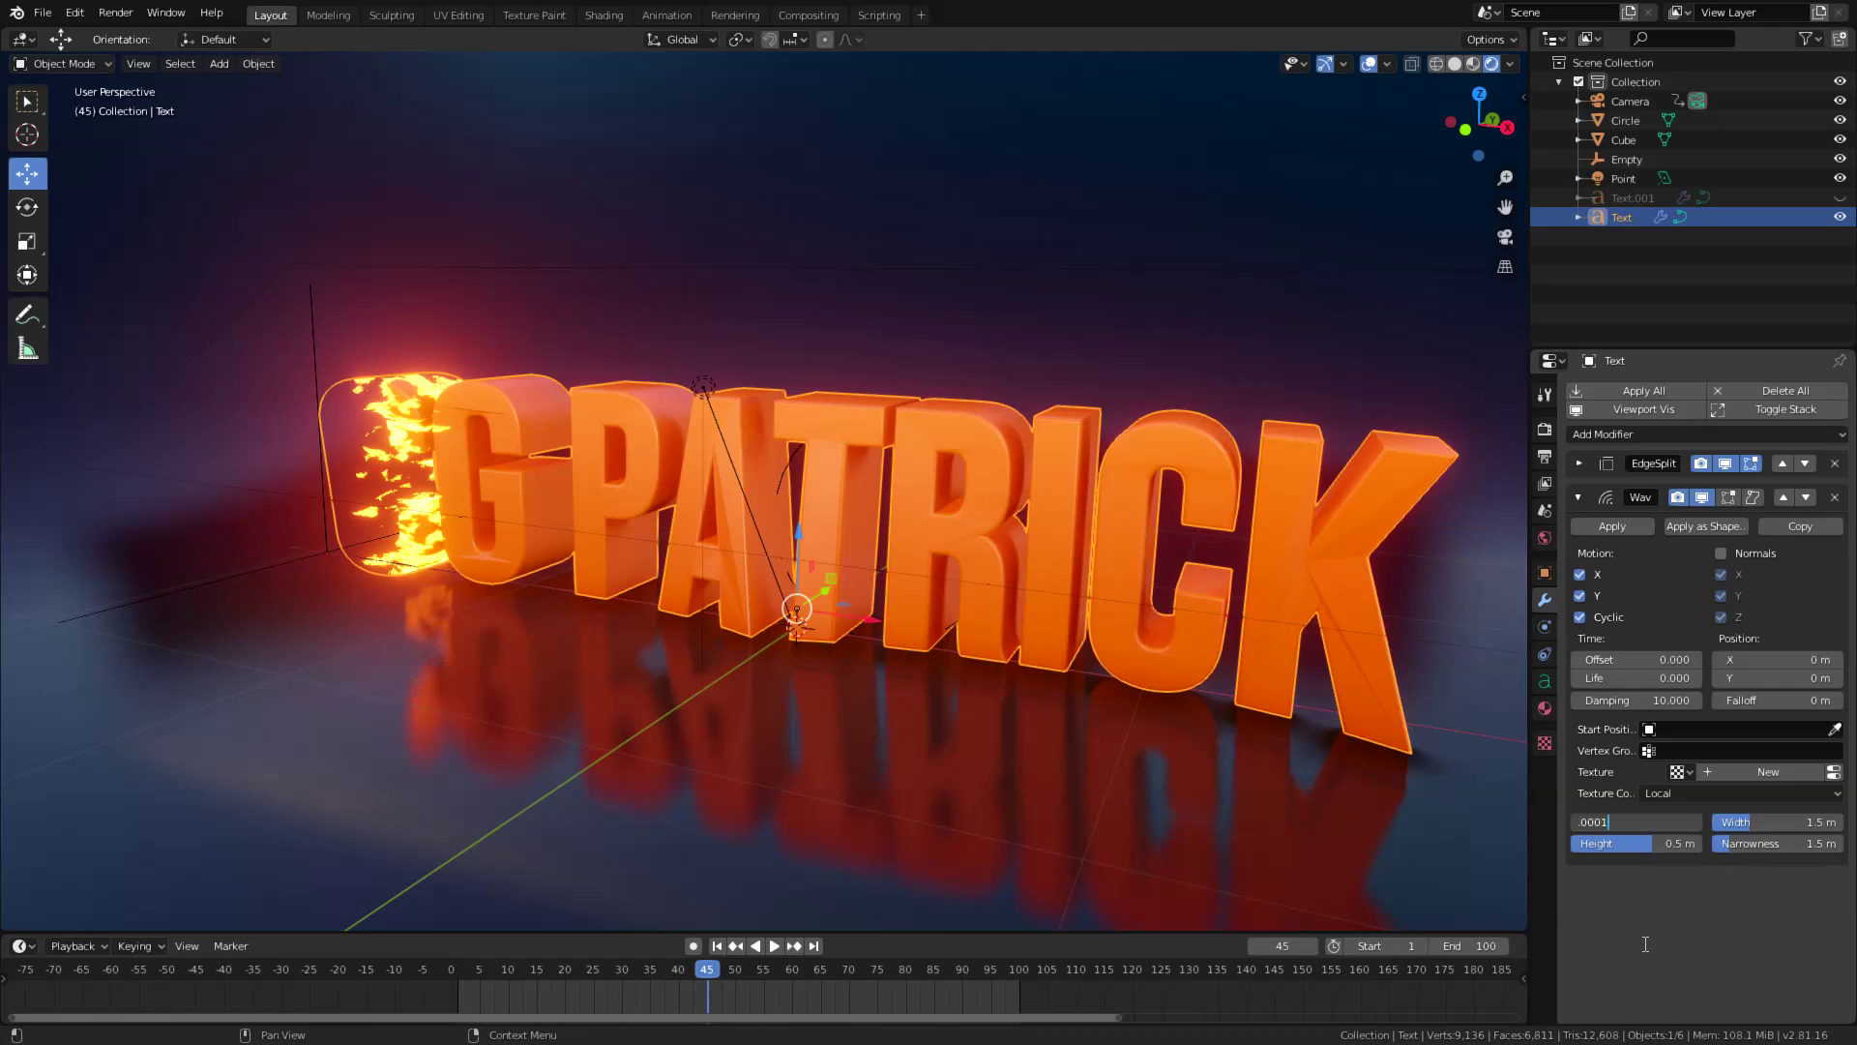
type(".0001")
key("Return")
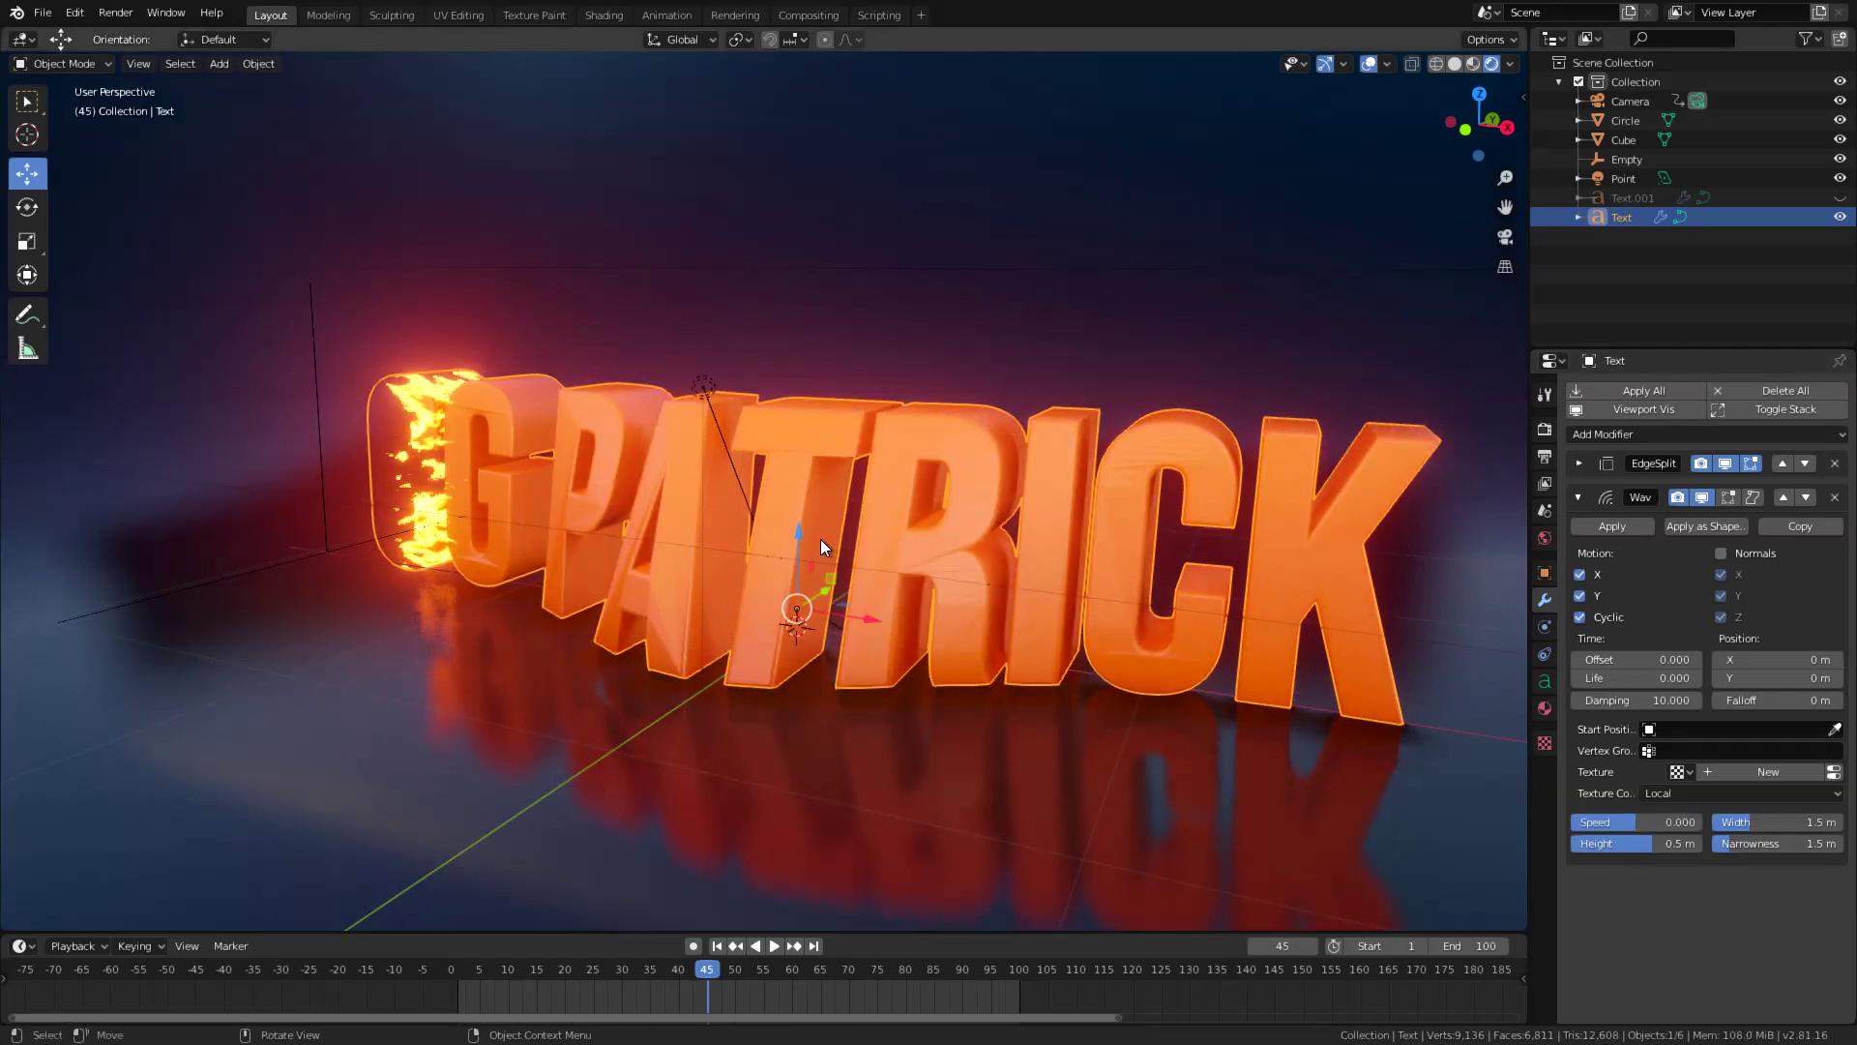
key("space")
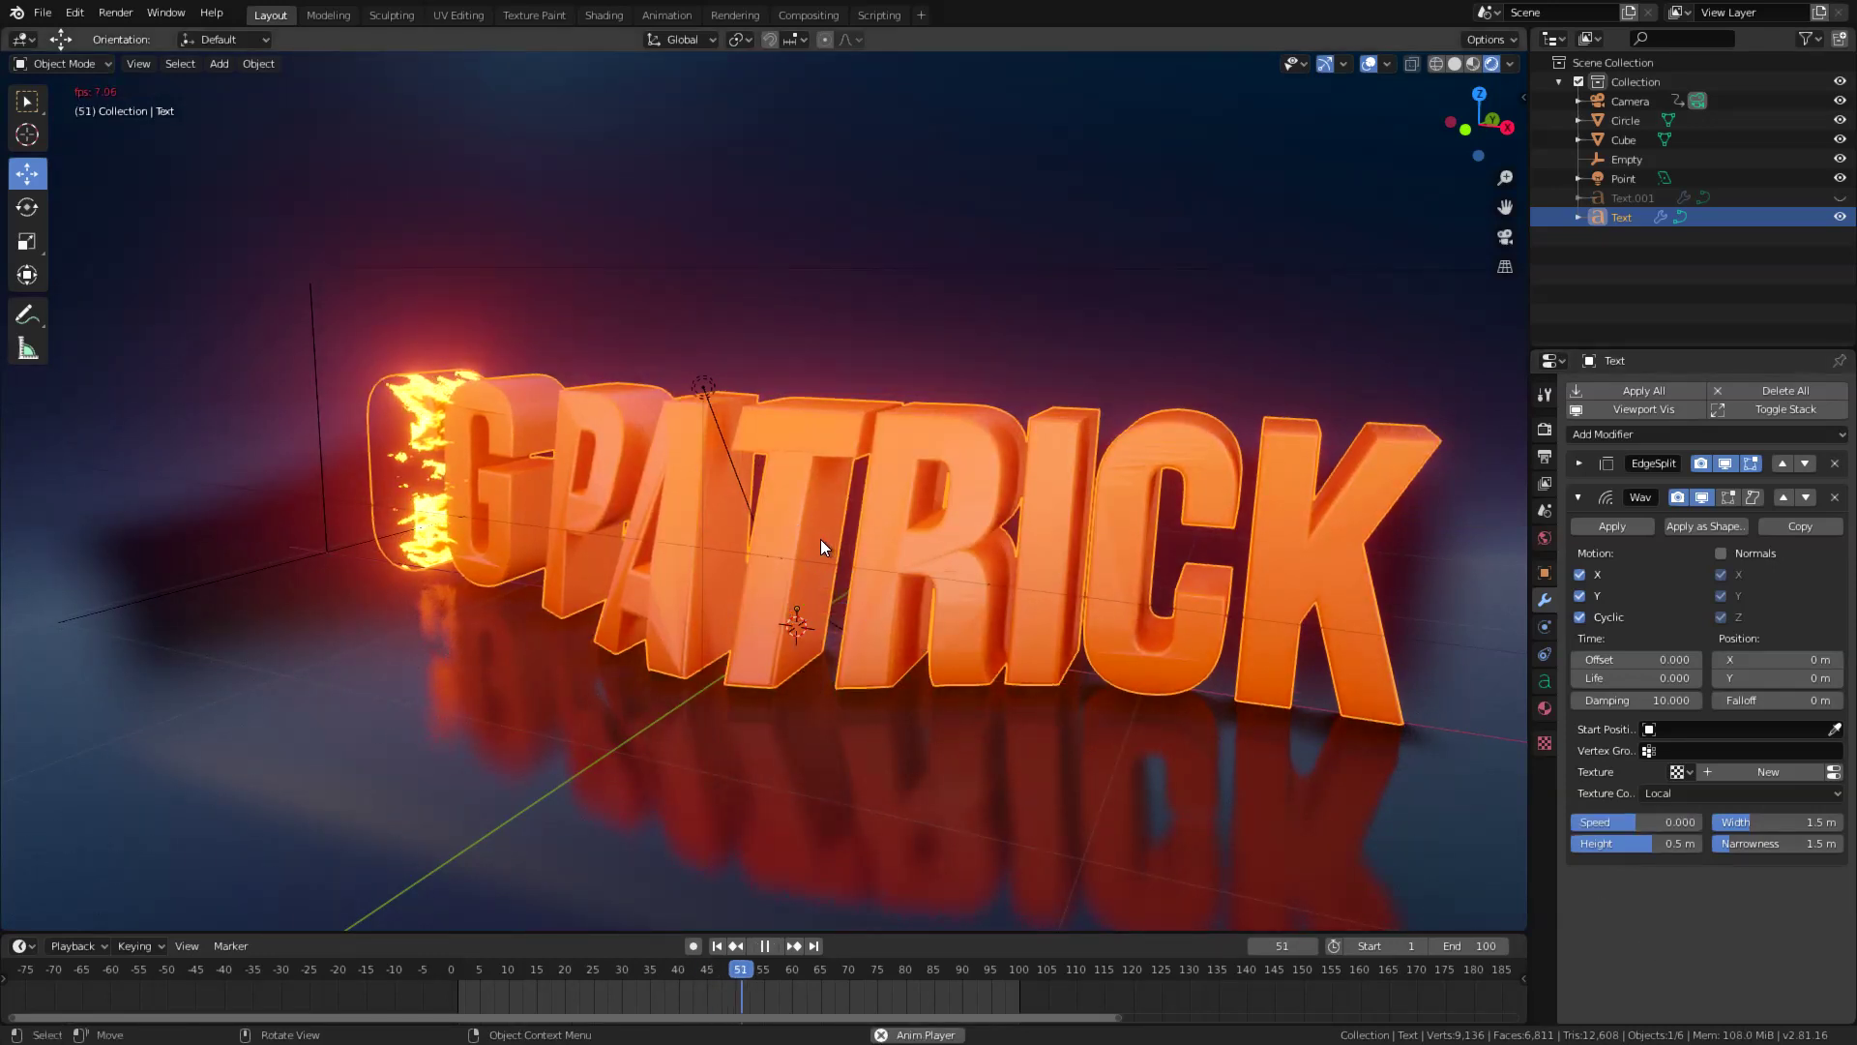
key("Escape")
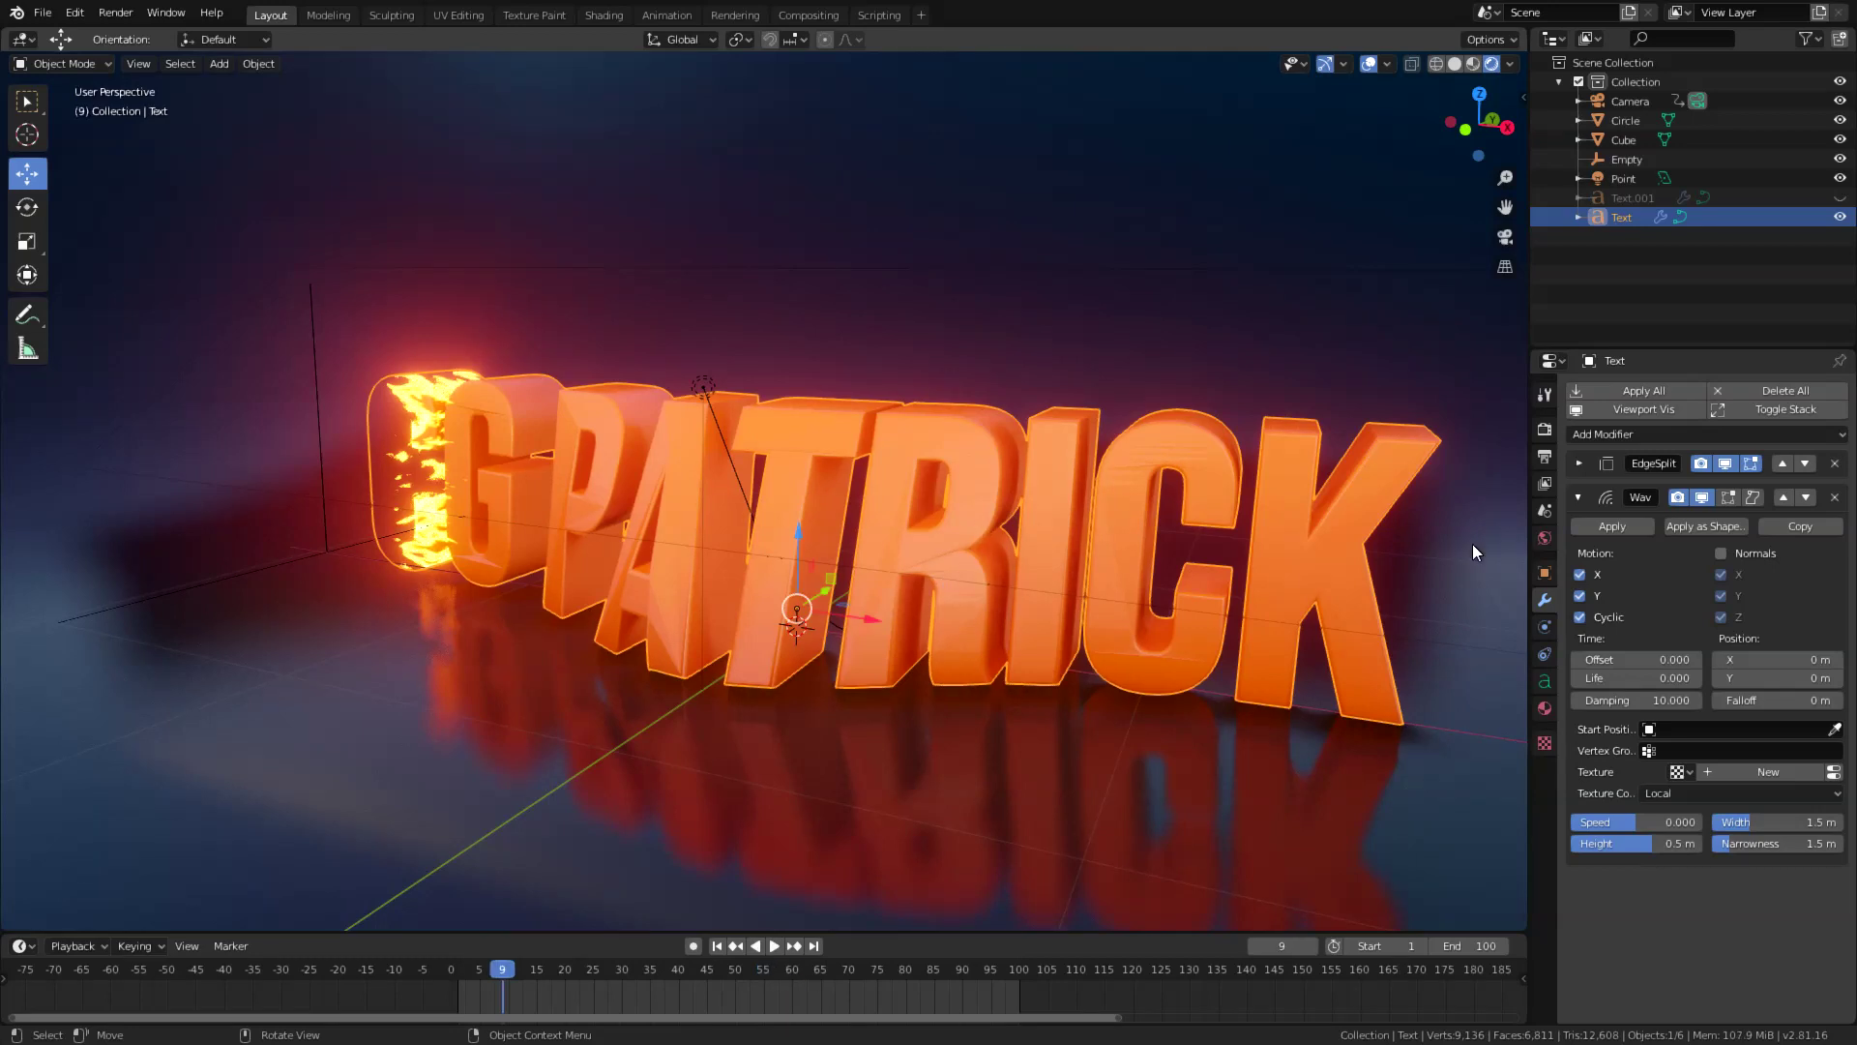
Enable Normals without Z on the Wave modifier and set the Empty as its Start Position Object
left_click(1718, 553)
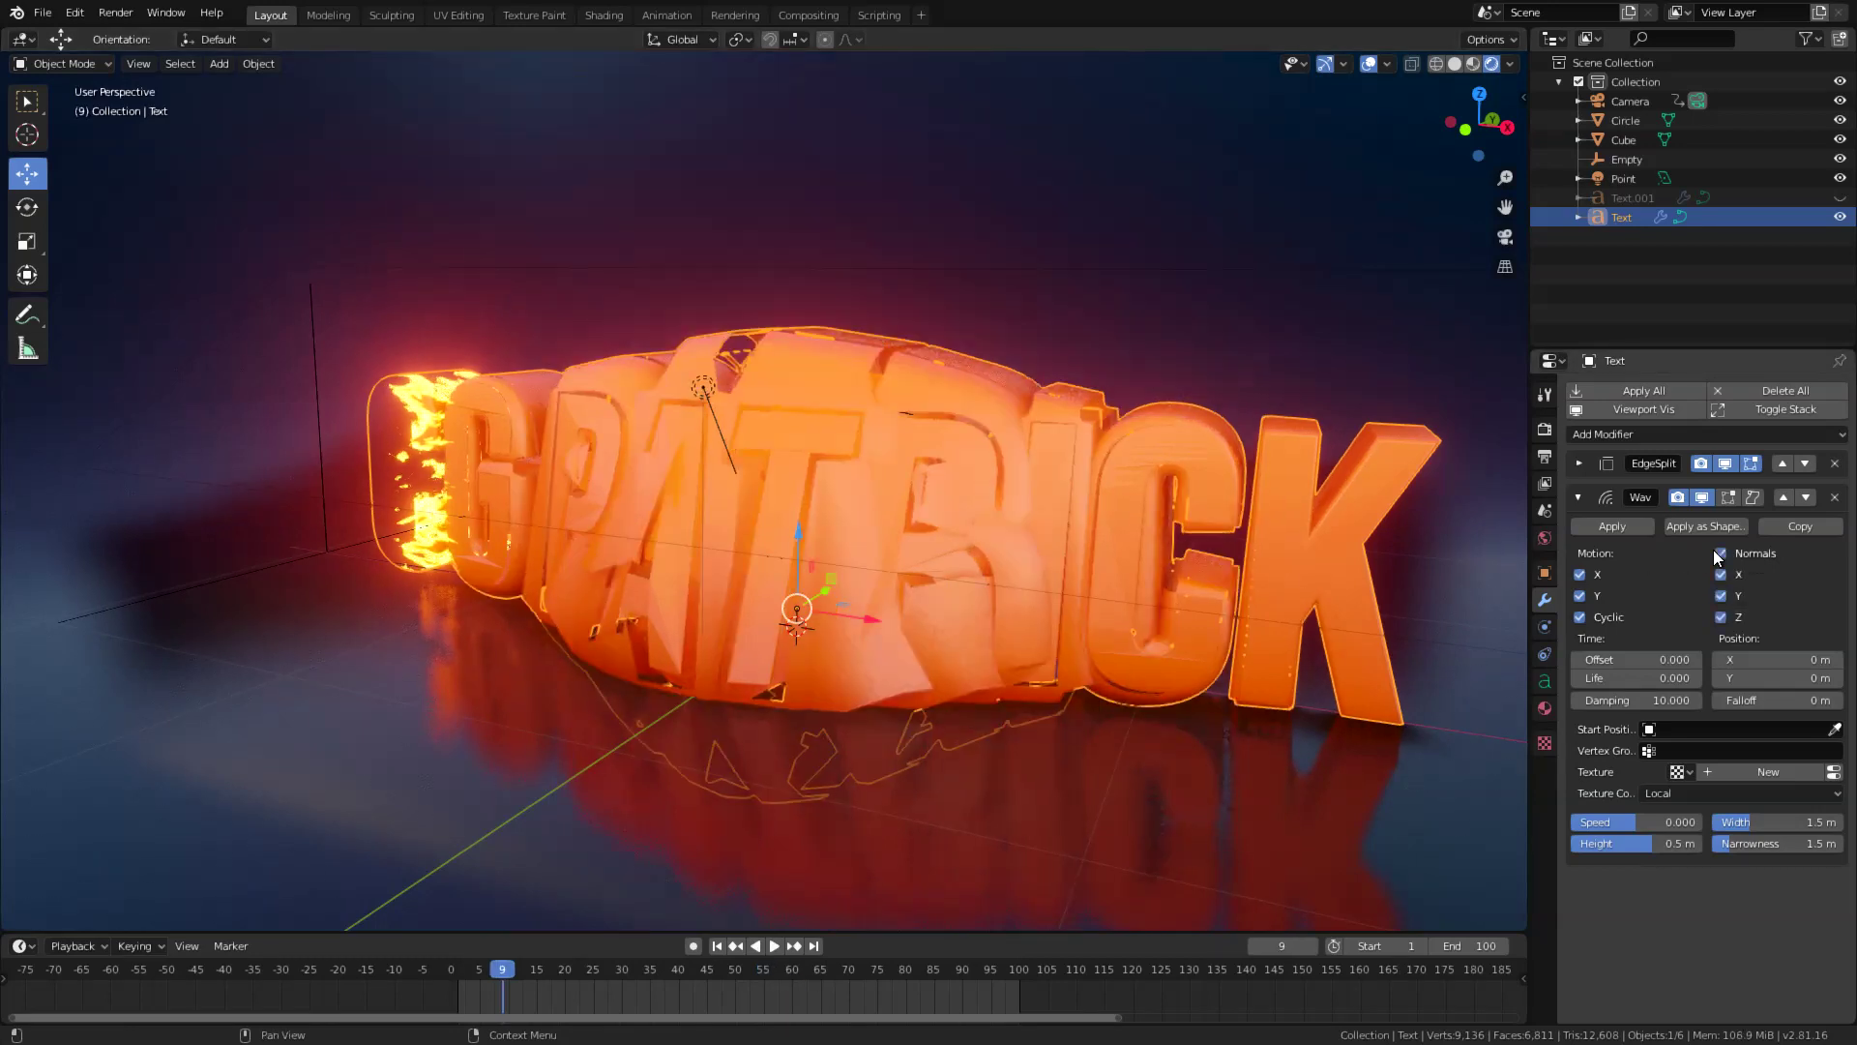
left_click(1721, 617)
left_click_drag(1529, 725, 1388, 727)
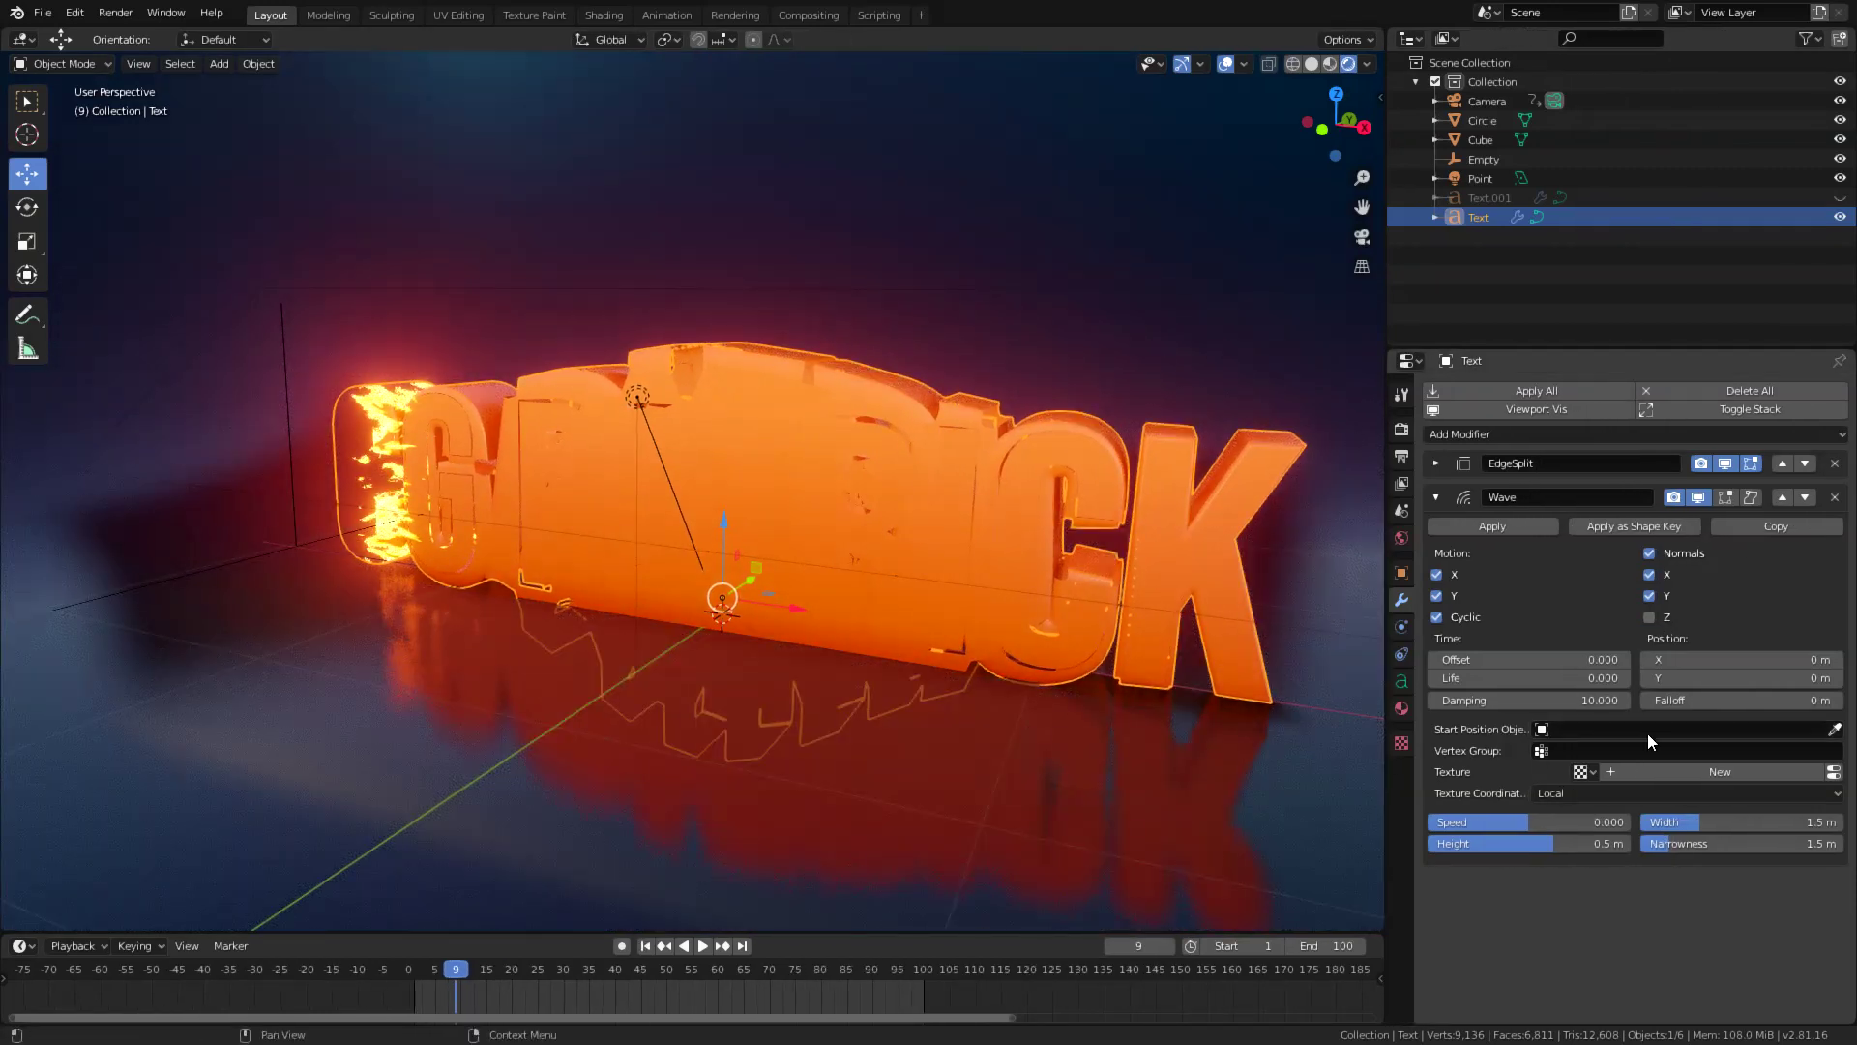
left_click(1826, 731)
left_click(1577, 817)
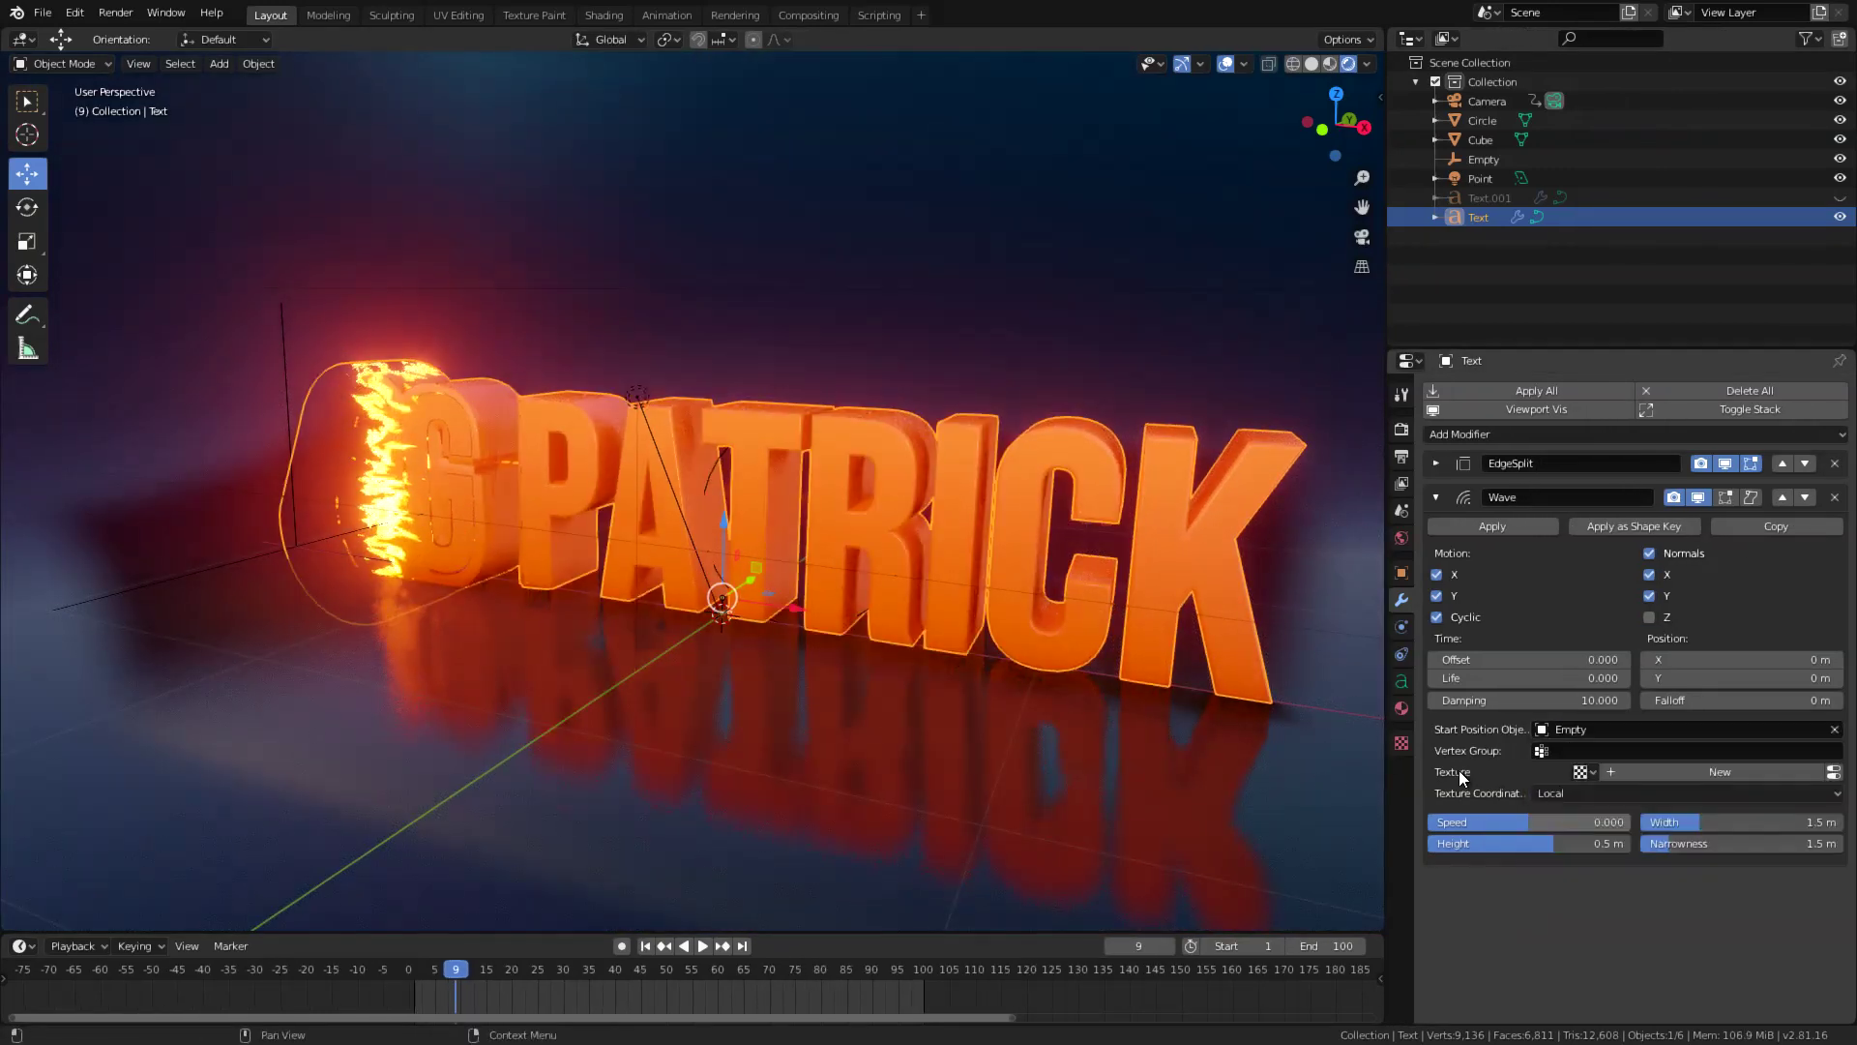
Move the Empty before the text to about X -2.81 m and insert a Location keyframe at the animation's start
left_click(282, 333)
key("g")
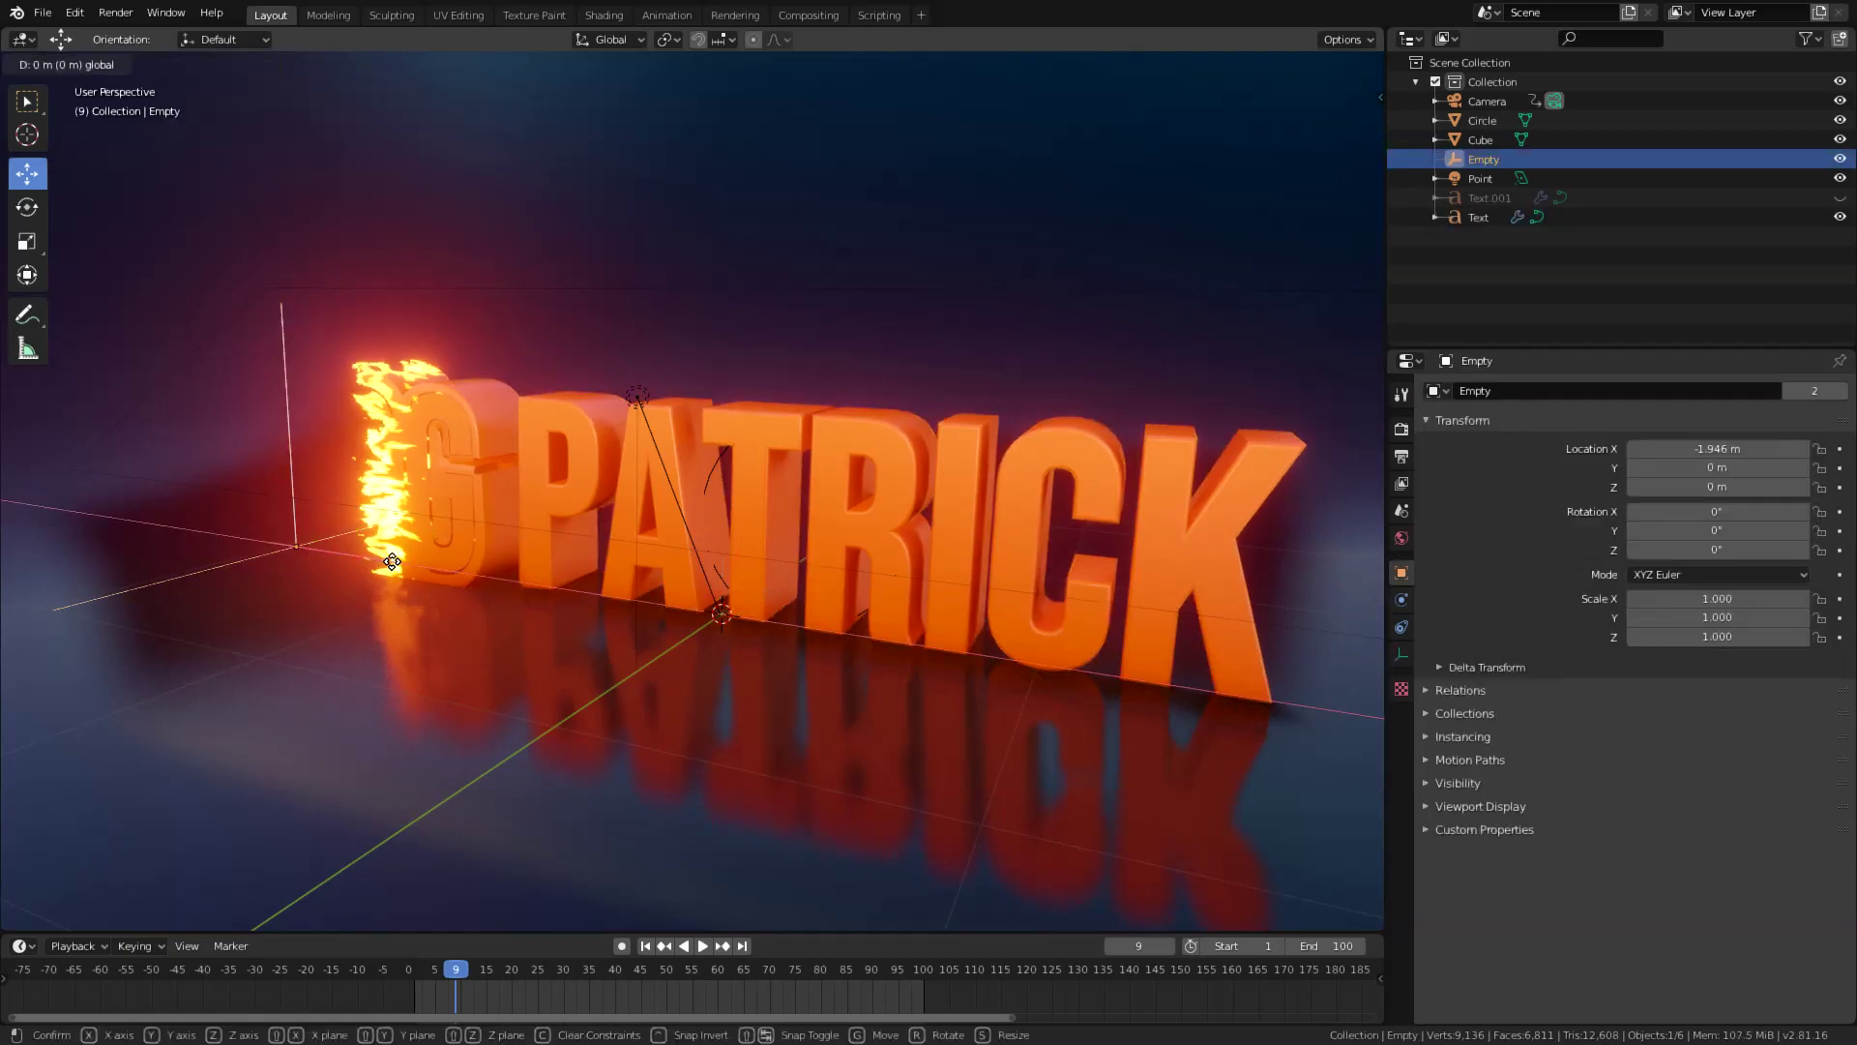
left_click(414, 971)
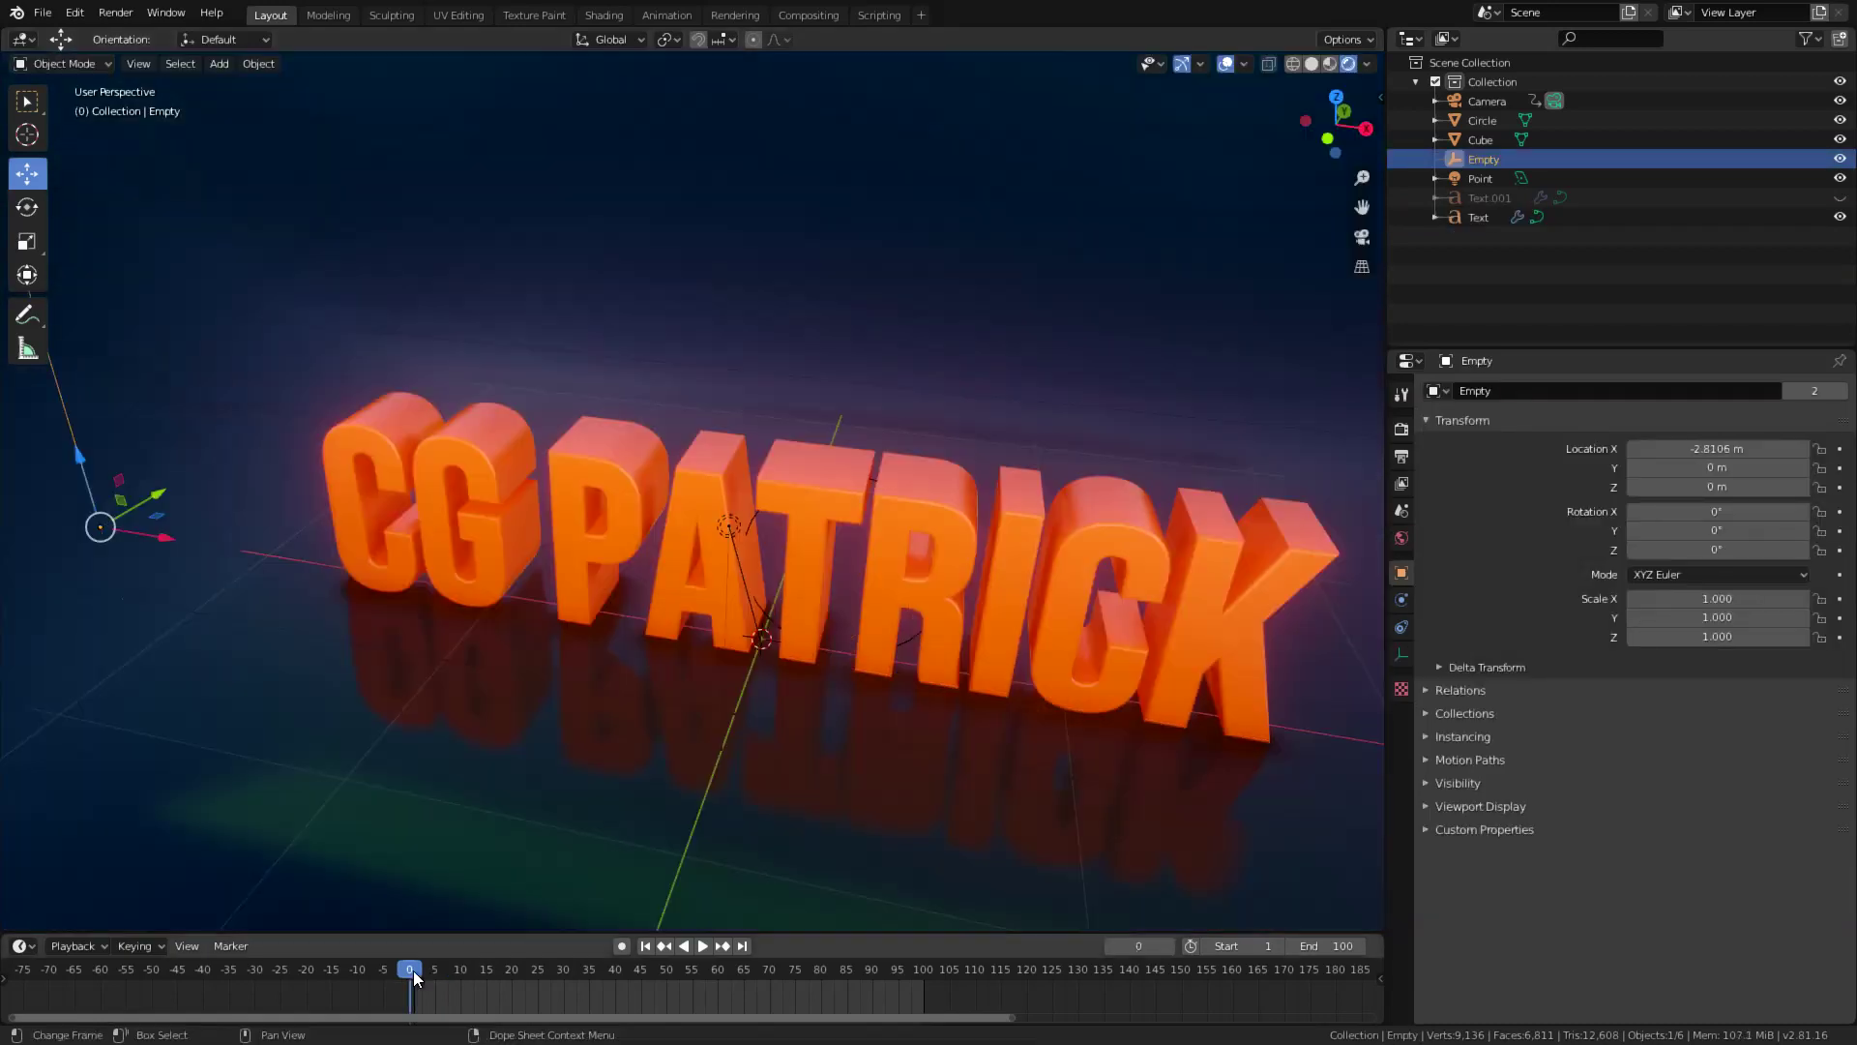
key("i")
left_click(222, 472)
At frame 100, move the Empty across the text to about X 1.48 m and insert a Location keyframe
left_click(743, 946)
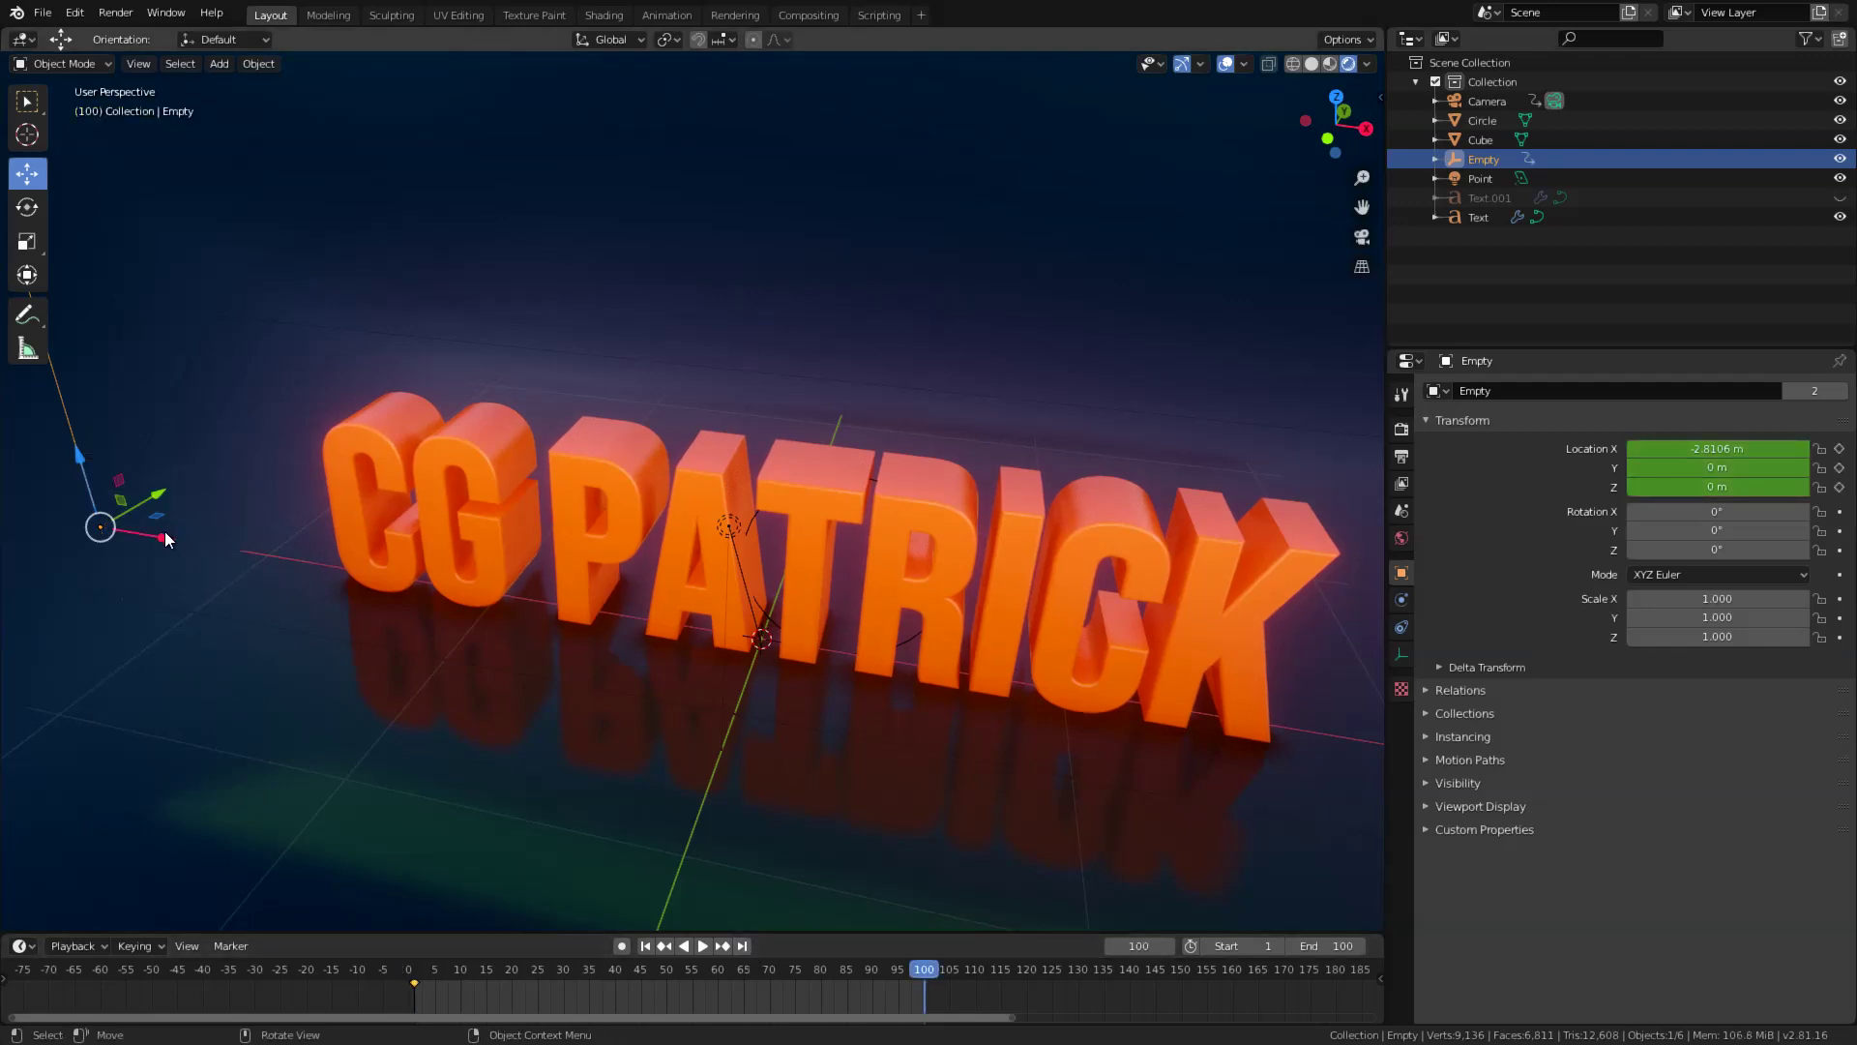
key("g")
left_click(1166, 652)
key("i")
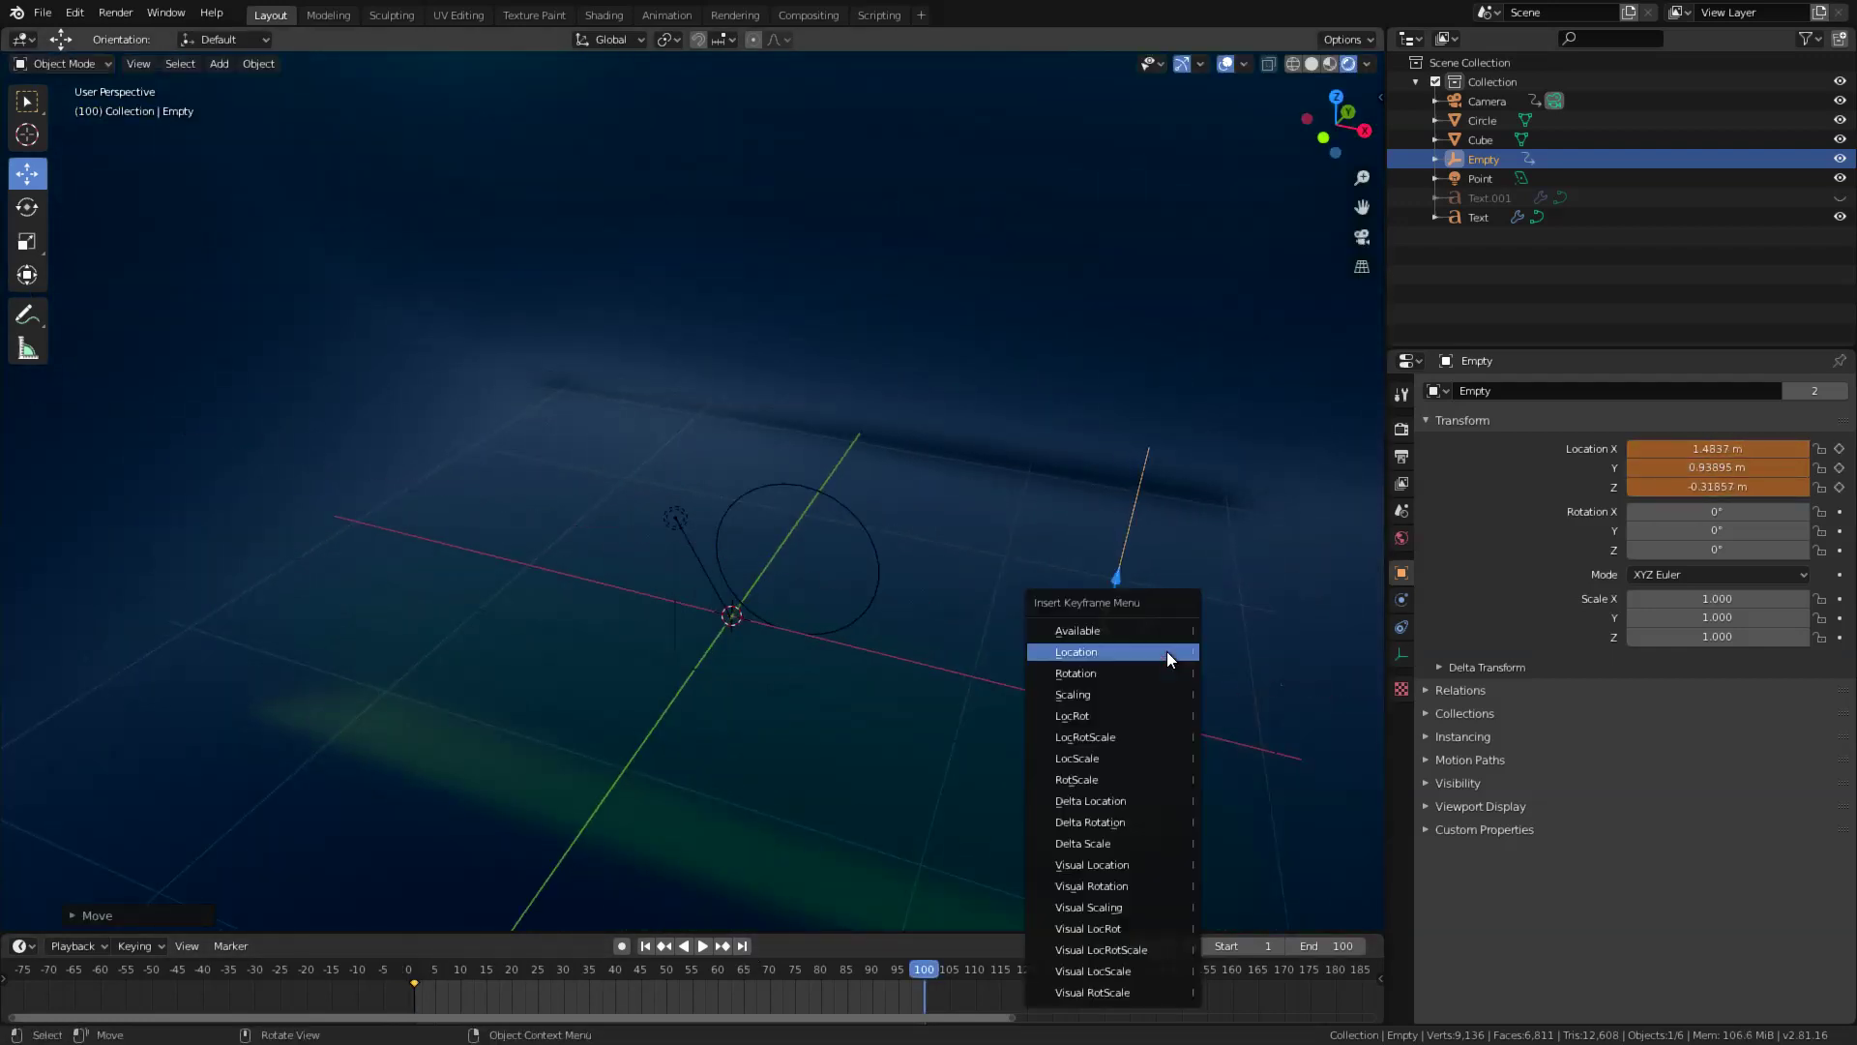
left_click(1166, 652)
Play the dissolve animation from the first frame through the camera view
left_click(645, 945)
key("KP_0")
key("space")
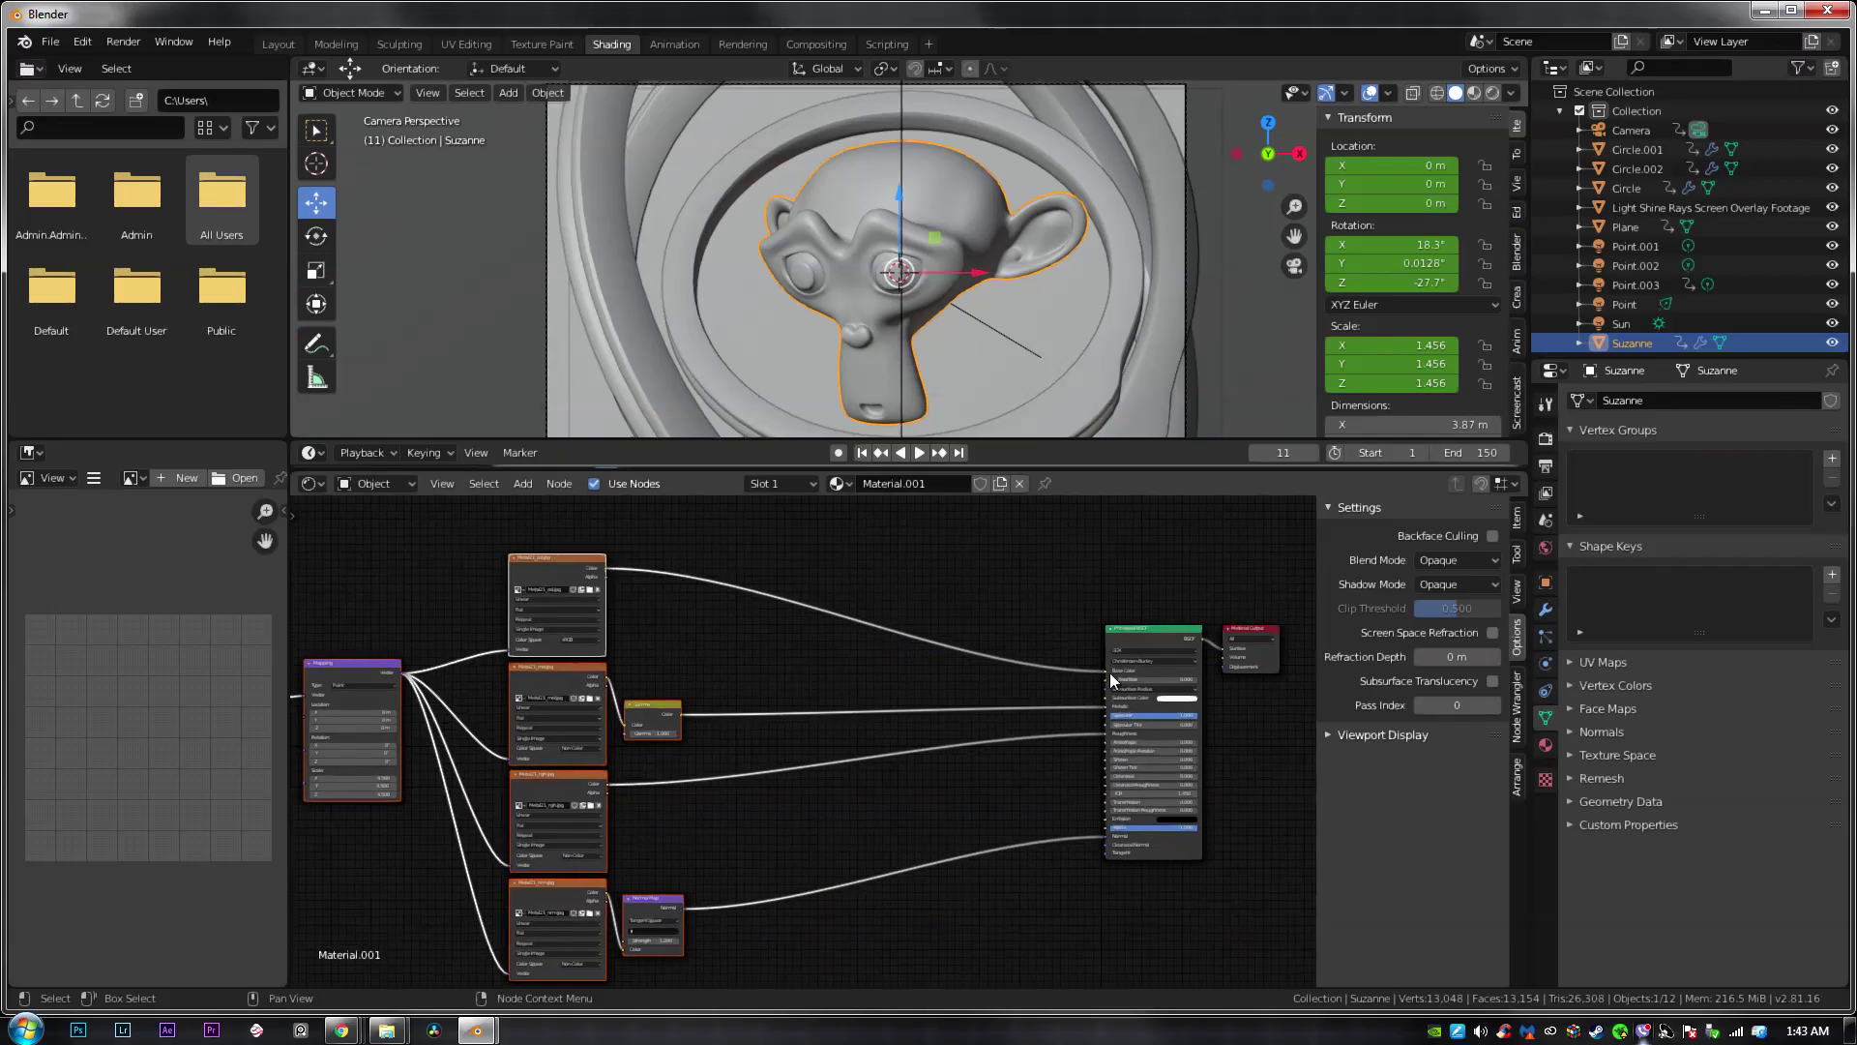
In Suzanne's material, replace the Principled BSDF with the dissolve NodeGroup appended from DISSOLVE MATERIAL.blend
key("Delete")
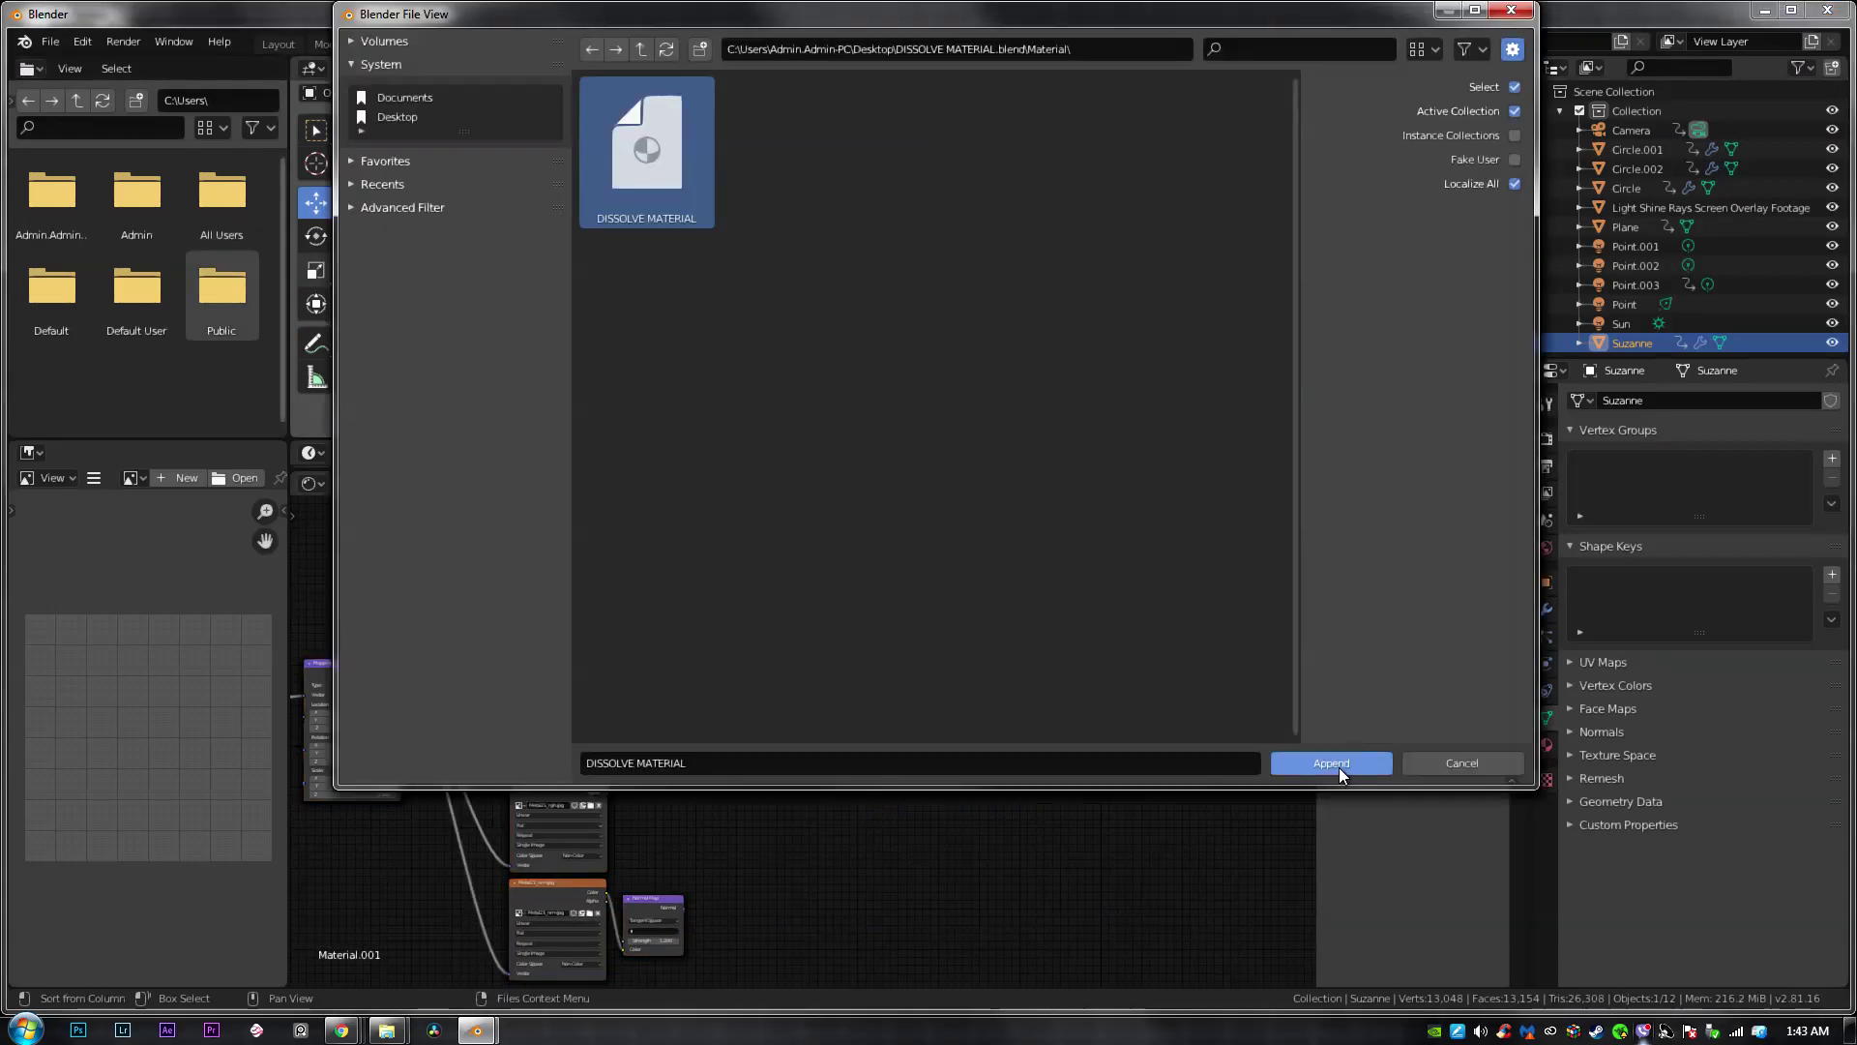
left_click(1331, 763)
key("shift+a")
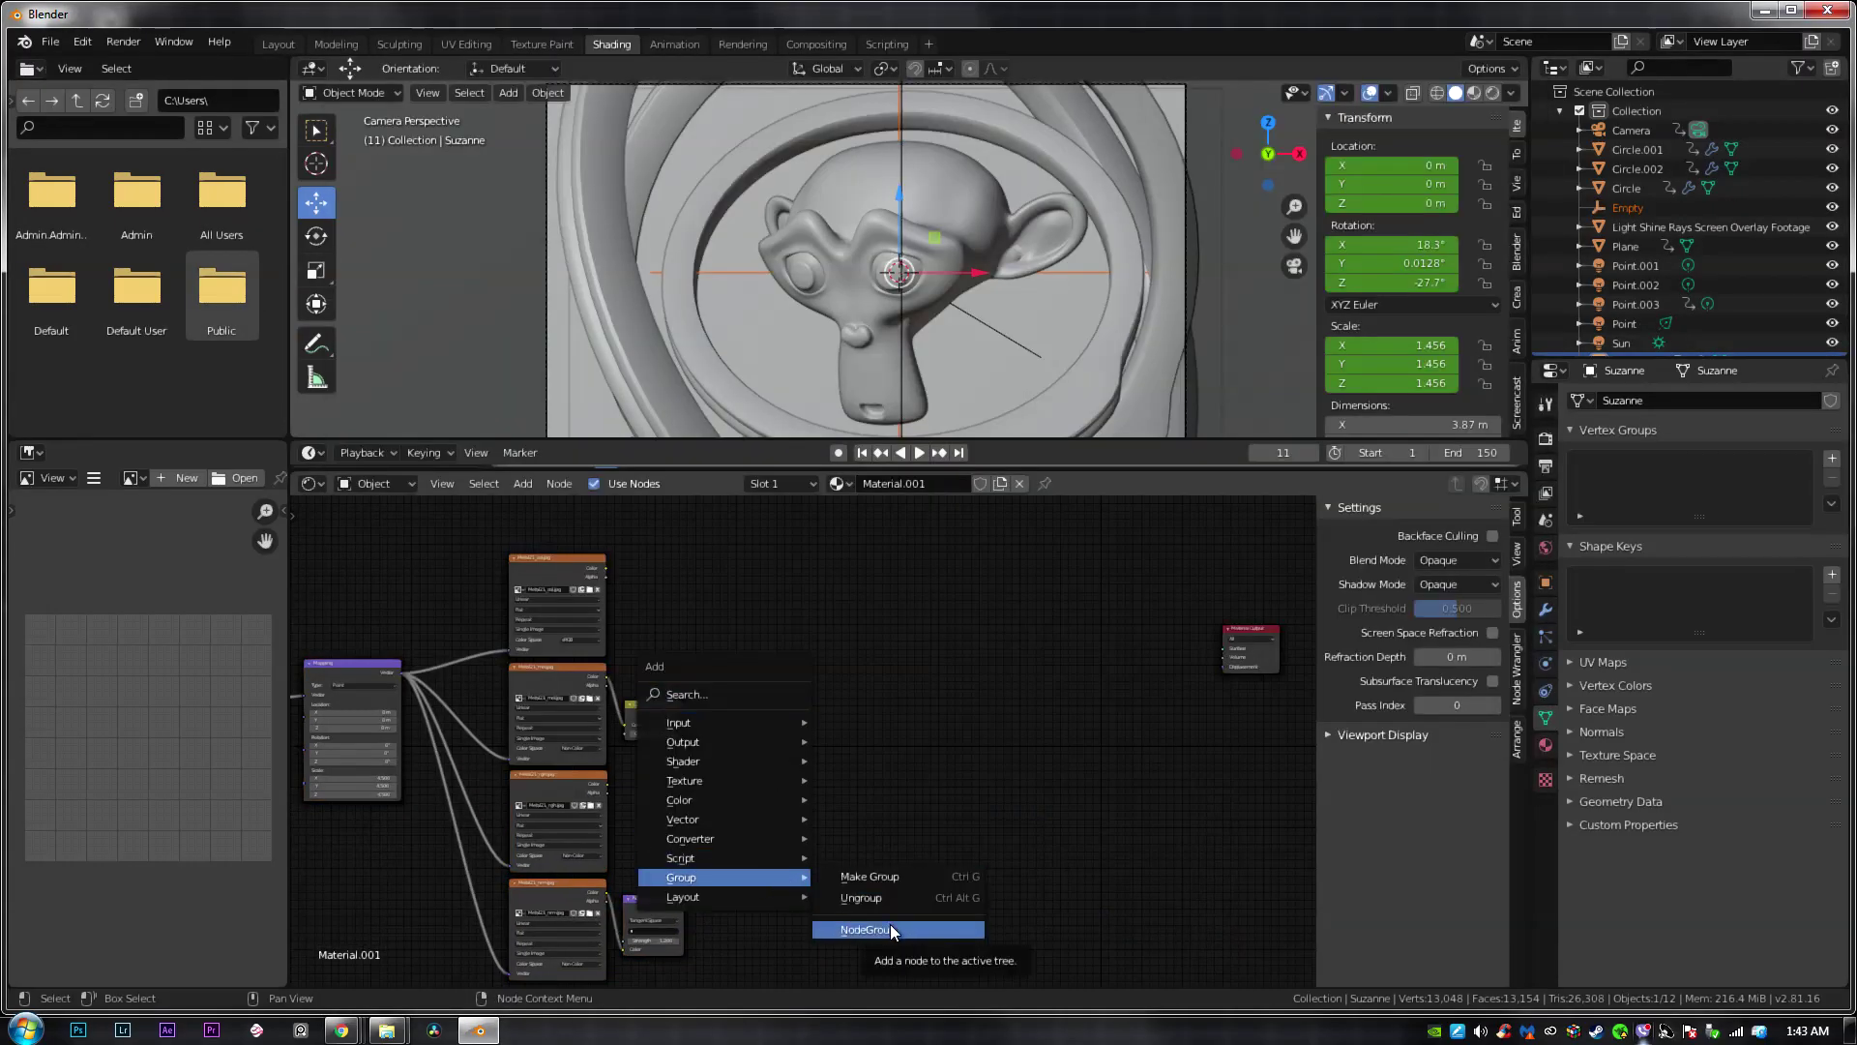
left_click(890, 928)
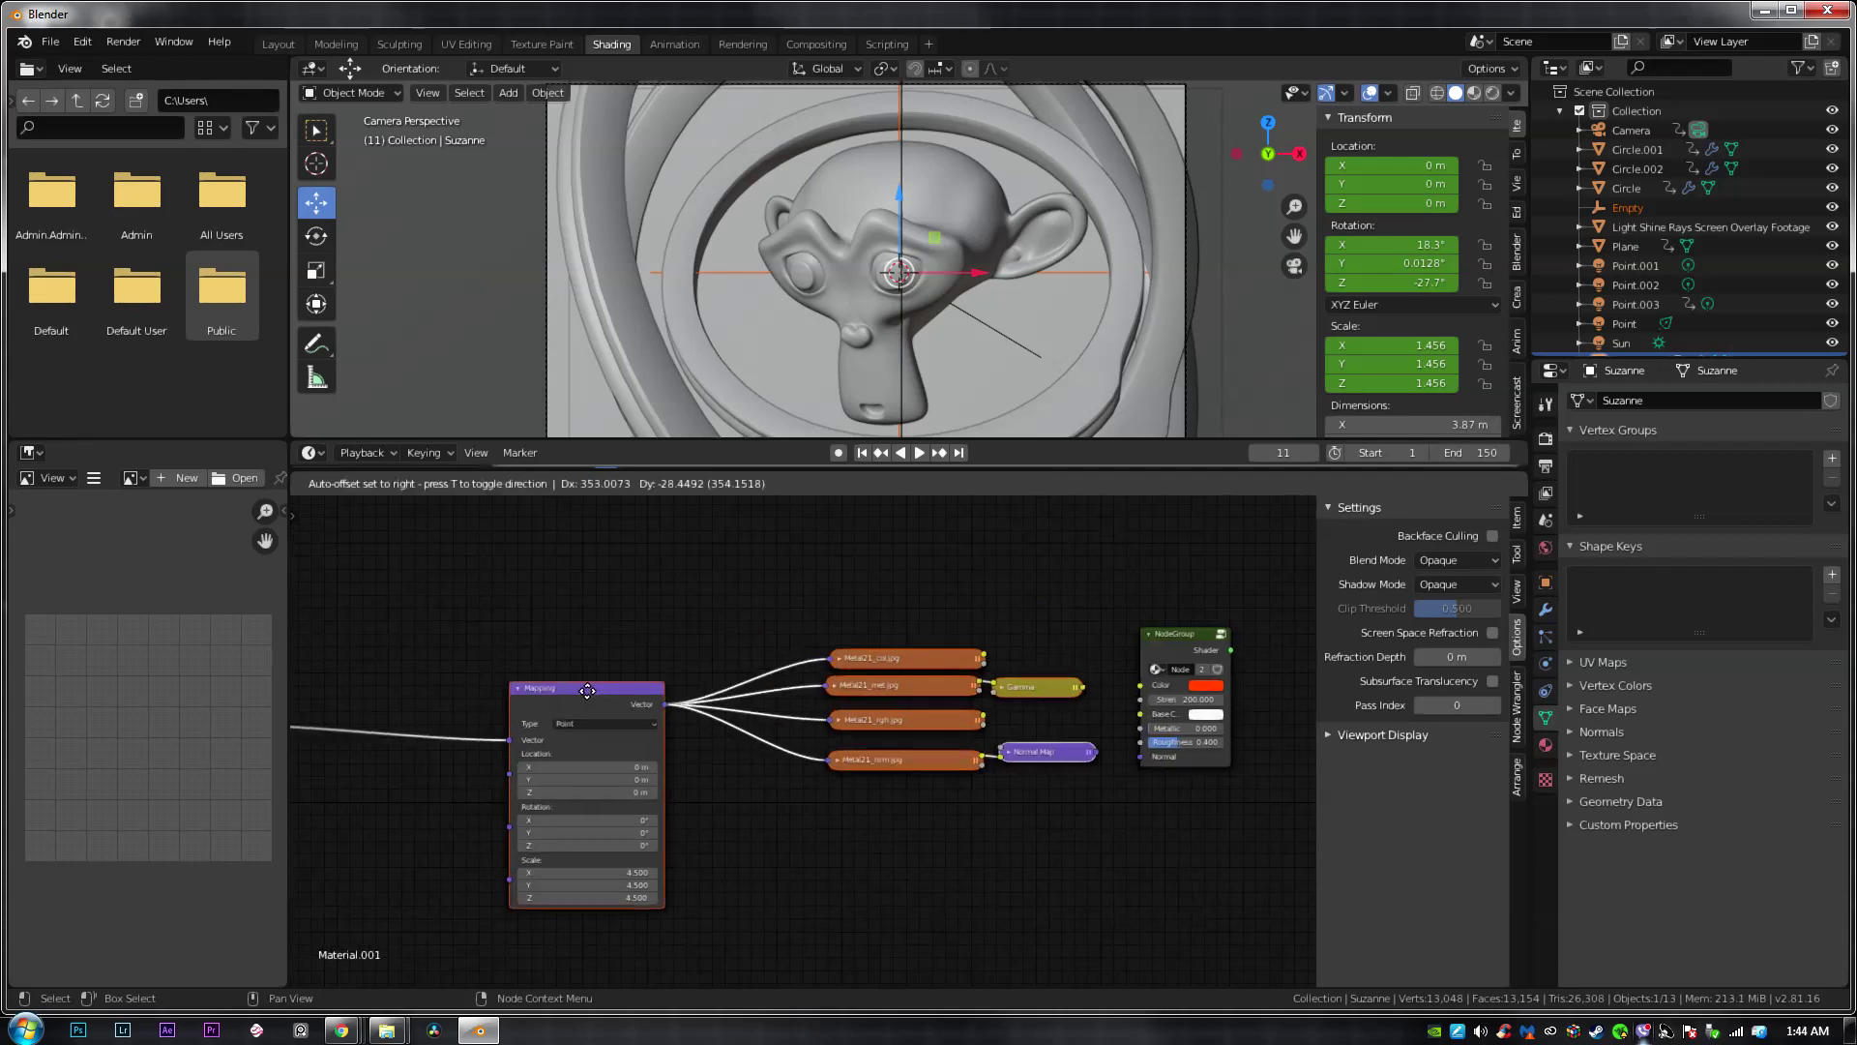